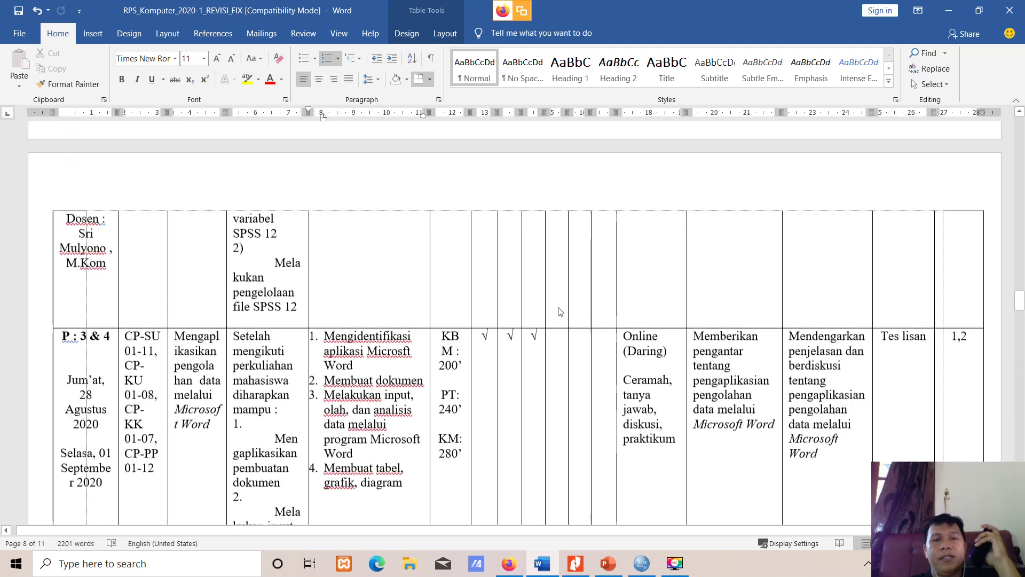
# Step: Review the course schedule table and highlight the SPSS 12 introduction material in the Friday 21 August row for P : 1 & 2
pyautogui.scroll(3, 559, 310)
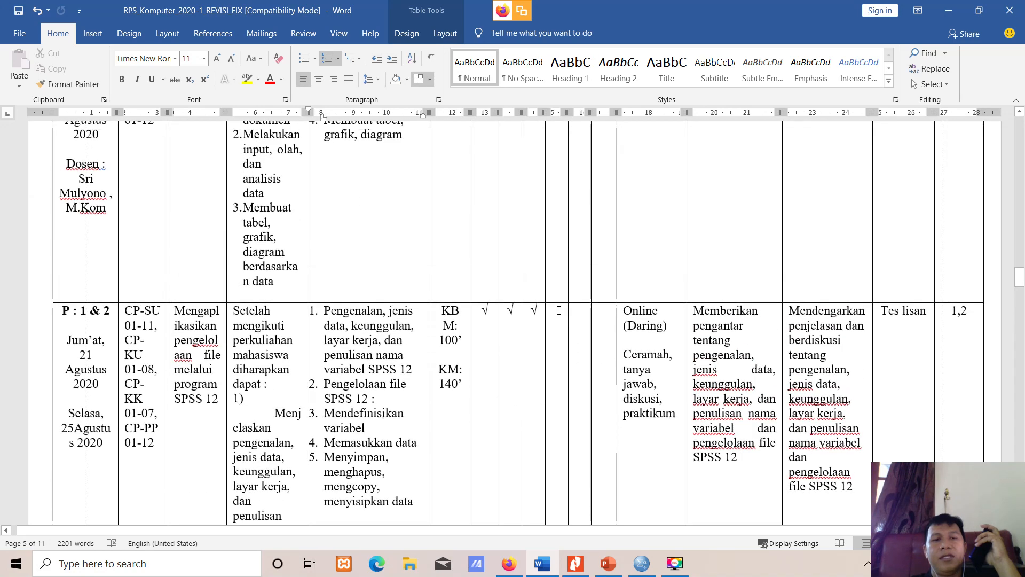
pyautogui.scroll(5, 560, 310)
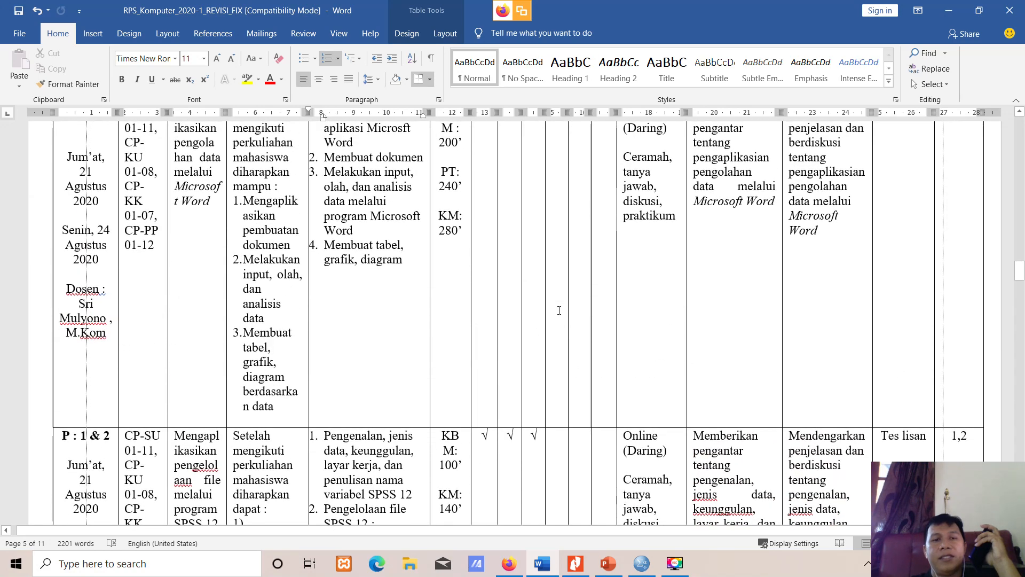
pyautogui.scroll(10, 559, 311)
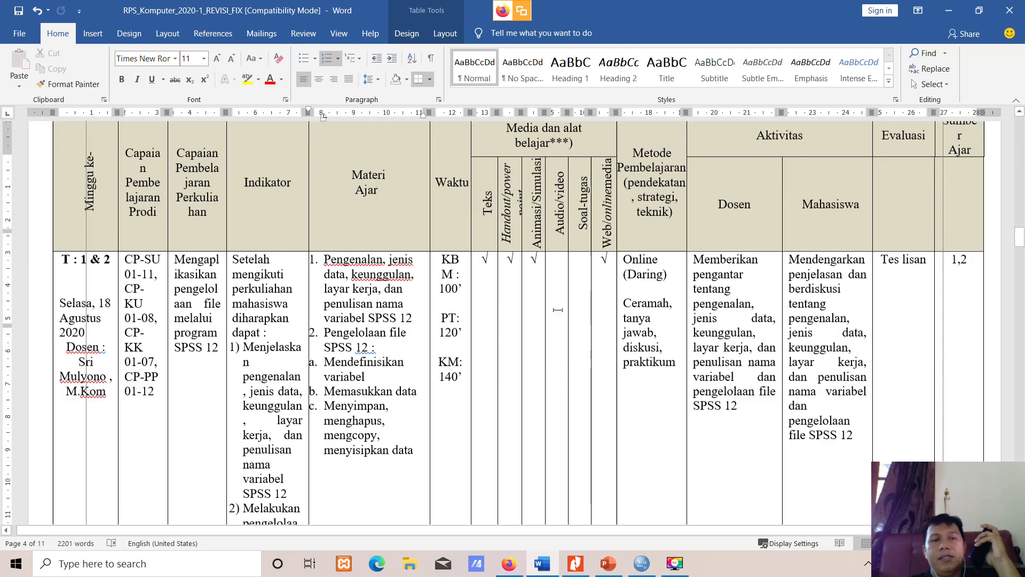
pyautogui.scroll(-1, 559, 310)
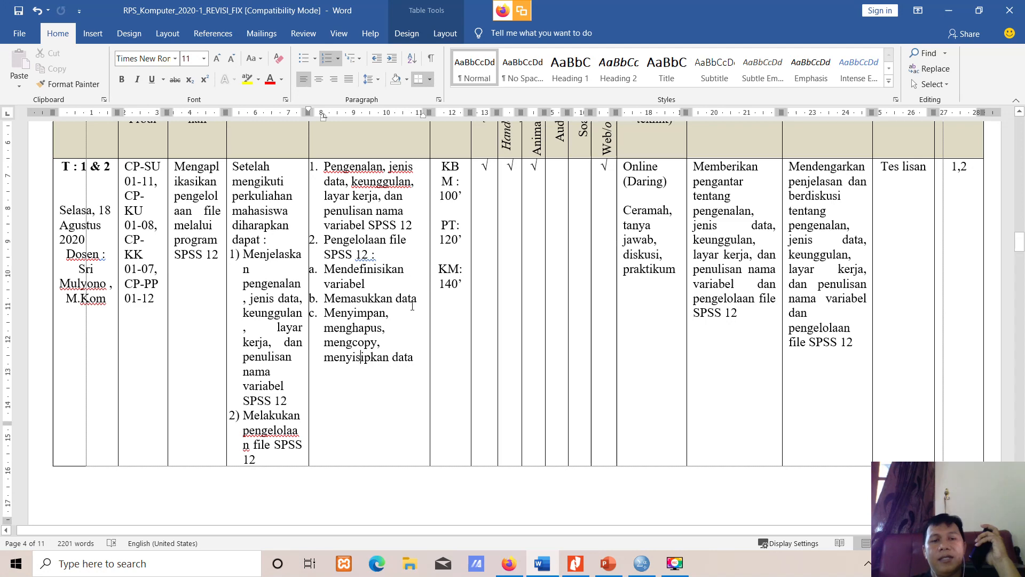
pyautogui.scroll(-20, 408, 282)
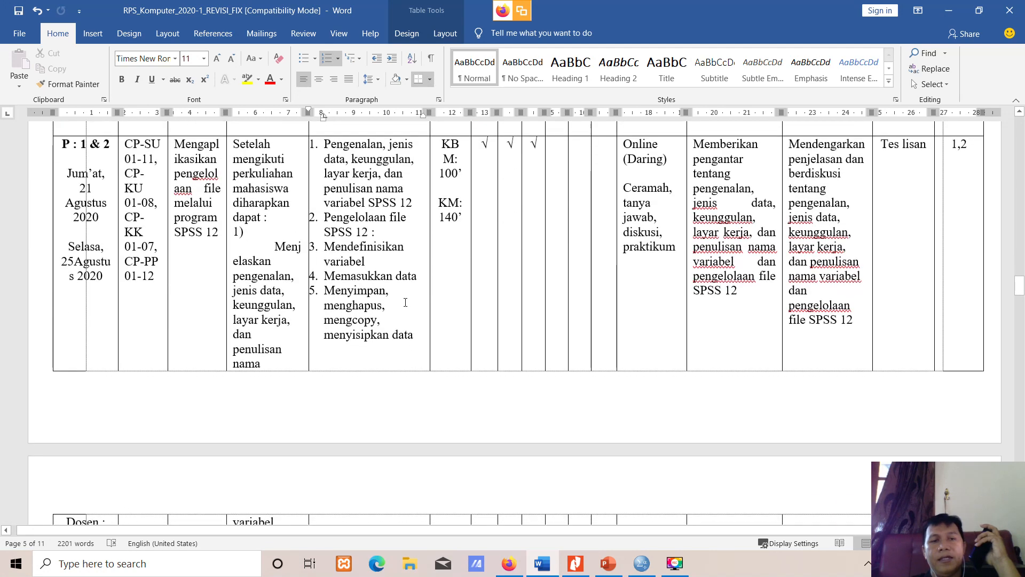
pyautogui.moveTo(327, 143); pyautogui.dragTo(422, 213)
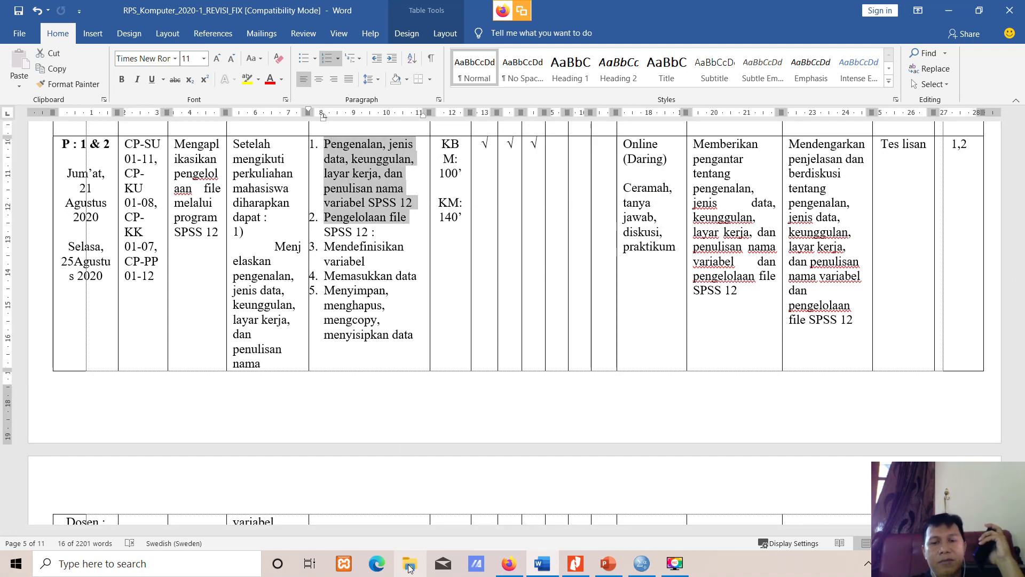
# Step: Look at the SPSS data editor, then switch to File Explorer and open the Master folder on Local Disk (F:)
pyautogui.click(643, 564)
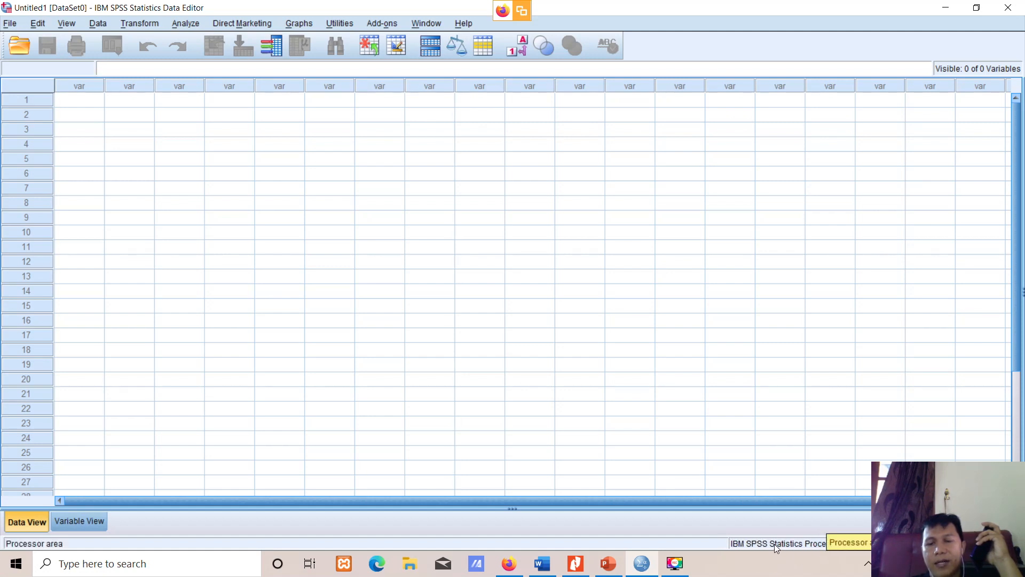
pyautogui.click(421, 564)
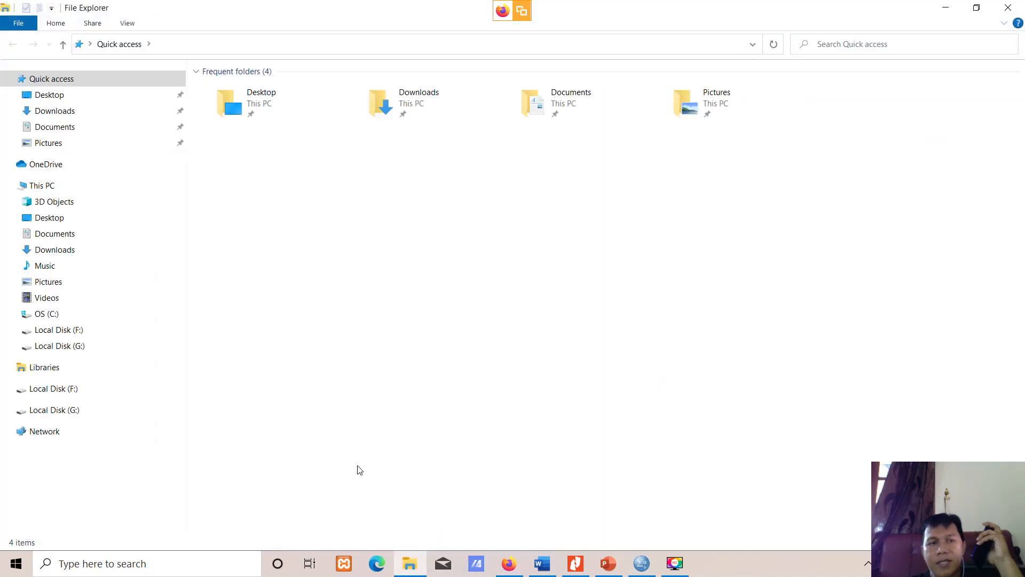
pyautogui.click(59, 347)
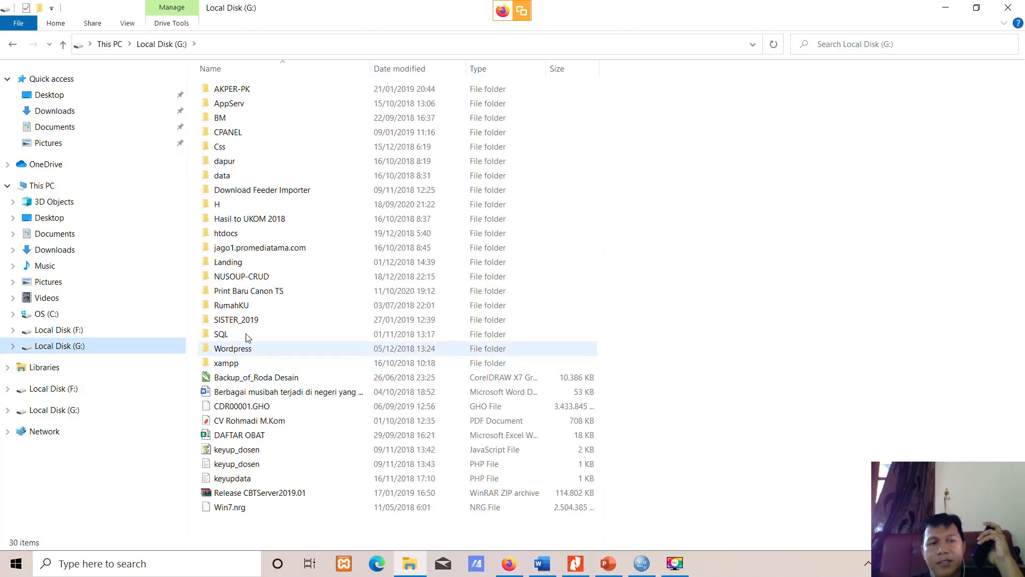
pyautogui.click(77, 333)
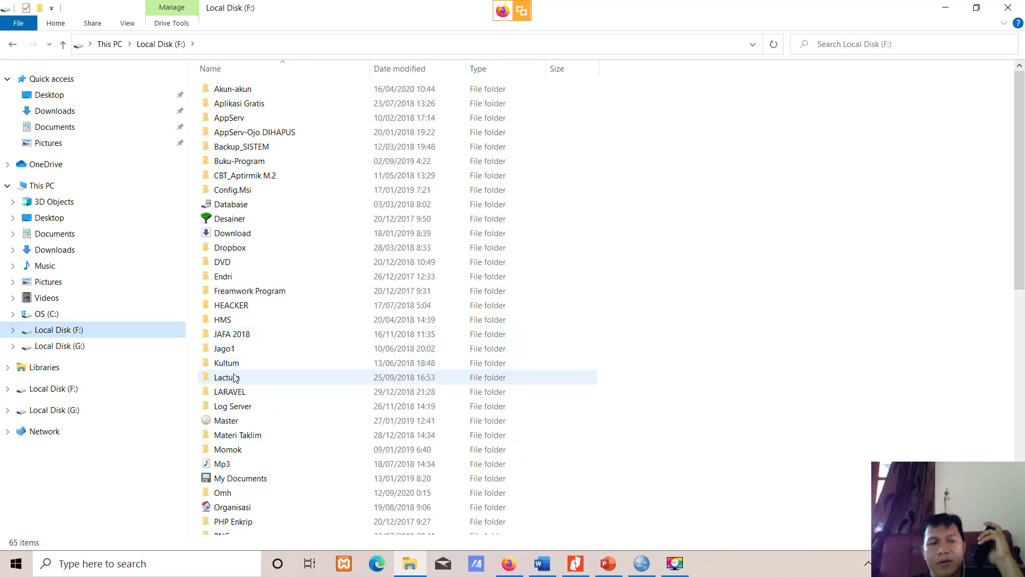
pyautogui.doubleClick(239, 420)
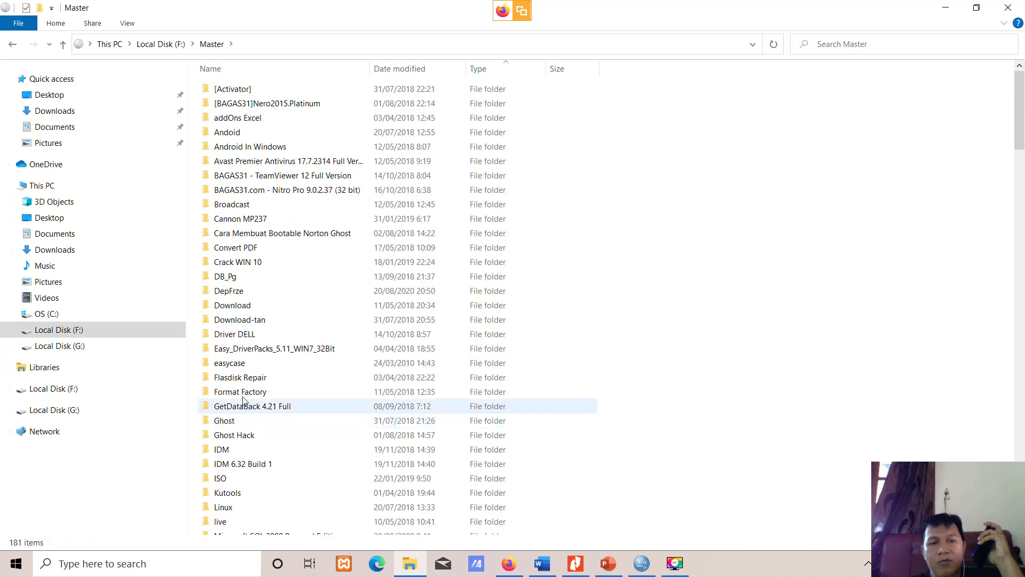
# Step: Open the WIN_X64 folder inside SPSS 22 and select the SPSS_Statistics_22_win64 installer
pyautogui.scroll(-4, 255, 331)
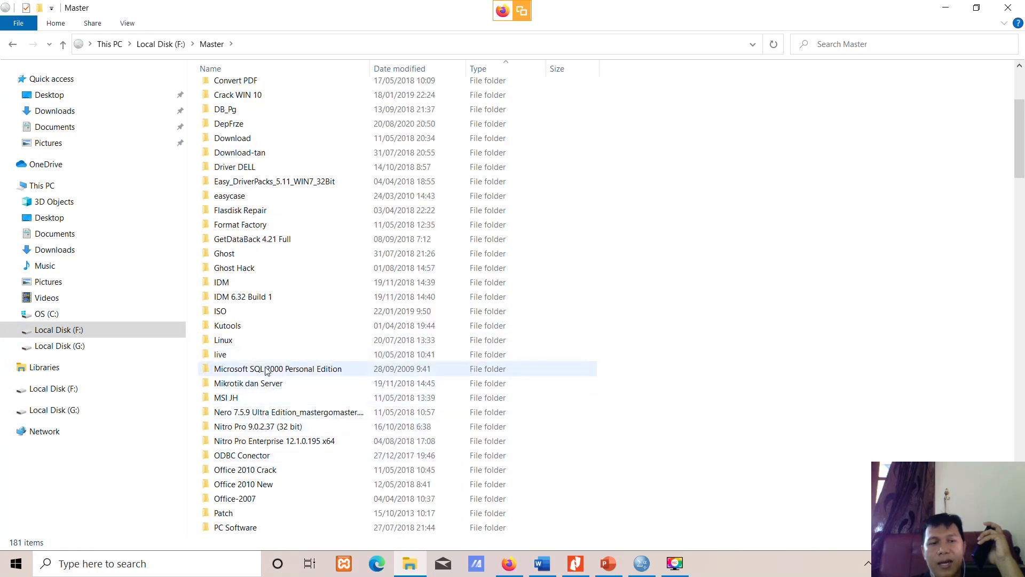
pyautogui.scroll(-7, 259, 284)
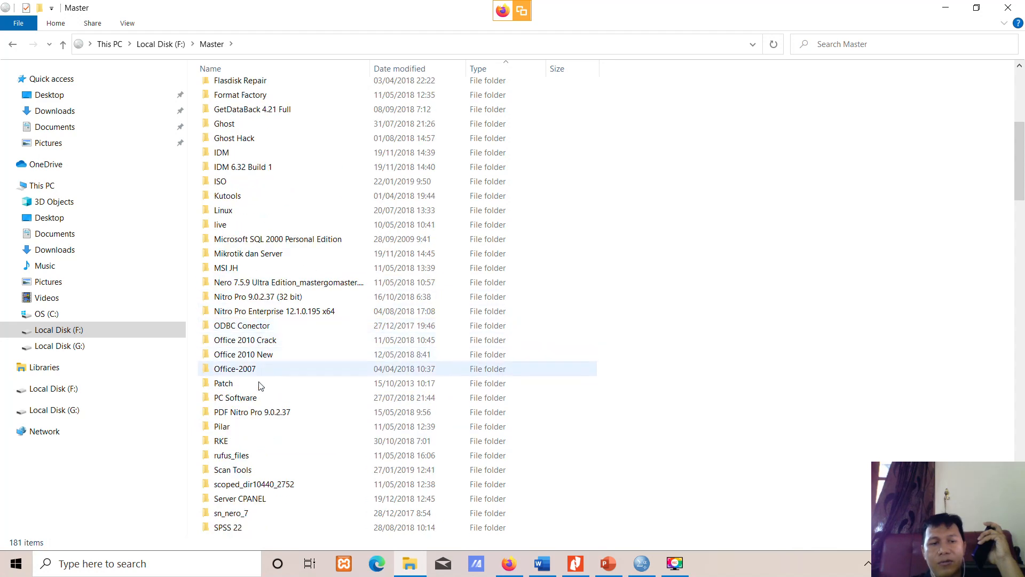
pyautogui.doubleClick(243, 355)
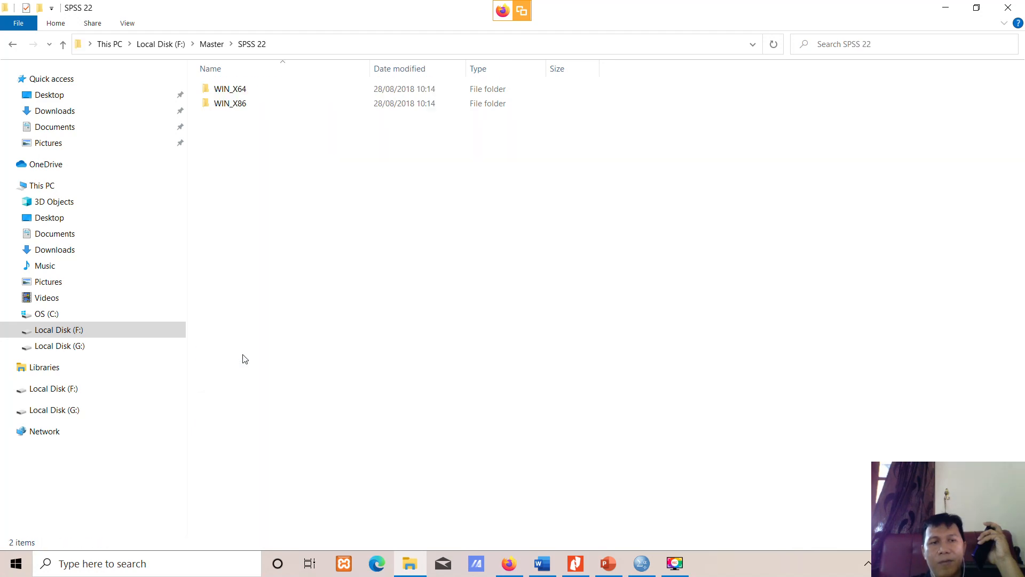
pyautogui.doubleClick(239, 90)
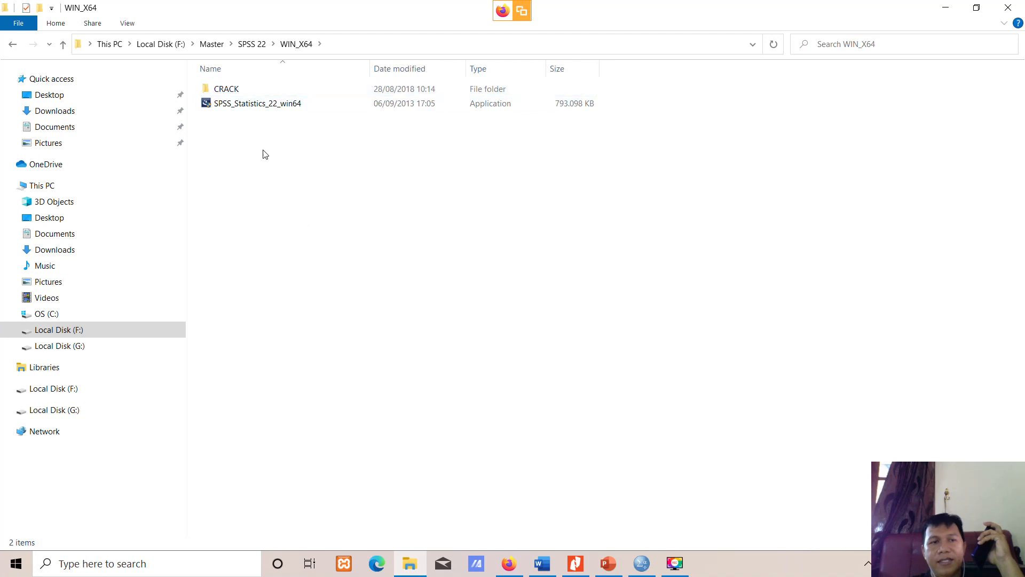
pyautogui.click(257, 107)
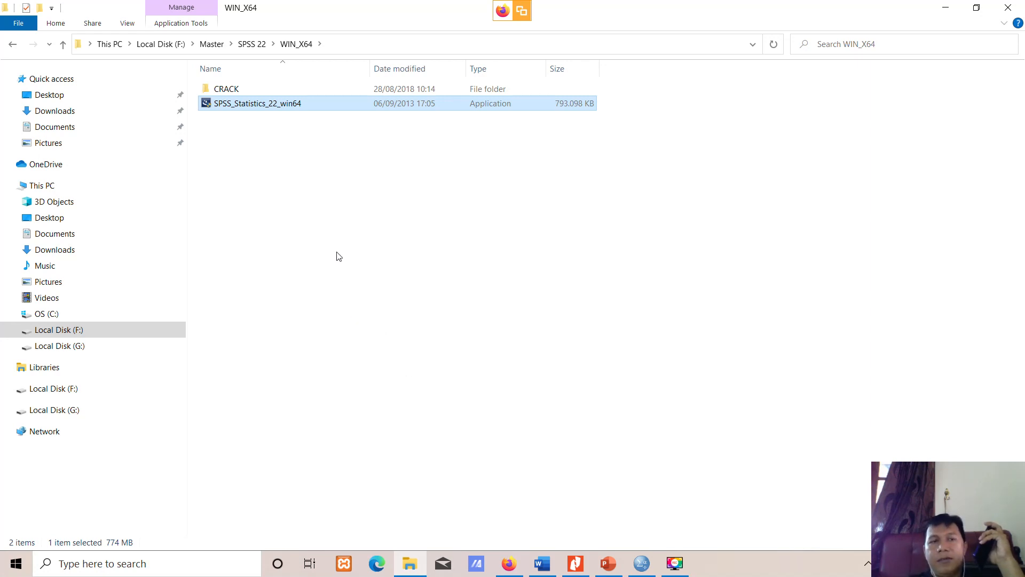
pyautogui.click(229, 95)
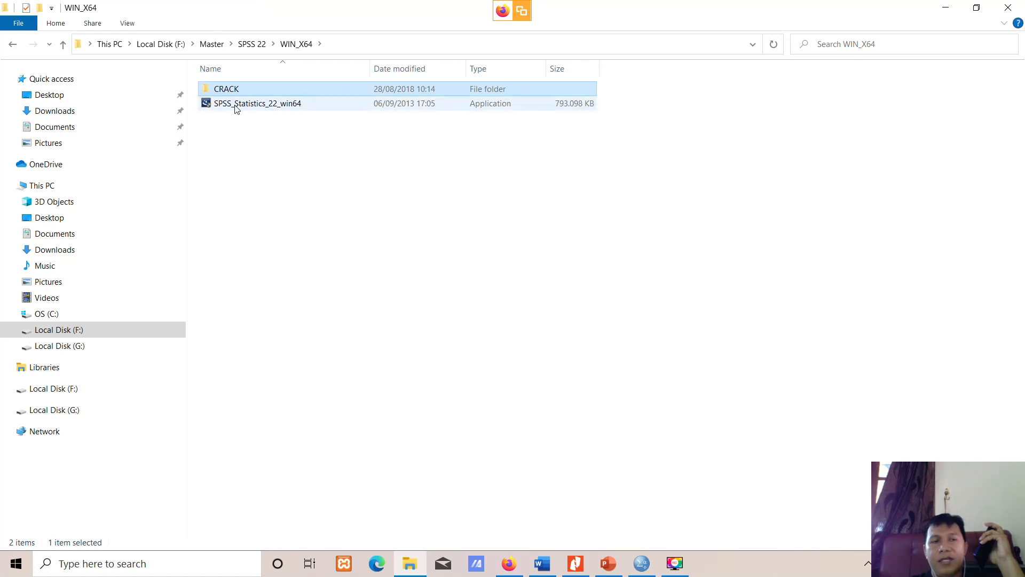
pyautogui.click(236, 109)
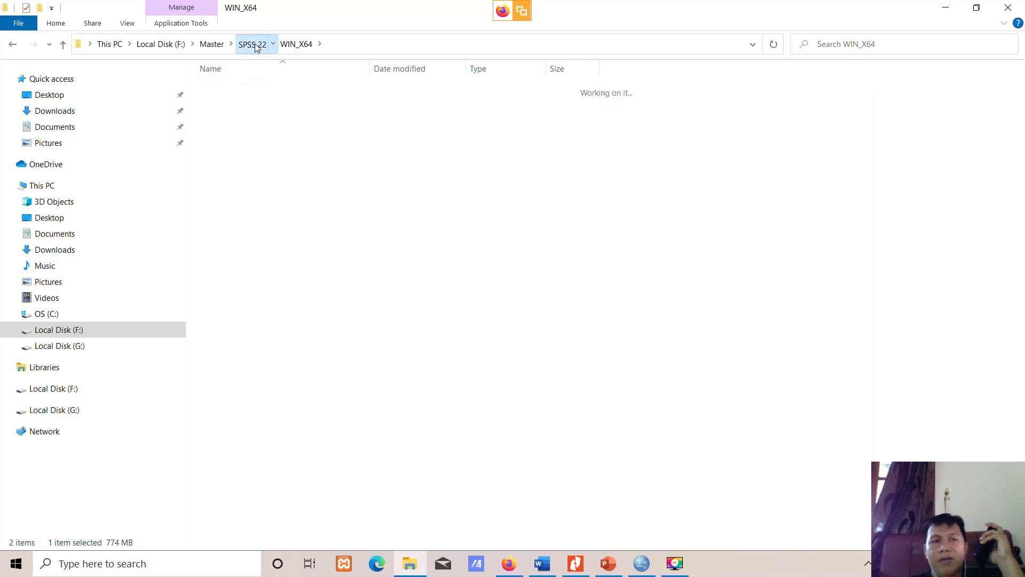
# Step: Inspect the contents of the WIN_X86 folder and return to the SPSS 22 folder
pyautogui.click(252, 45)
pyautogui.click(247, 109)
pyautogui.doubleClick(245, 106)
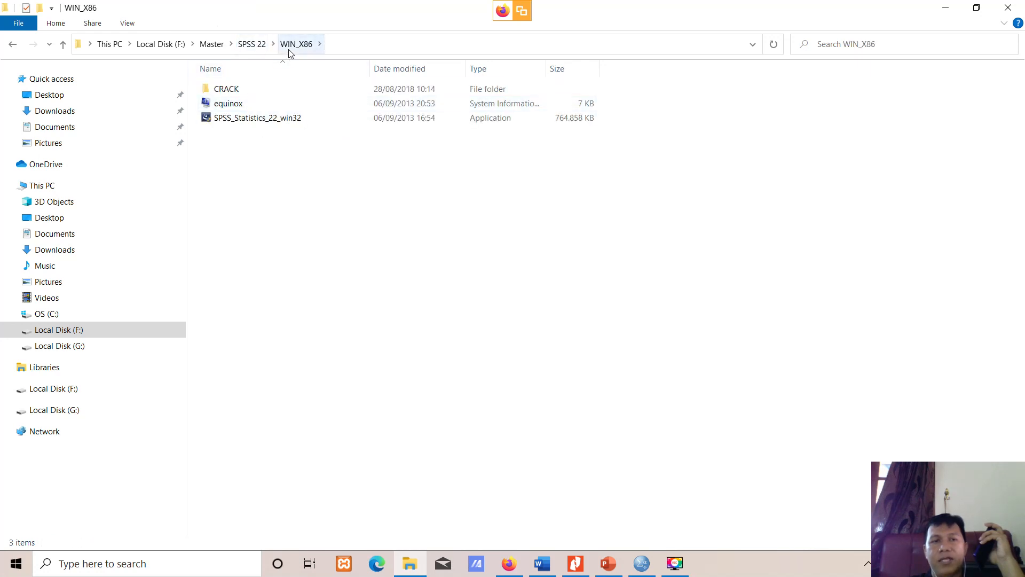
pyautogui.click(251, 45)
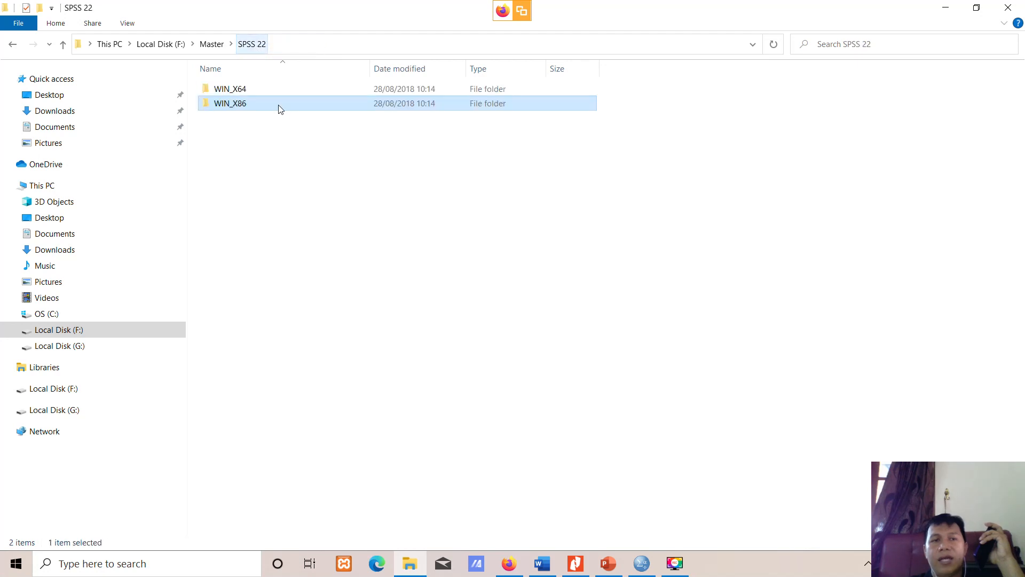
pyautogui.click(242, 89)
pyautogui.click(243, 105)
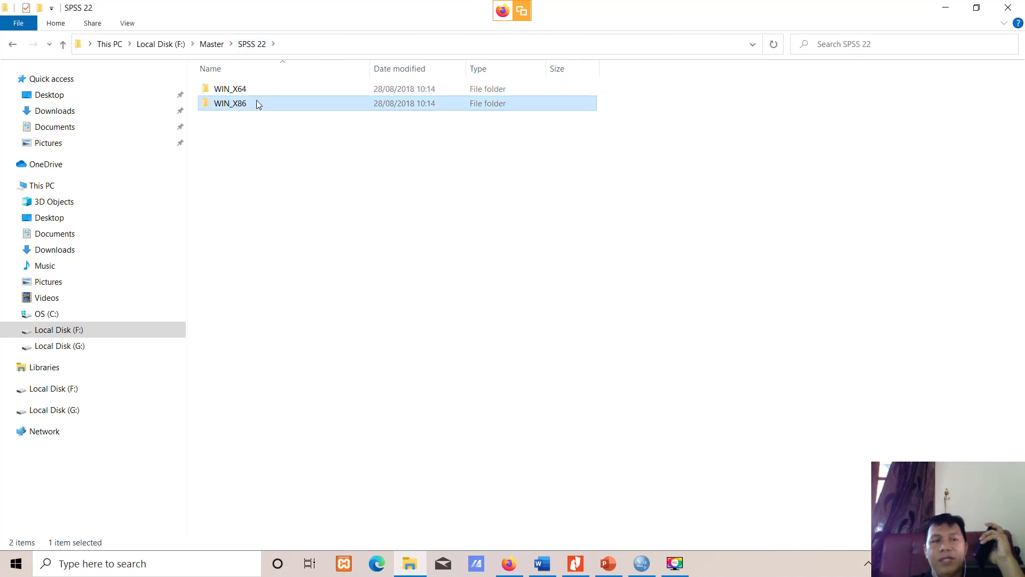
# Step: View the properties of This PC to check the system type, and close the System window
pyautogui.rightClick(35, 186)
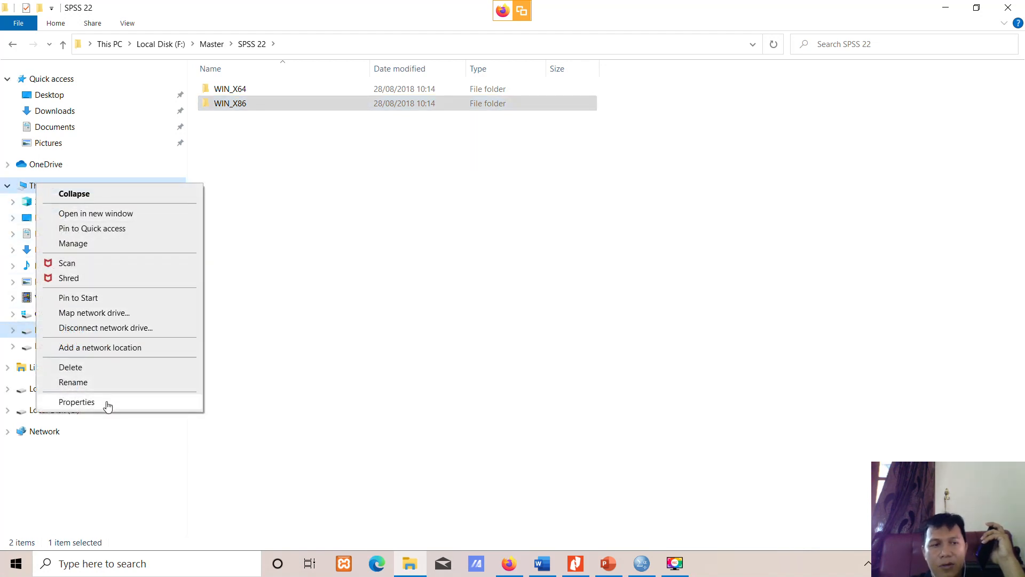
pyautogui.click(25, 186)
pyautogui.rightClick(26, 185)
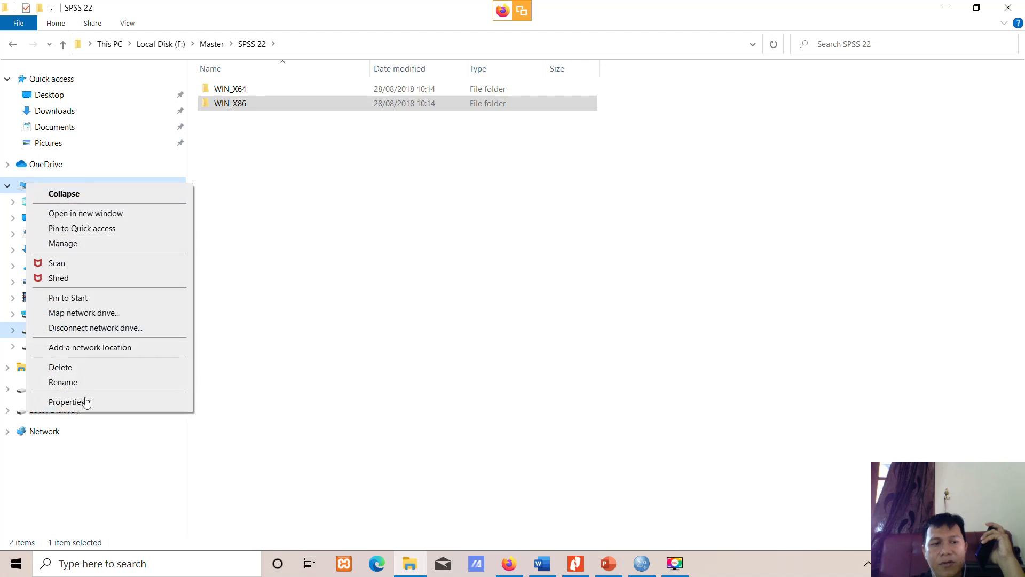
pyautogui.click(66, 403)
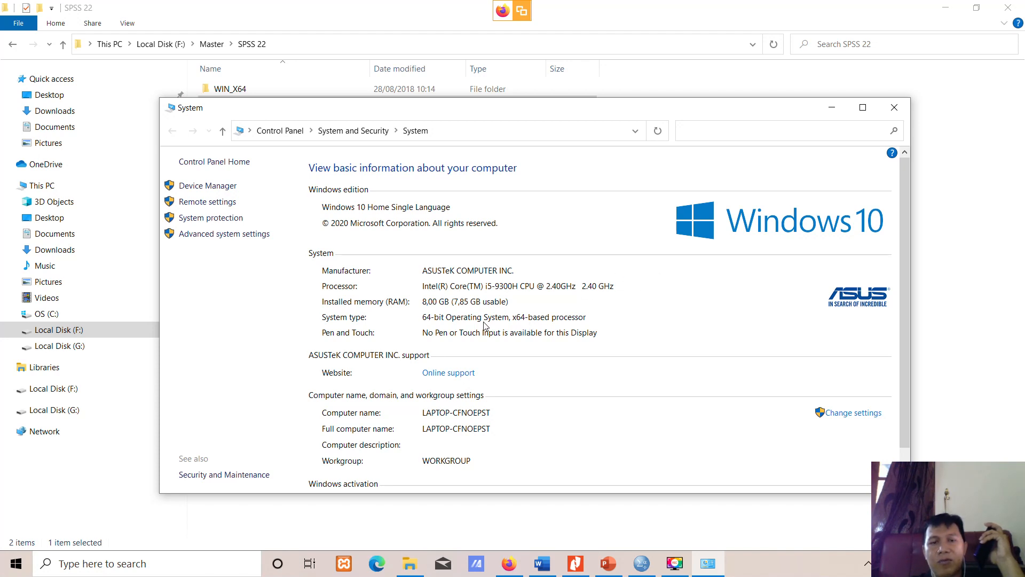
pyautogui.click(900, 110)
# Step: Compare the installer files in the WIN_X86 and WIN_X64 folders, ending back in the SPSS 22 folder
pyautogui.doubleClick(250, 107)
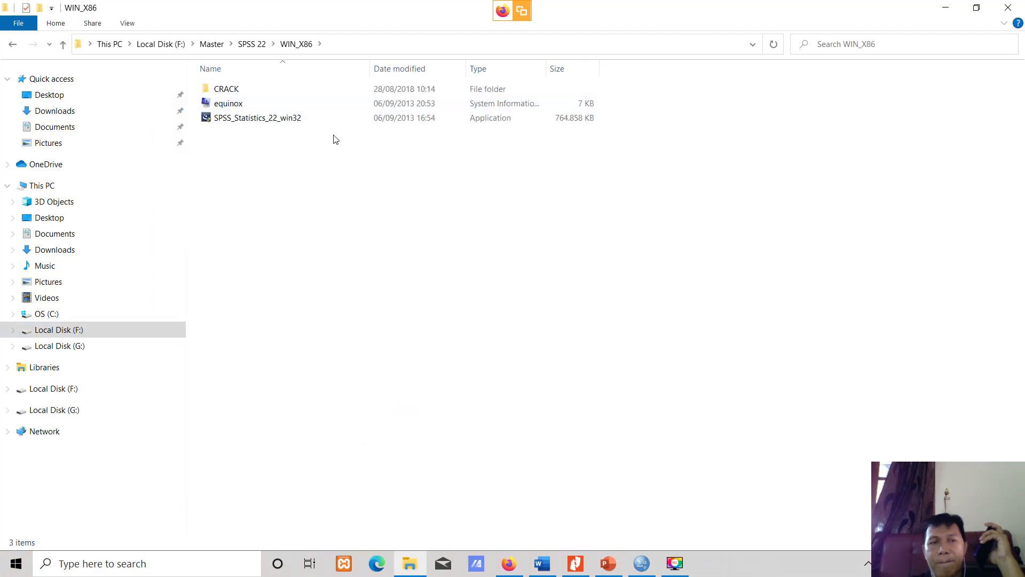
pyautogui.click(261, 46)
pyautogui.doubleClick(247, 91)
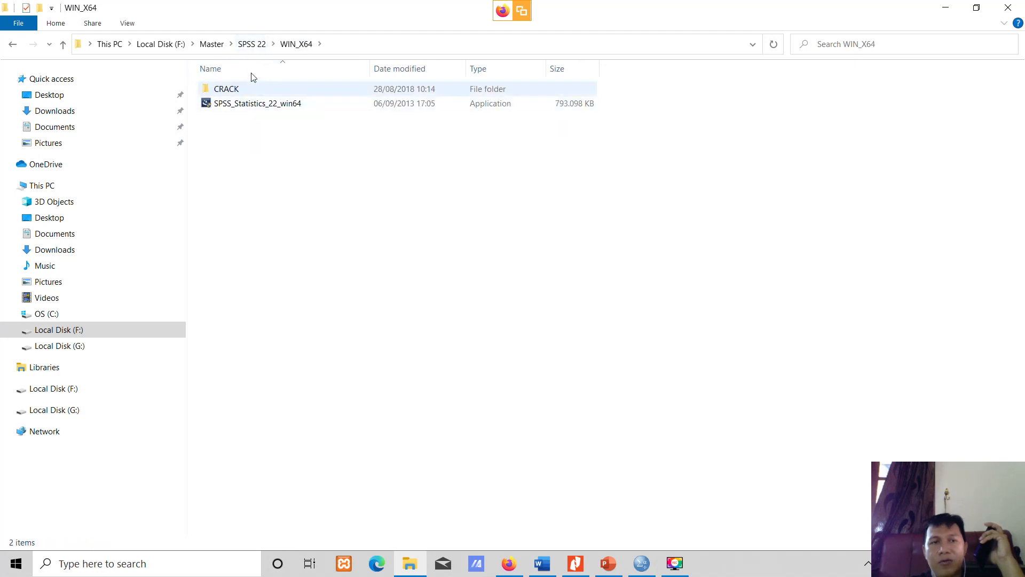
pyautogui.click(261, 48)
pyautogui.doubleClick(239, 104)
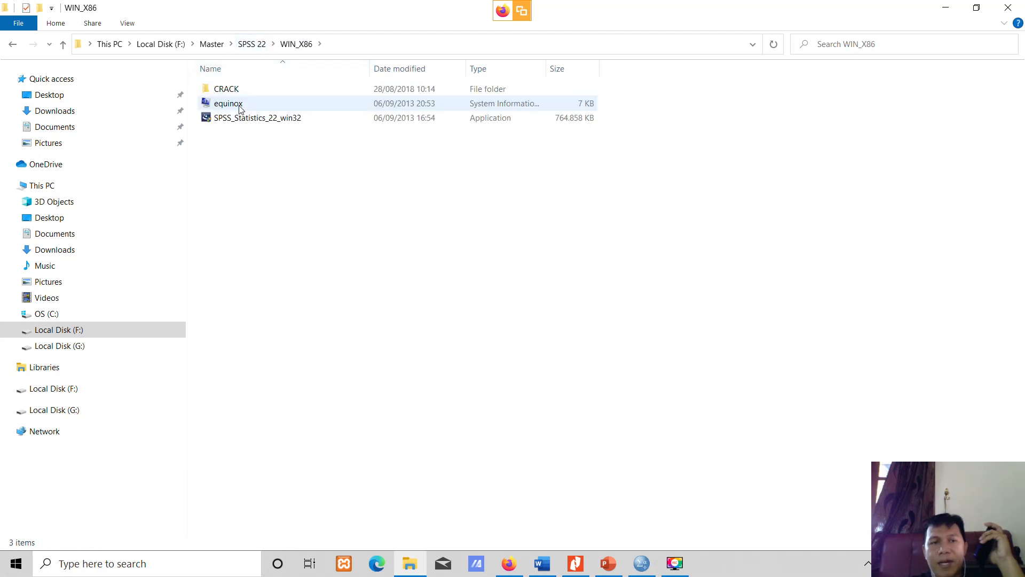
pyautogui.click(255, 46)
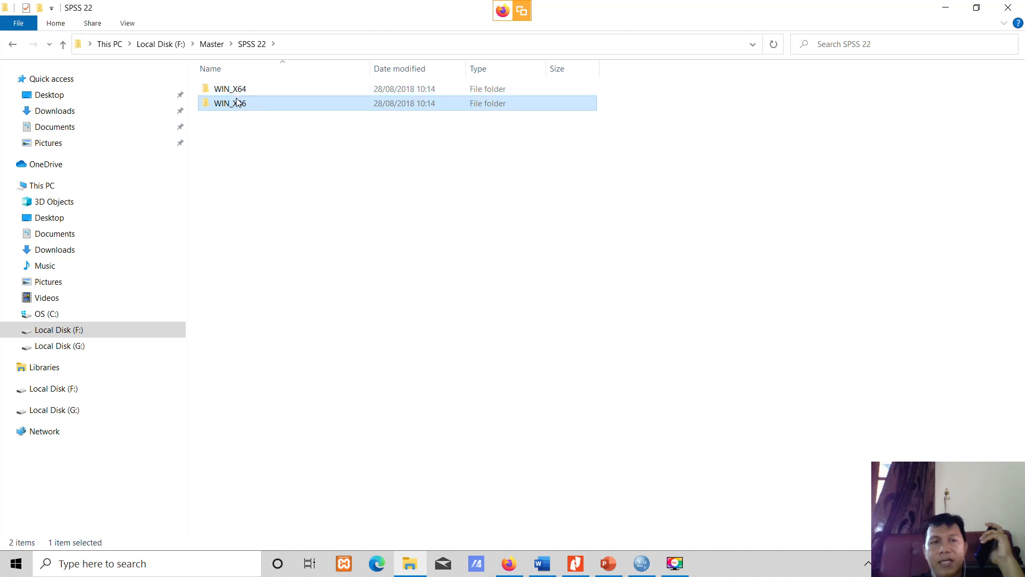
pyautogui.doubleClick(238, 103)
pyautogui.click(211, 122)
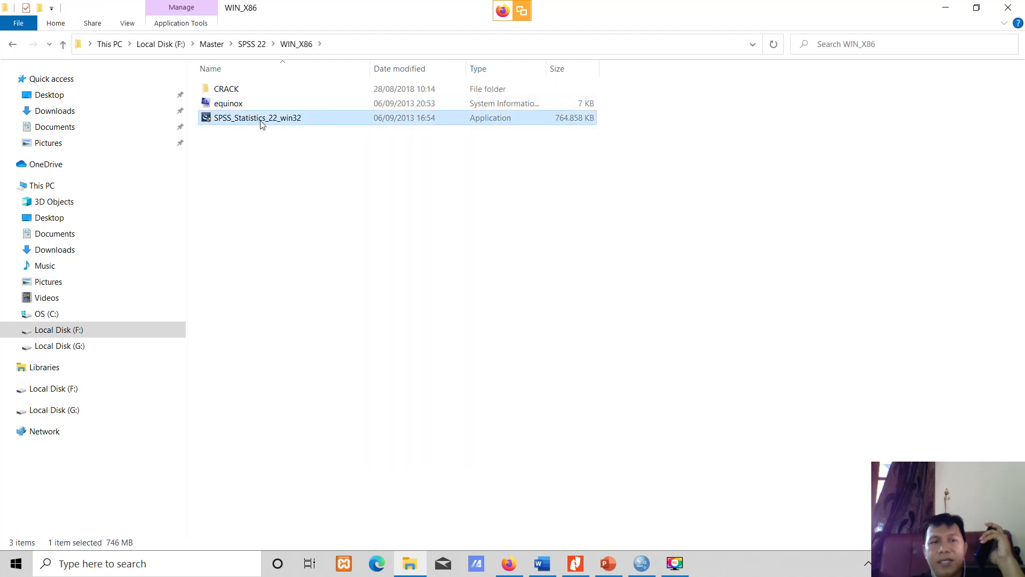
pyautogui.click(249, 44)
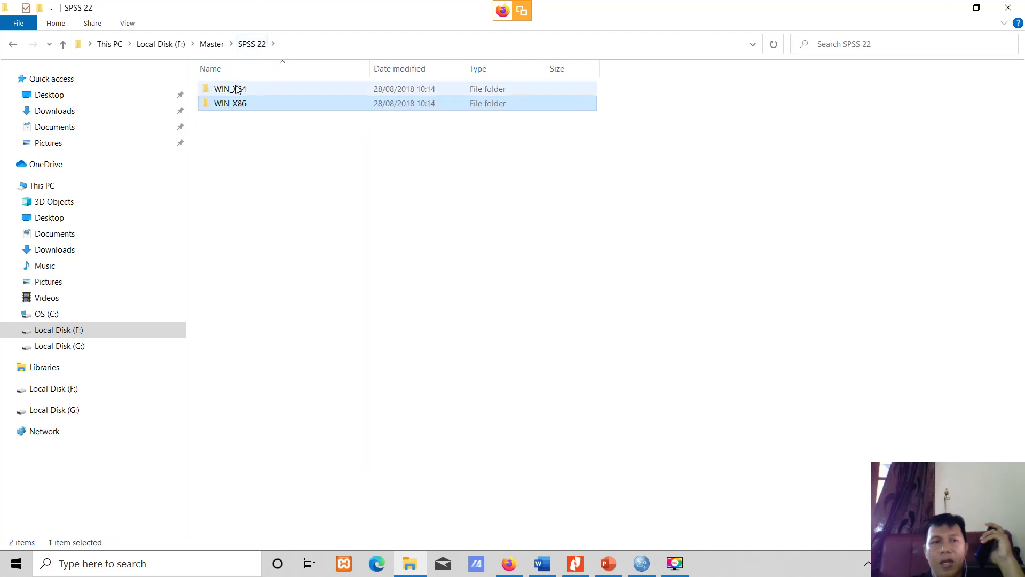
# Step: Open the CRACK folder inside WIN_X64 and copy the lservrc file
pyautogui.doubleClick(237, 88)
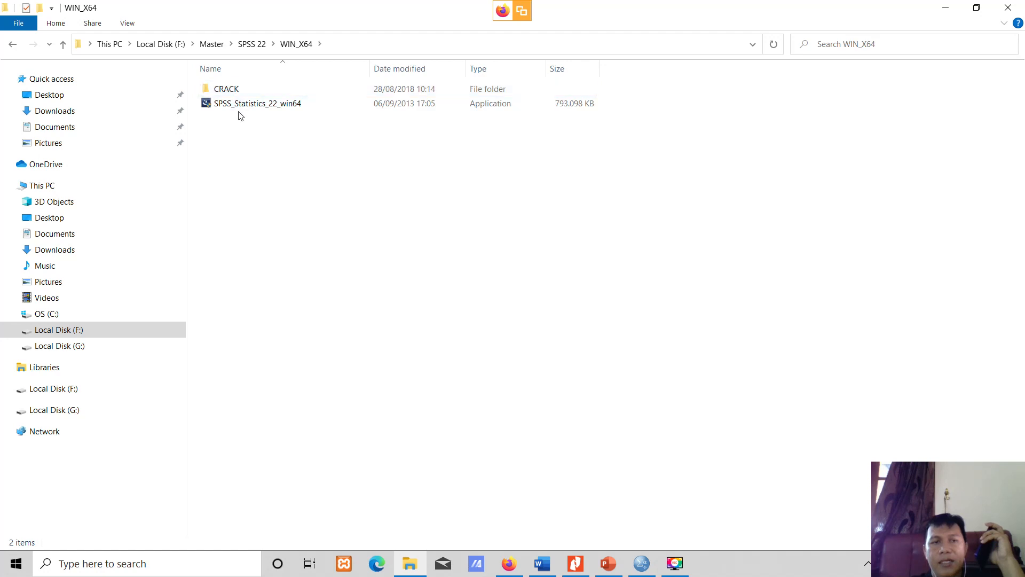
pyautogui.click(269, 108)
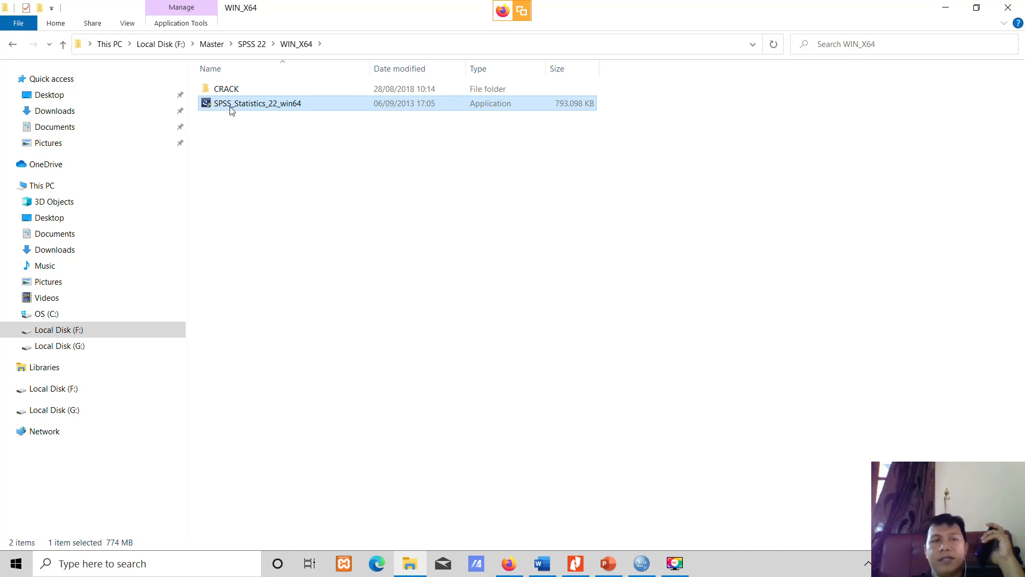
pyautogui.doubleClick(227, 89)
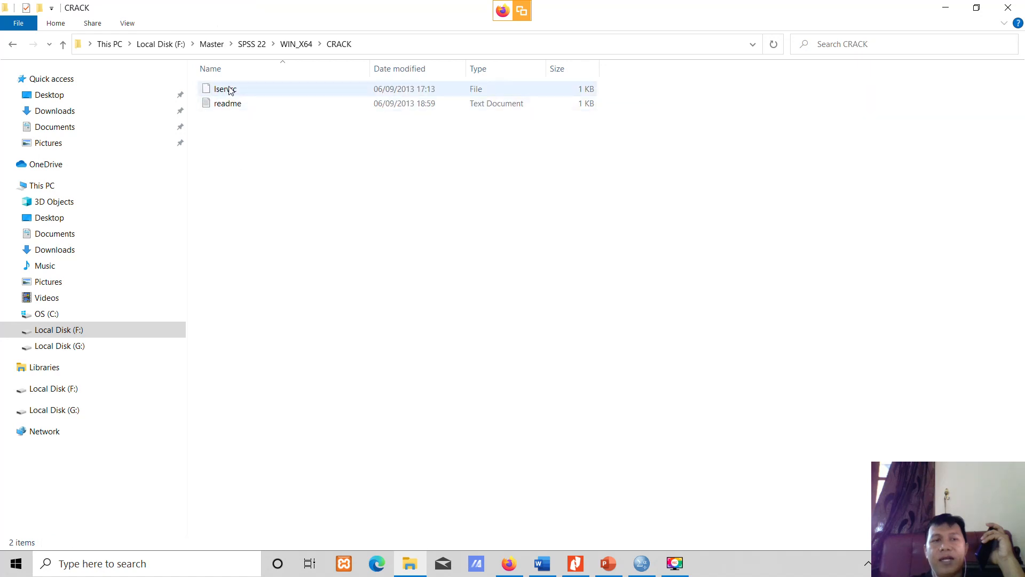
pyautogui.click(229, 90)
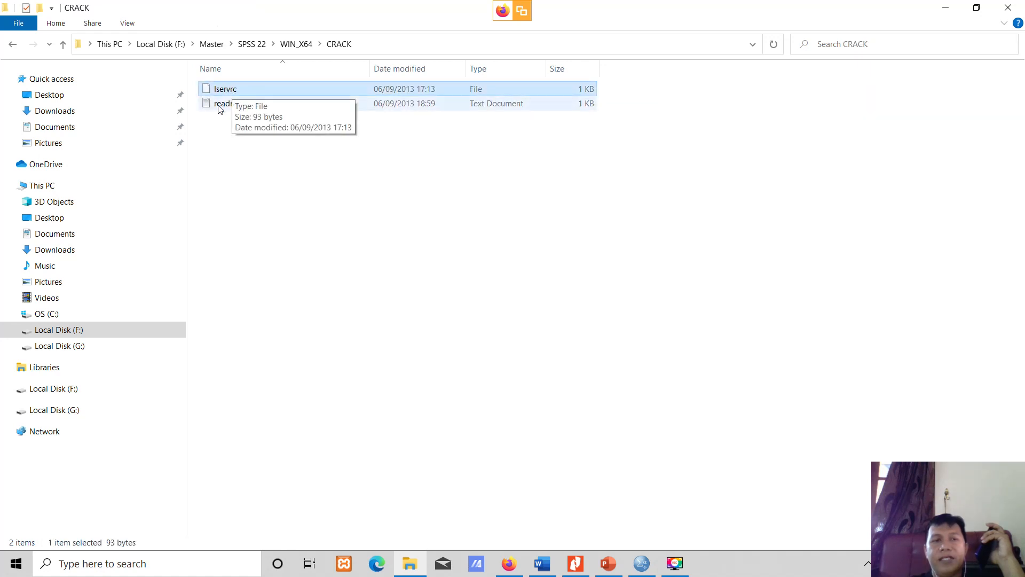
pyautogui.rightClick(222, 92)
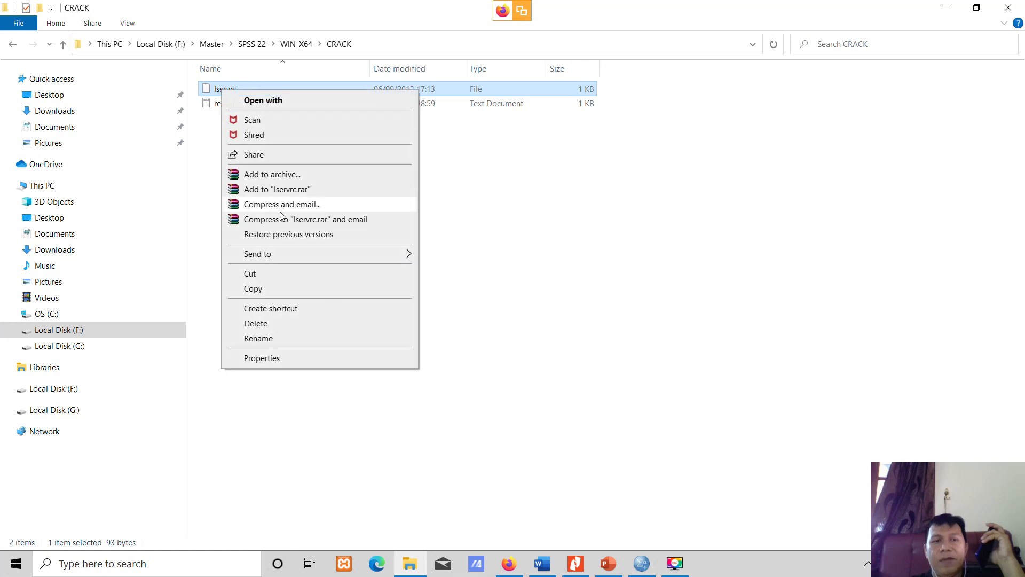
pyautogui.click(286, 293)
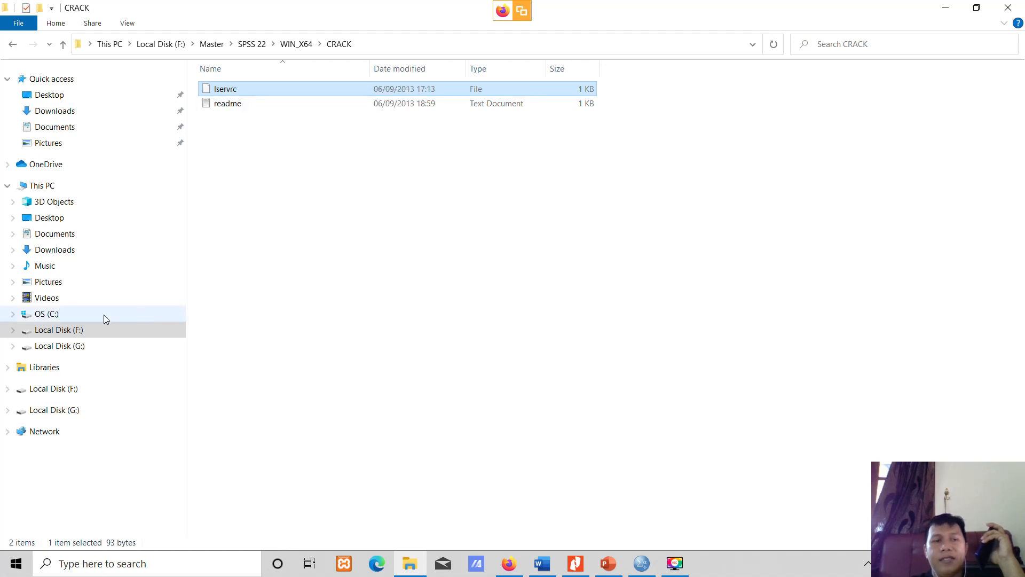
# Step: Look through the Program Files (x86) folder on drive C for an SPSS installation and return to the drive's root
pyautogui.click(56, 314)
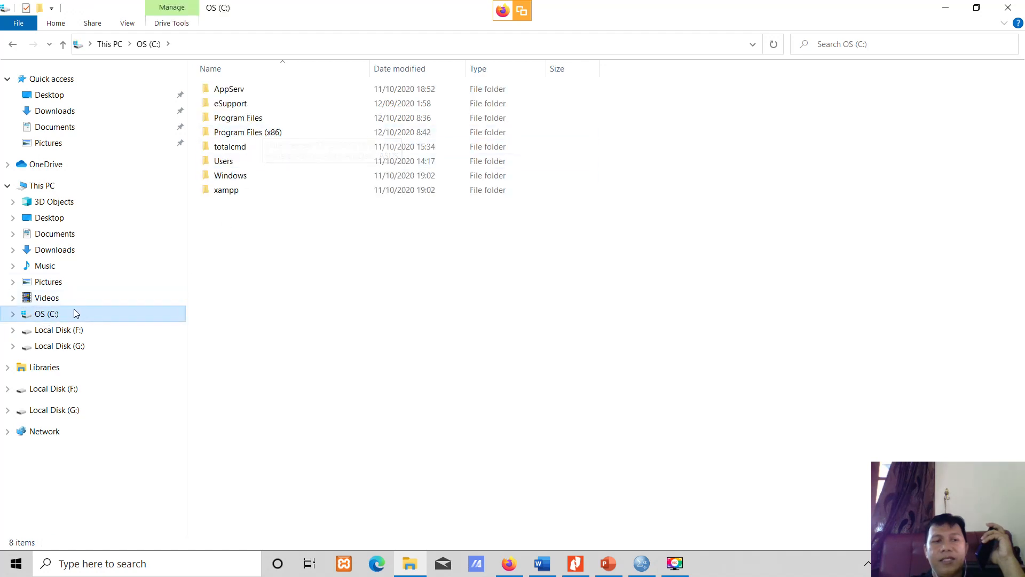
pyautogui.doubleClick(236, 135)
pyautogui.scroll(-4, 252, 320)
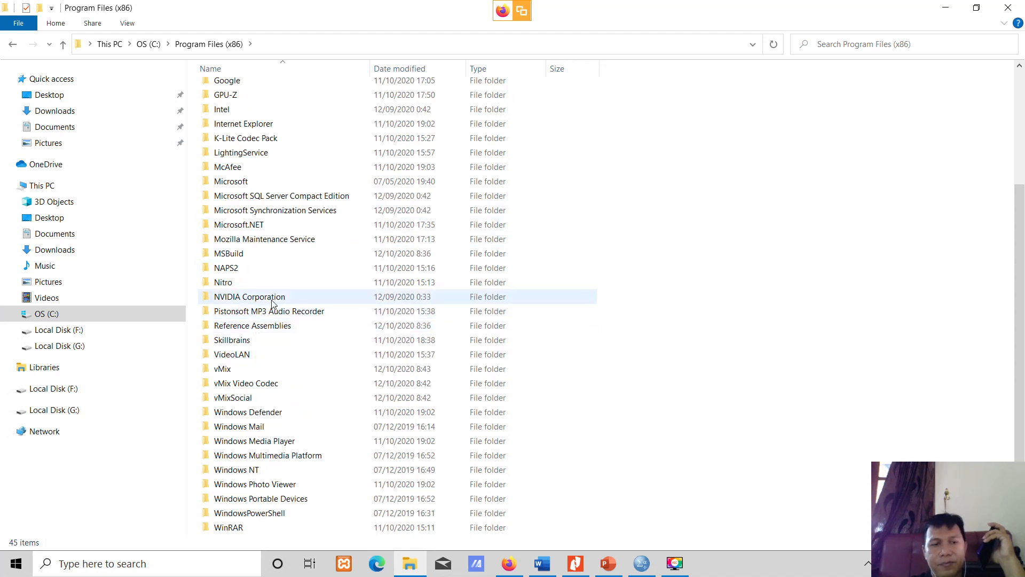
pyautogui.scroll(3, 266, 299)
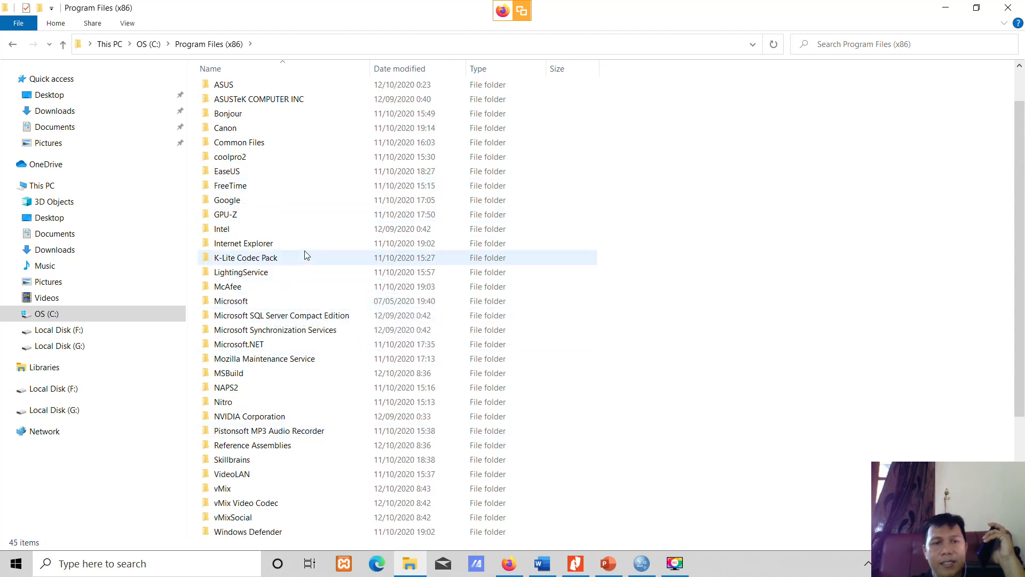
pyautogui.scroll(1, 294, 217)
pyautogui.scroll(-4, 294, 219)
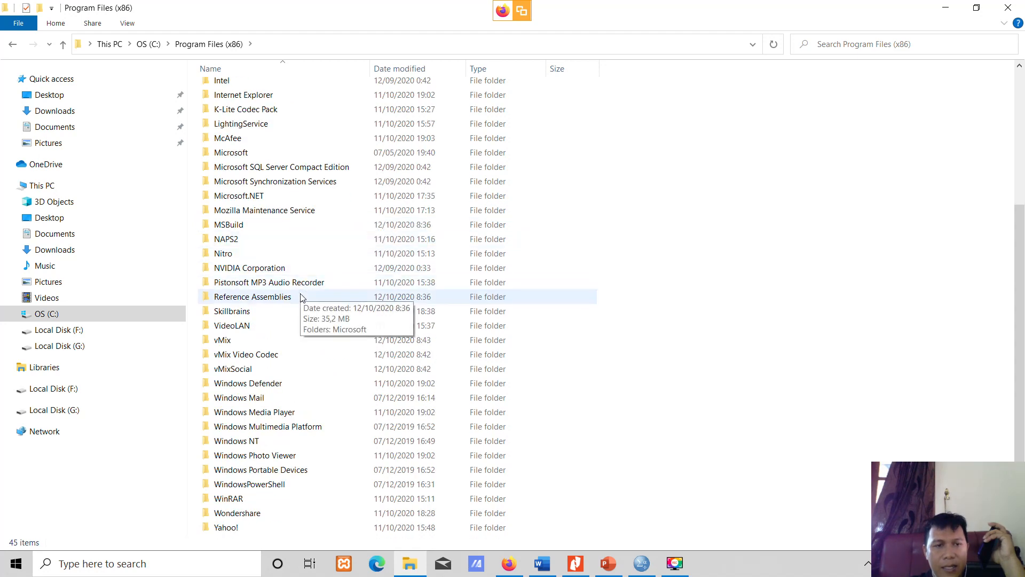
pyautogui.scroll(4, 301, 291)
pyautogui.click(155, 43)
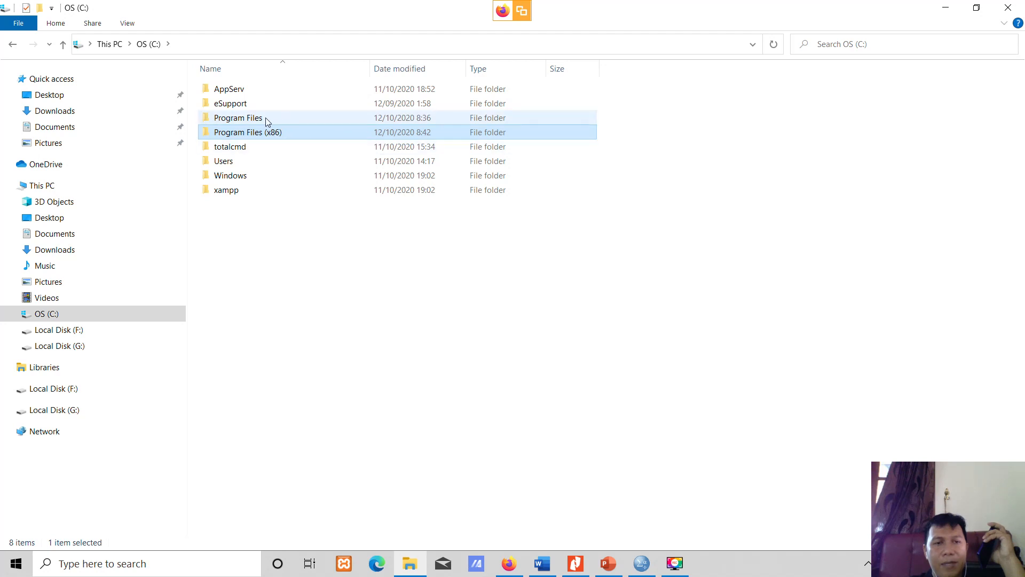
# Step: Open the SPSS installation folder Program Files\IBM\SPSS\Statistics\22 on drive C and show the paste option for the copied file
pyautogui.doubleClick(245, 122)
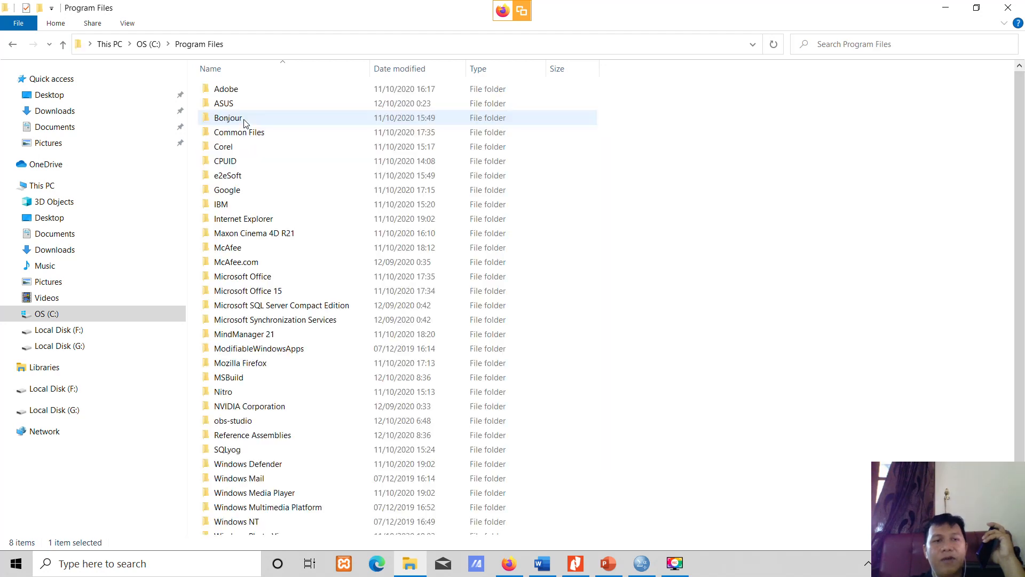
pyautogui.doubleClick(222, 205)
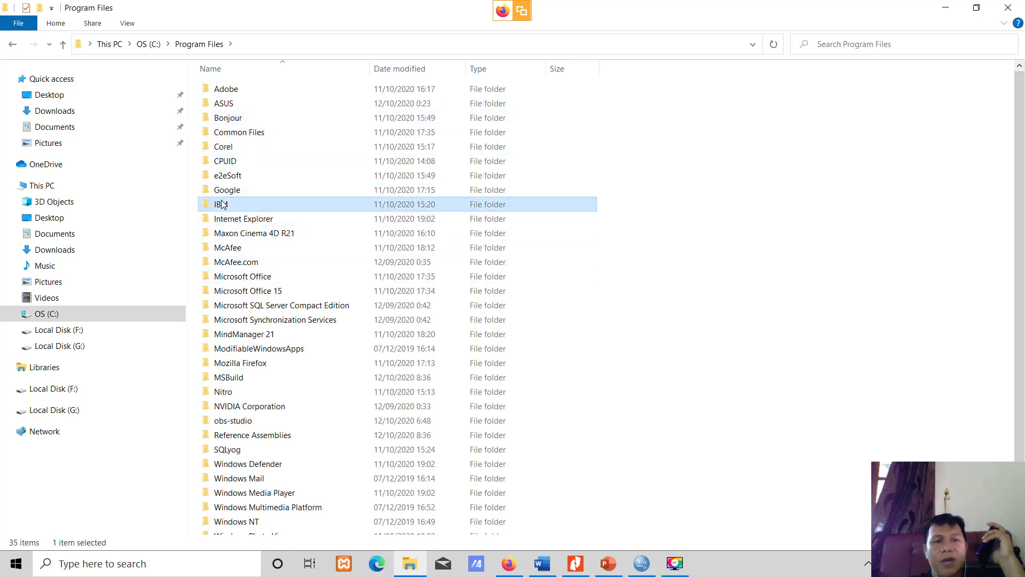
pyautogui.doubleClick(222, 90)
pyautogui.doubleClick(231, 91)
pyautogui.doubleClick(229, 92)
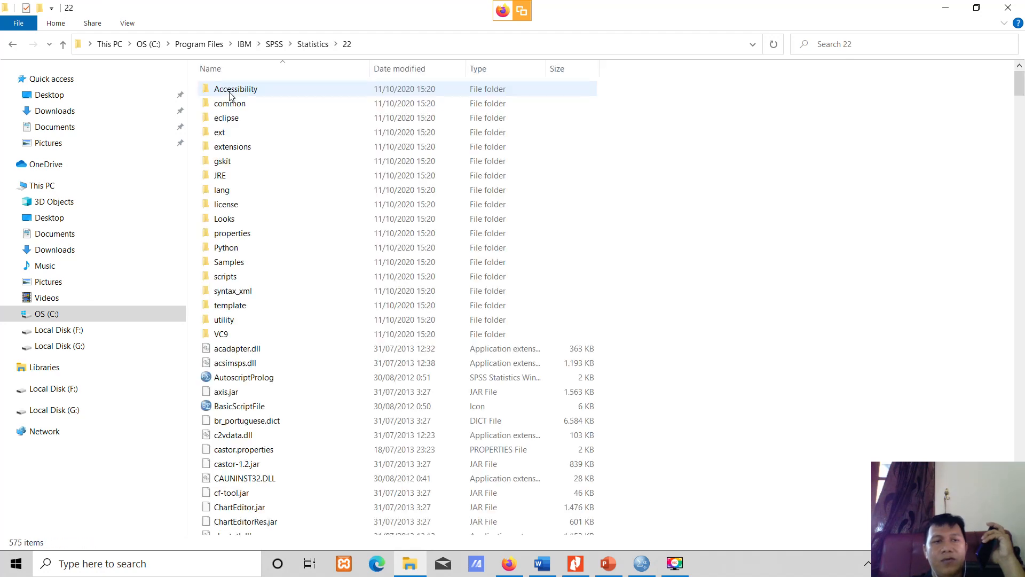
pyautogui.rightClick(670, 294)
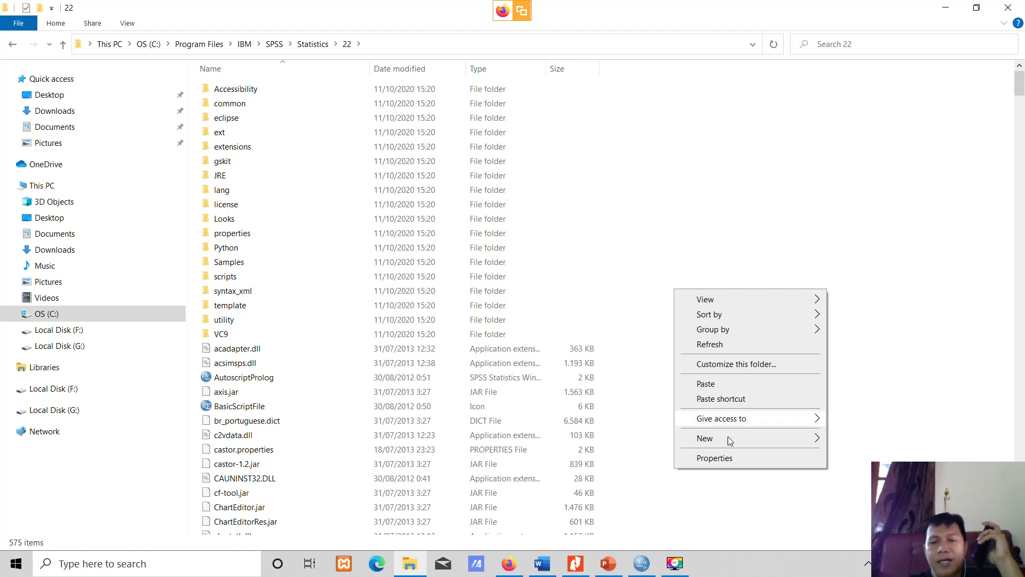
# Step: Show the empty SPSS Data Editor, switch to the pengenalanspss presentation in PowerPoint and start the slide show from slide 3
pyautogui.click(643, 563)
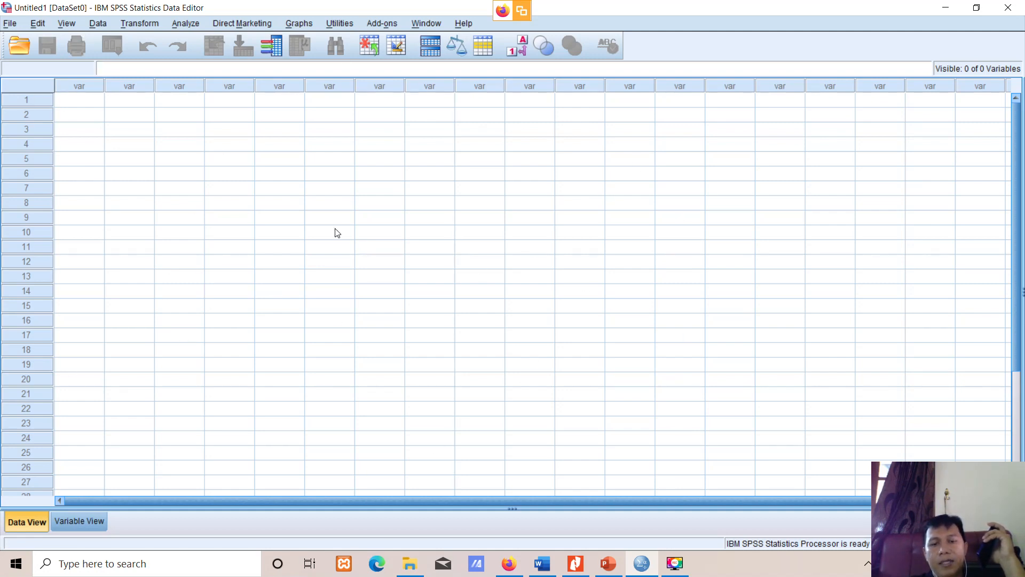
pyautogui.click(609, 565)
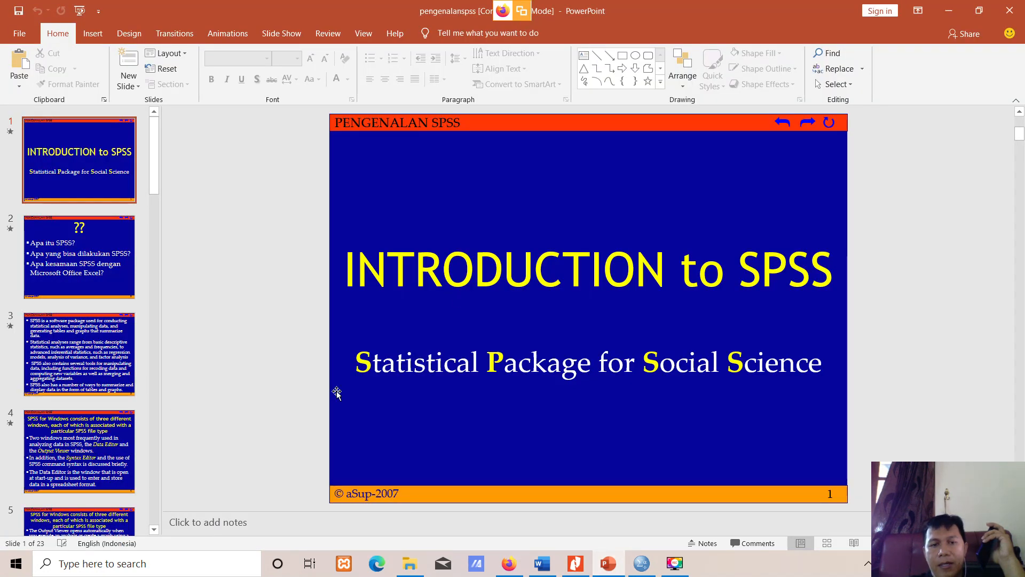
pyautogui.click(79, 270)
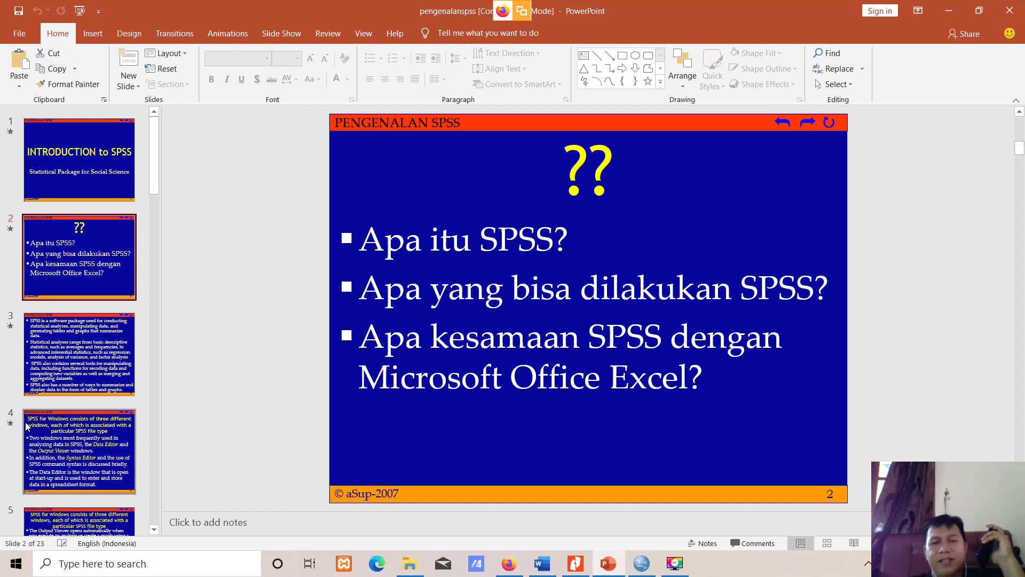
pyautogui.click(82, 336)
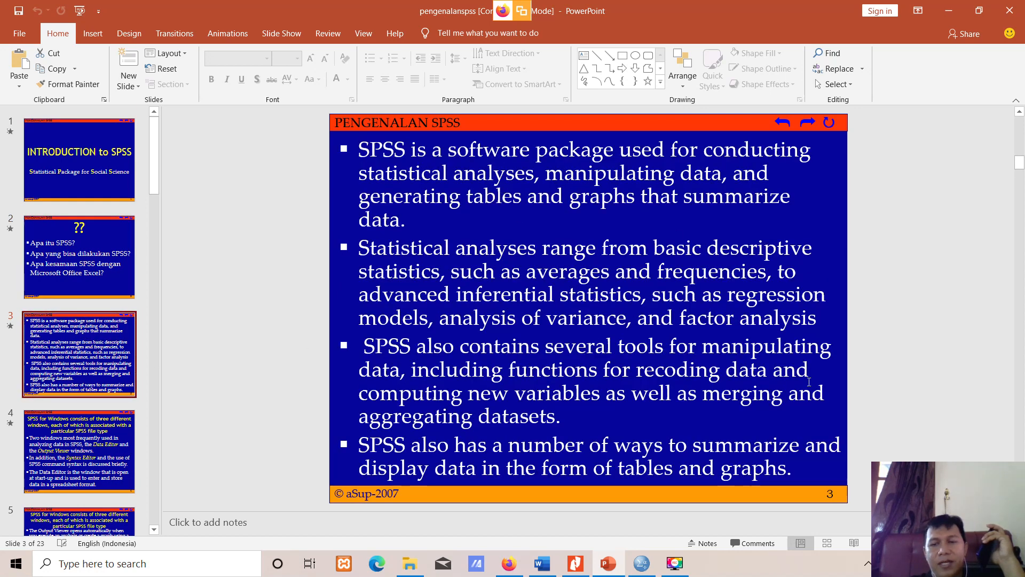
pyautogui.hotkey('shift', 'F5')
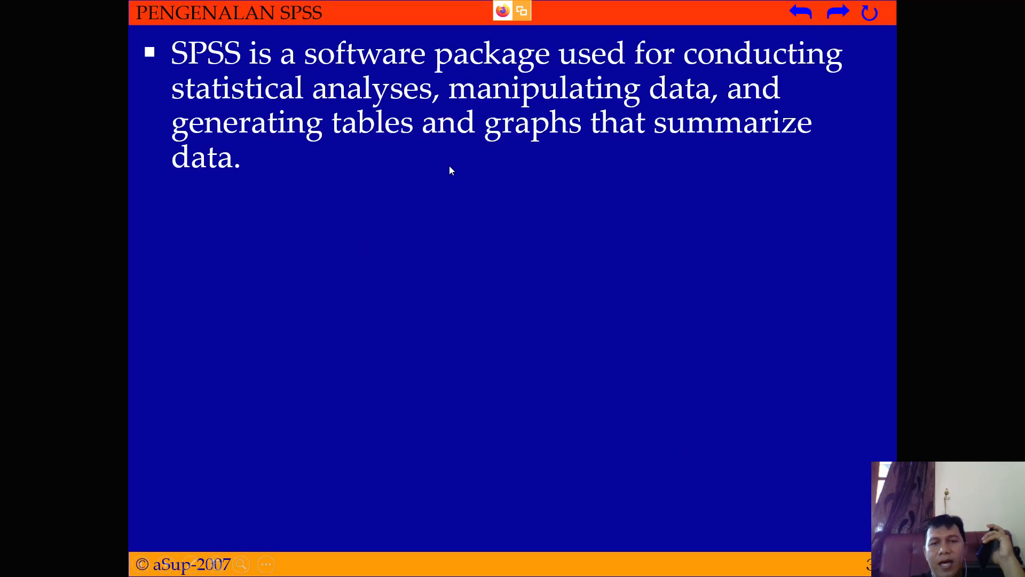
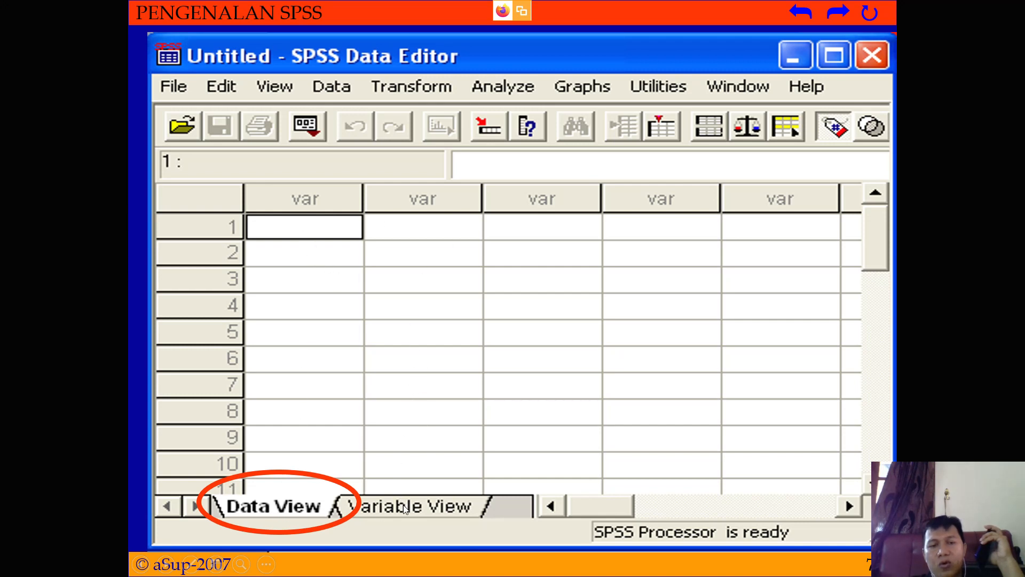
# Step: Advance the slide show through the Data View and Variable View slides, revealing their points on rows and columns
pyautogui.click(385, 462)
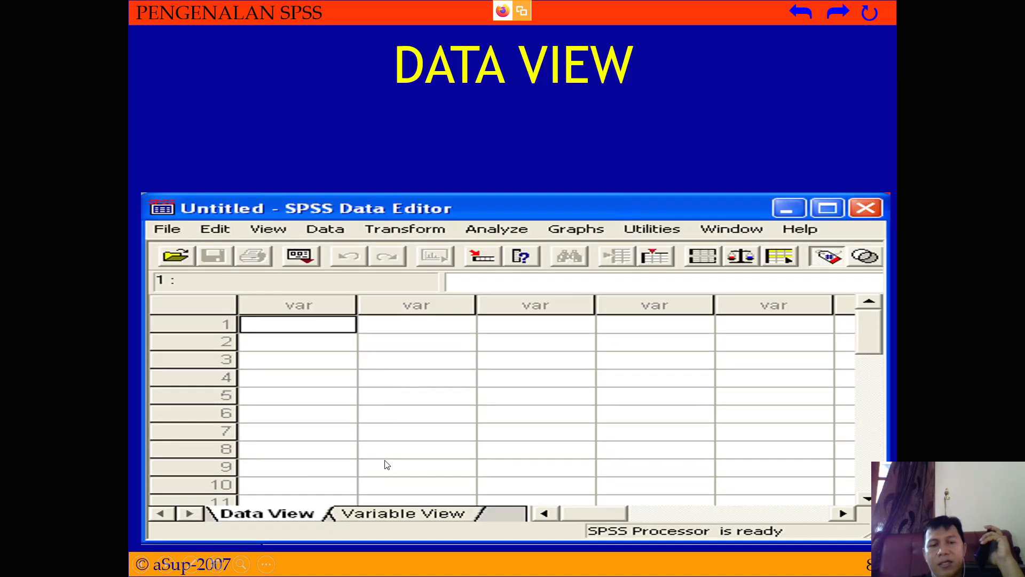
pyautogui.click(425, 286)
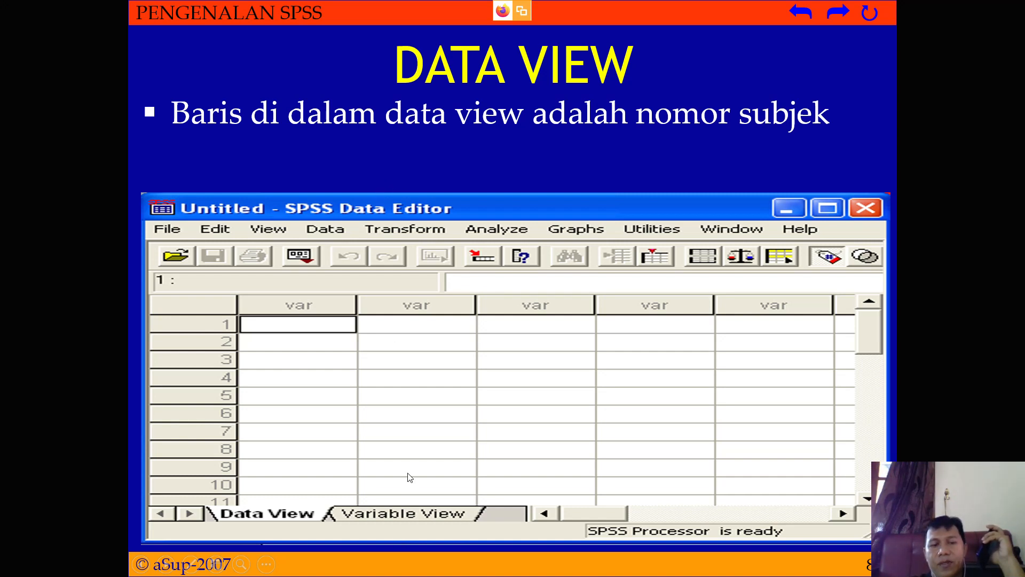
pyautogui.click(412, 456)
pyautogui.click(415, 447)
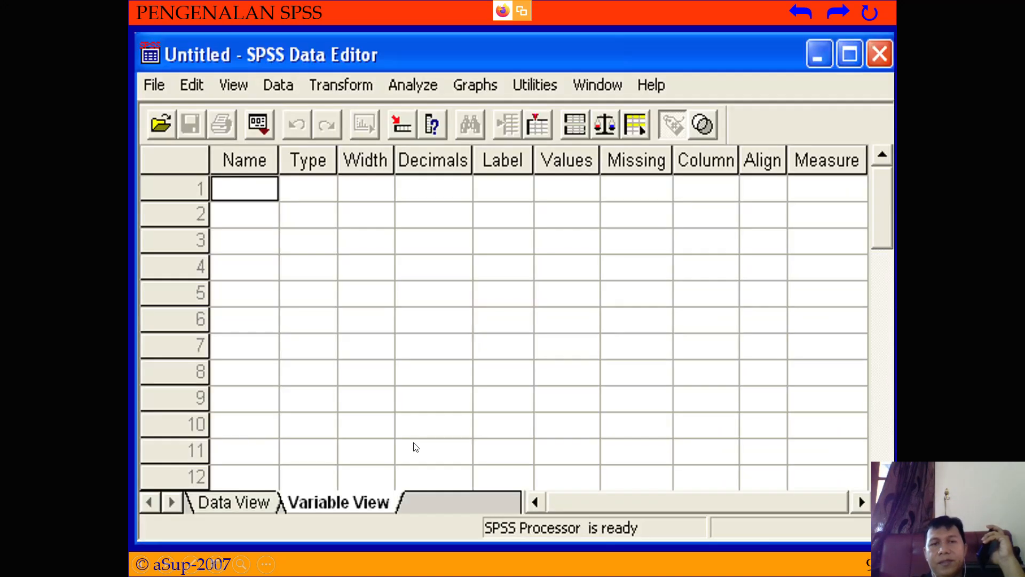
pyautogui.scroll(1, 416, 447)
pyautogui.click(460, 374)
pyautogui.click(459, 377)
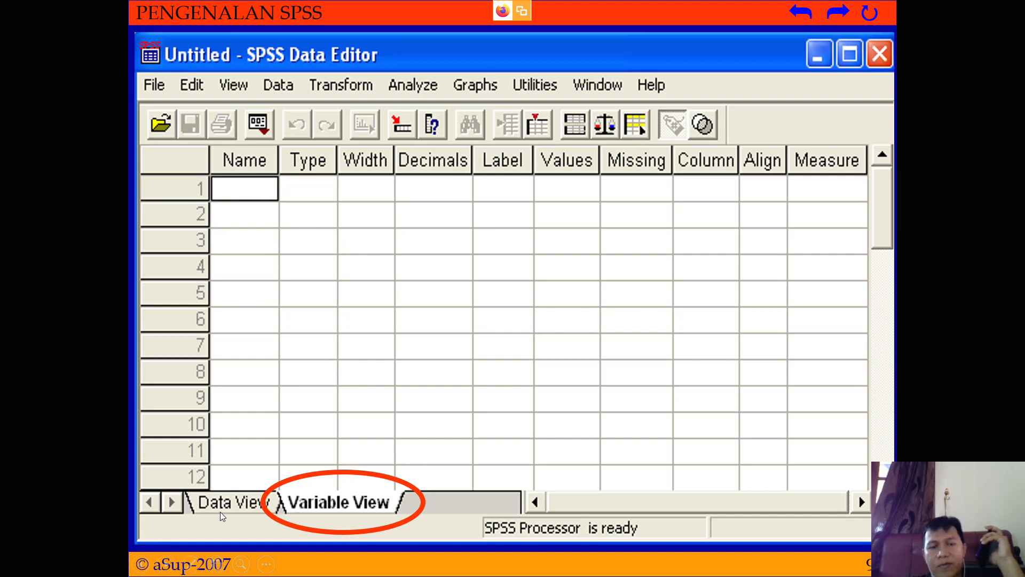
pyautogui.click(325, 411)
pyautogui.click(399, 335)
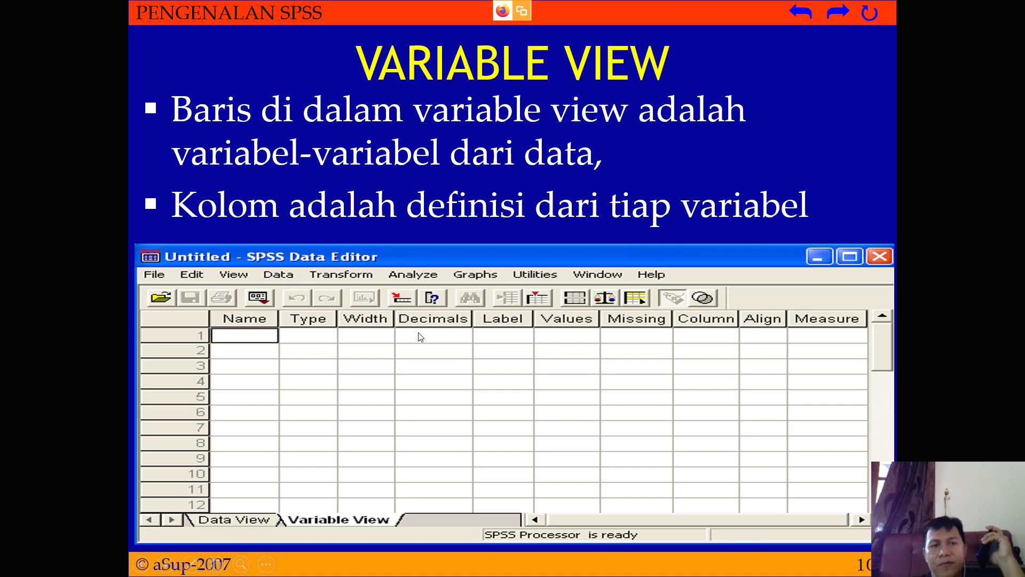
# Step: Advance the slide show past the INPUT DATA and DATA DALAM FORMAT SPSS slides and reveal the NAME rules on slide 13
pyautogui.click(393, 366)
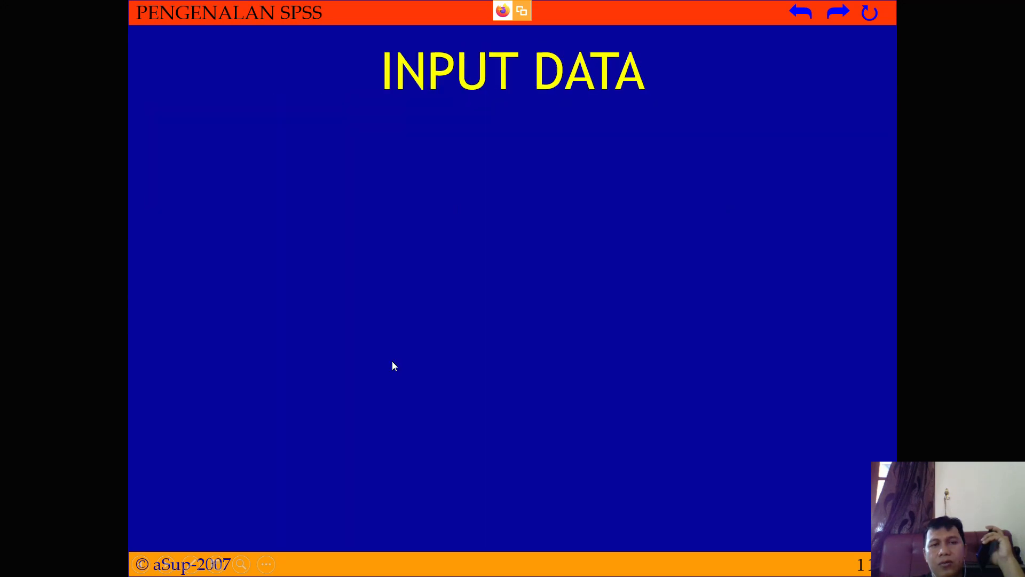
pyautogui.press('Right')
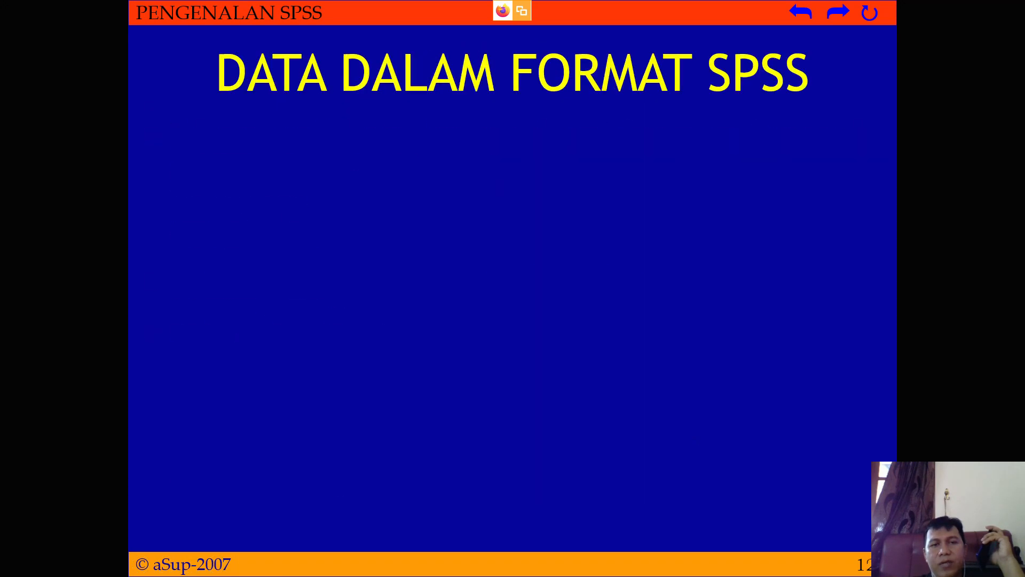
pyautogui.press('Right')
pyautogui.press('Right')
pyautogui.press('Right')
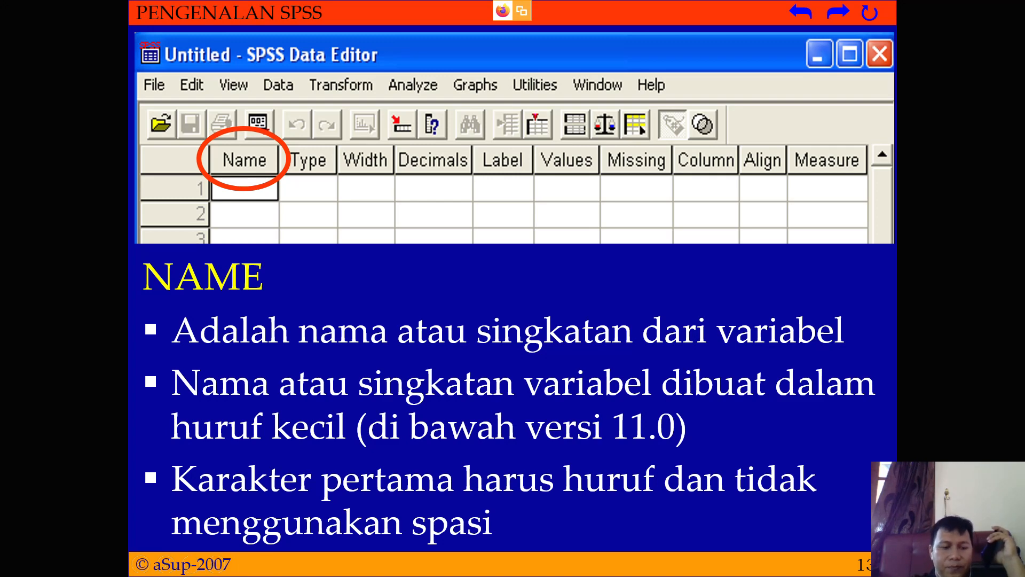
# Step: Switch to Materi SPSS.pdf in Nitro Pro and go back to the MENGENAL SPSS section on page 2
pyautogui.hotkey('alt', 'Tab')
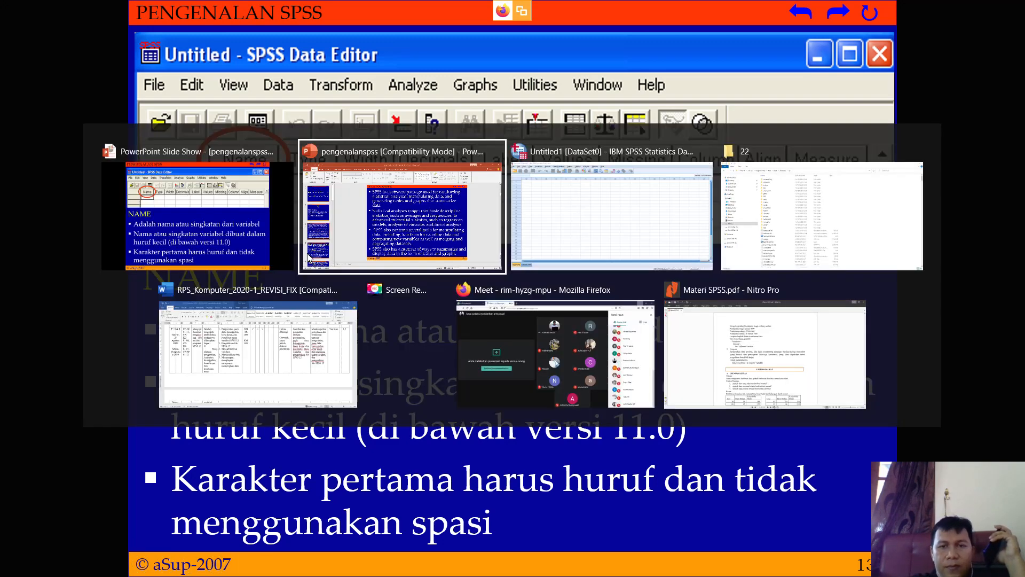
pyautogui.hotkey('alt', 'Tab')
pyautogui.hotkey('alt', 'Tab')
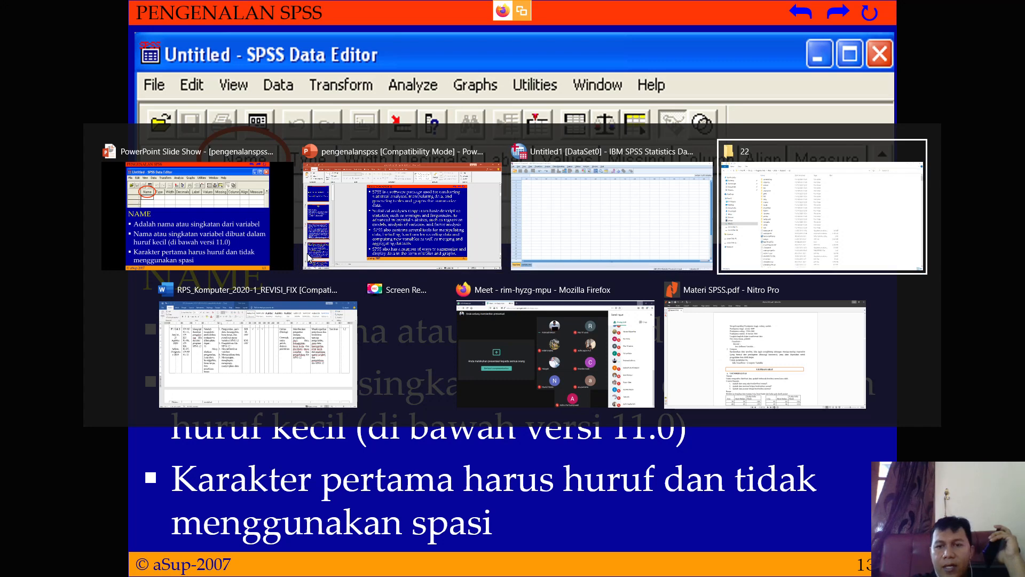
pyautogui.hotkey('alt', 'Tab')
pyautogui.hotkey('alt', 'Tab')
pyautogui.hotkey('alt', 'Tab')
pyautogui.hotkey('alt', 'Tab')
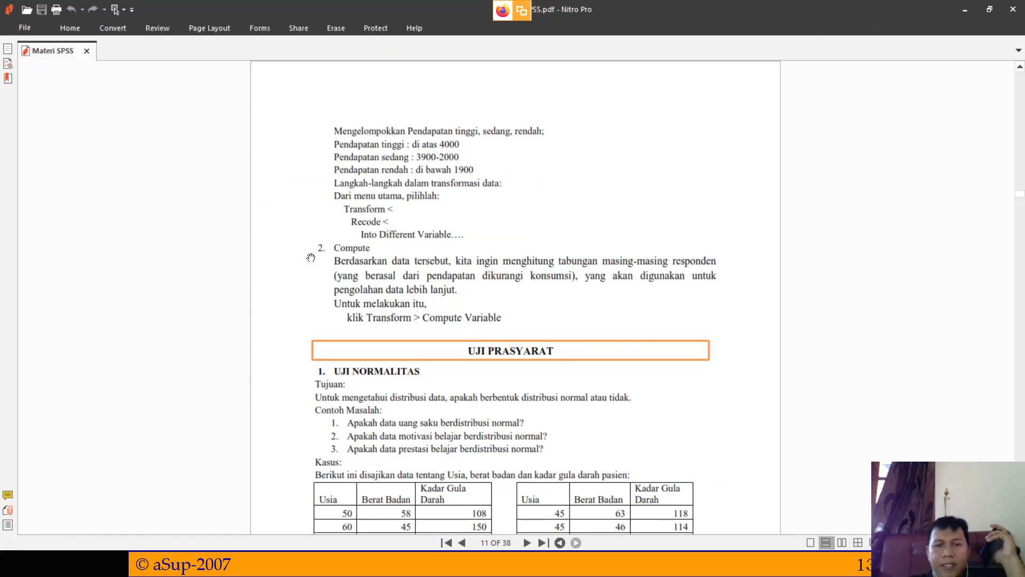
pyautogui.scroll(15, 796, 275)
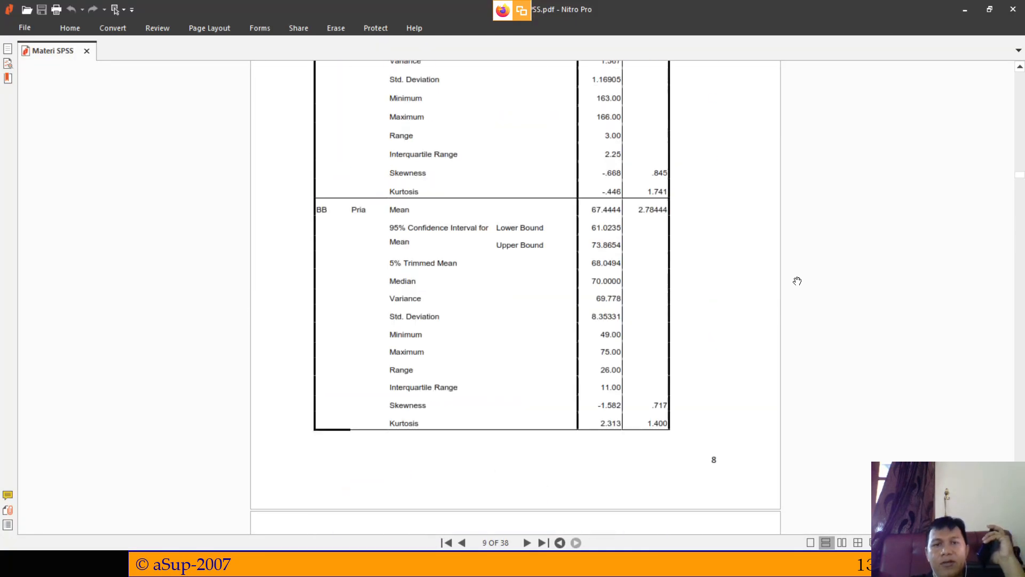
pyautogui.scroll(10, 797, 281)
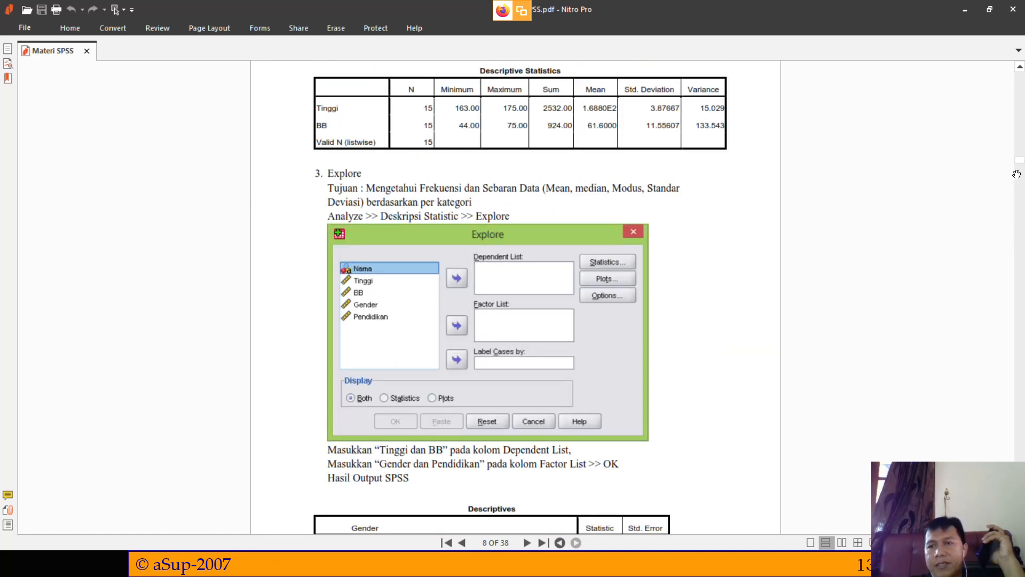
pyautogui.moveTo(1020, 161); pyautogui.dragTo(1020, 72)
pyautogui.scroll(-20, 669, 238)
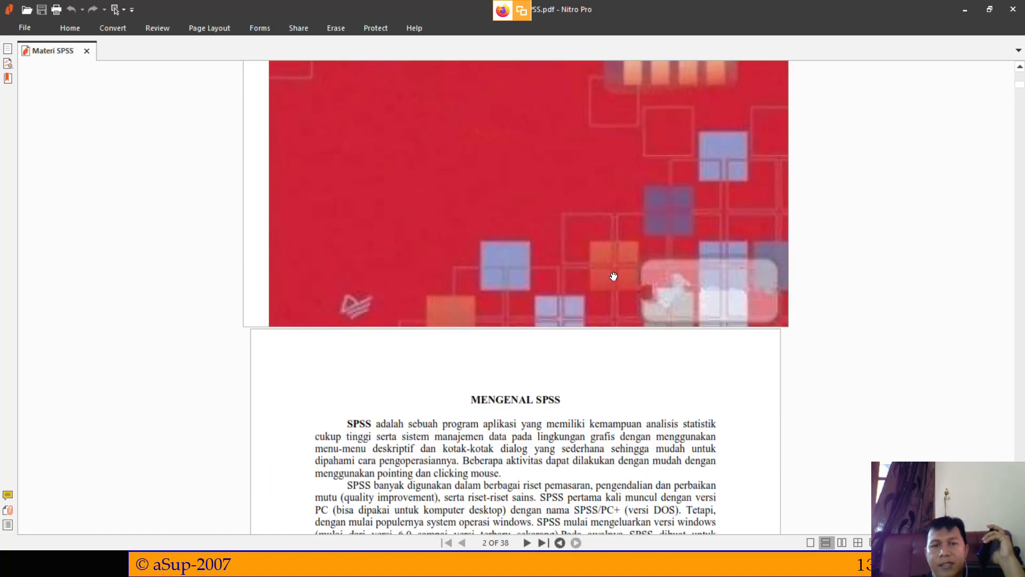
# Step: Go to the DESKRIPSI DATA patient table on page 4, switch to the SPSS Data Editor and show Variable View
pyautogui.scroll(-10, 599, 327)
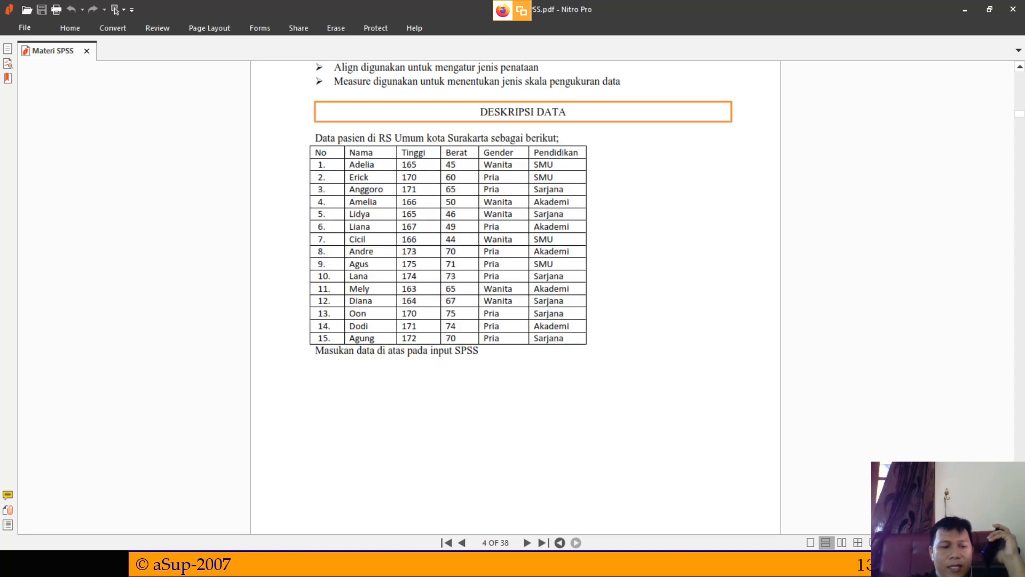
pyautogui.hotkey('alt', 'Tab')
pyautogui.hotkey('alt', 'Tab')
pyautogui.hotkey('alt', 'Tab')
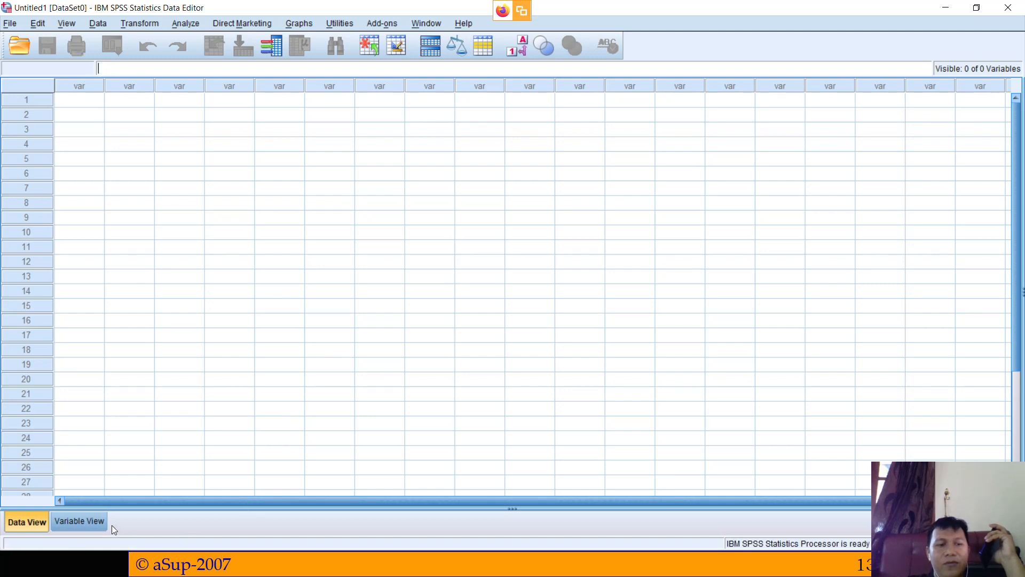
pyautogui.click(92, 521)
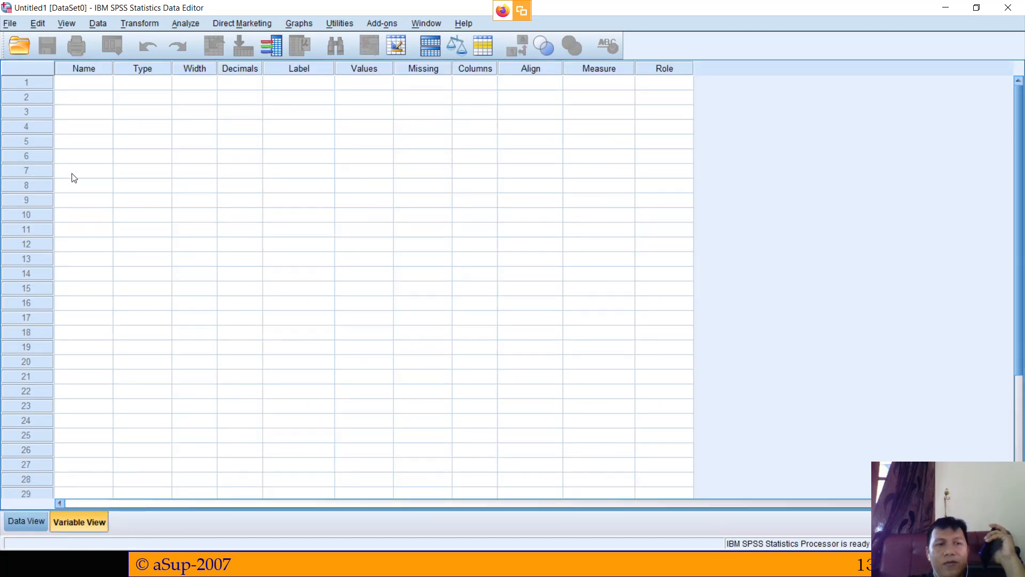
# Step: Create a variable named nama in the first row of Variable View
pyautogui.click(74, 85)
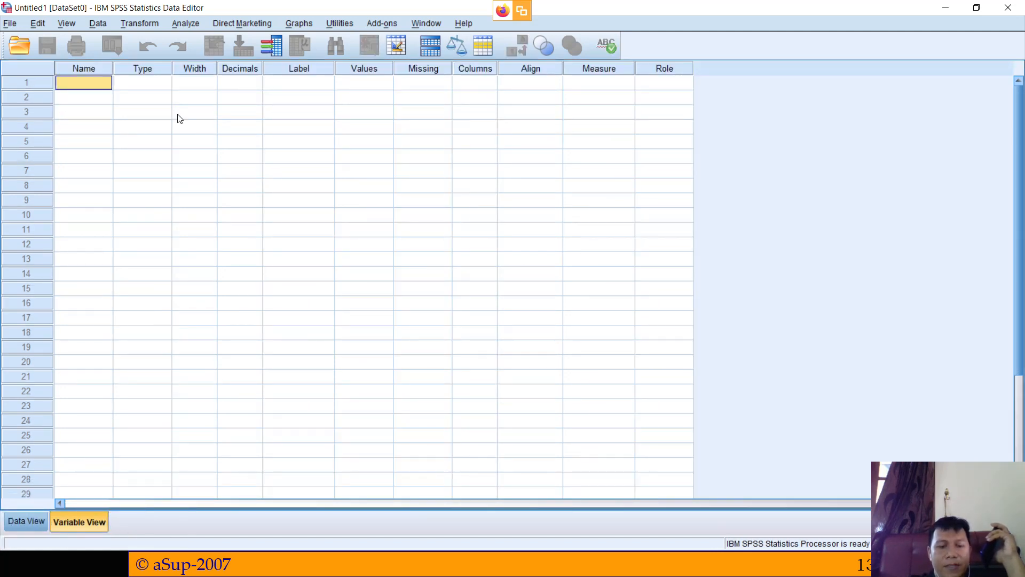
pyautogui.write('nam')
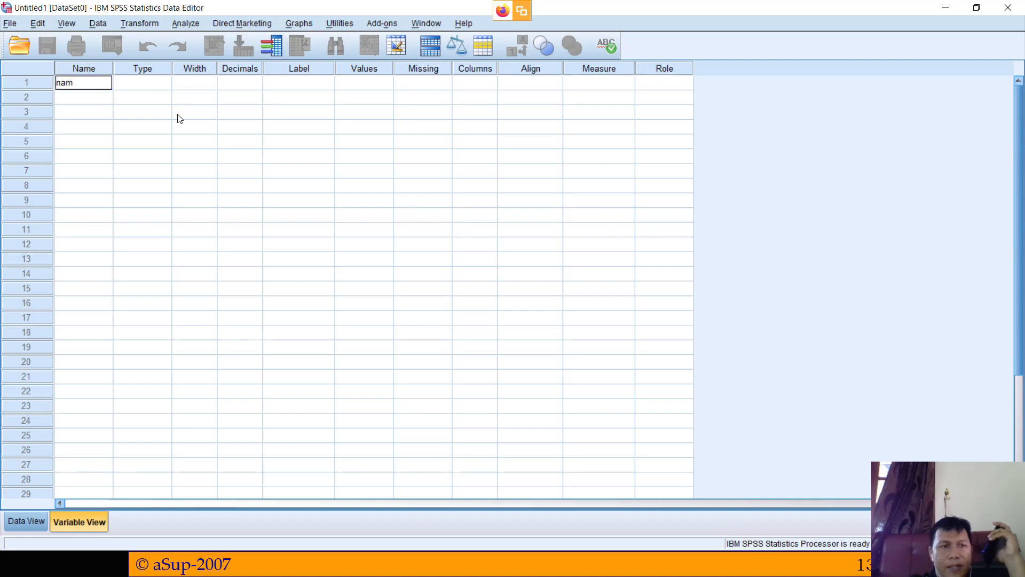
pyautogui.write('a')
pyautogui.click(107, 101)
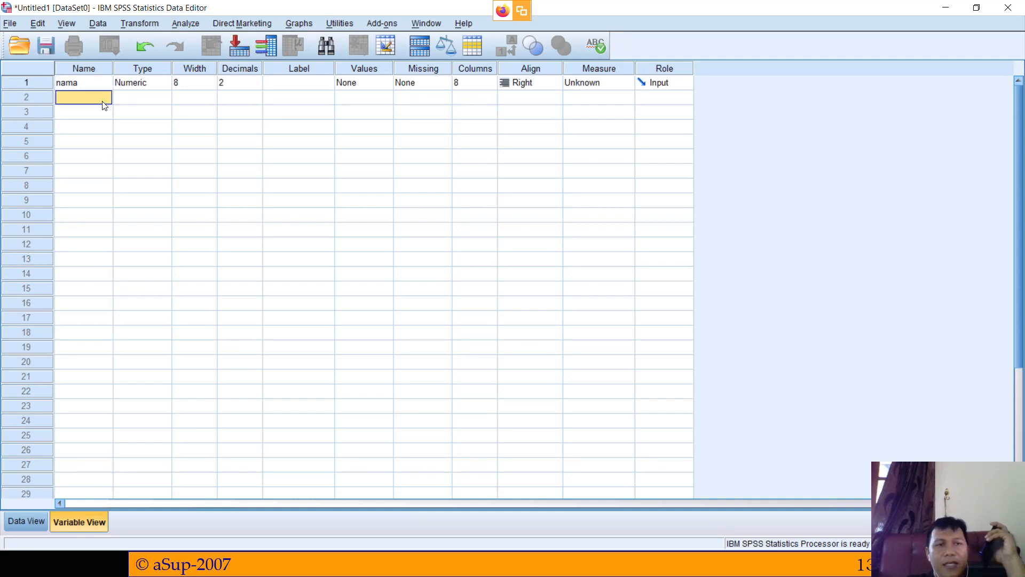
# Step: Set the width of the variable nama to 20
pyautogui.click(153, 88)
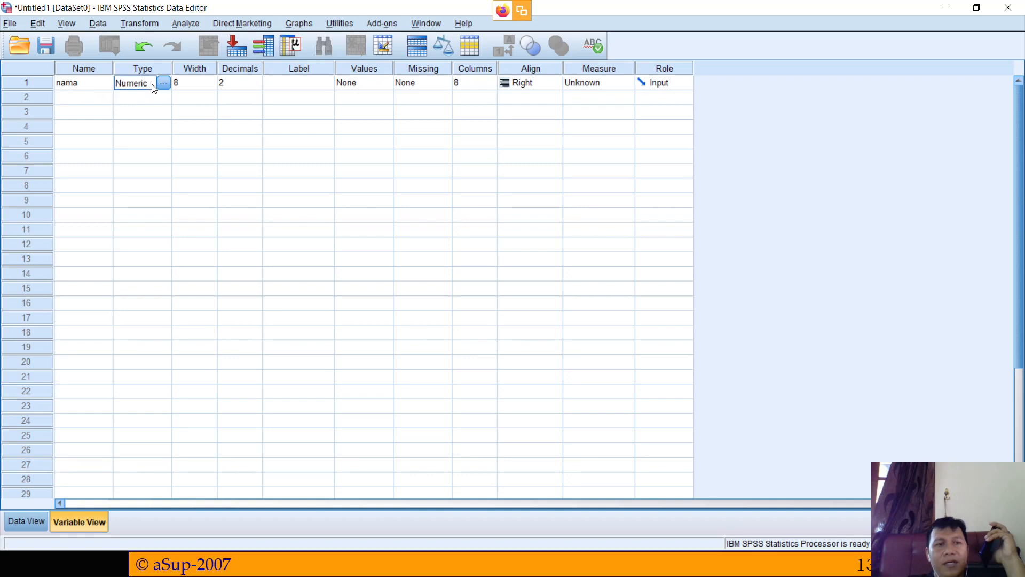
pyautogui.click(202, 84)
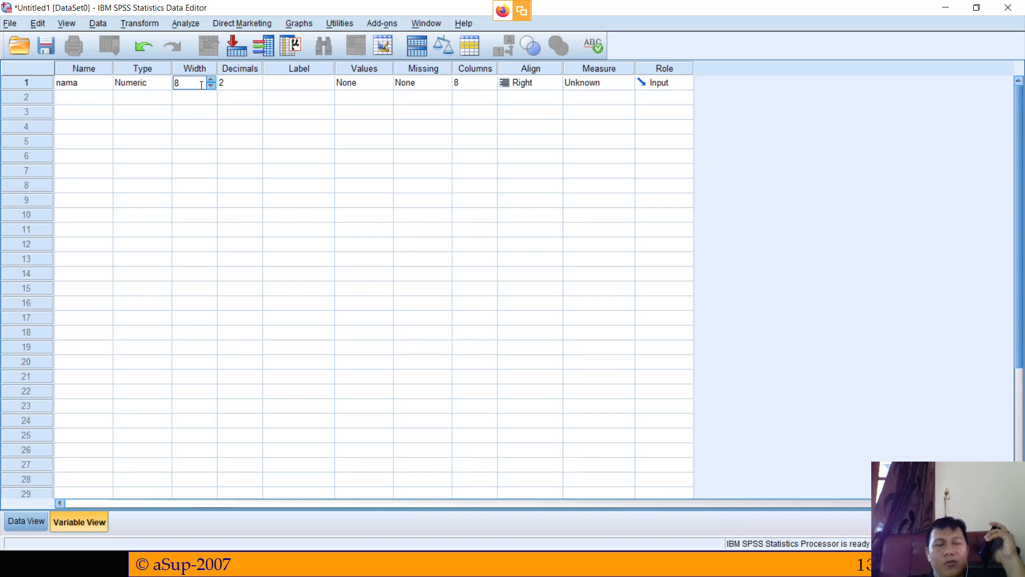
pyautogui.moveTo(185, 82); pyautogui.dragTo(172, 83)
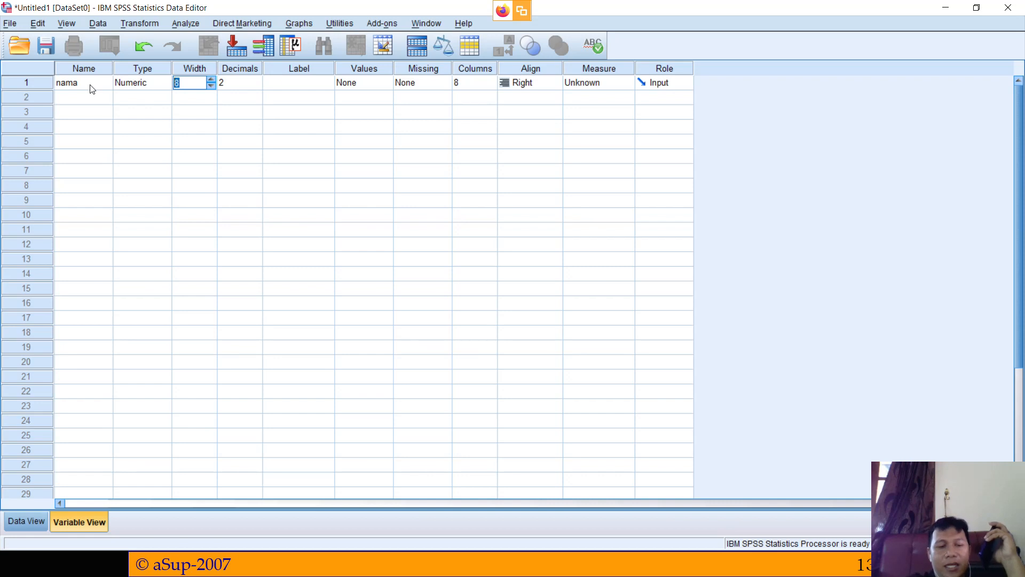
pyautogui.write('0')
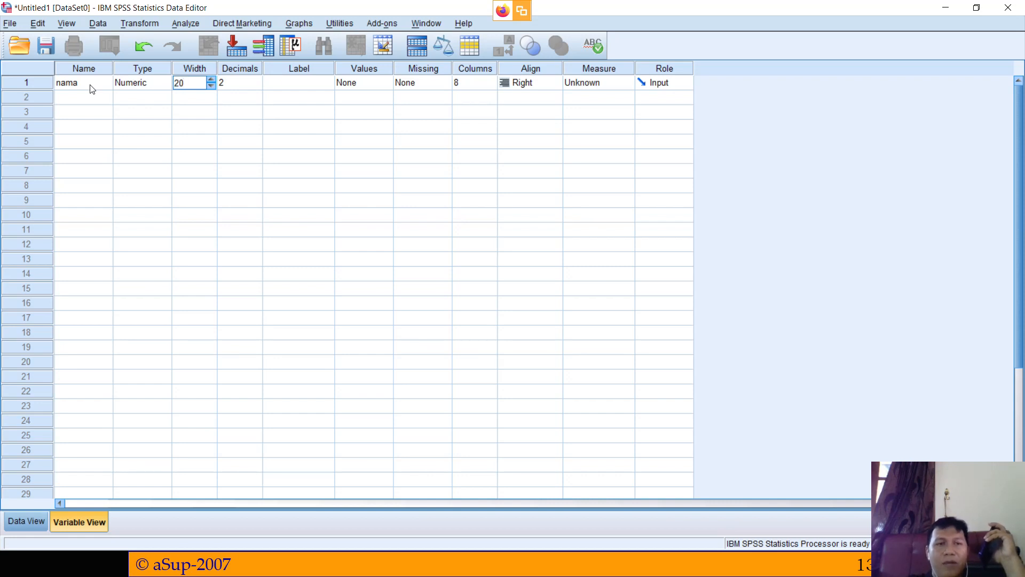
pyautogui.click(147, 99)
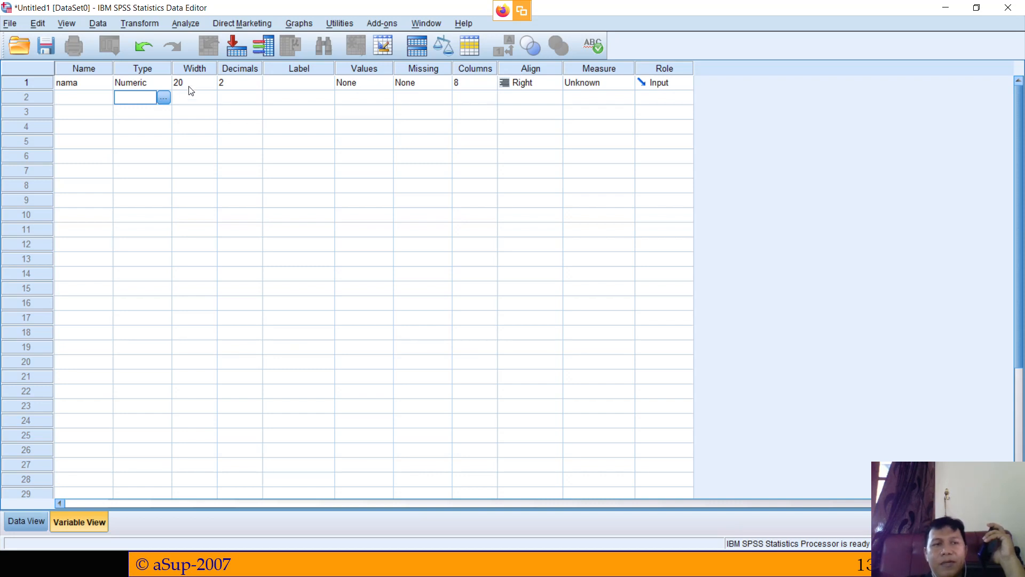
pyautogui.click(90, 84)
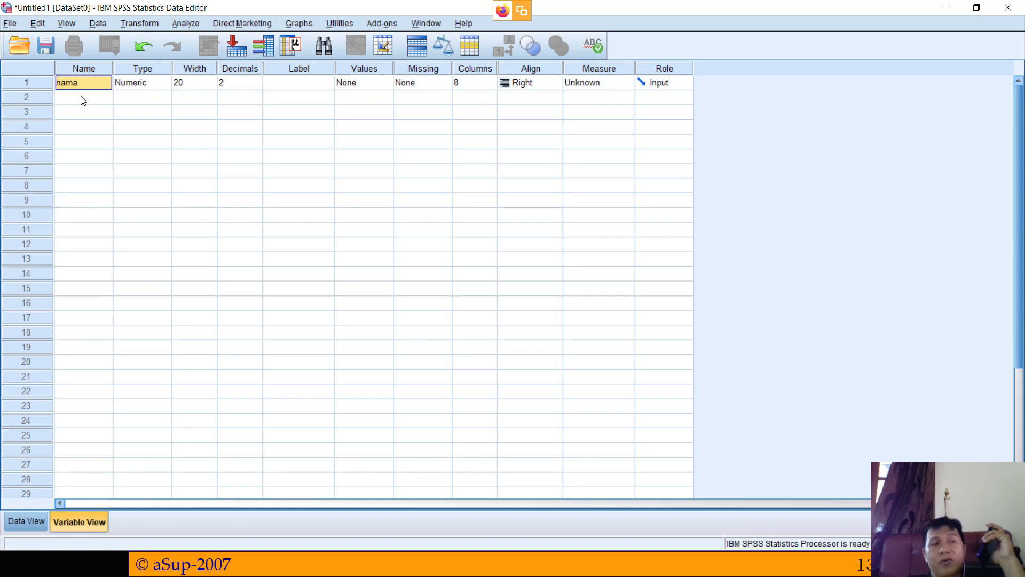
pyautogui.click(86, 101)
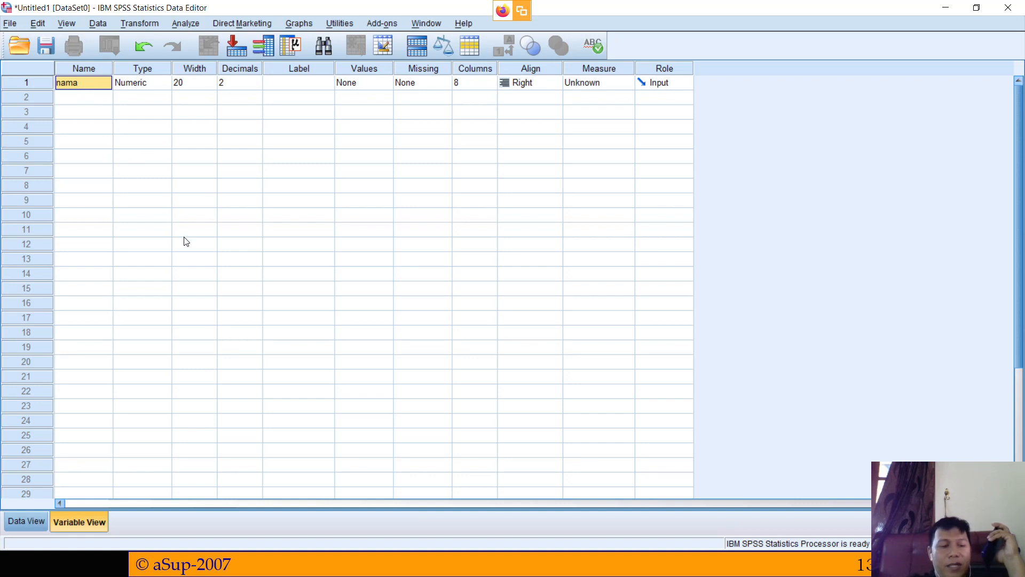
# Step: Switch to Materi SPSS.pdf in Nitro Pro and zoom in on the patient data table on page 4
pyautogui.hotkey('alt', 'Tab')
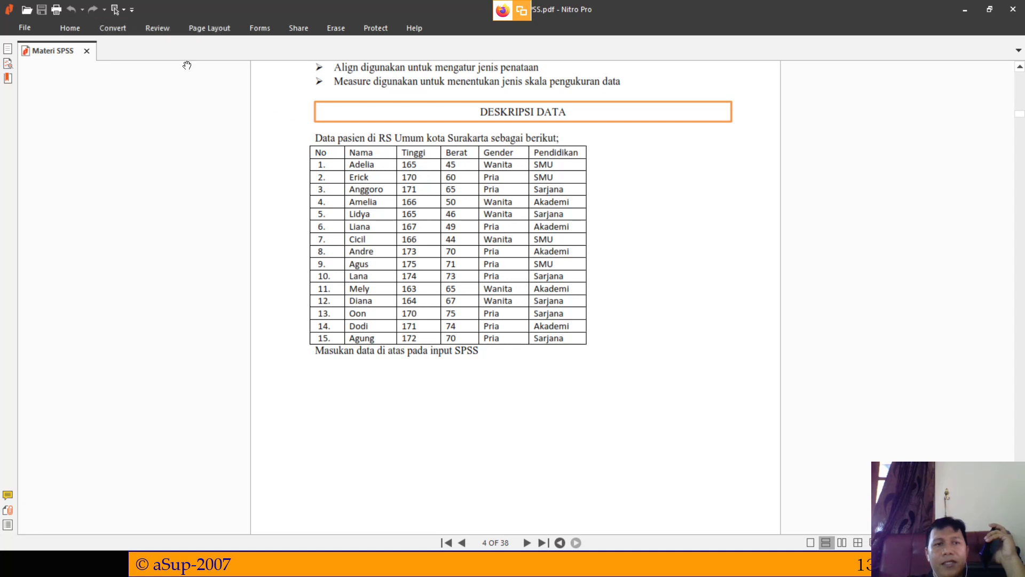
pyautogui.click(79, 27)
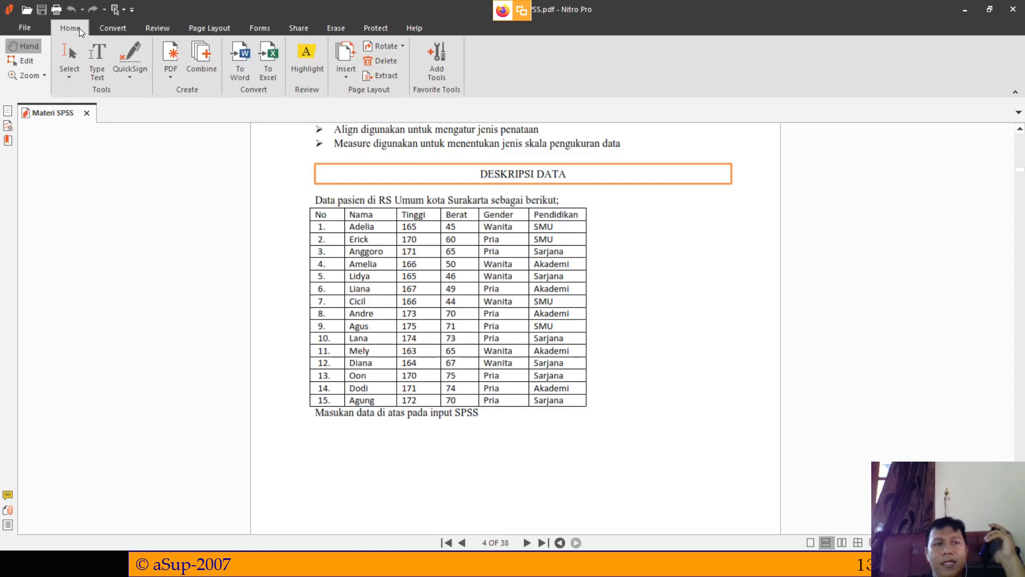
pyautogui.click(31, 75)
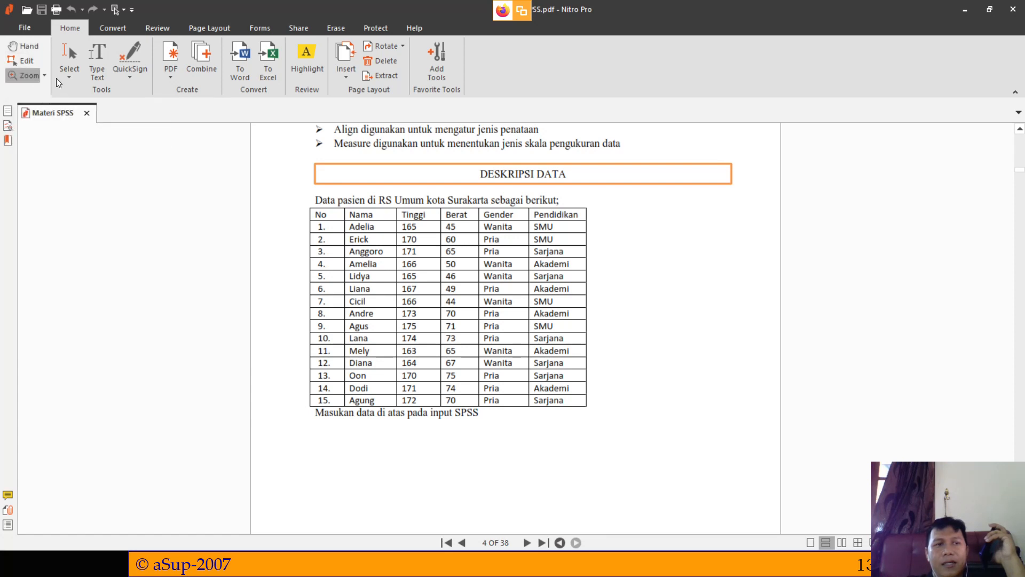
pyautogui.click(45, 75)
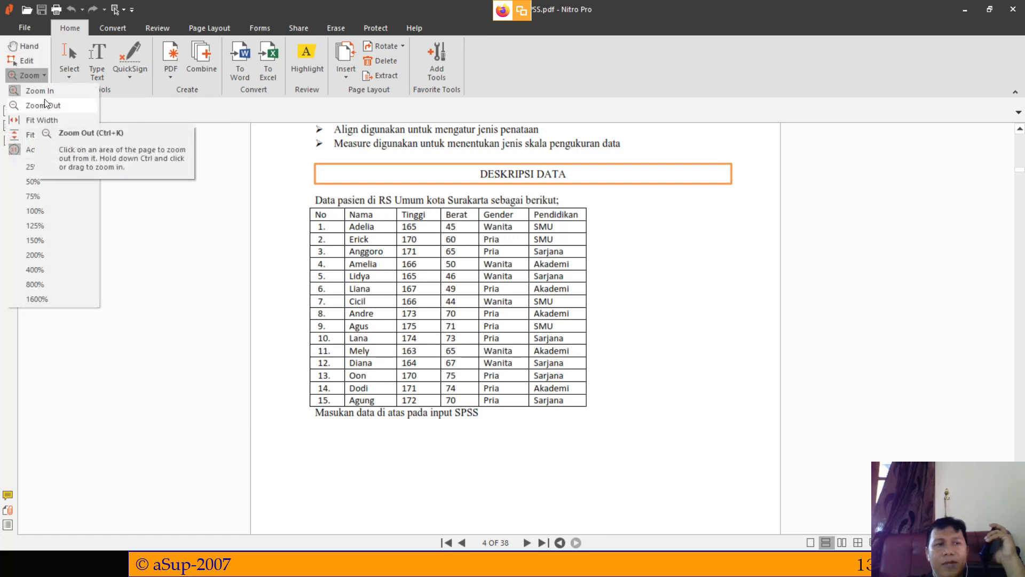
pyautogui.click(59, 255)
pyautogui.click(284, 325)
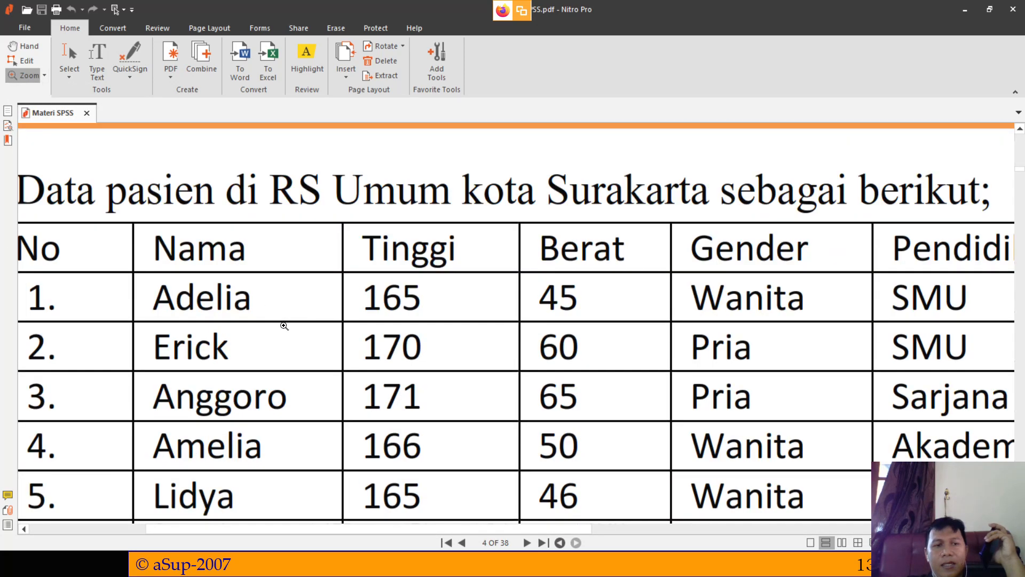
pyautogui.moveTo(224, 319); pyautogui.dragTo(357, 266)
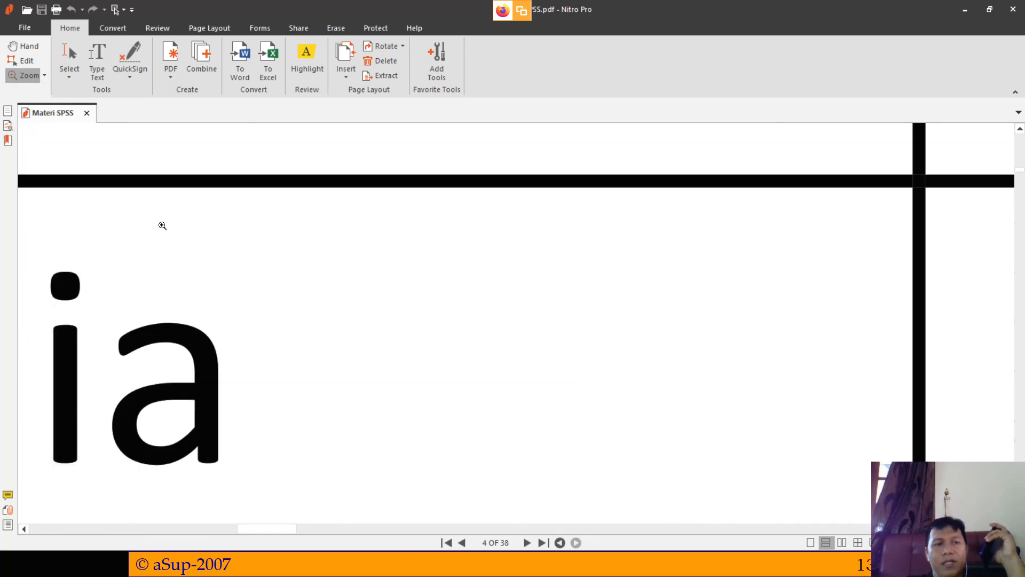
# Step: Reset the zoom to Fit Page and moderately enlarge the patient data table so all its columns can be read
pyautogui.click(43, 76)
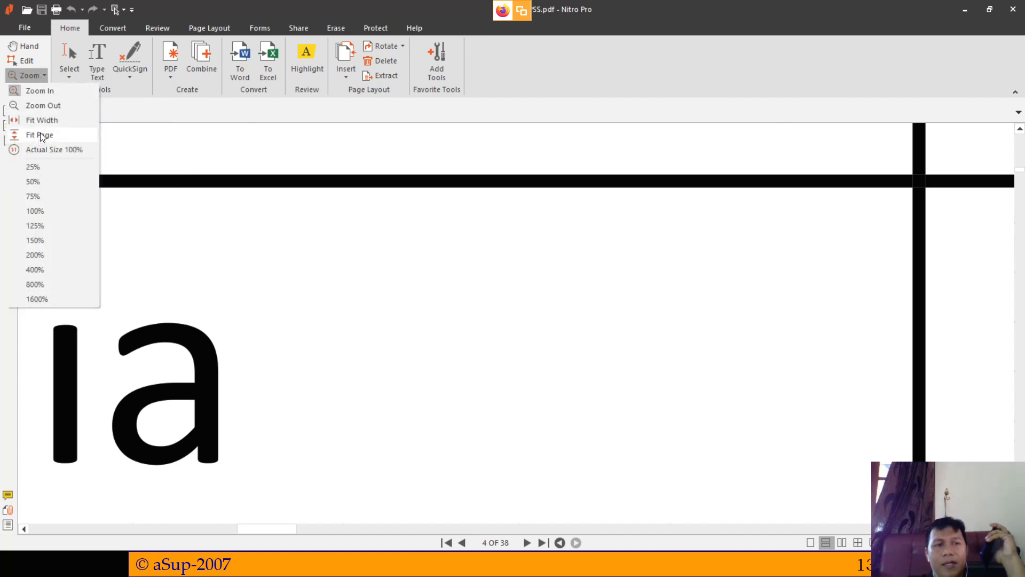
pyautogui.click(40, 135)
pyautogui.click(468, 176)
pyautogui.click(460, 175)
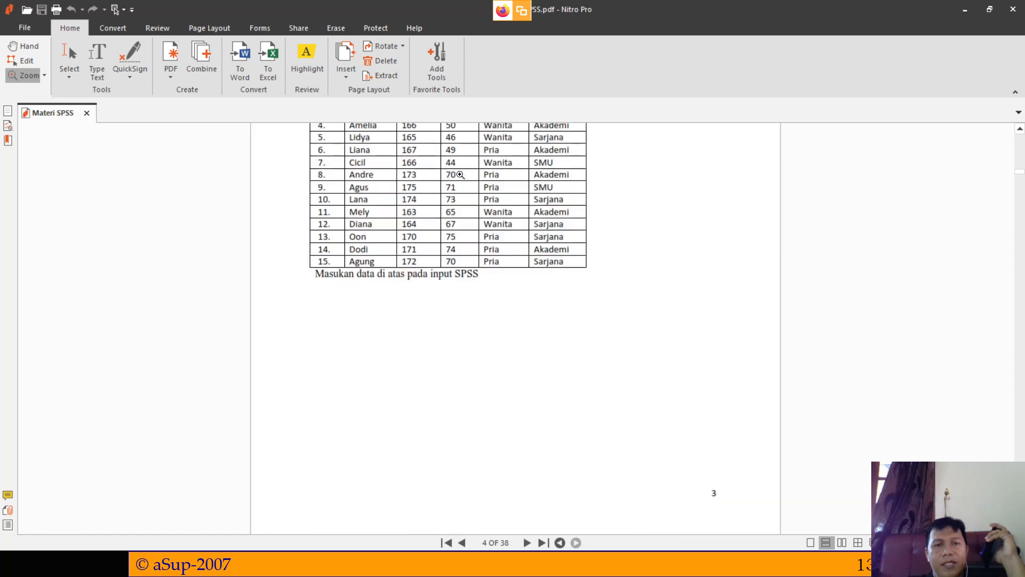
pyautogui.click(447, 175)
pyautogui.scroll(3, 403, 197)
pyautogui.click(284, 202)
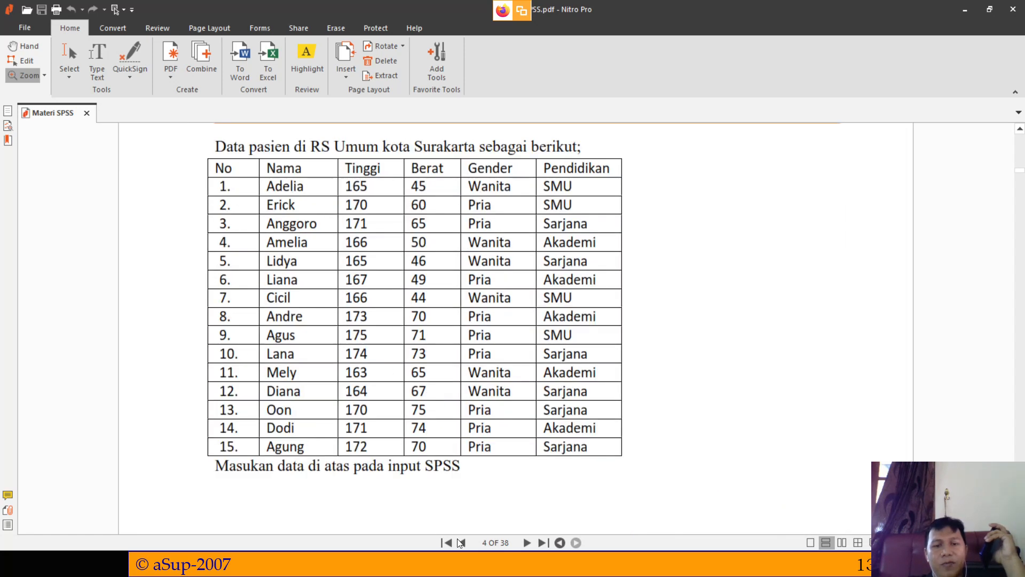
# Step: Switch to the SPSS Data Editor and rename the first variable as no
pyautogui.hotkey('alt', 'Tab')
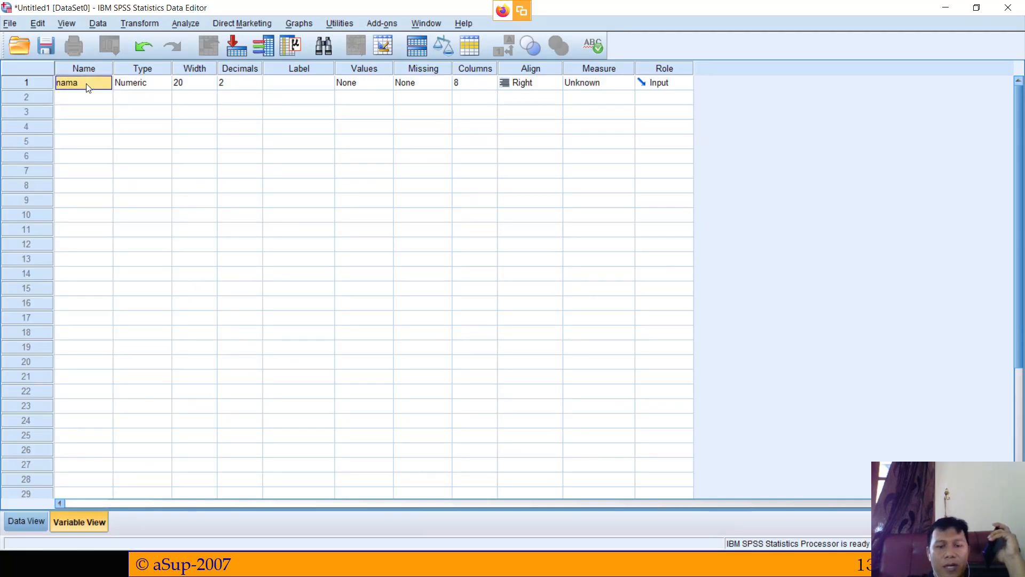
pyautogui.write('no')
pyautogui.click(86, 102)
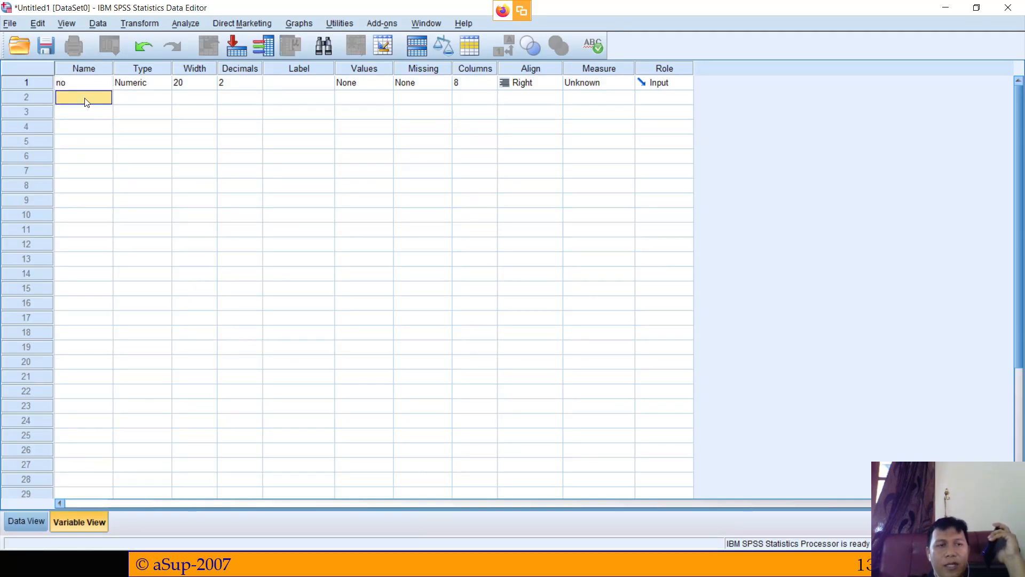
# Step: Check the column headings in the PDF's patient table and name the second SPSS variable tinggi
pyautogui.hotkey('alt', 'Tab')
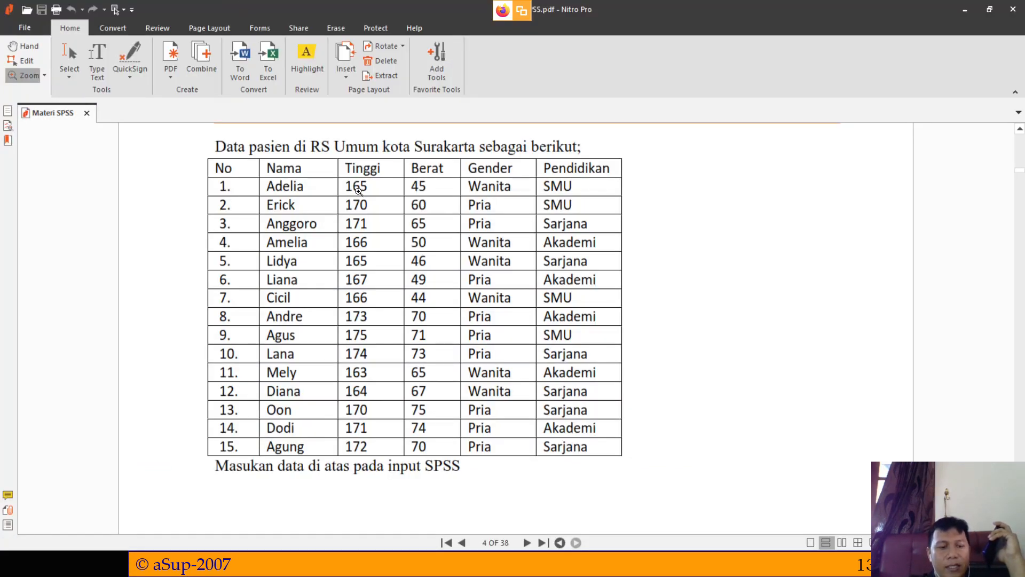
pyautogui.hotkey('alt', 'Tab')
pyautogui.write('t')
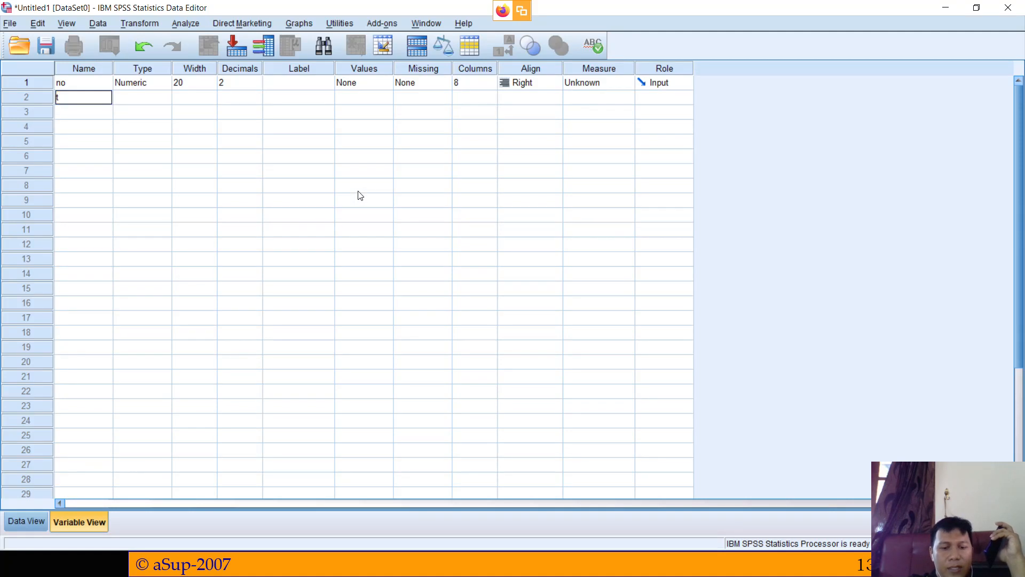
pyautogui.write('inggi')
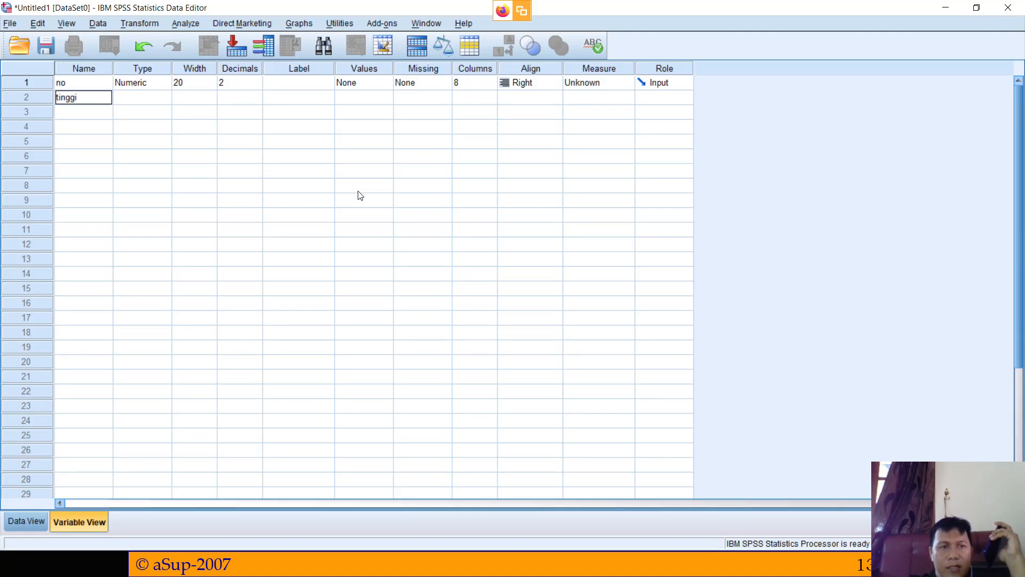
pyautogui.click(99, 115)
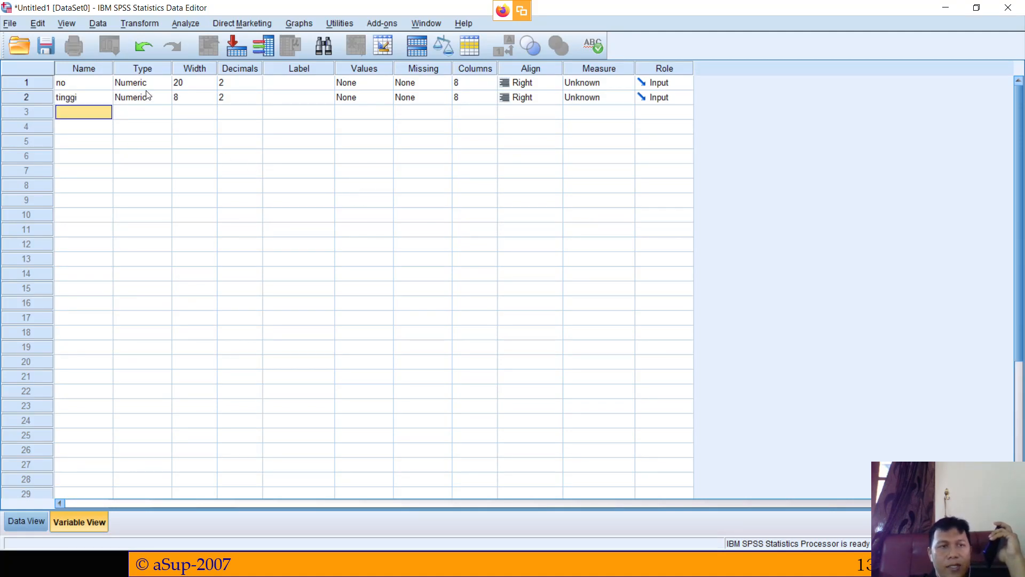
# Step: Check the weight column heading in the PDF's patient table and name the third SPSS variable berat
pyautogui.hotkey('alt', 'Tab')
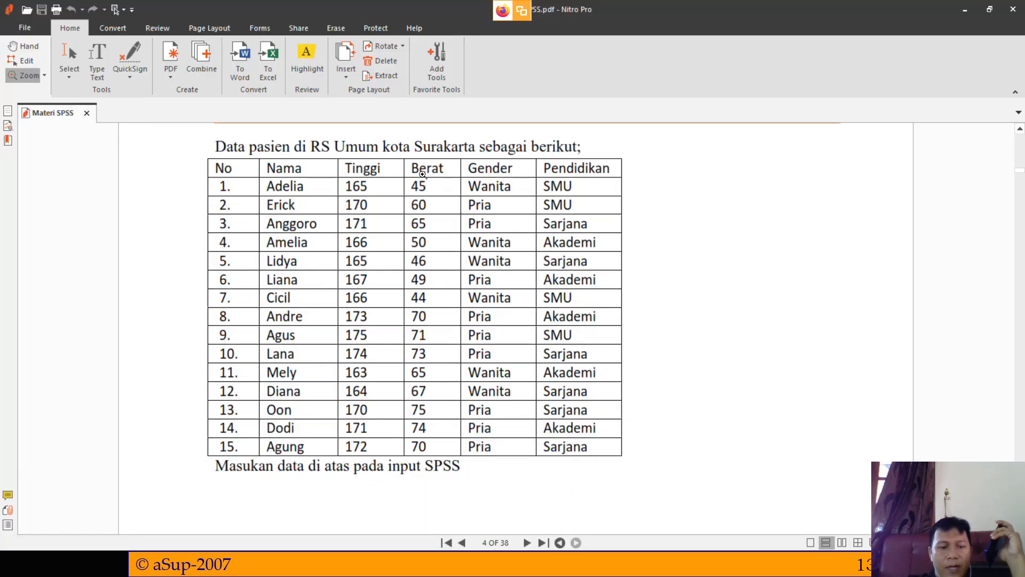
pyautogui.hotkey('alt', 'Tab')
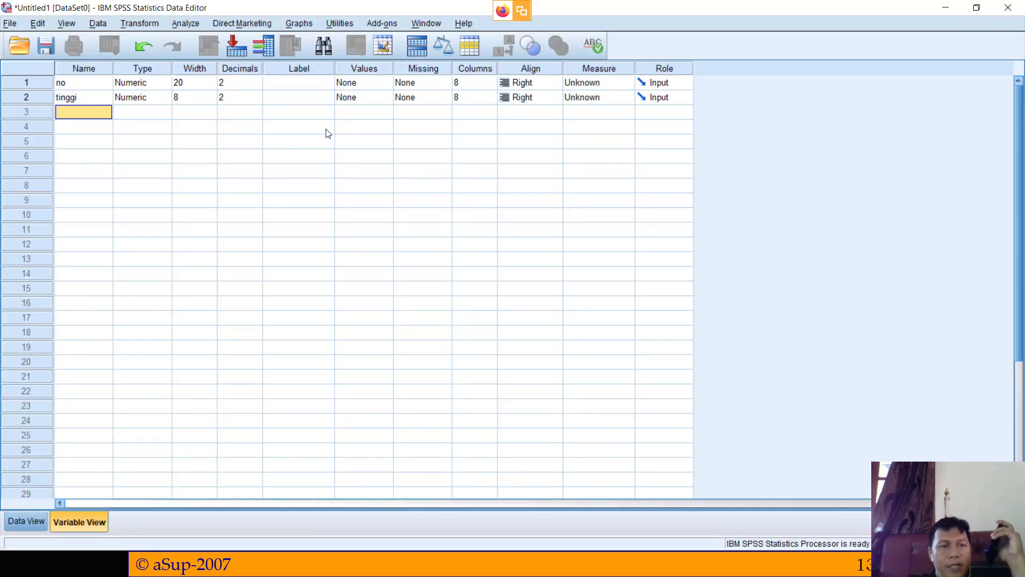
pyautogui.write('berat')
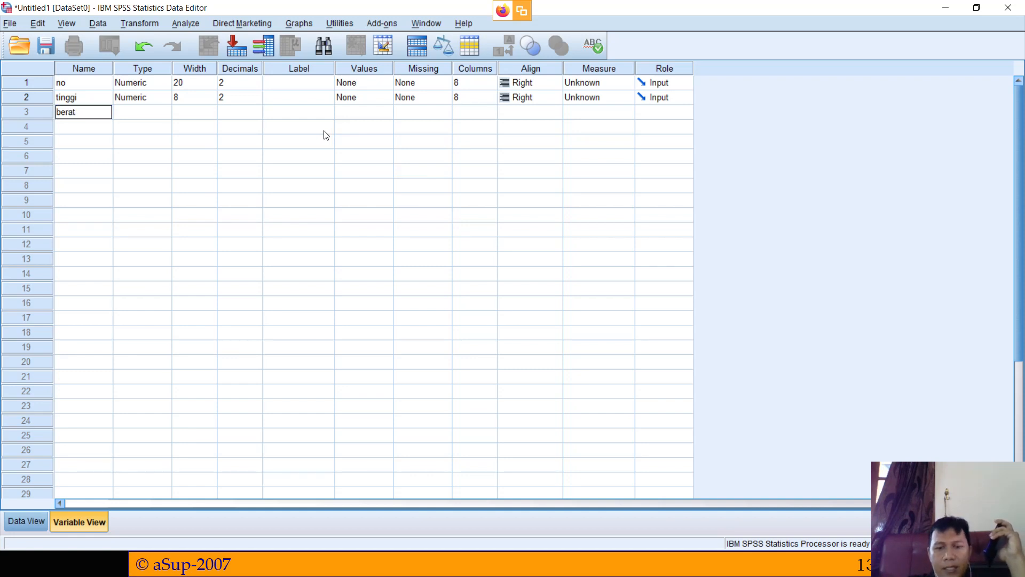
pyautogui.press('Return')
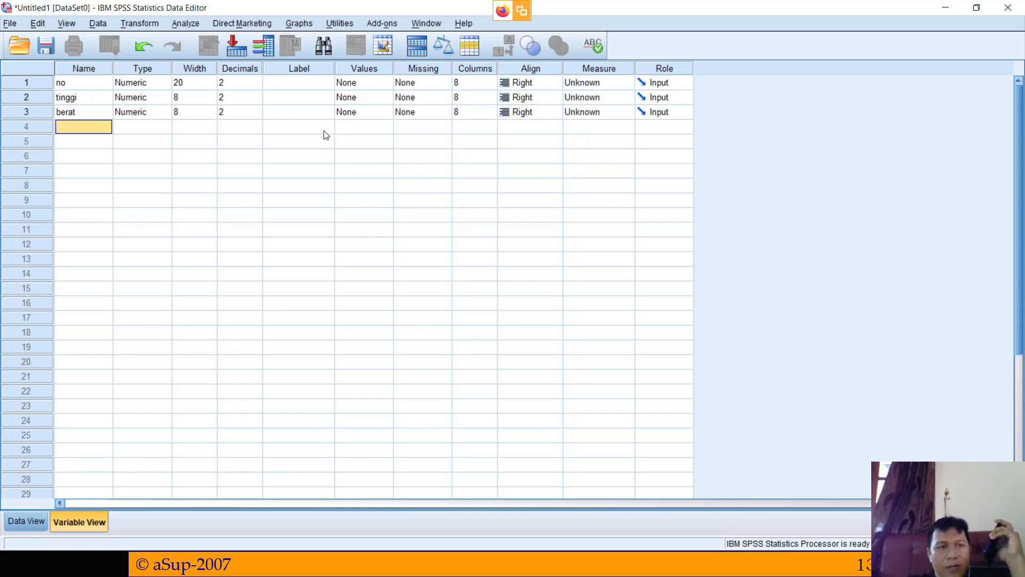
# Step: Name the fourth variable gender and the fifth variable pendidikan
pyautogui.write('gender')
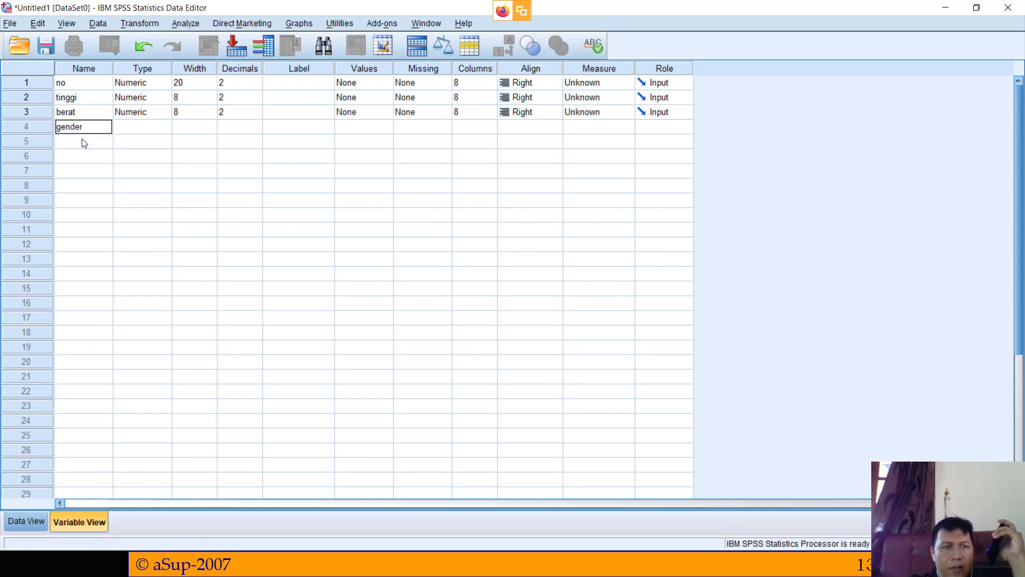
pyautogui.press('Return')
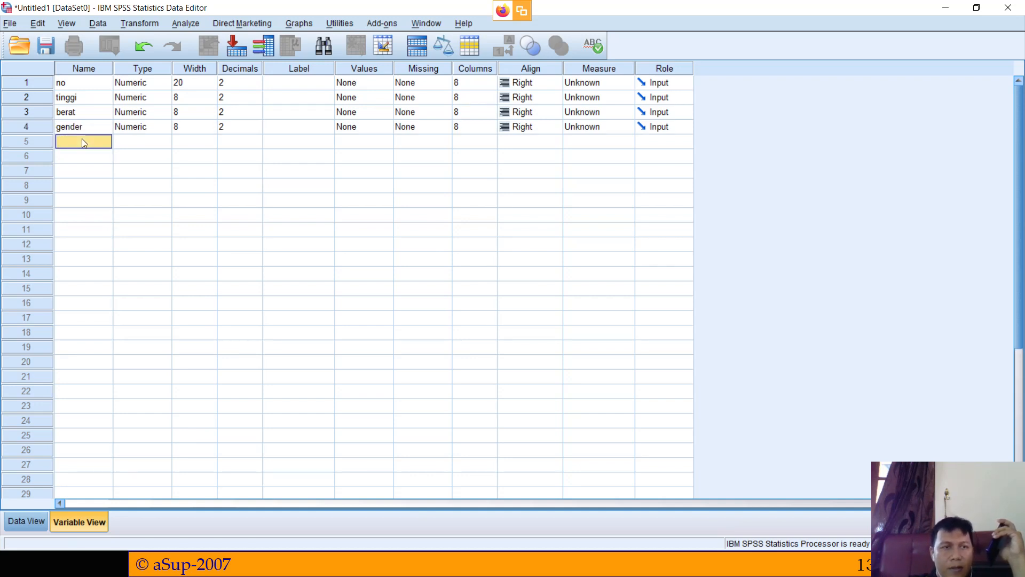
pyautogui.write('pendidikan')
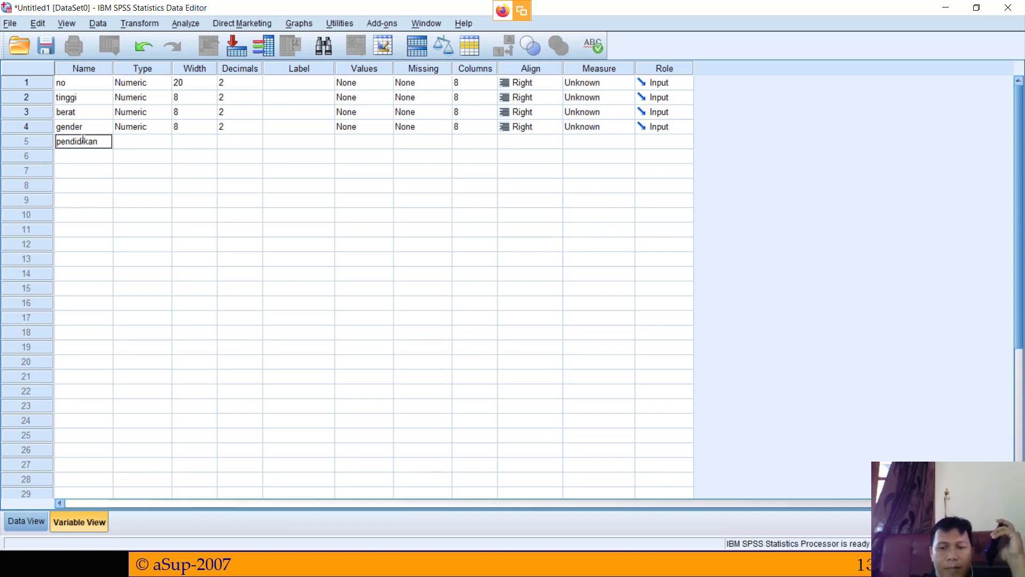
pyautogui.press('Return')
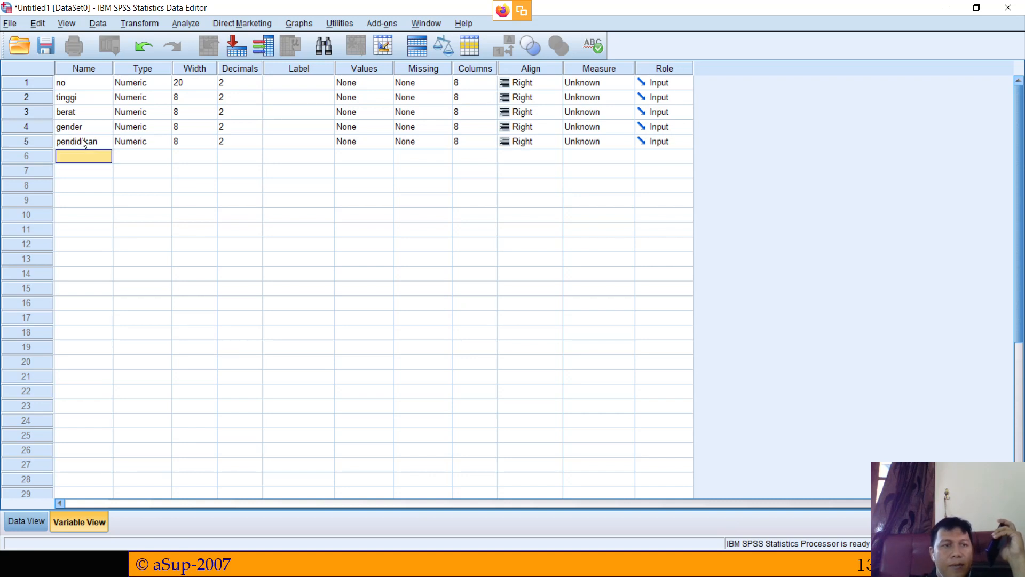
# Step: Review the defined variables, then inspect the Variable Type options of the no variable and close them
pyautogui.click(78, 87)
pyautogui.click(101, 144)
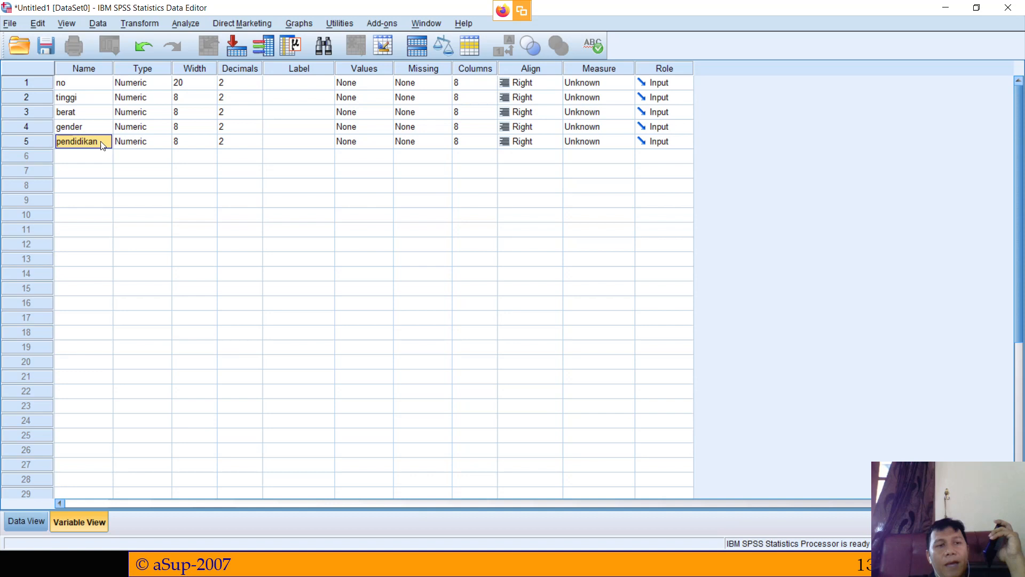
pyautogui.click(150, 144)
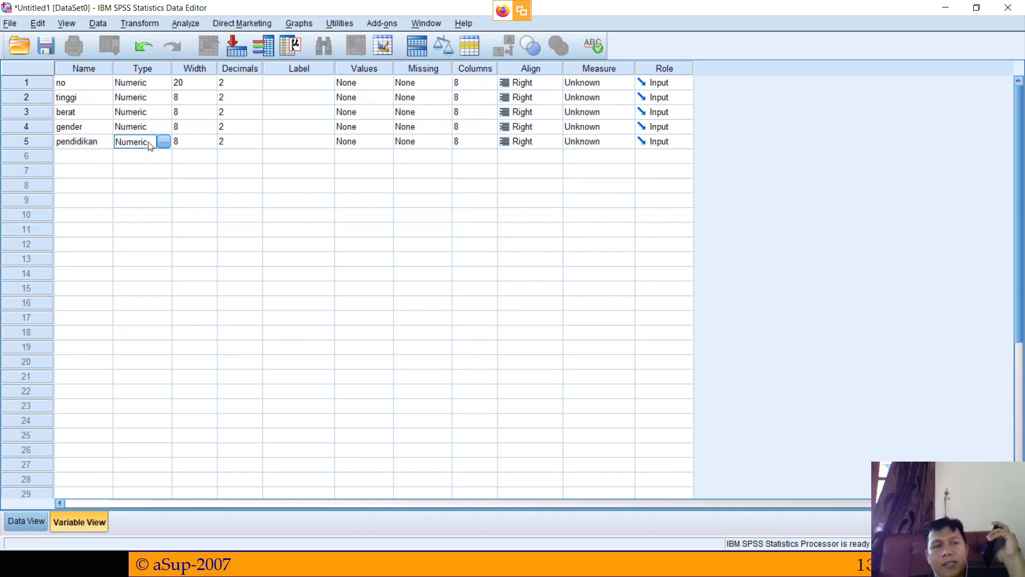
pyautogui.click(69, 87)
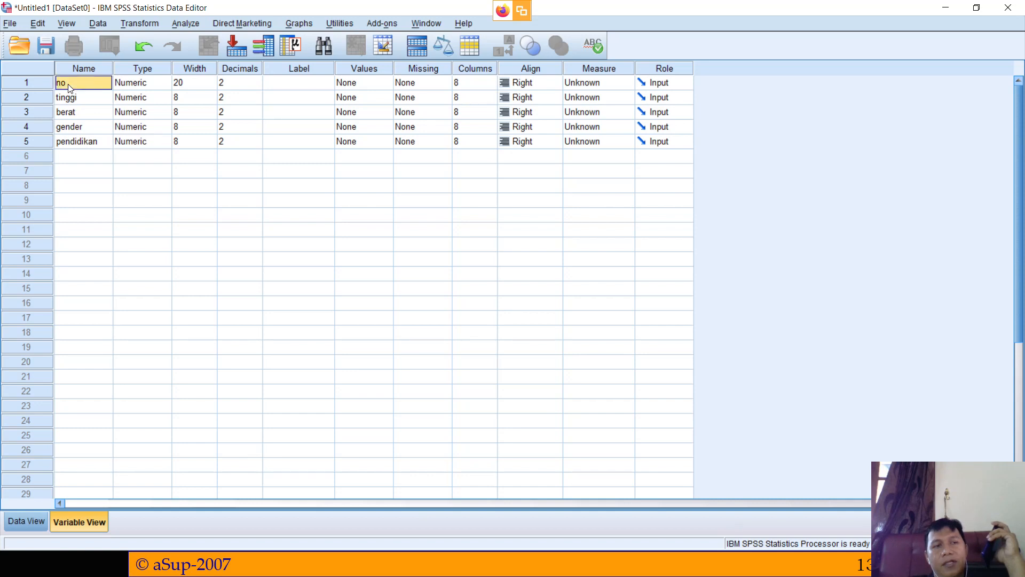
pyautogui.click(159, 87)
pyautogui.click(163, 84)
pyautogui.click(516, 368)
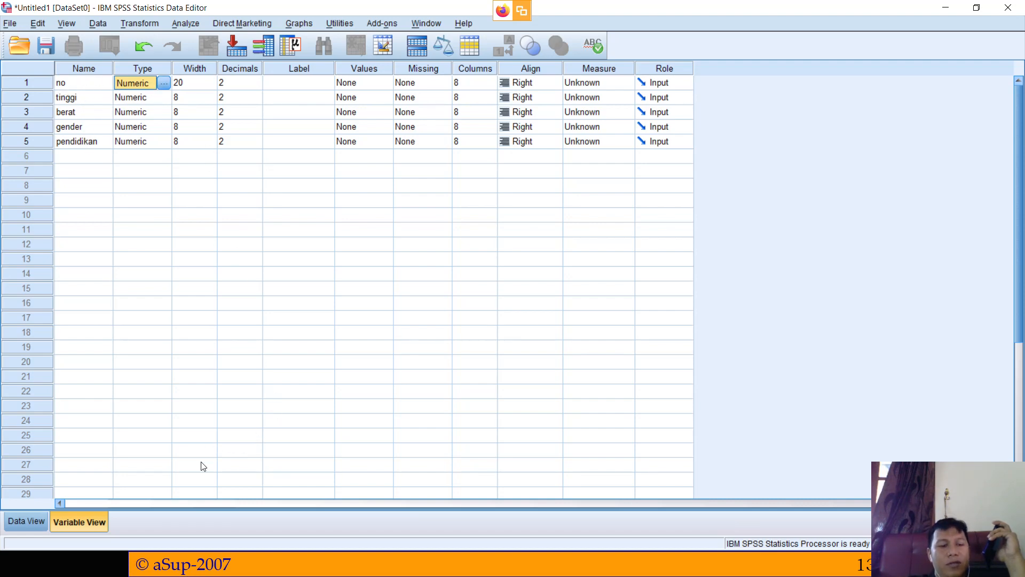
# Step: Check the height column in the PDF's patient table and set the width of tinggi to 3
pyautogui.hotkey('alt', 'Tab')
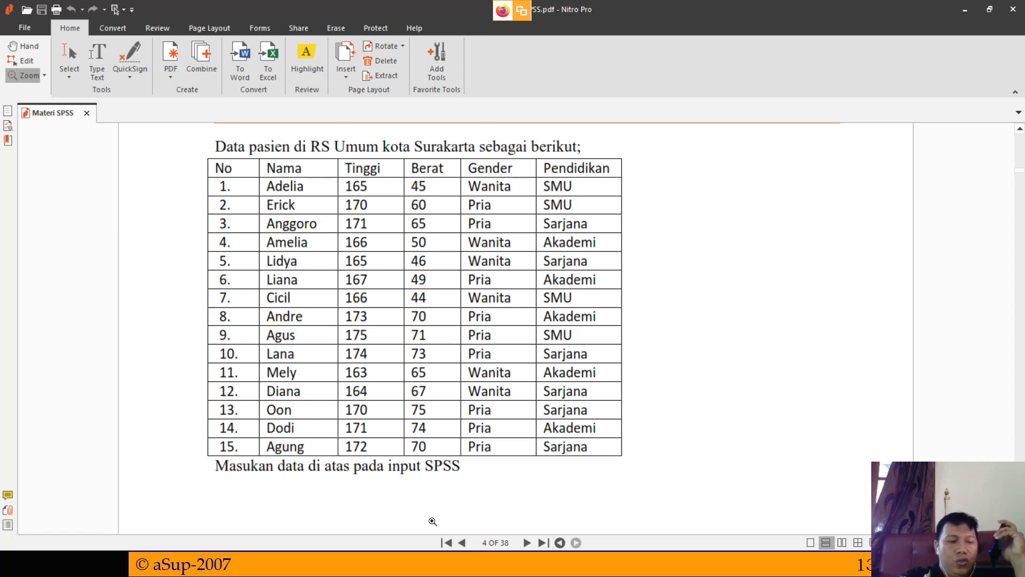
pyautogui.hotkey('alt', 'Tab')
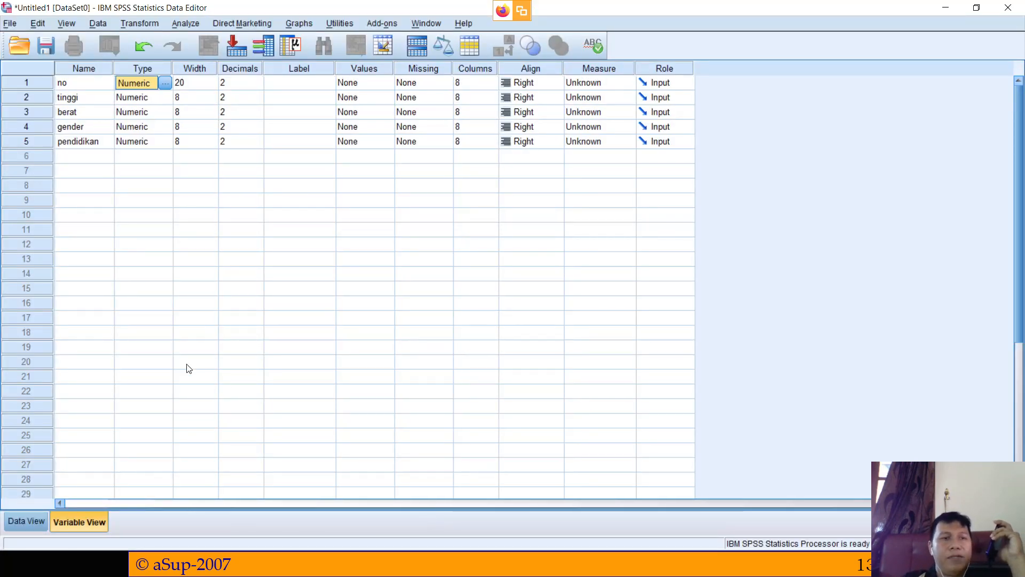
pyautogui.click(189, 99)
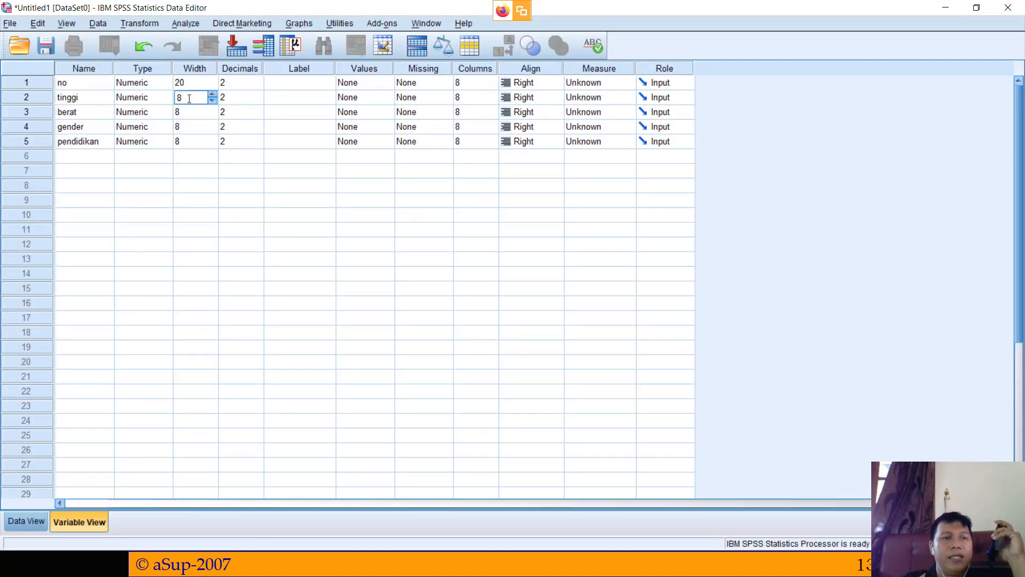
pyautogui.moveTo(191, 94); pyautogui.dragTo(176, 94)
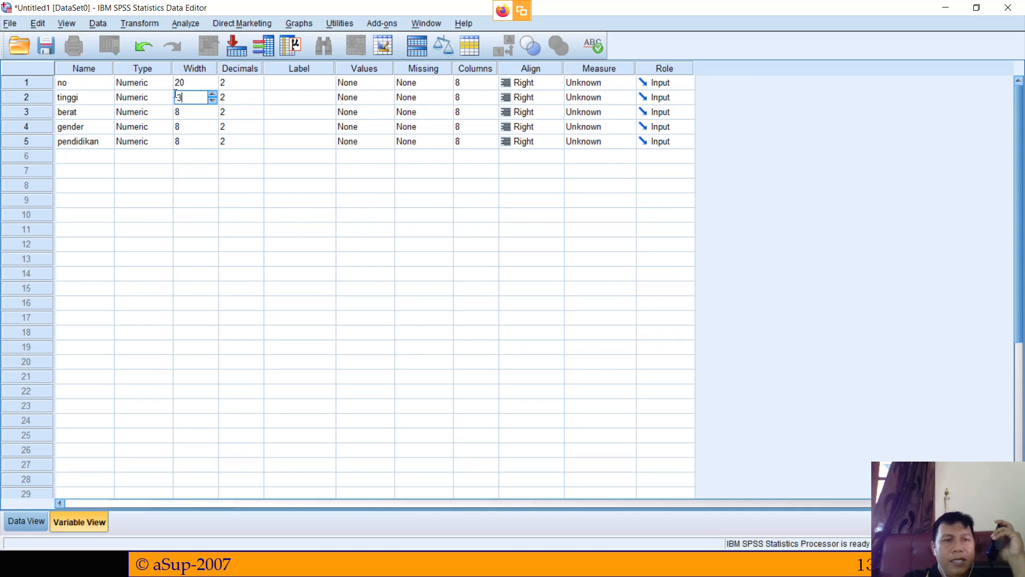
# Step: Try to set the width of berat to 2 and dismiss the resulting message
pyautogui.click(202, 112)
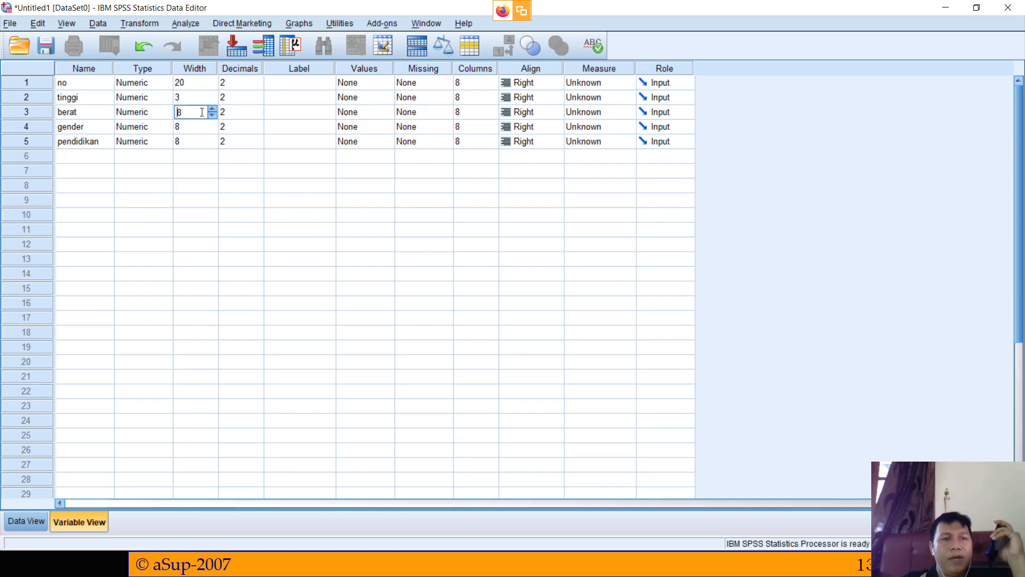
pyautogui.moveTo(202, 113); pyautogui.dragTo(176, 112)
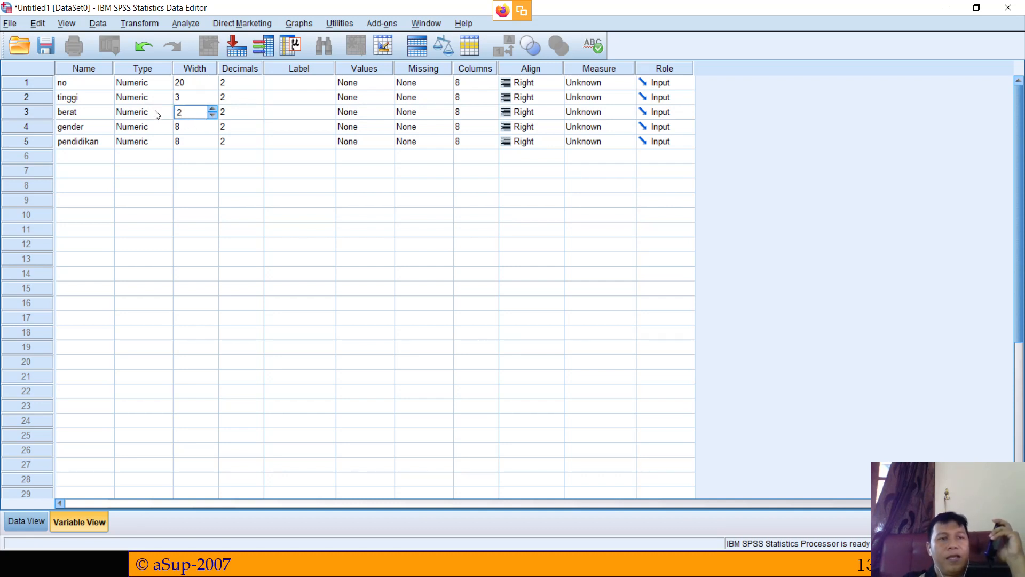
pyautogui.click(189, 126)
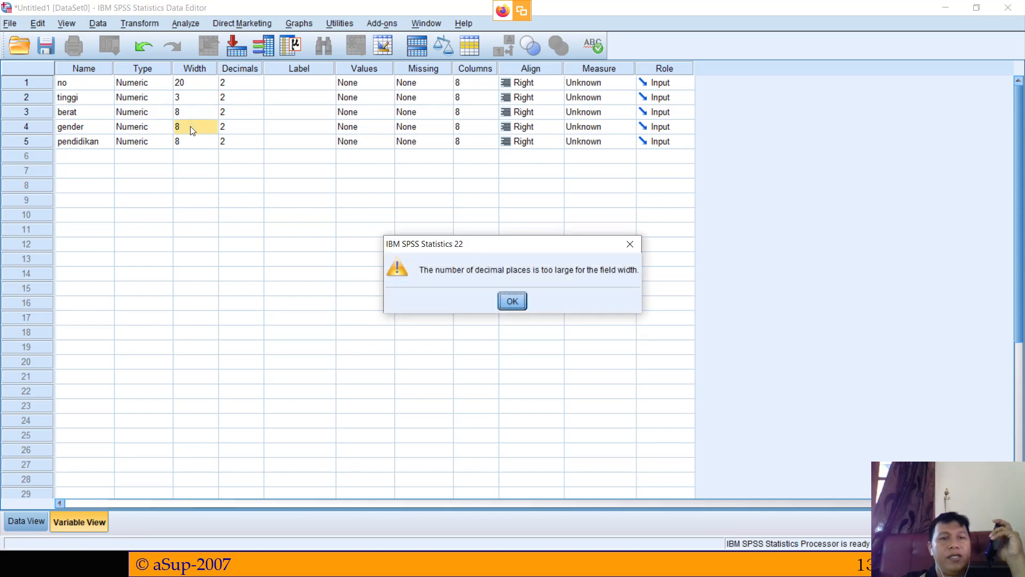
pyautogui.click(512, 299)
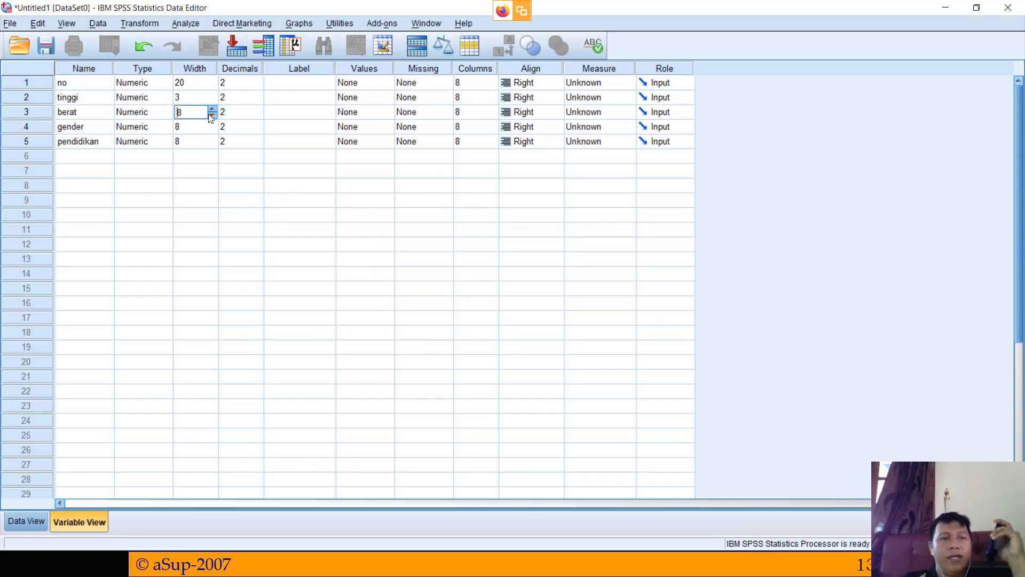
# Step: Reduce the decimals of the berat and tinggi variables to 0
pyautogui.click(240, 114)
pyautogui.doubleClick(259, 114)
pyautogui.click(258, 100)
pyautogui.doubleClick(259, 102)
# Step: Set the width of the berat variable to 2
pyautogui.click(189, 114)
pyautogui.press('Delete')
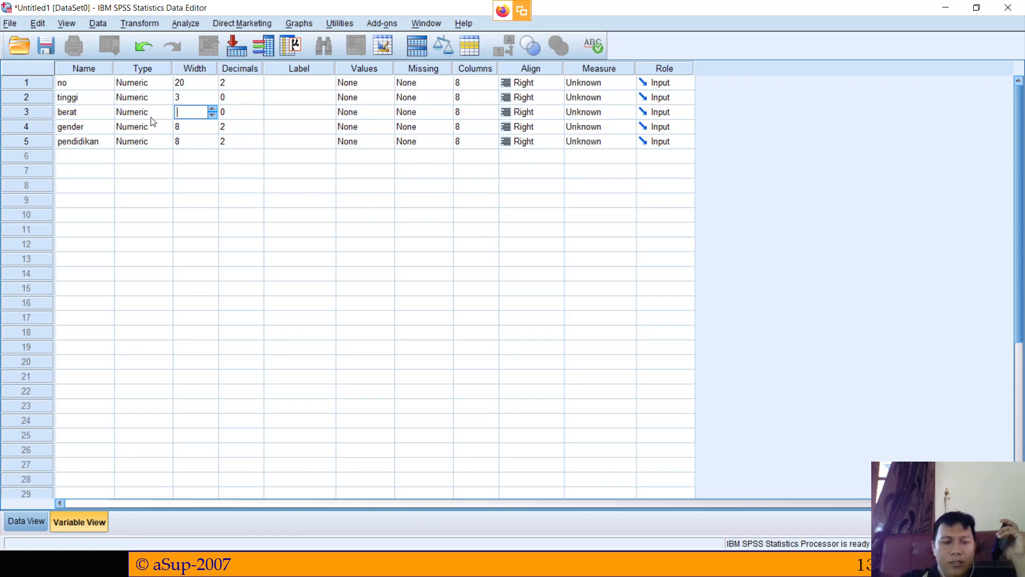
pyautogui.write('2')
pyautogui.click(184, 132)
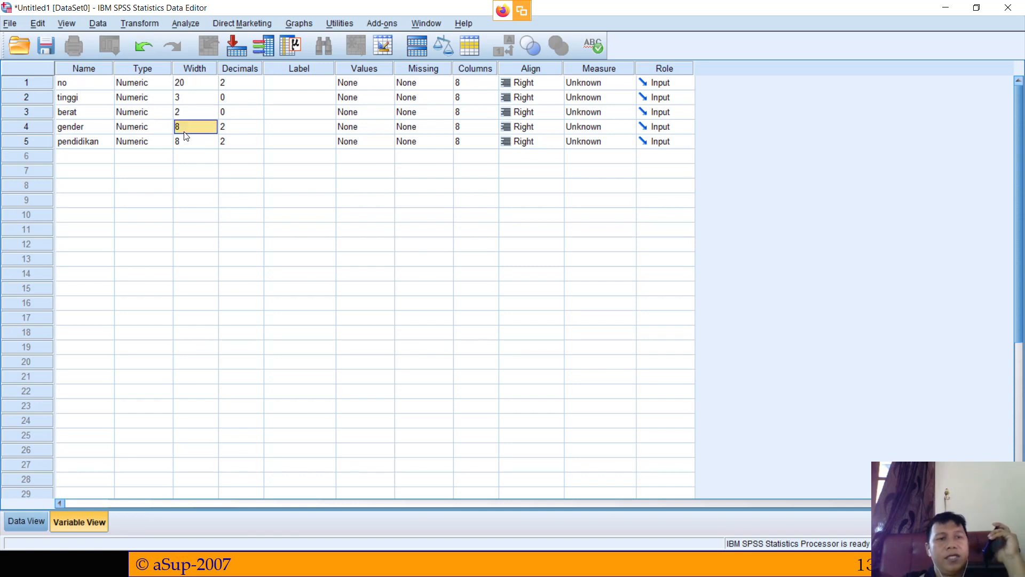
# Step: Reduce the decimals of the pendidikan and gender variables to 0
pyautogui.click(186, 131)
pyautogui.click(189, 141)
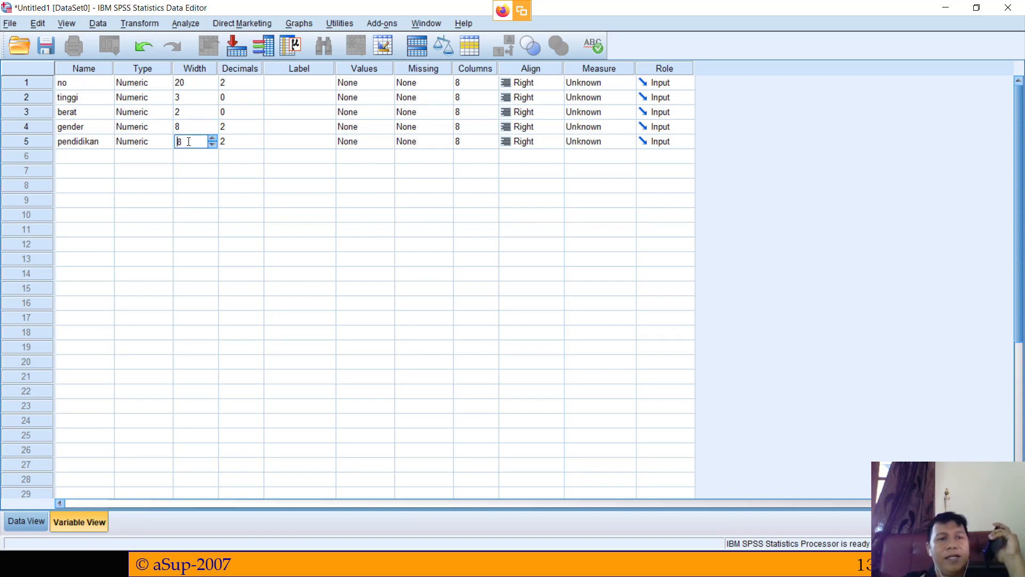
pyautogui.click(248, 140)
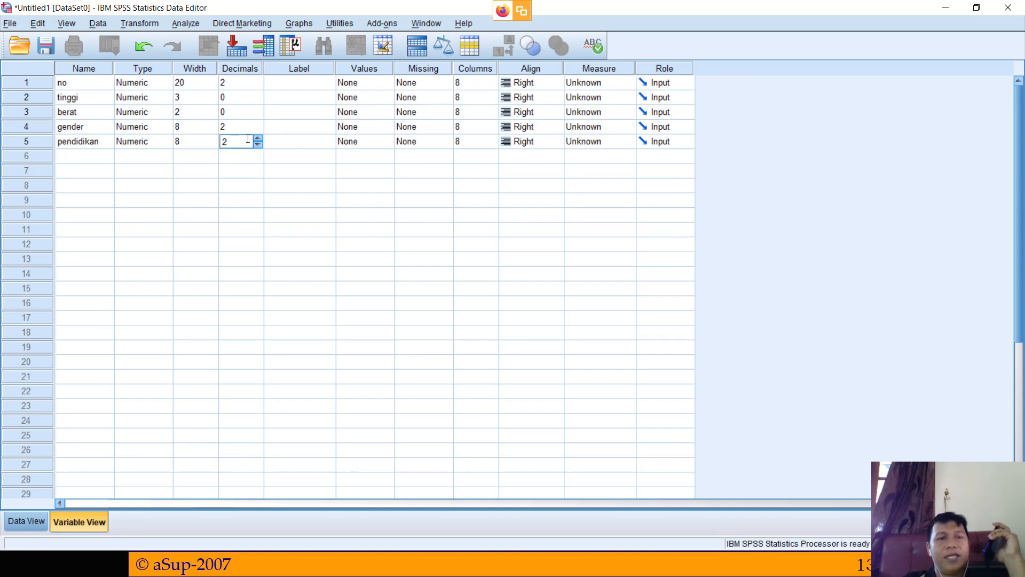
pyautogui.click(259, 130)
pyautogui.click(259, 130)
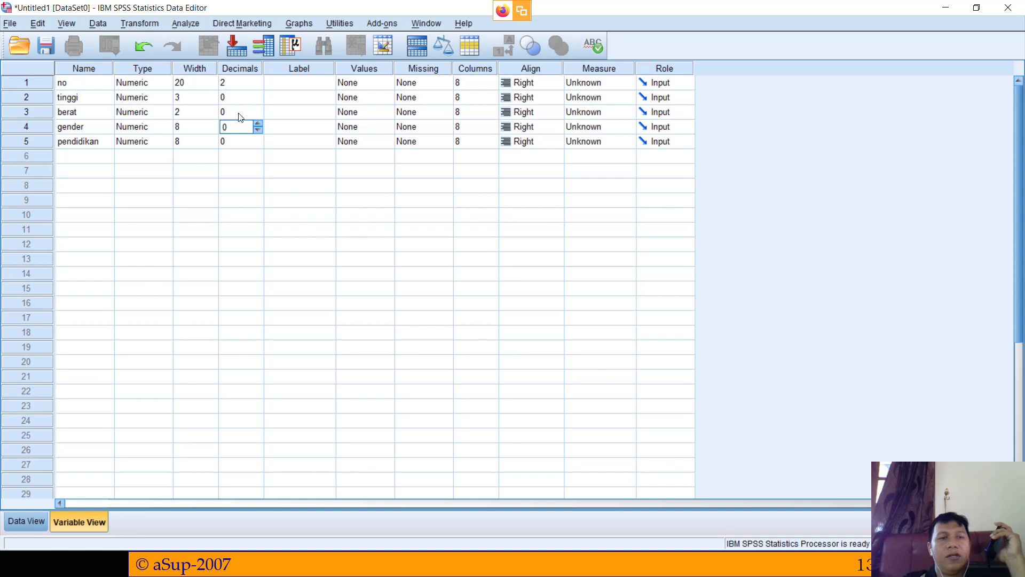
# Step: Change the variable type of pendidikan and gender to String
pyautogui.click(141, 141)
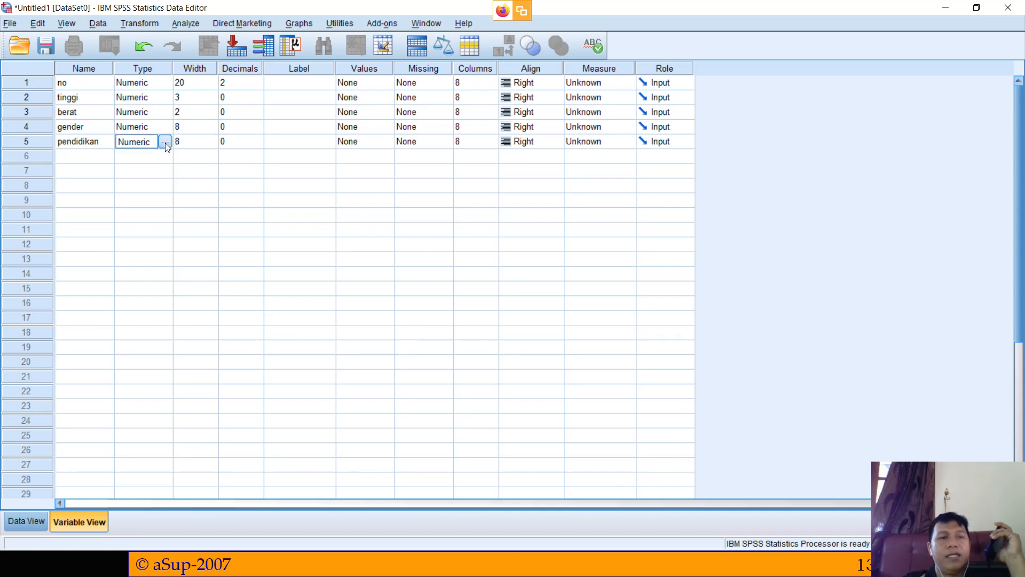
pyautogui.click(165, 142)
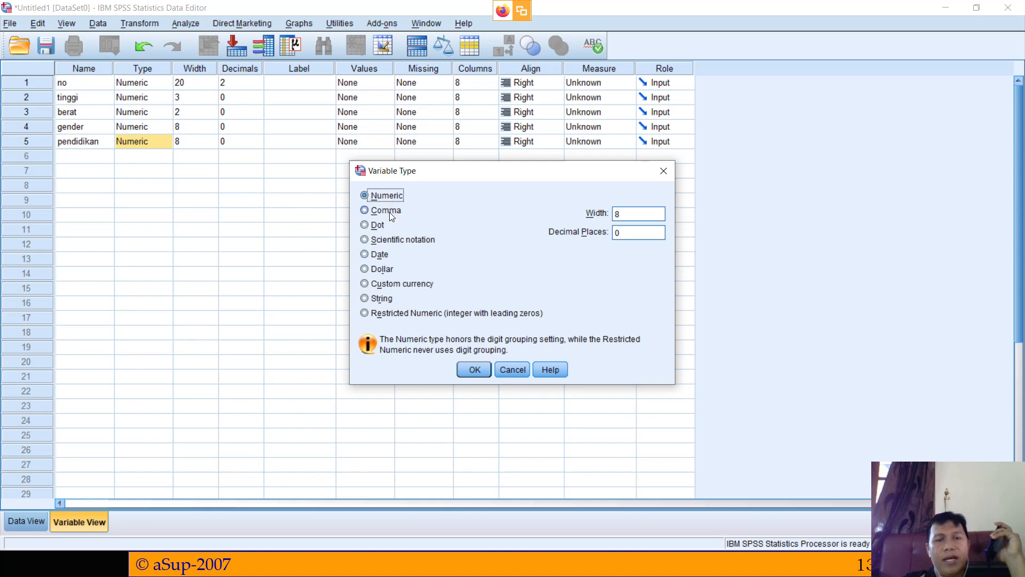
pyautogui.click(382, 298)
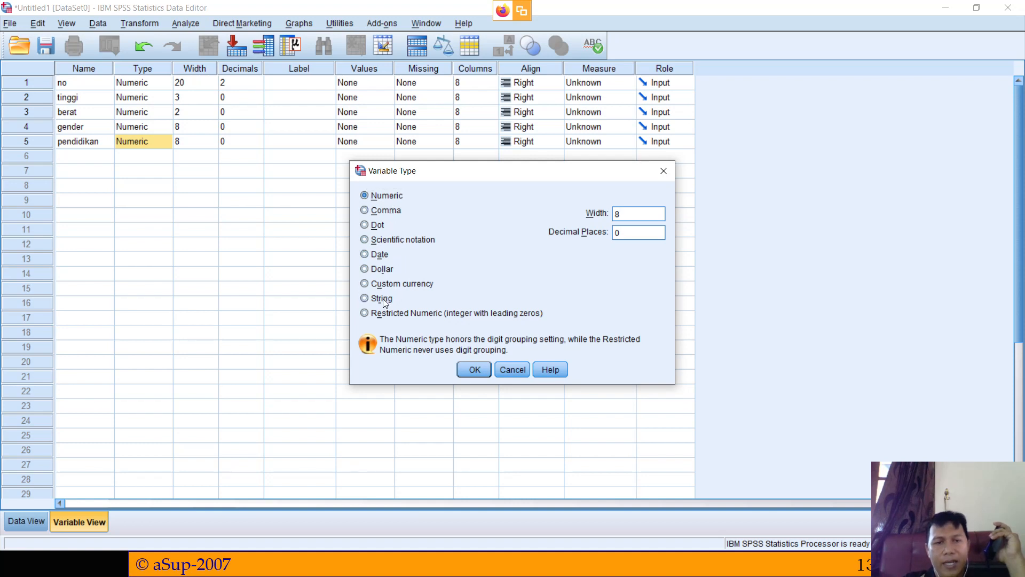
pyautogui.click(475, 367)
pyautogui.click(152, 131)
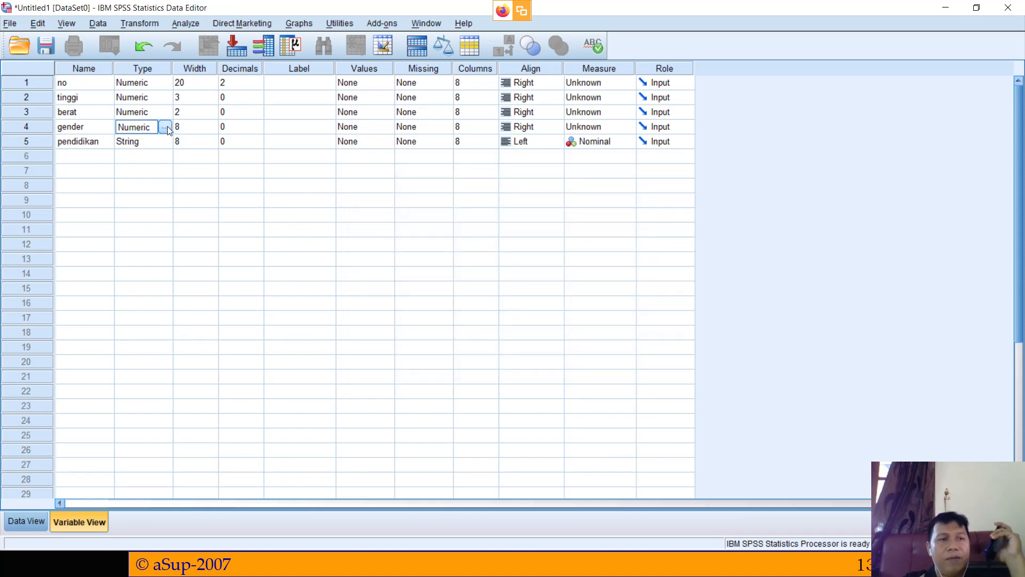
pyautogui.click(166, 126)
pyautogui.click(382, 298)
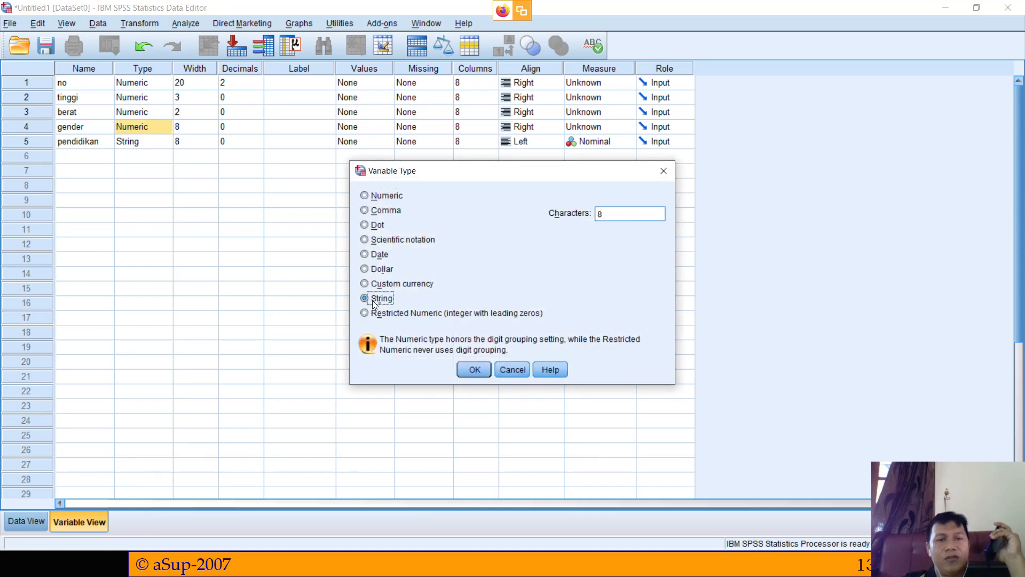
pyautogui.click(474, 368)
# Step: Inspect the Variable Type options of the berat variable and close them
pyautogui.click(145, 110)
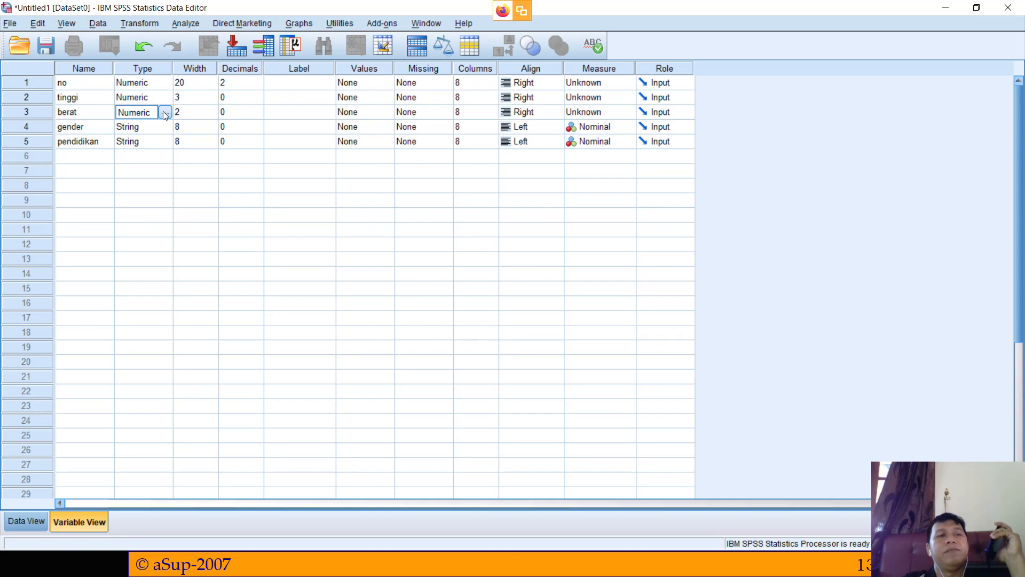
pyautogui.click(165, 114)
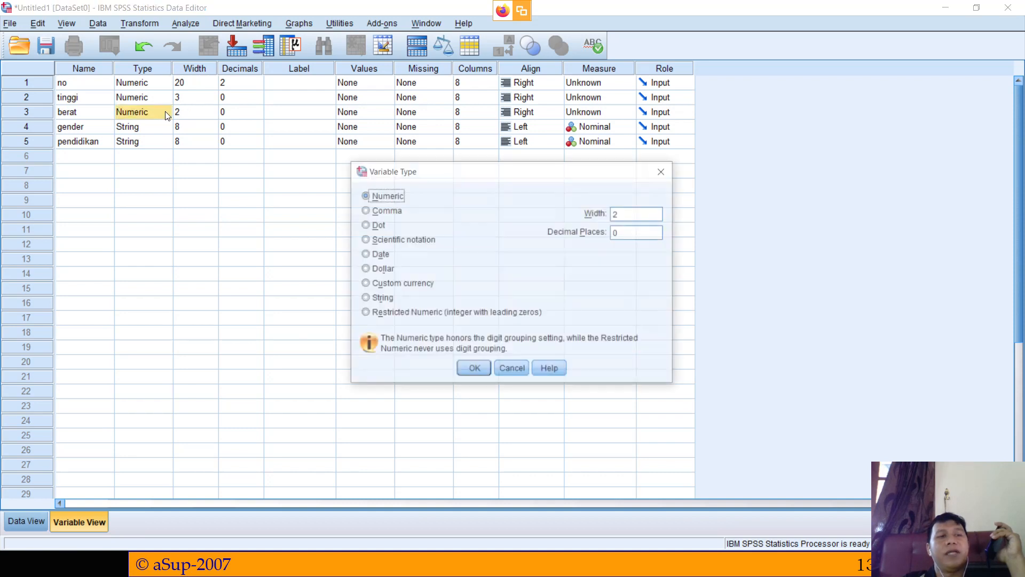
pyautogui.click(522, 369)
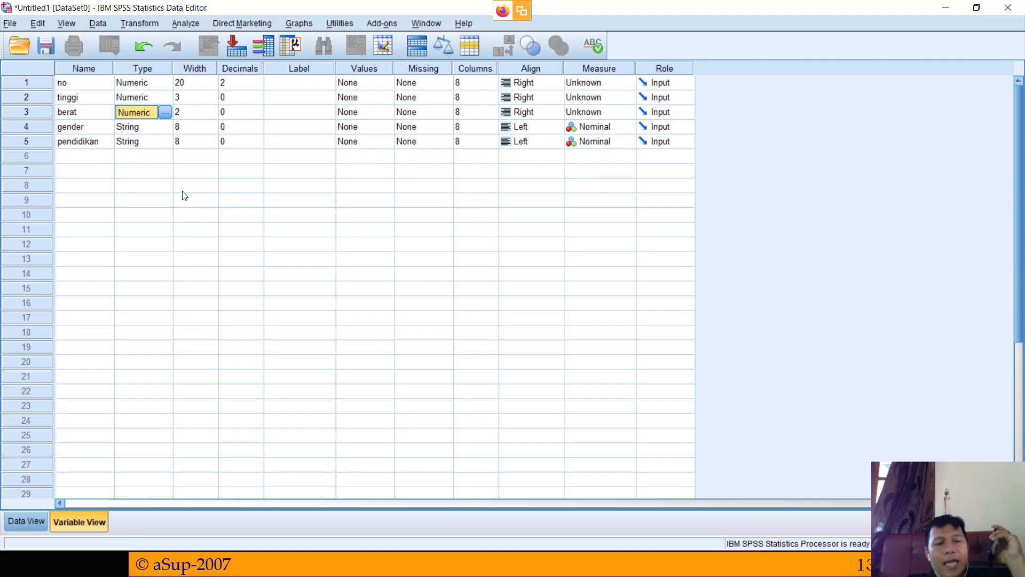
# Step: Switch to the PDF in Nitro Pro and readjust the zoom from Fit Page to examine the whole patient data table
pyautogui.hotkey('alt', 'Tab')
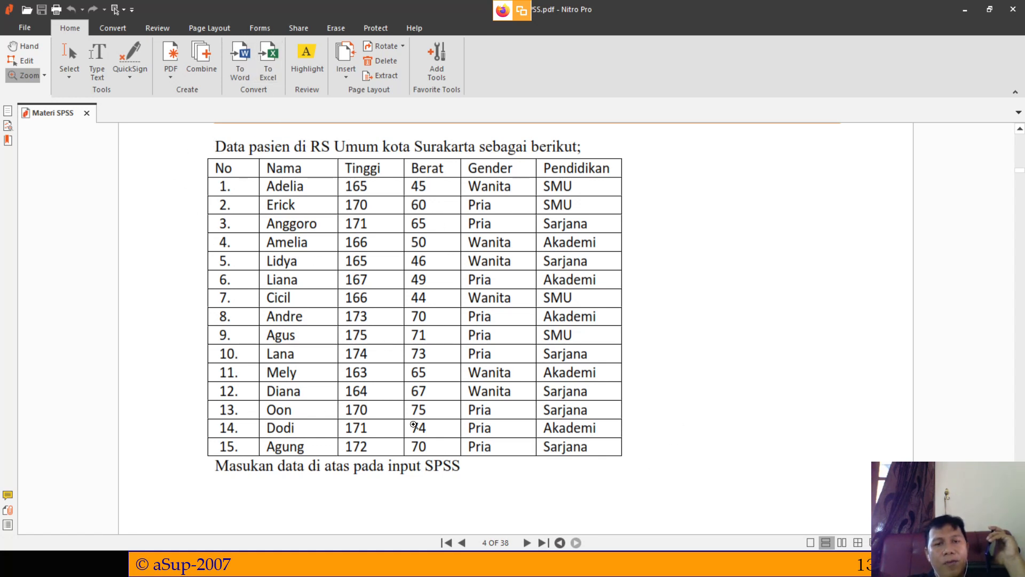
pyautogui.moveTo(366, 264); pyautogui.dragTo(374, 275)
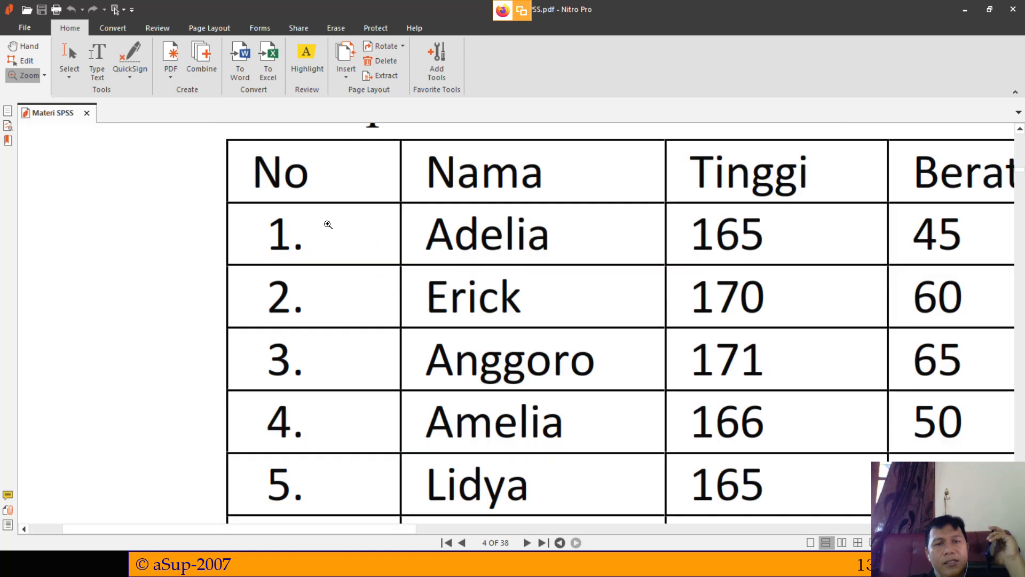
pyautogui.scroll(-1, 237, 182)
pyautogui.scroll(2, 237, 183)
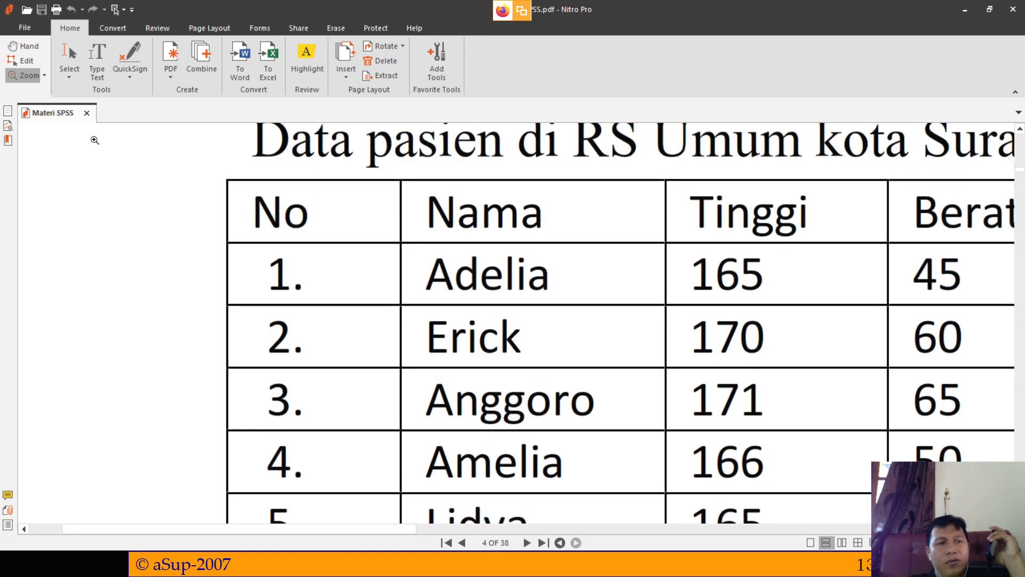
pyautogui.click(44, 75)
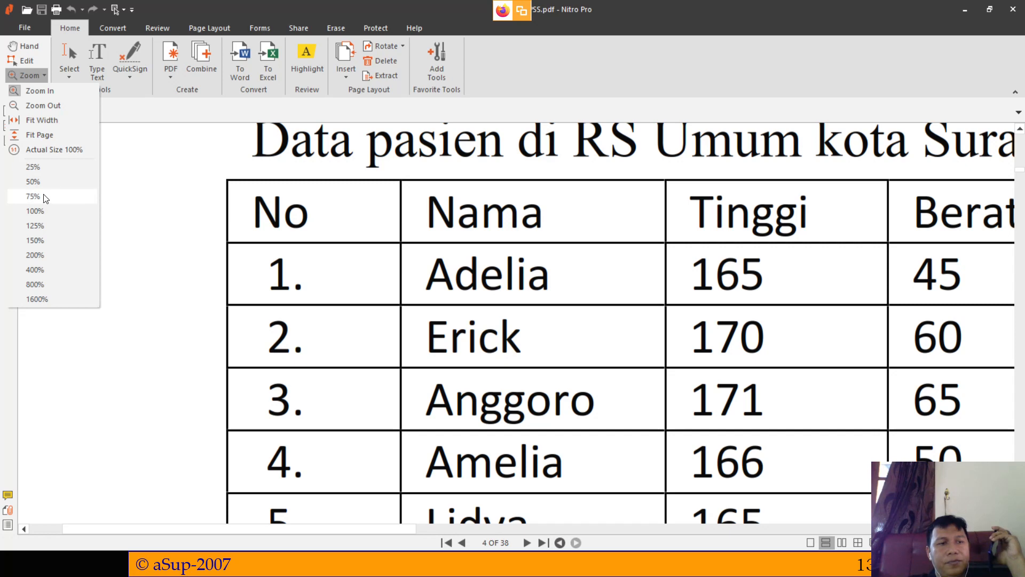
pyautogui.click(37, 135)
pyautogui.click(476, 186)
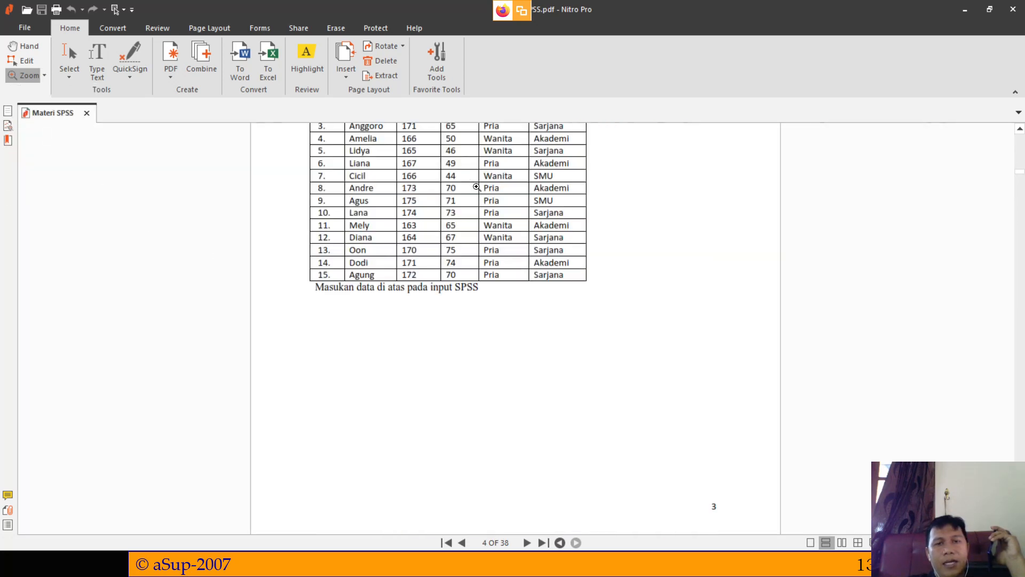
pyautogui.scroll(3, 475, 199)
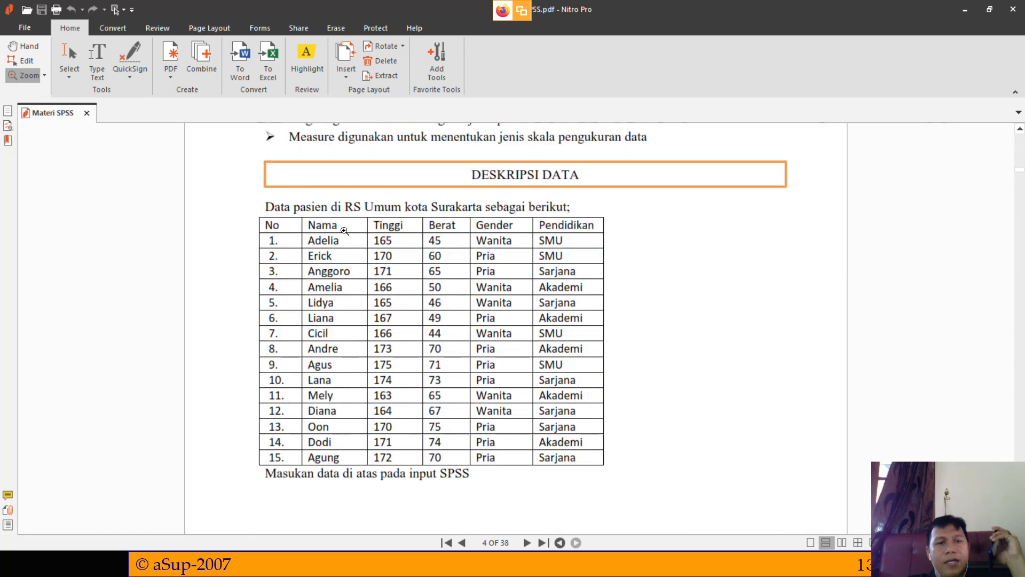
# Step: Extract the current page with the patient data table from Materi SPSS.pdf into a separate PDF
pyautogui.click(268, 62)
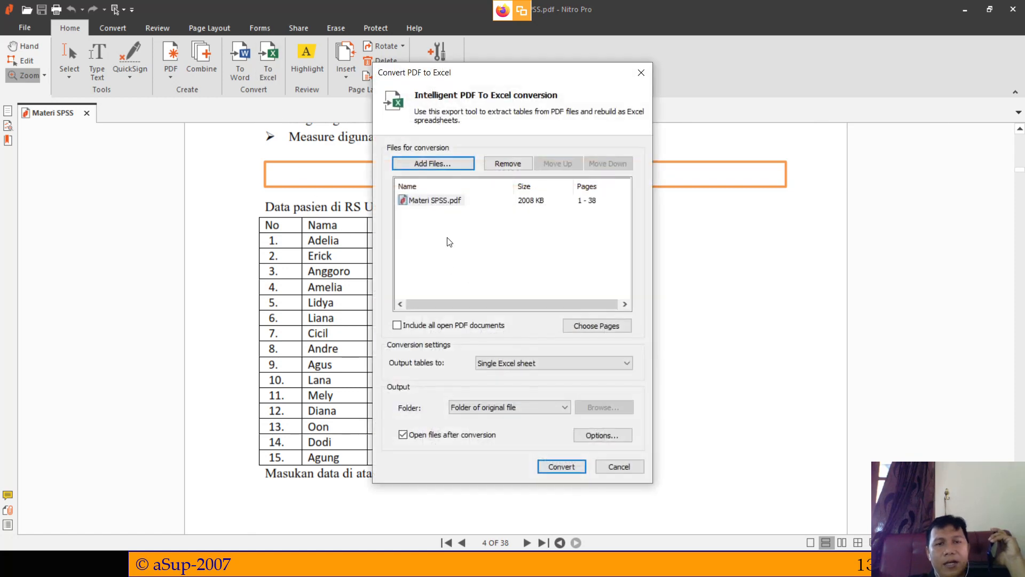
pyautogui.click(618, 464)
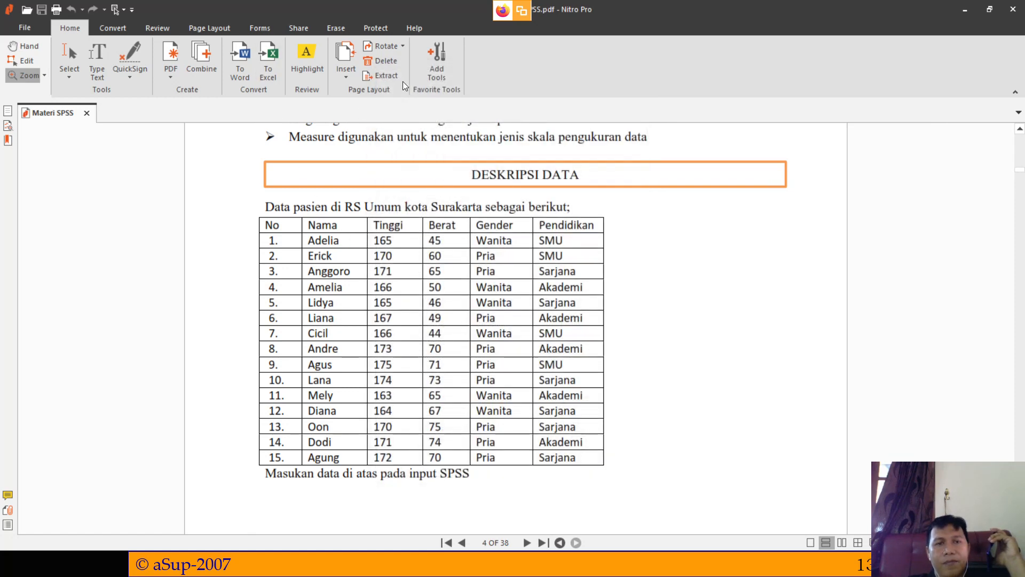
pyautogui.click(386, 75)
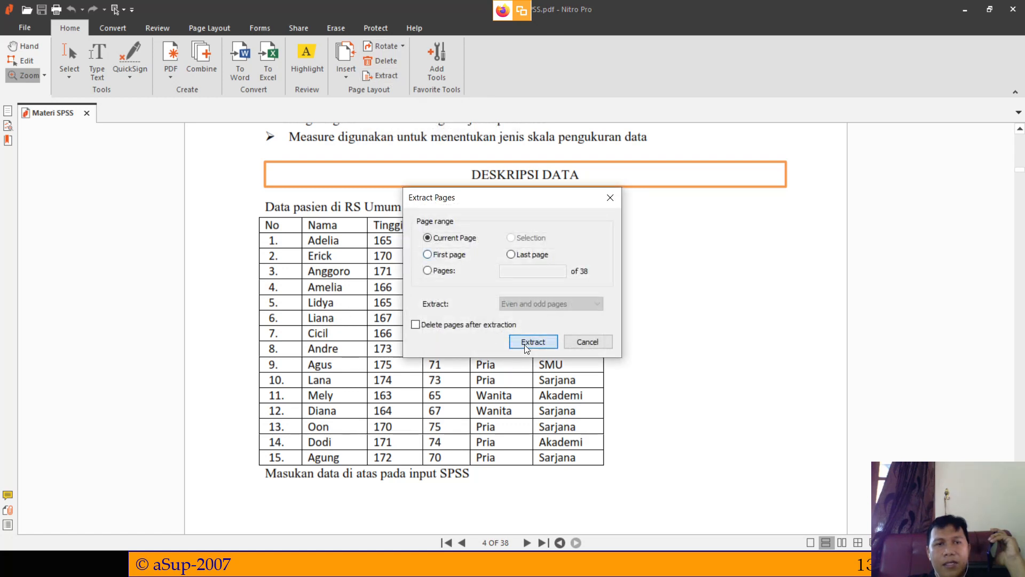
pyautogui.click(533, 342)
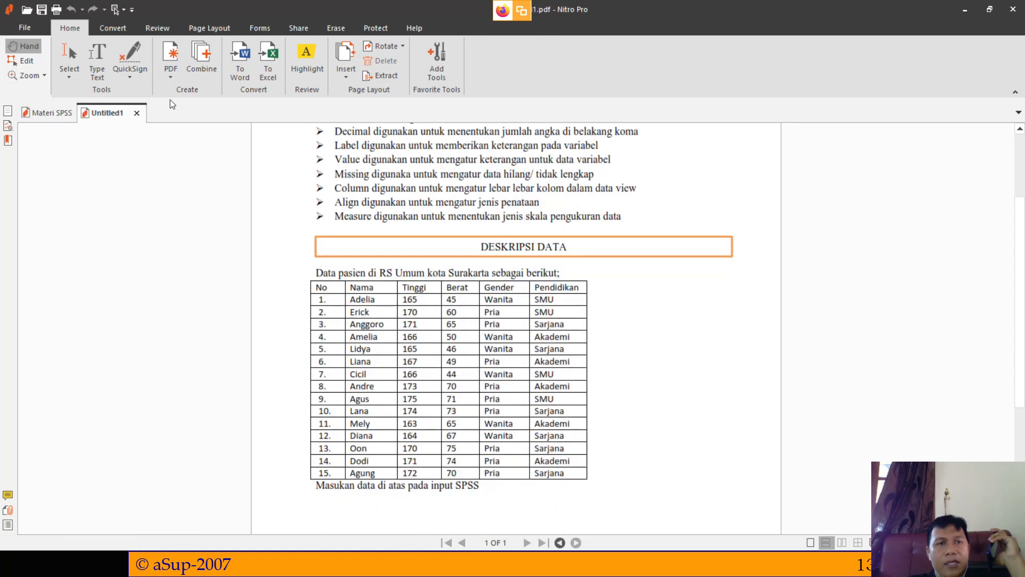
# Step: Convert the extracted one-page PDF to a single Excel sheet and open it after conversion
pyautogui.click(268, 62)
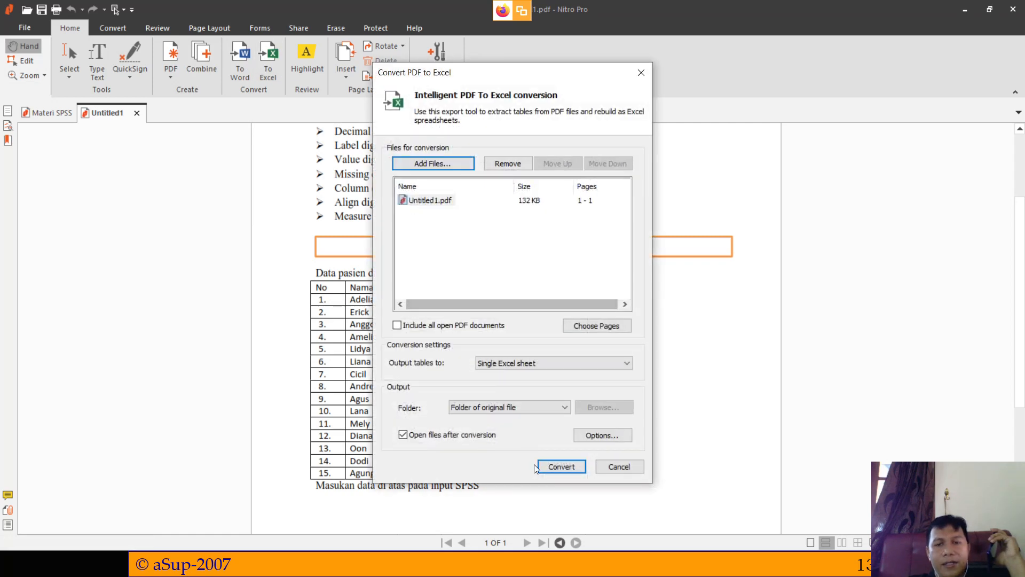
pyautogui.click(557, 464)
pyautogui.click(544, 306)
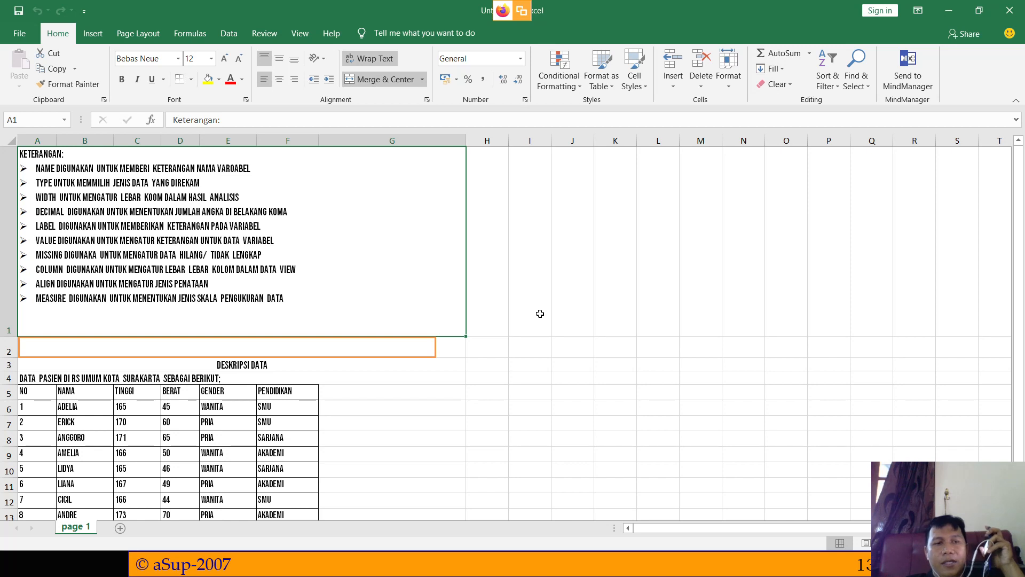
# Step: Copy the Tinggi, Berat, Gender and Pendidikan values of all 15 patients, cells C6 to F20, without the headers
pyautogui.scroll(-5, 214, 358)
pyautogui.scroll(4, 149, 321)
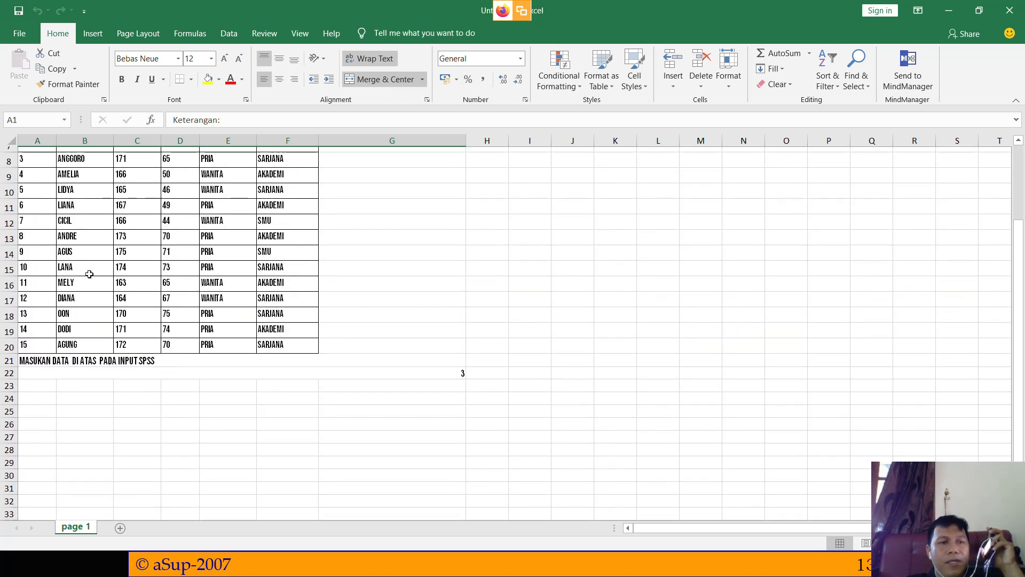
pyautogui.click(37, 170)
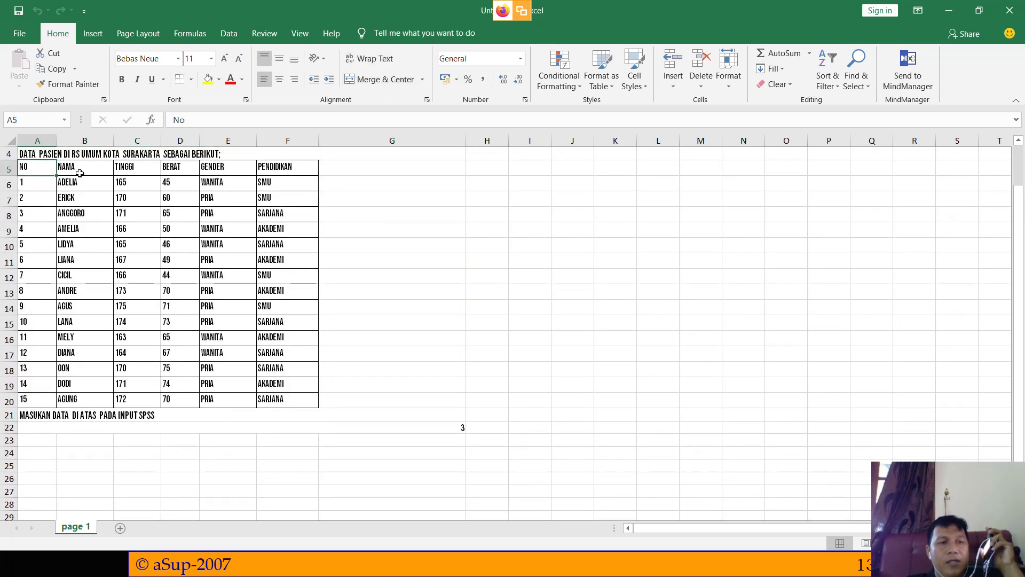
pyautogui.moveTo(39, 167); pyautogui.dragTo(293, 398)
pyautogui.click(254, 363)
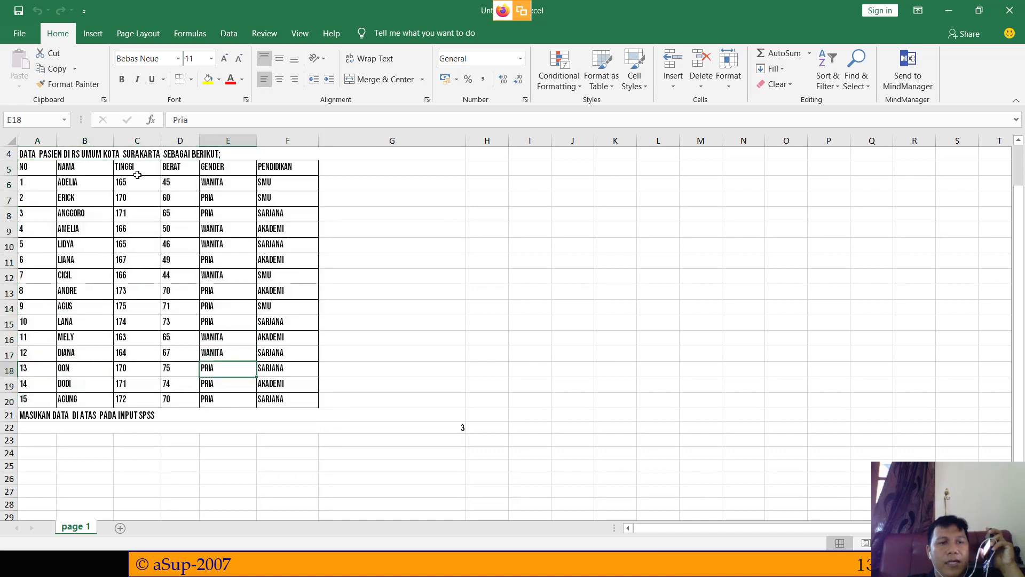
pyautogui.moveTo(138, 179); pyautogui.dragTo(316, 401)
pyautogui.rightClick(275, 376)
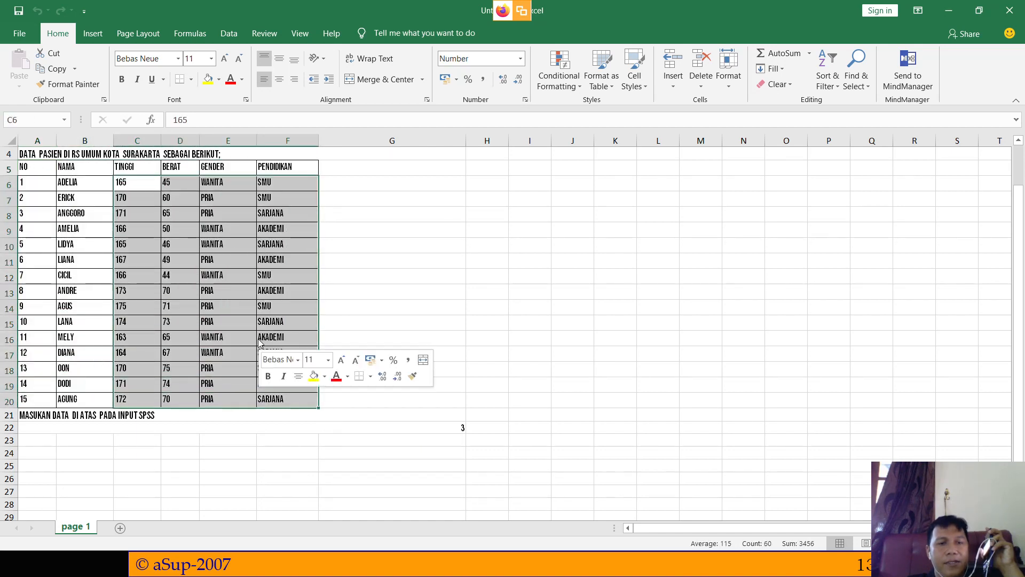
pyautogui.click(307, 61)
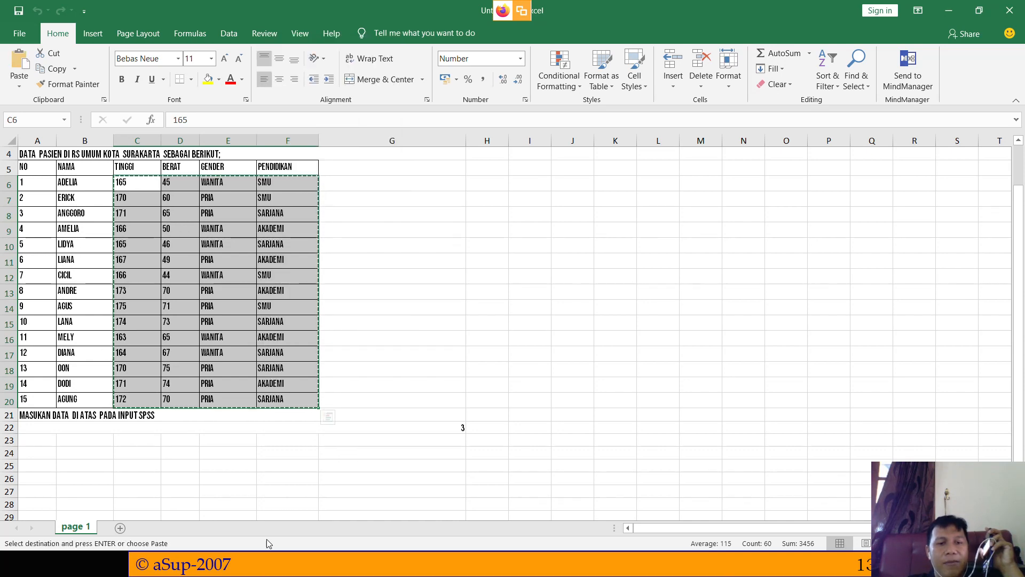
# Step: Switch to SPSS and paste the copied patient data into Data View, starting at row 1 of the tinggi variable
pyautogui.hotkey('alt', 'Tab')
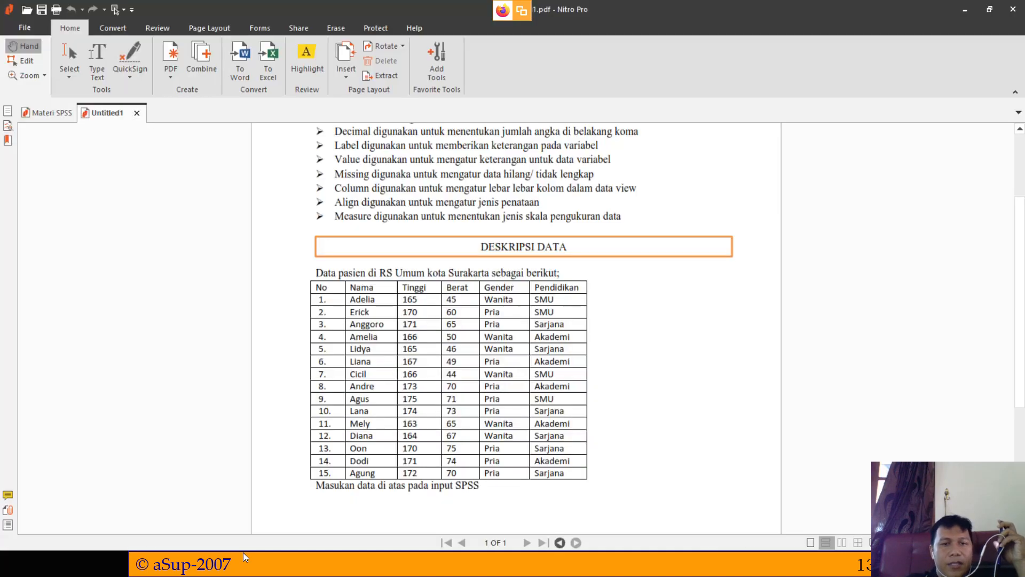
pyautogui.hotkey('alt', 'Tab')
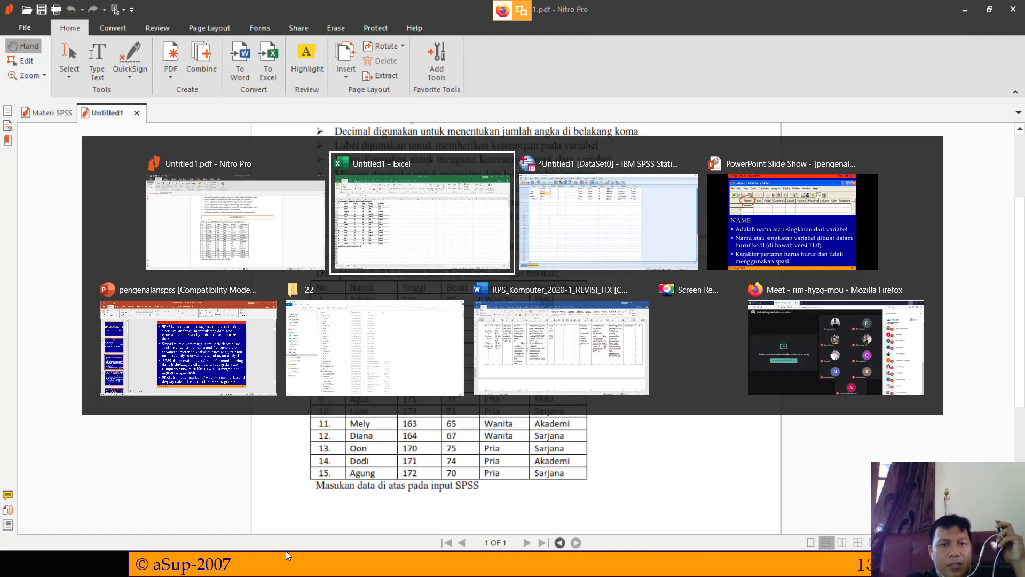
pyautogui.hotkey('alt', 'Tab')
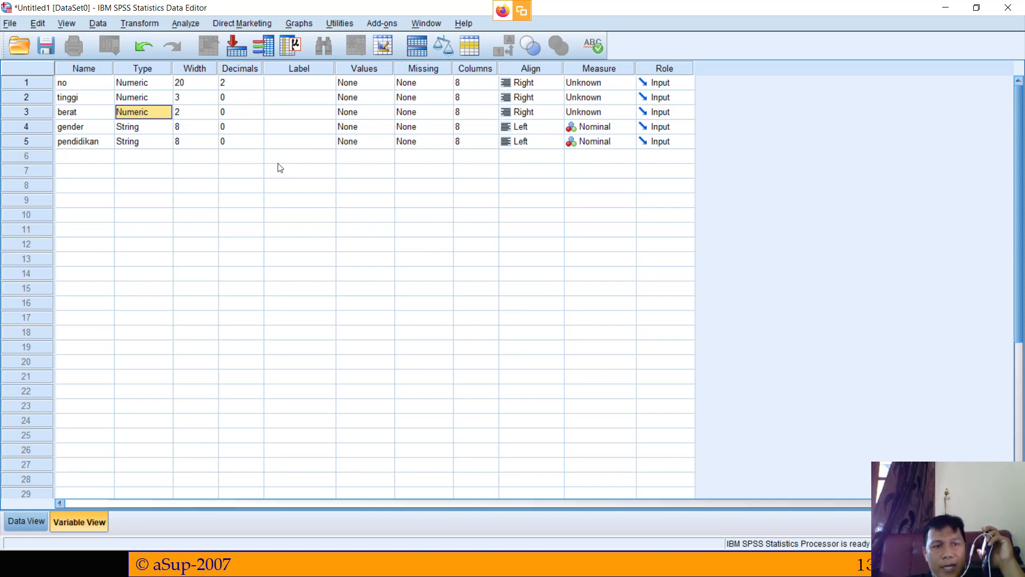
pyautogui.click(33, 521)
pyautogui.click(75, 523)
pyautogui.click(37, 526)
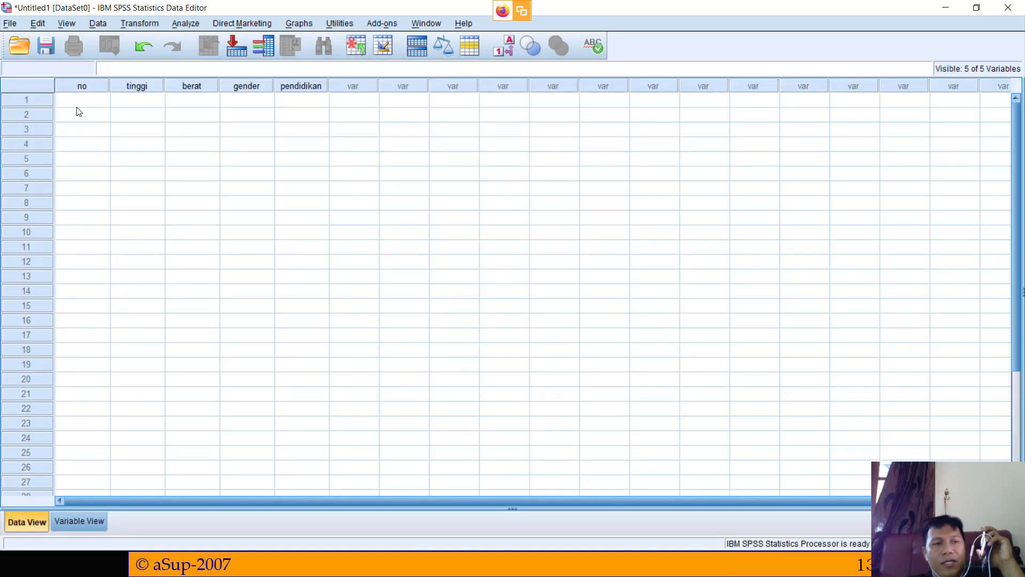
pyautogui.click(88, 98)
pyautogui.click(159, 103)
pyautogui.rightClick(150, 97)
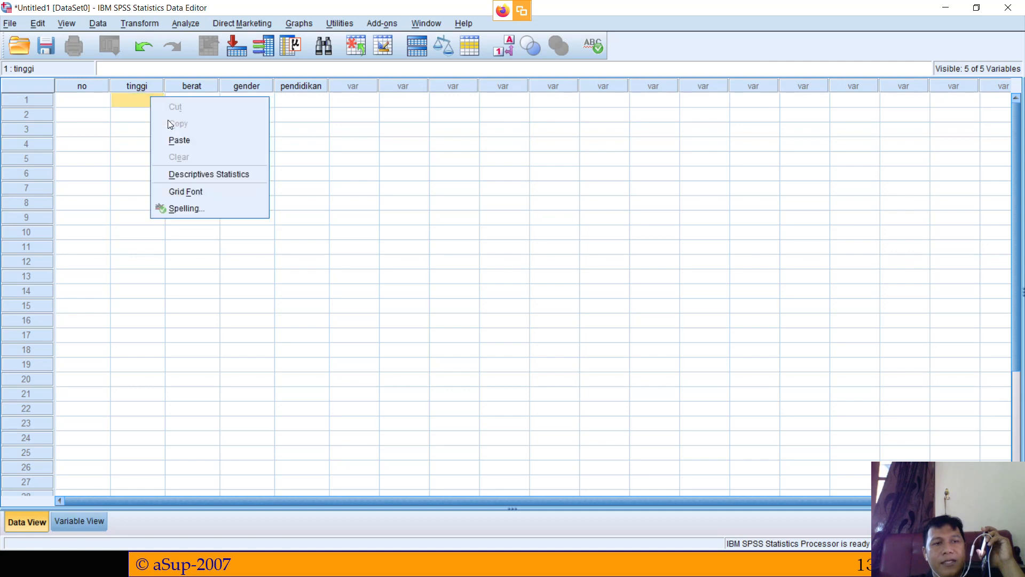
pyautogui.click(179, 139)
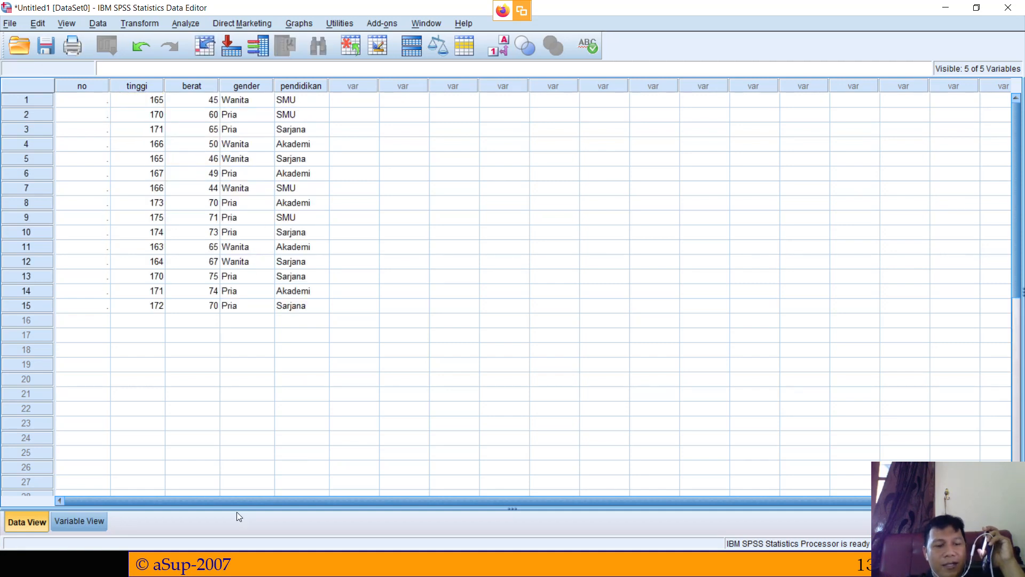
# Step: Switch back to Excel and copy the No values 1 to 15 in cells A6 to A20
pyautogui.hotkey('alt', 'Tab')
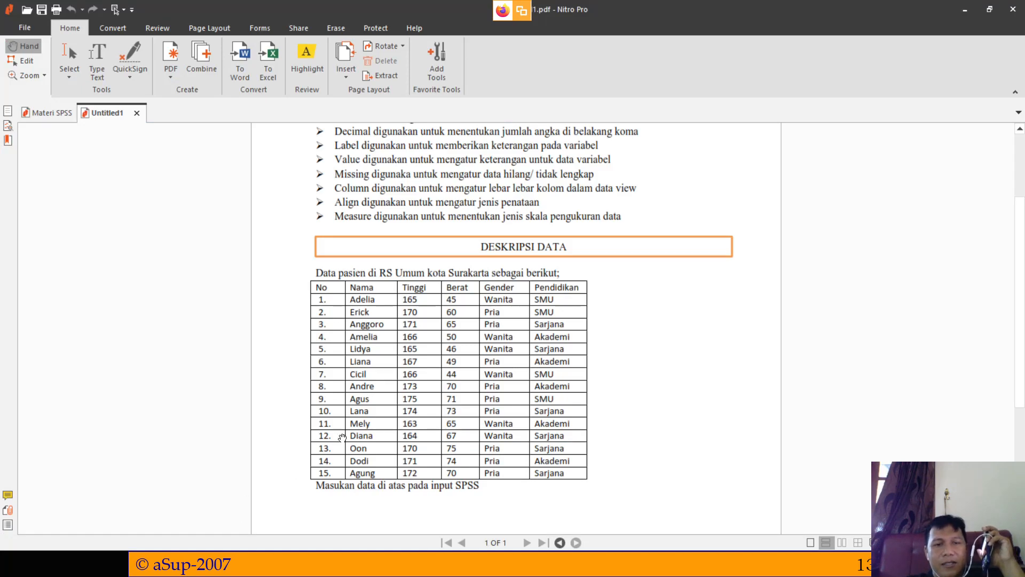
pyautogui.hotkey('alt', 'Tab')
pyautogui.hotkey('alt', 'Tab')
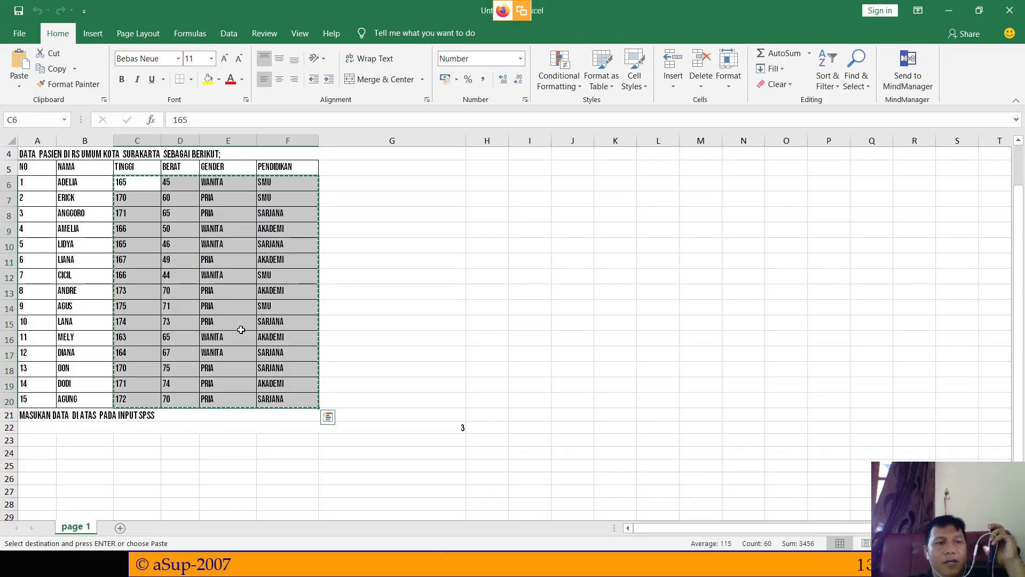
pyautogui.moveTo(40, 182); pyautogui.dragTo(43, 395)
pyautogui.rightClick(44, 384)
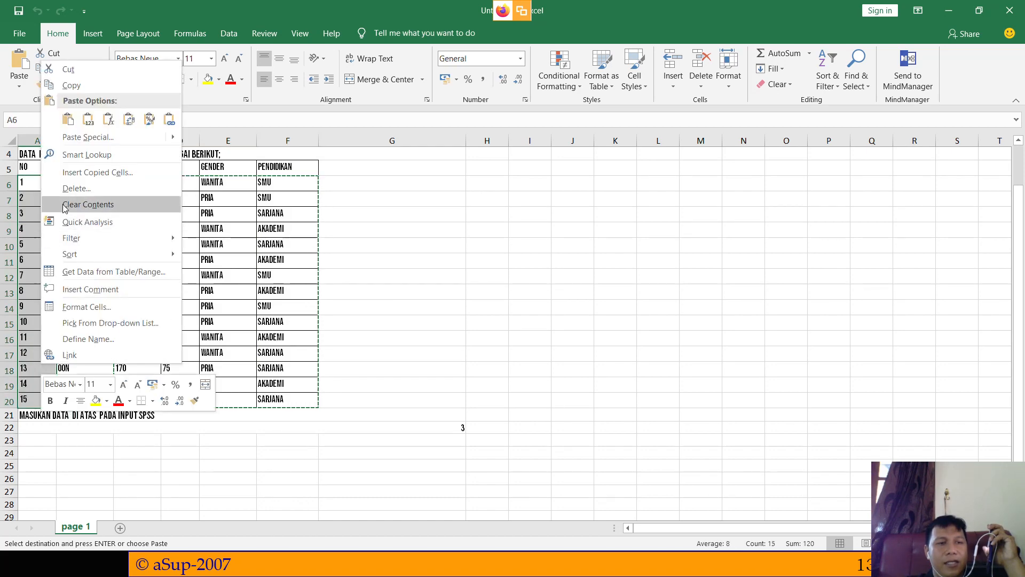
pyautogui.click(78, 87)
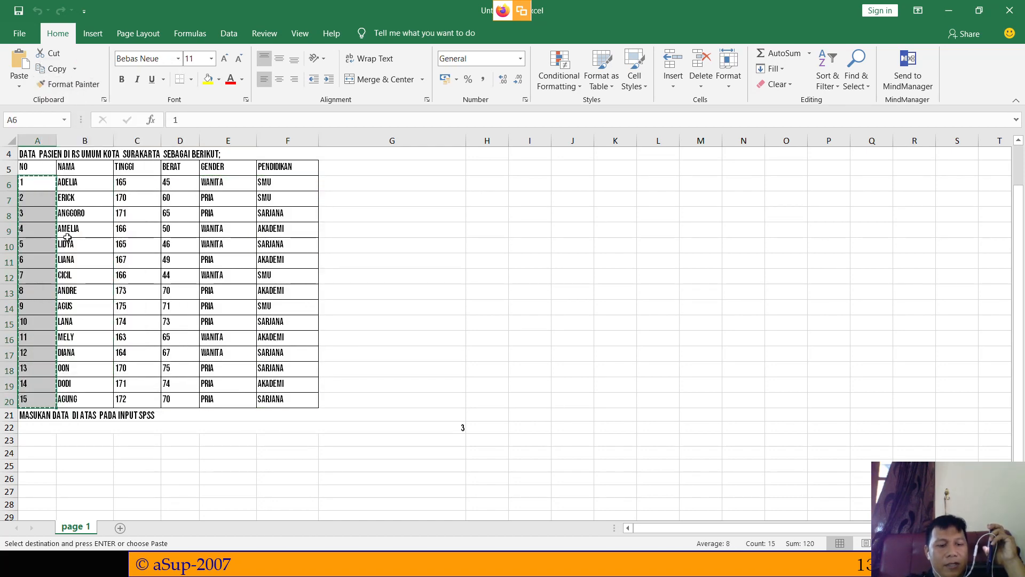
# Step: Switch to SPSS and paste the copied numbers into the no variable, starting at row 1
pyautogui.hotkey('alt', 'Tab')
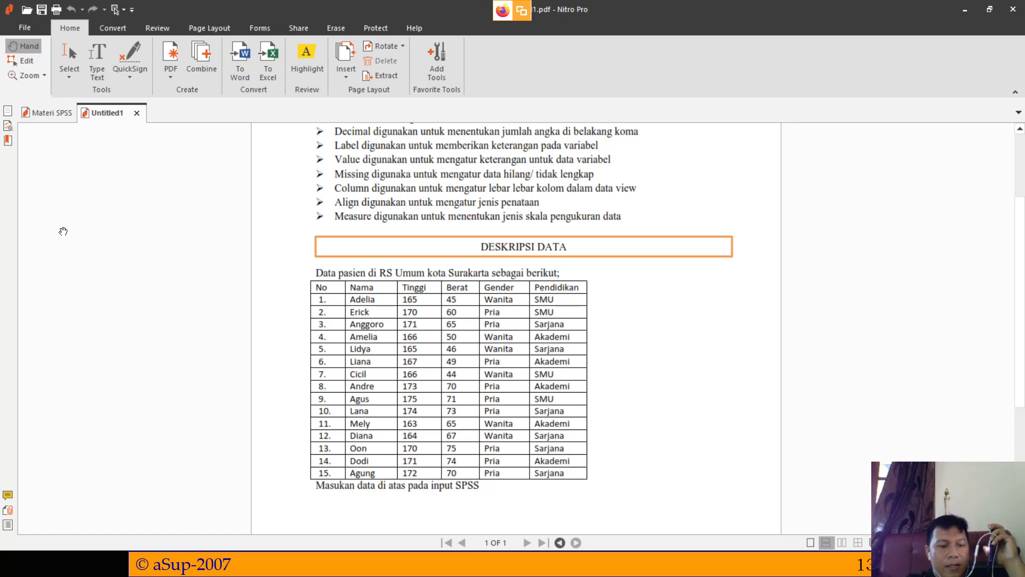
pyautogui.hotkey('alt', 'Tab')
pyautogui.hotkey('alt', 'Tab')
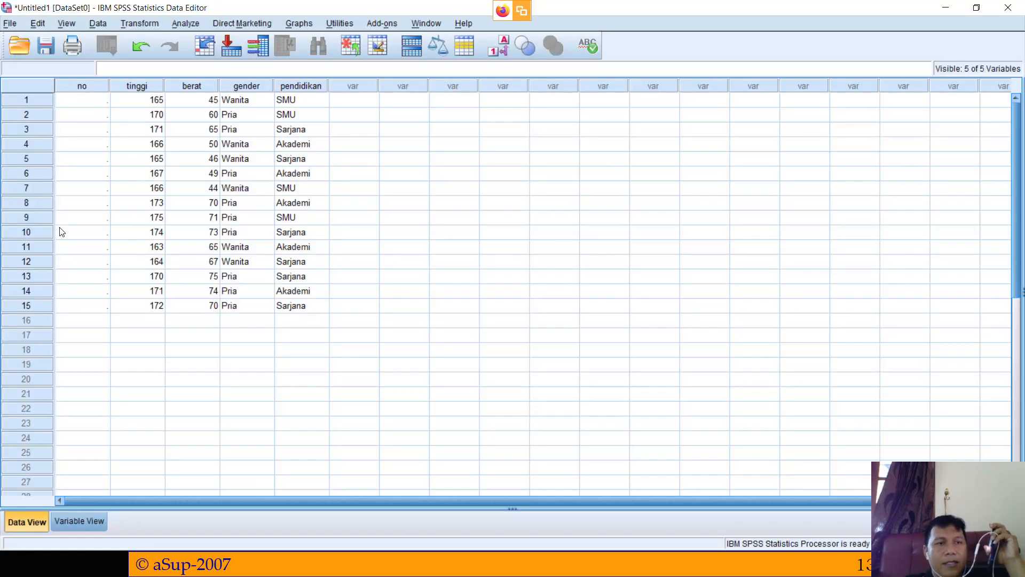
pyautogui.click(99, 103)
pyautogui.rightClick(99, 103)
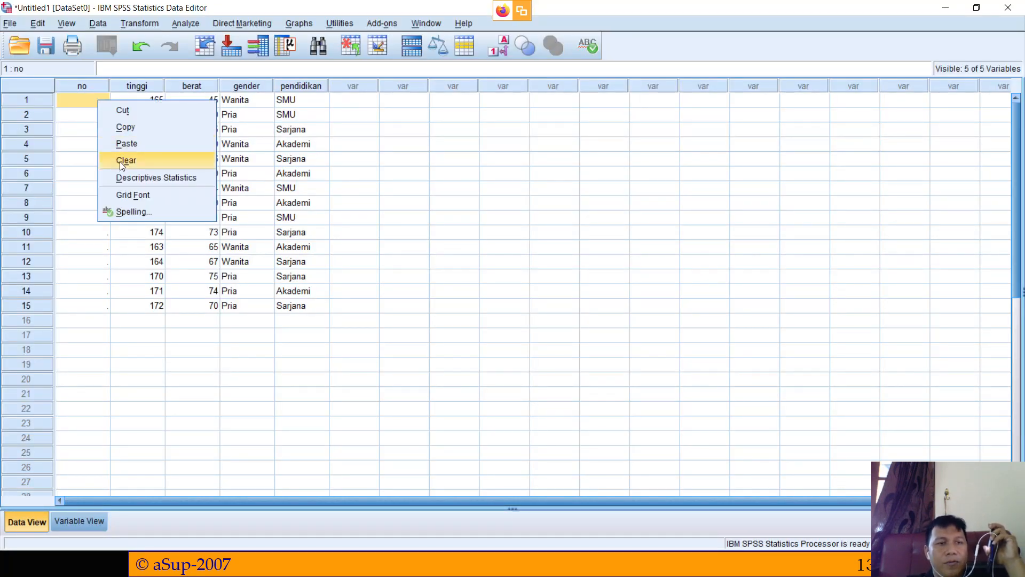
pyautogui.click(134, 142)
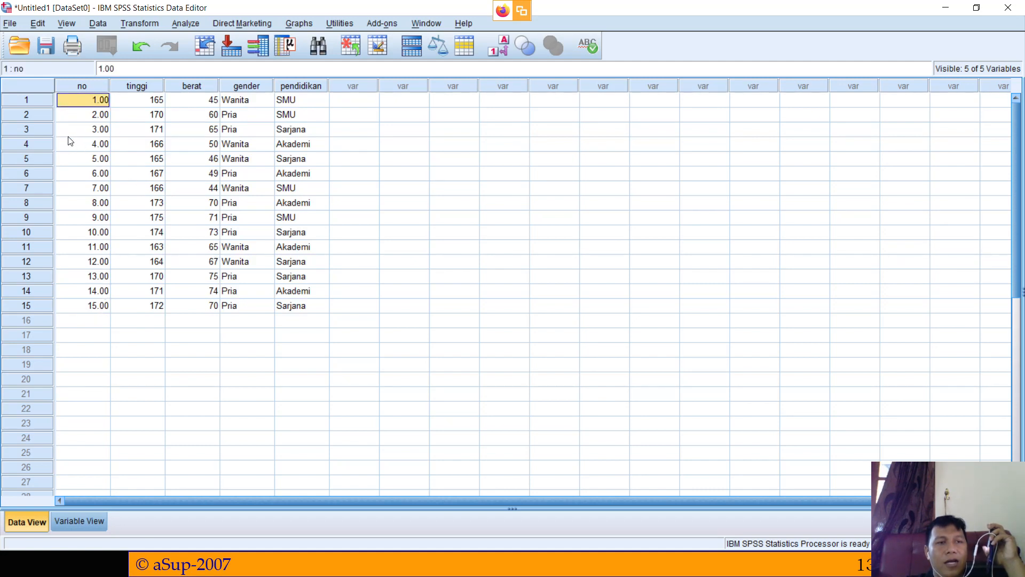
# Step: Reduce the decimals of the no variable to 0 in Variable View and return to Data View
pyautogui.click(90, 518)
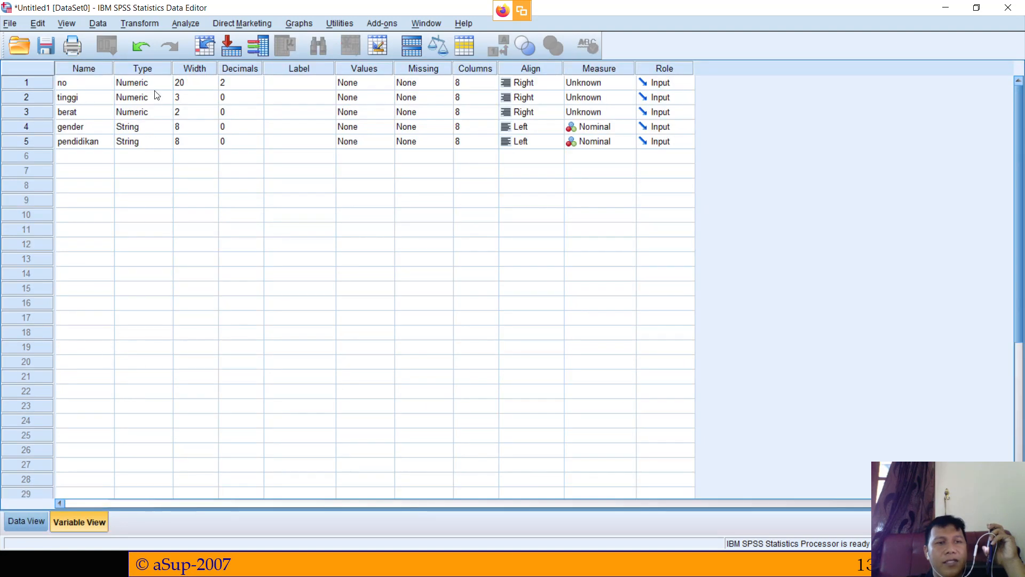
pyautogui.click(238, 84)
pyautogui.click(258, 85)
pyautogui.click(258, 85)
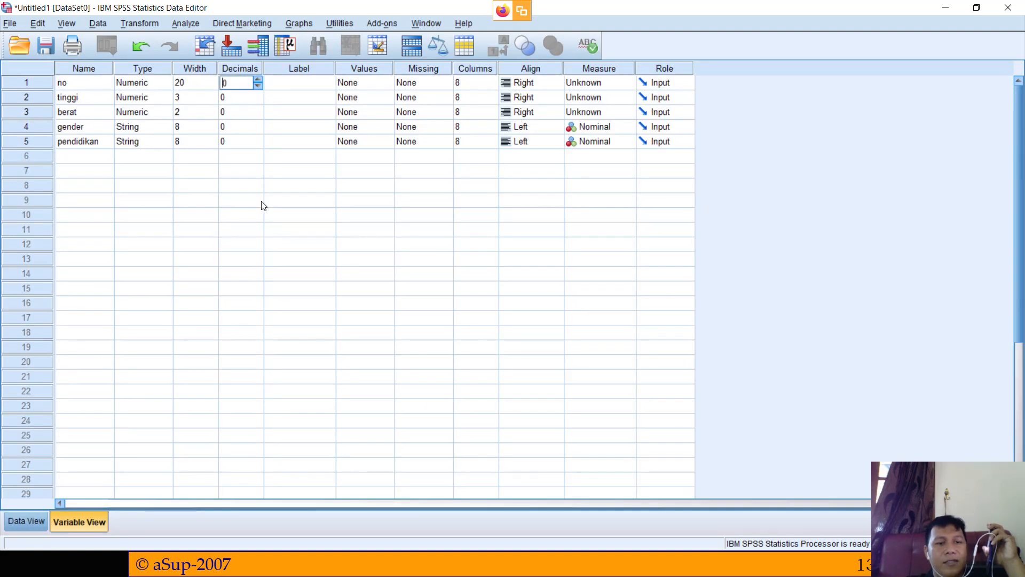
pyautogui.click(27, 521)
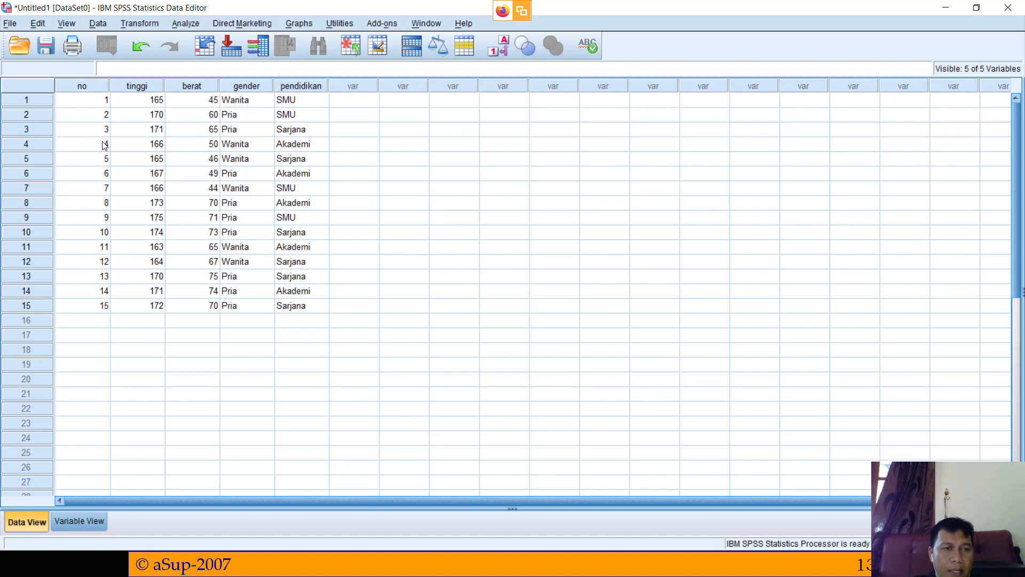
# Step: Insert a new variable between tinggi and berat in Variable View
pyautogui.click(72, 523)
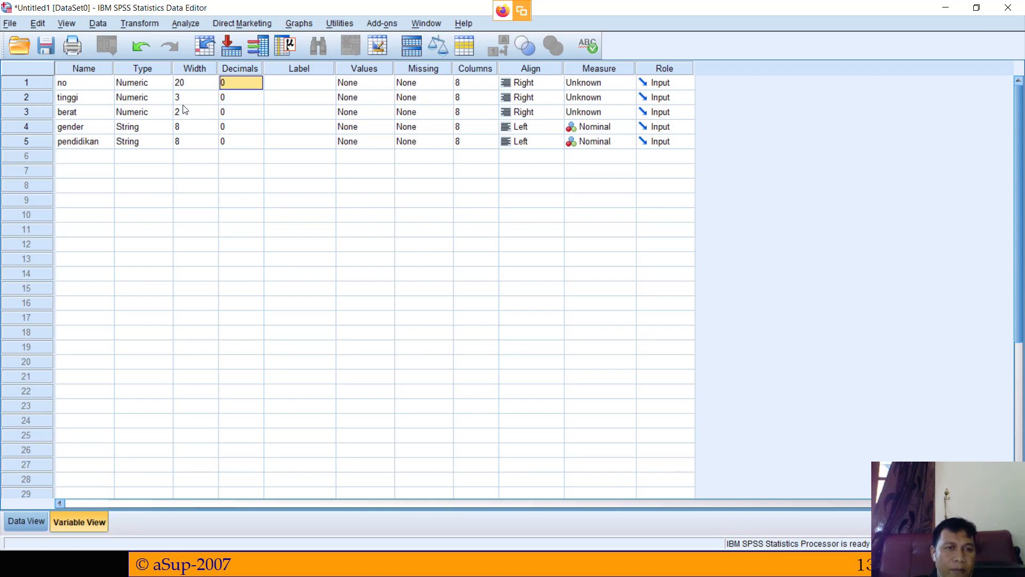
pyautogui.click(44, 112)
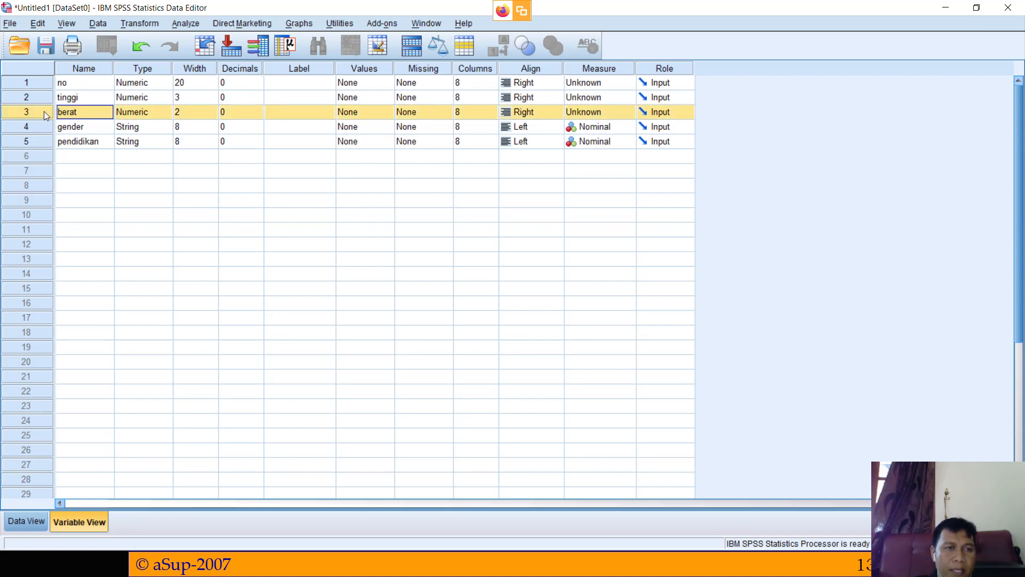
pyautogui.rightClick(43, 111)
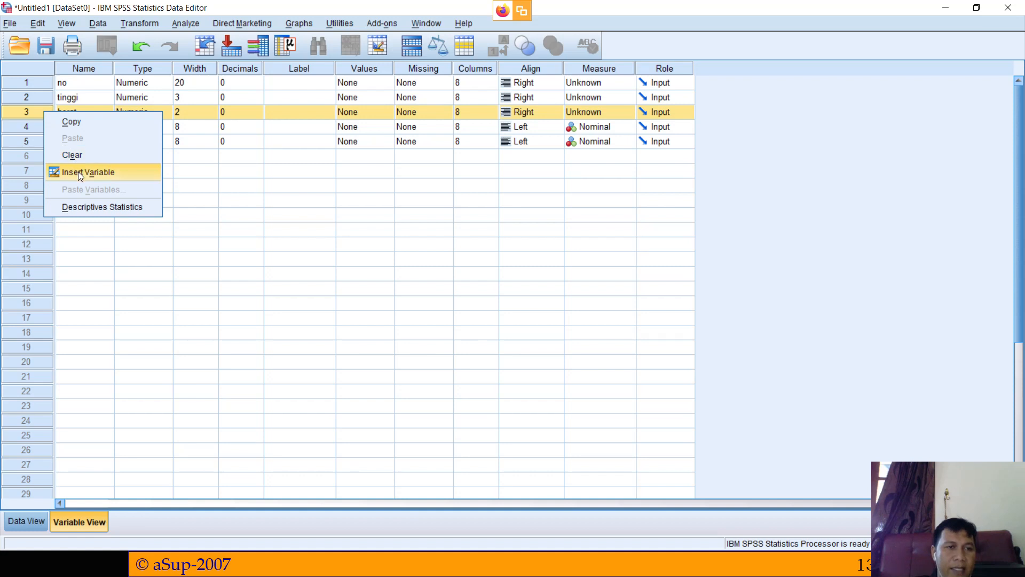
pyautogui.click(13, 113)
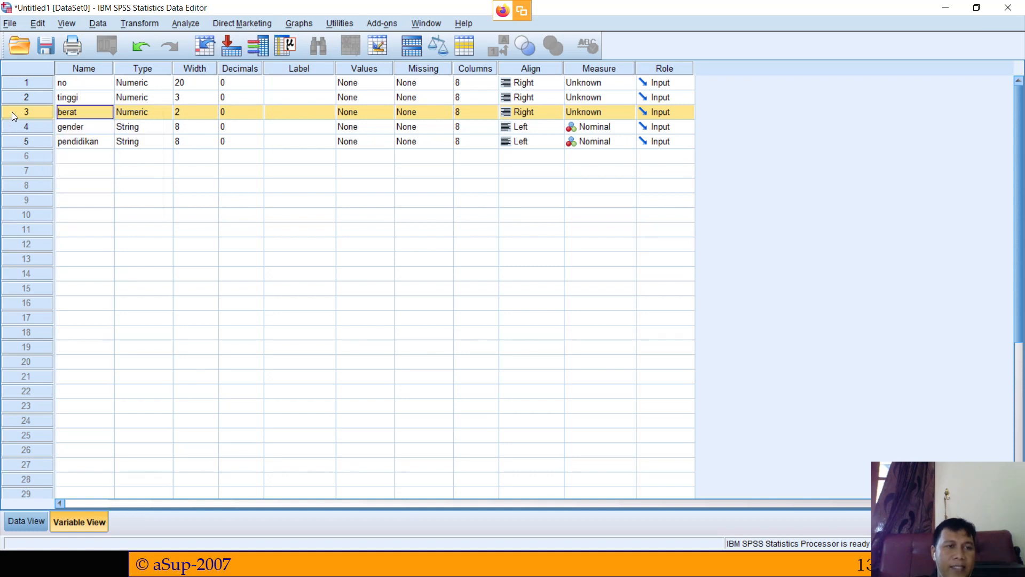
pyautogui.rightClick(13, 112)
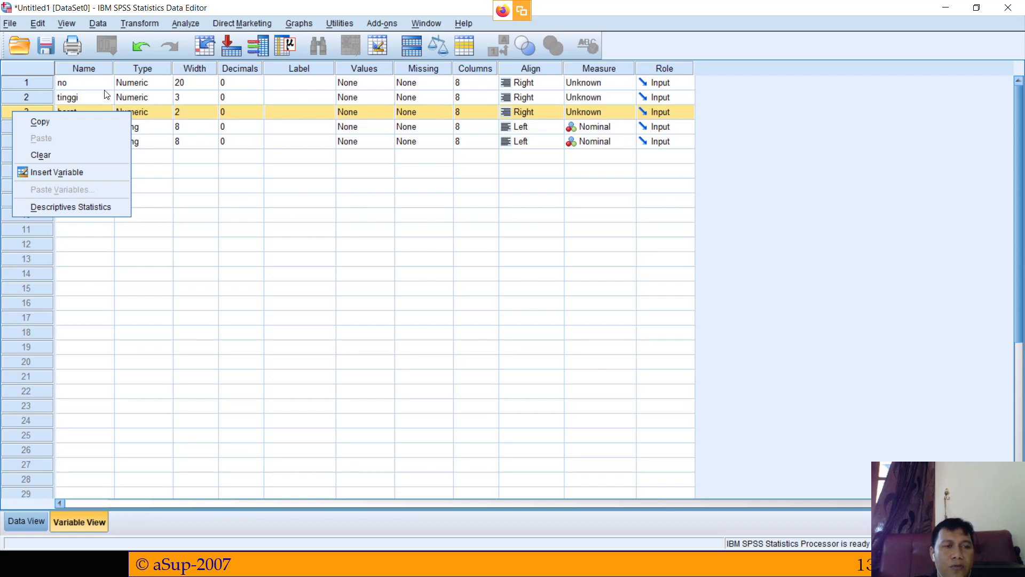
pyautogui.click(177, 170)
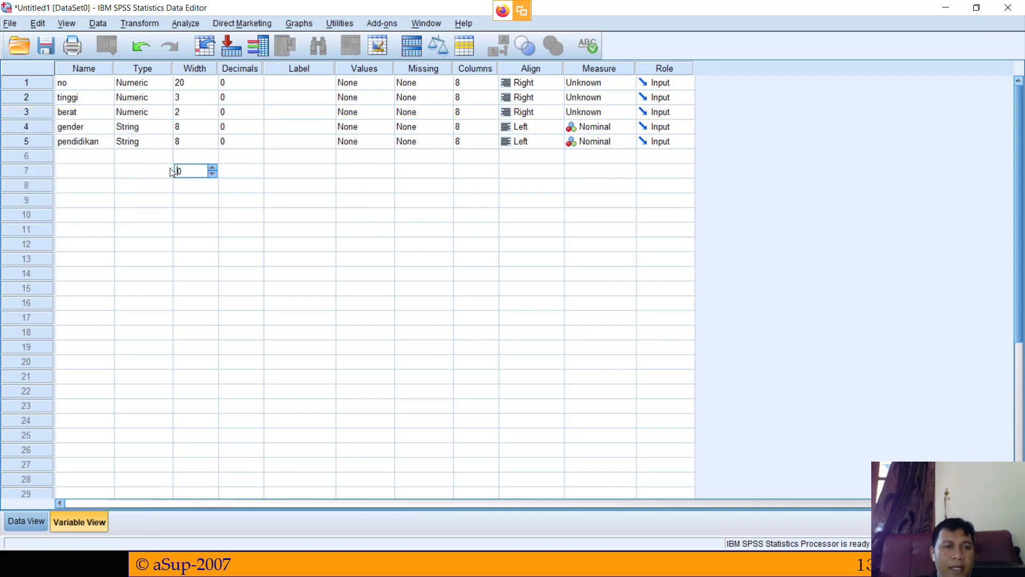
pyautogui.rightClick(26, 114)
pyautogui.click(67, 169)
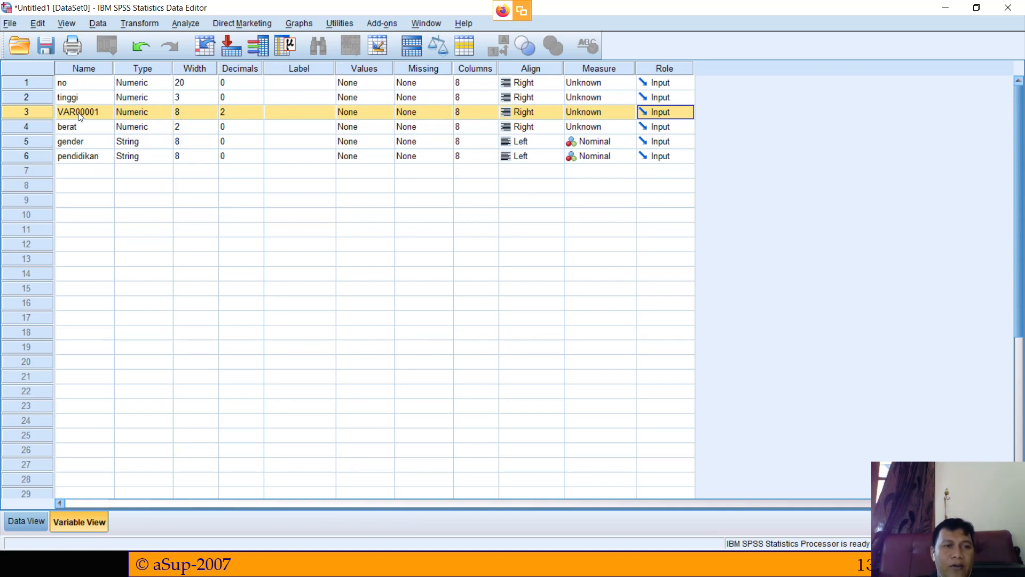
# Step: Delete the inserted variable between tinggi and berat, and return to Data View
pyautogui.rightClick(37, 113)
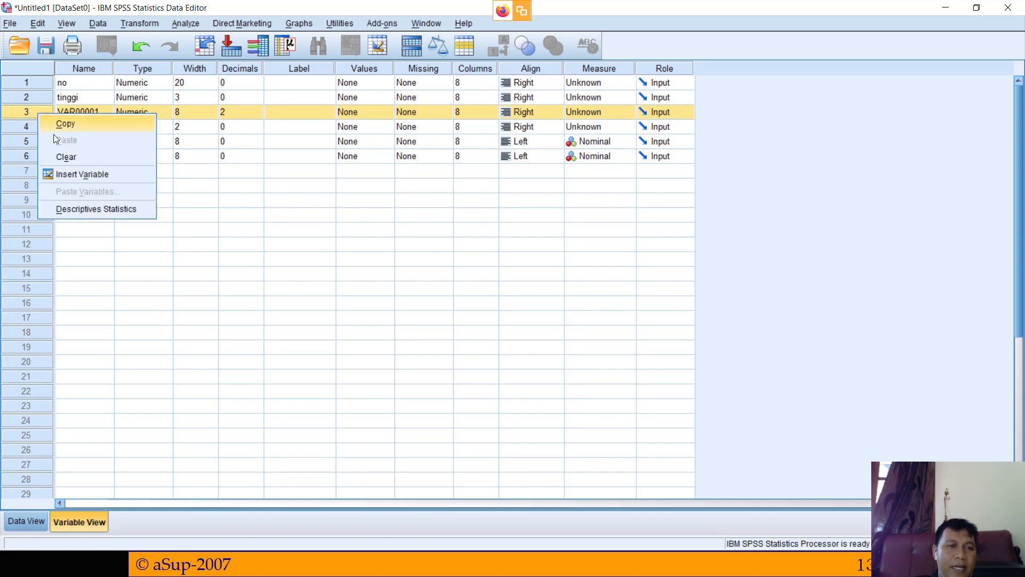
pyautogui.click(68, 156)
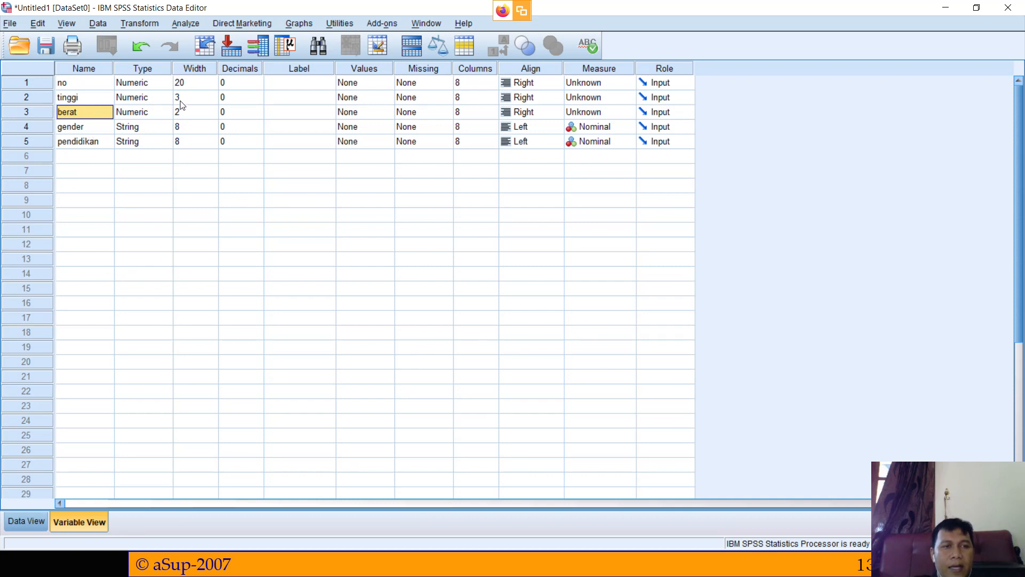
pyautogui.click(24, 526)
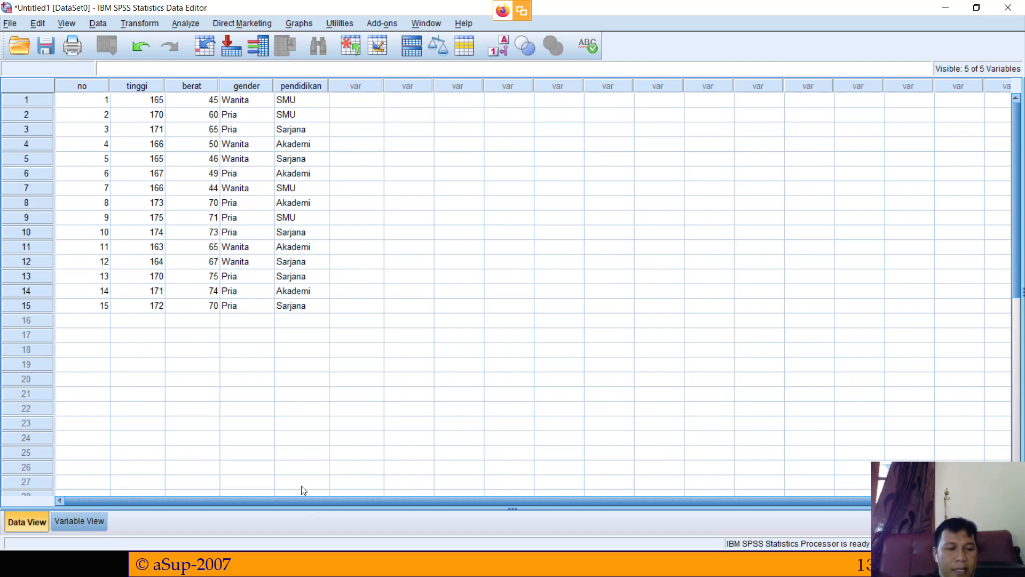
# Step: Switch to the PENGENALAN SPSS slideshow and advance from the NAME slide to the TYPE slide
pyautogui.hotkey('alt', 'Tab')
pyautogui.hotkey('alt', 'Tab')
pyautogui.hotkey('alt', 'Tab')
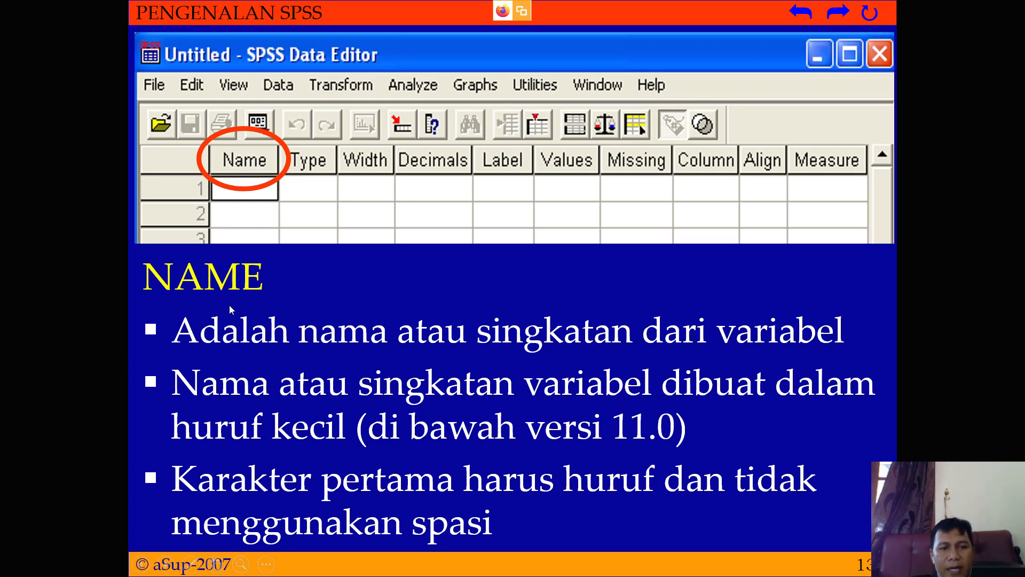
pyautogui.click(495, 271)
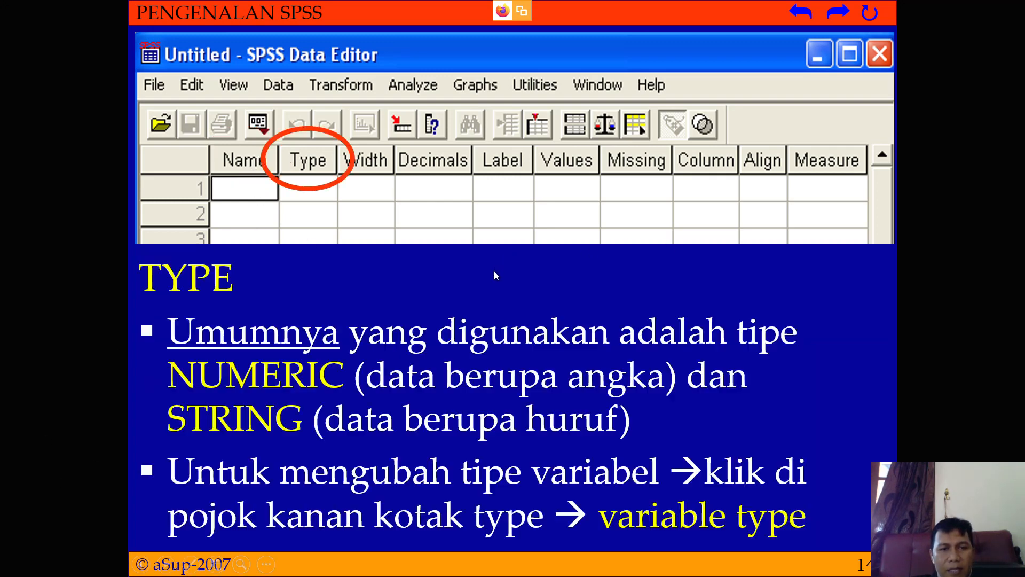
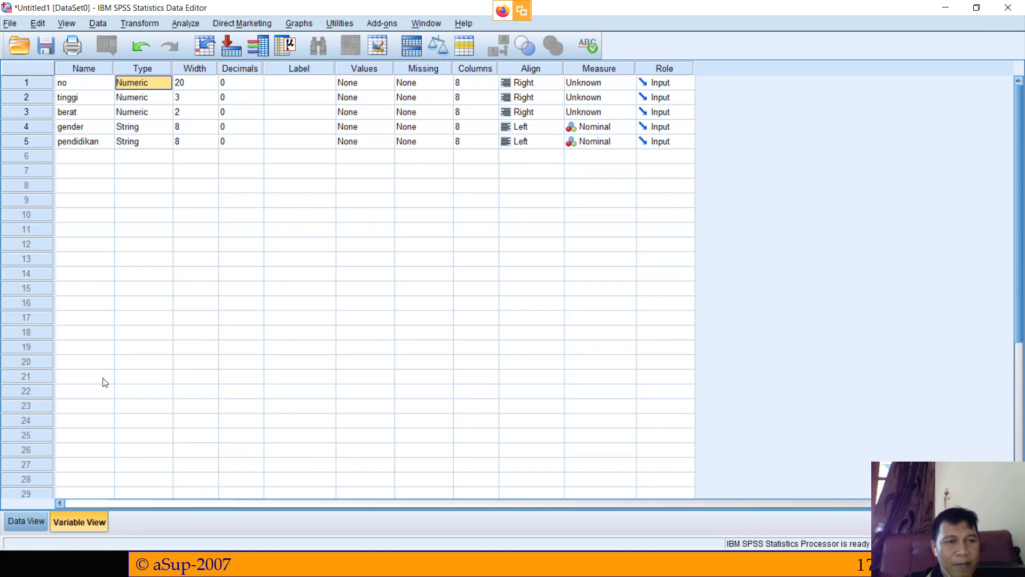
# Step: Add a new variable named bblr in row 6 of Variable View
pyautogui.click(102, 159)
pyautogui.write('bblr')
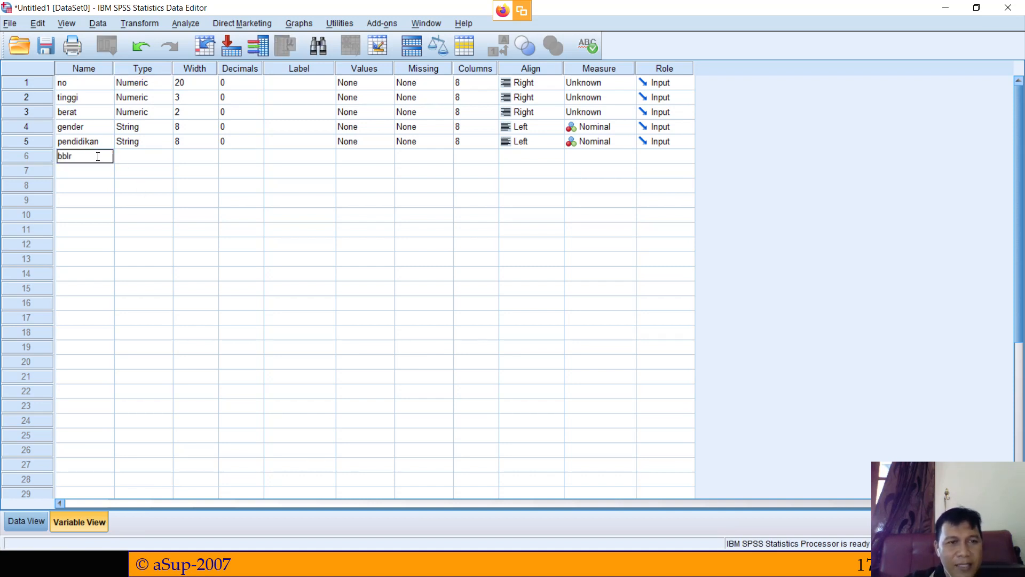
pyautogui.click(308, 147)
# Step: Label the bblr variable "berat badan bayi lahir" and widen the Label column to fit the text
pyautogui.click(309, 157)
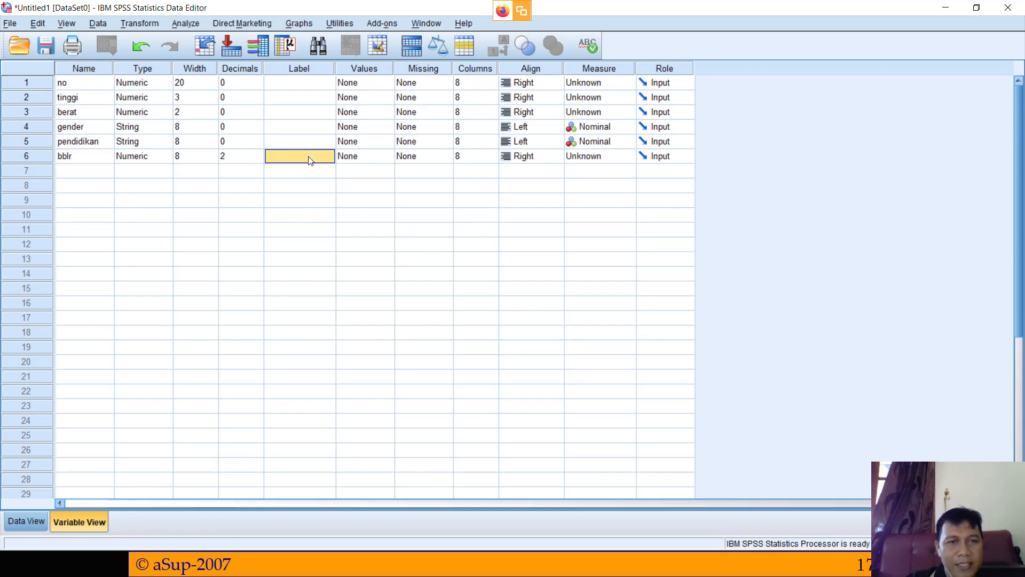
pyautogui.write('b')
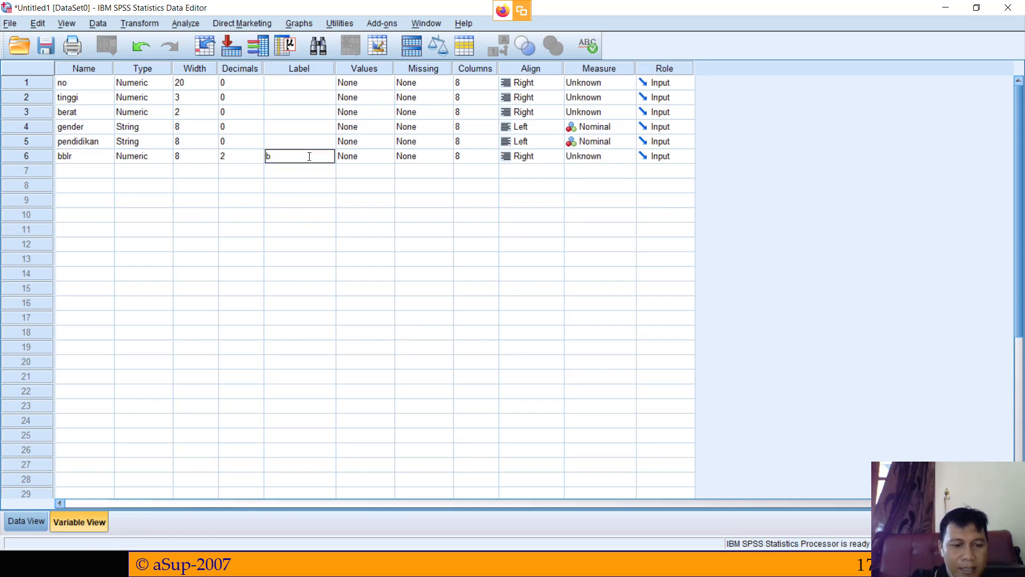
pyautogui.write('era')
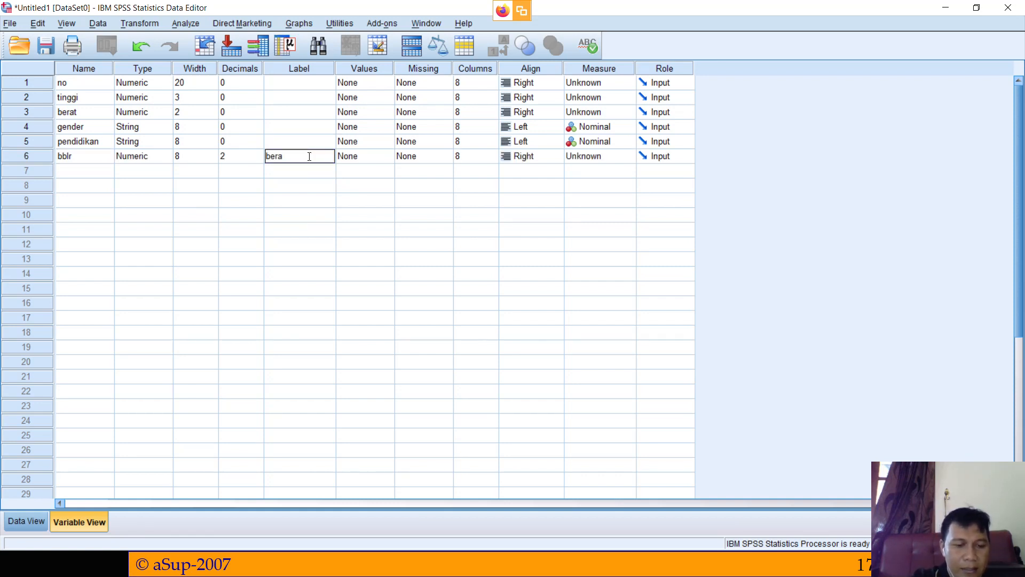
pyautogui.write('t badan ba')
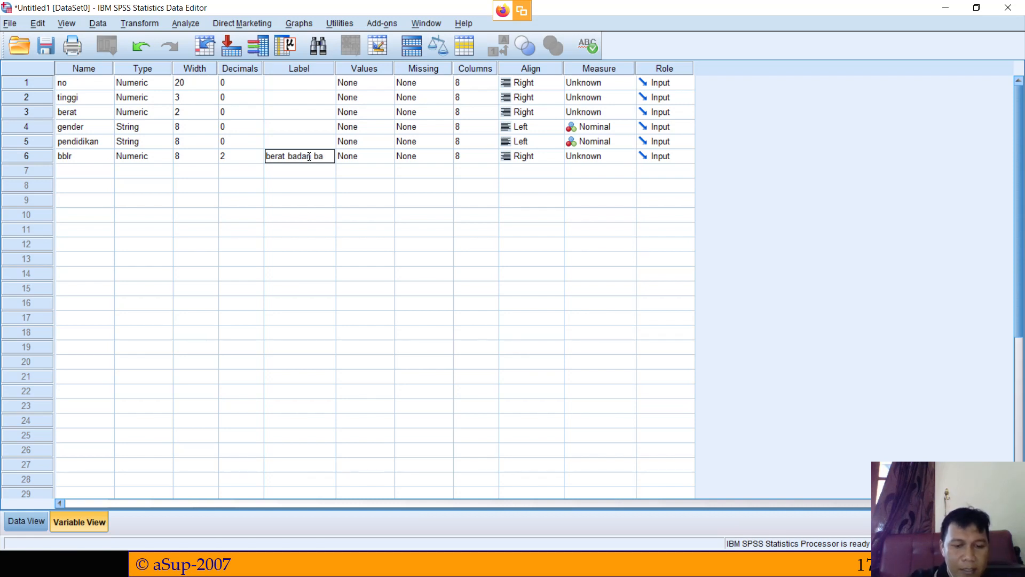
pyautogui.write('yi la')
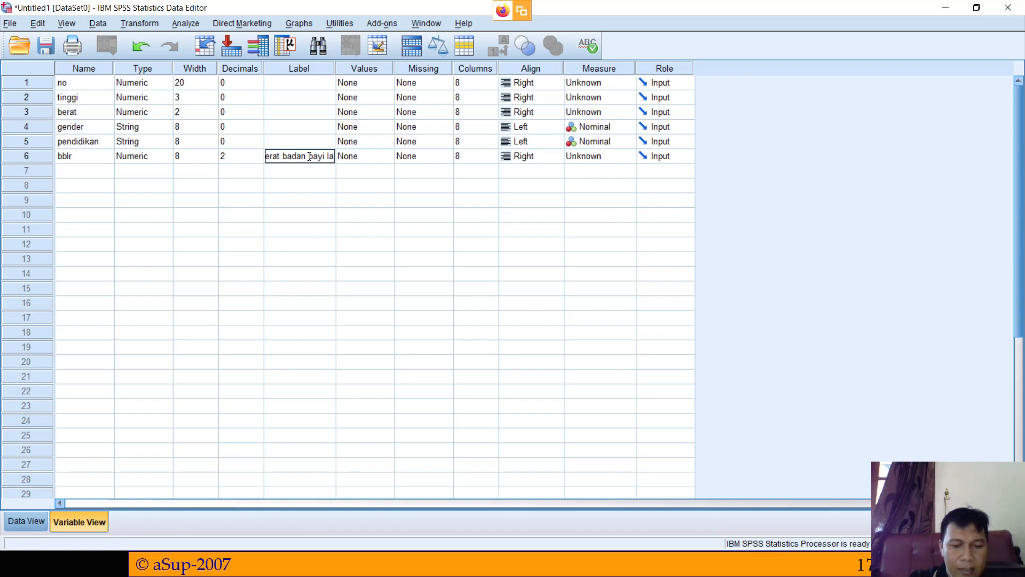
pyautogui.write('hir')
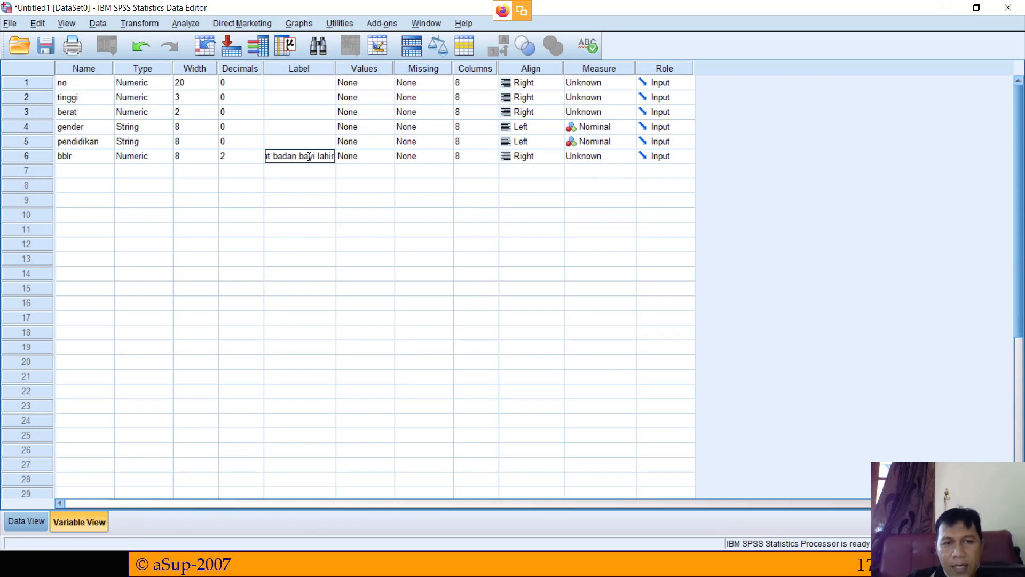
pyautogui.press('Return')
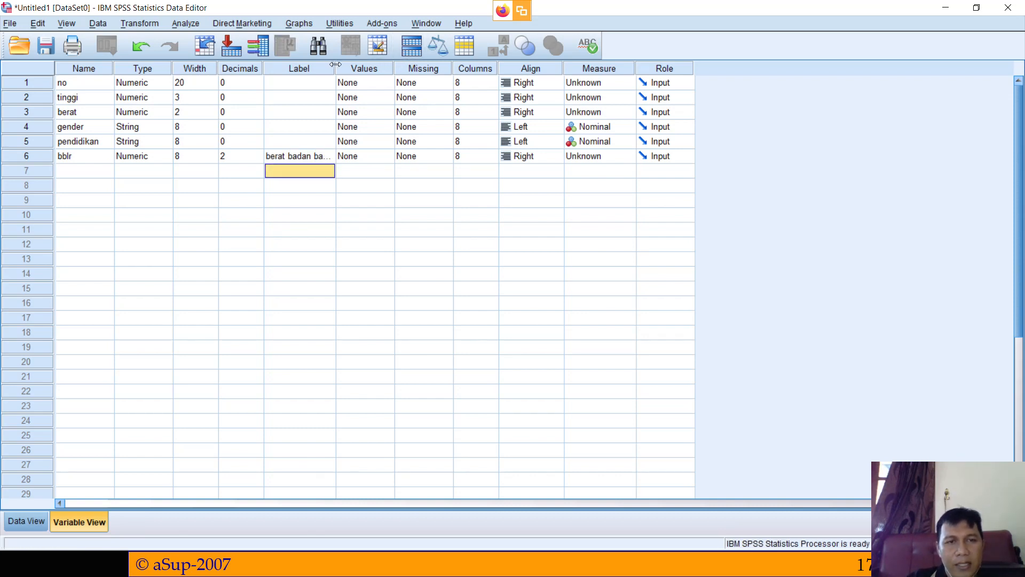
pyautogui.moveTo(335, 65); pyautogui.dragTo(415, 64)
pyautogui.click(348, 155)
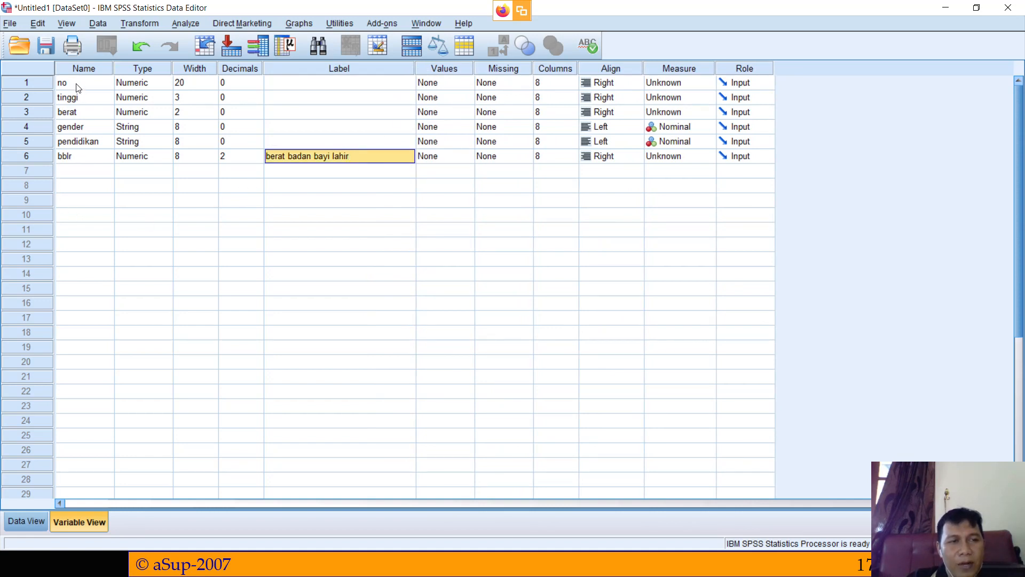
# Step: Rename the pendidikan variable as pdd
pyautogui.click(79, 156)
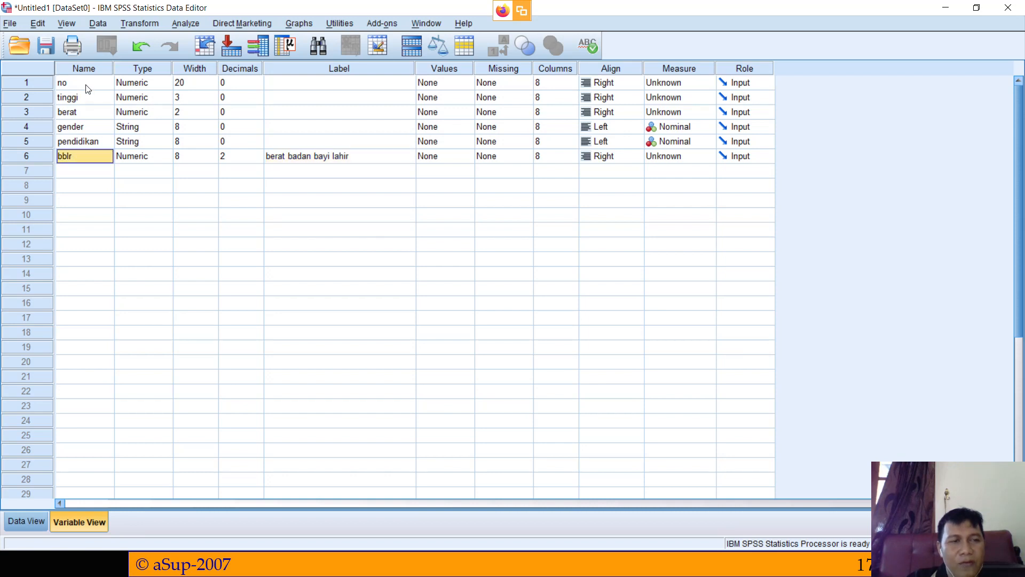
pyautogui.click(89, 140)
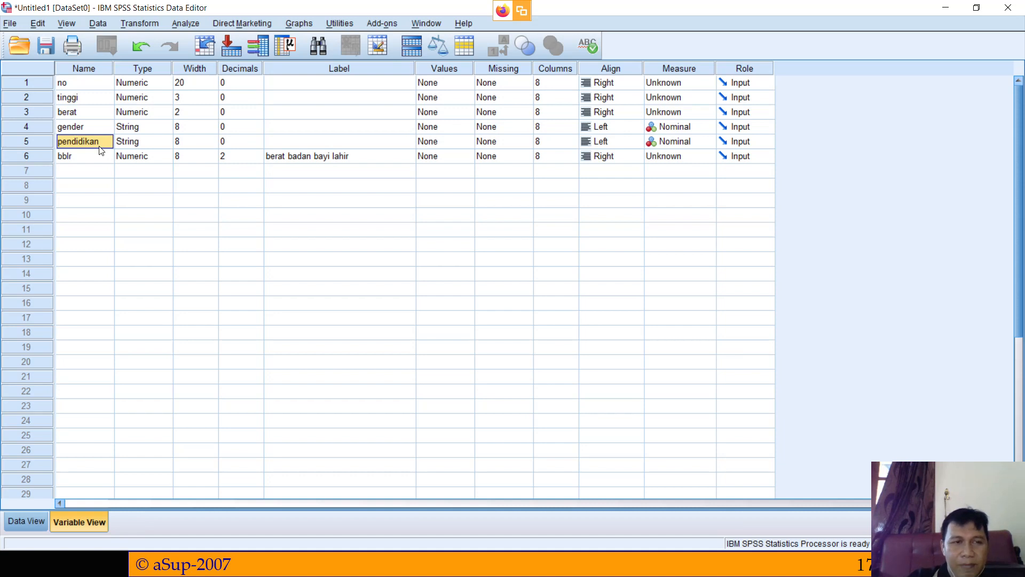
pyautogui.write('p')
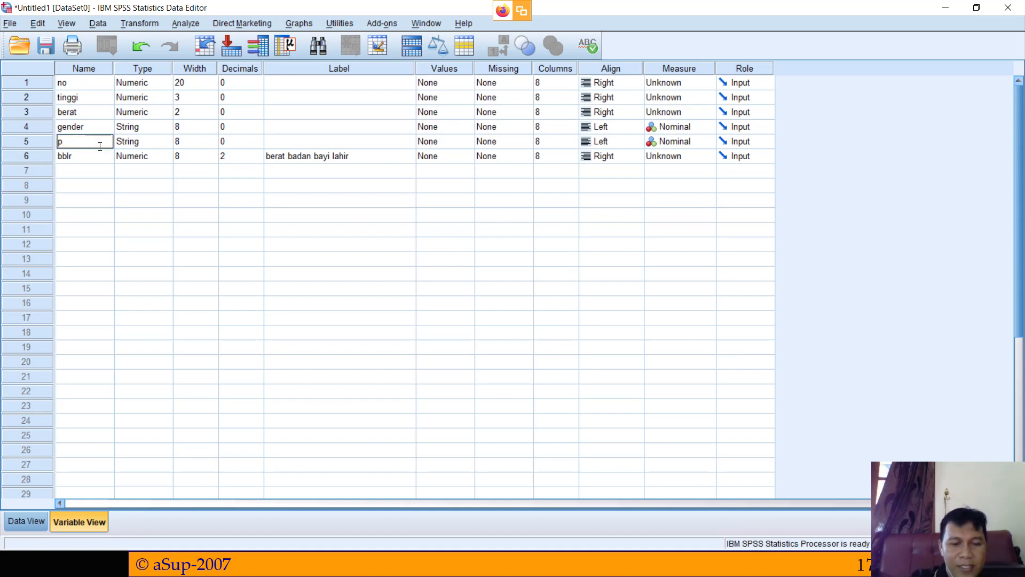
pyautogui.write('dd')
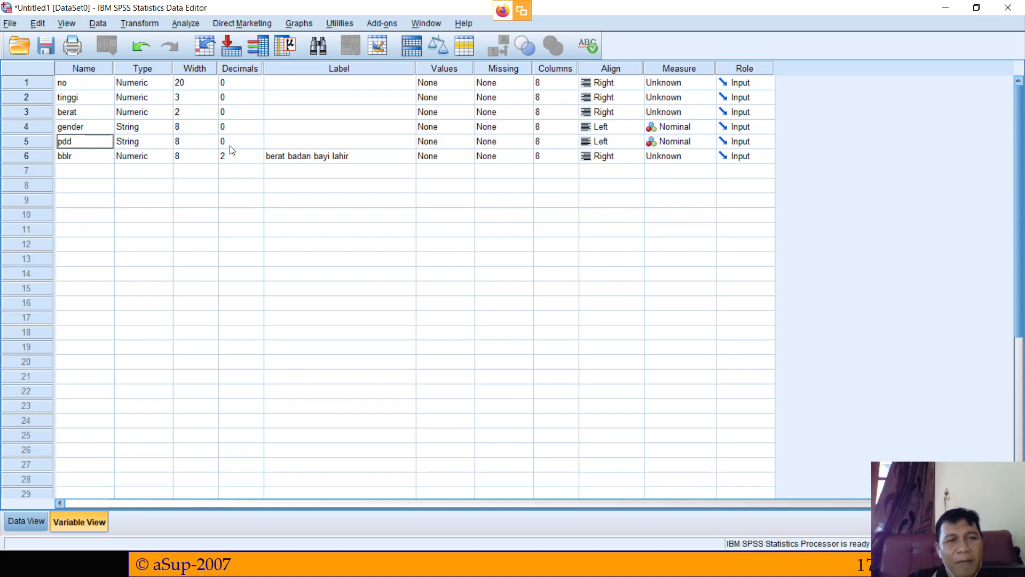
pyautogui.click(302, 133)
# Step: Label the pdd variable "pendidikan"
pyautogui.click(305, 141)
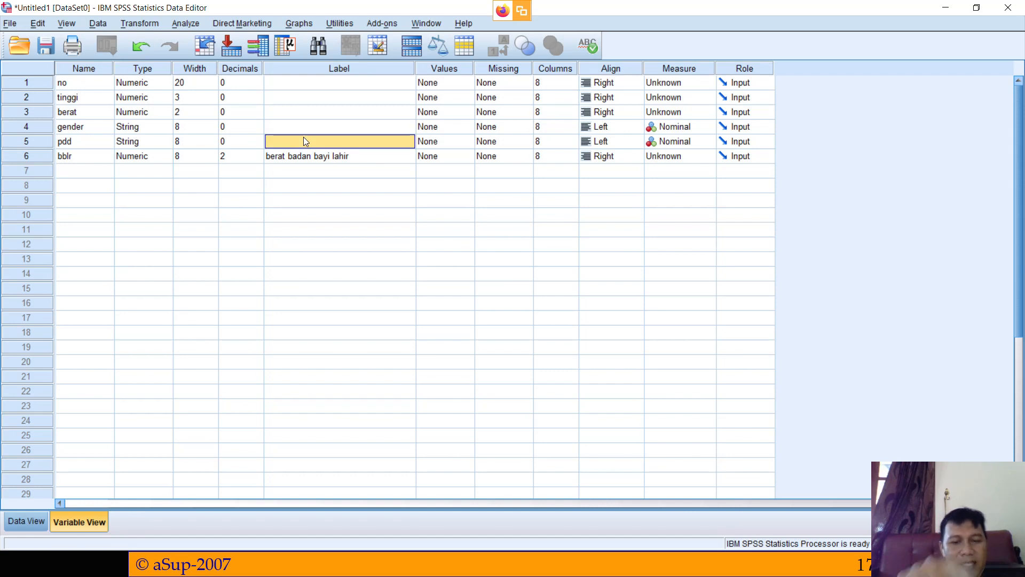
pyautogui.write('pe')
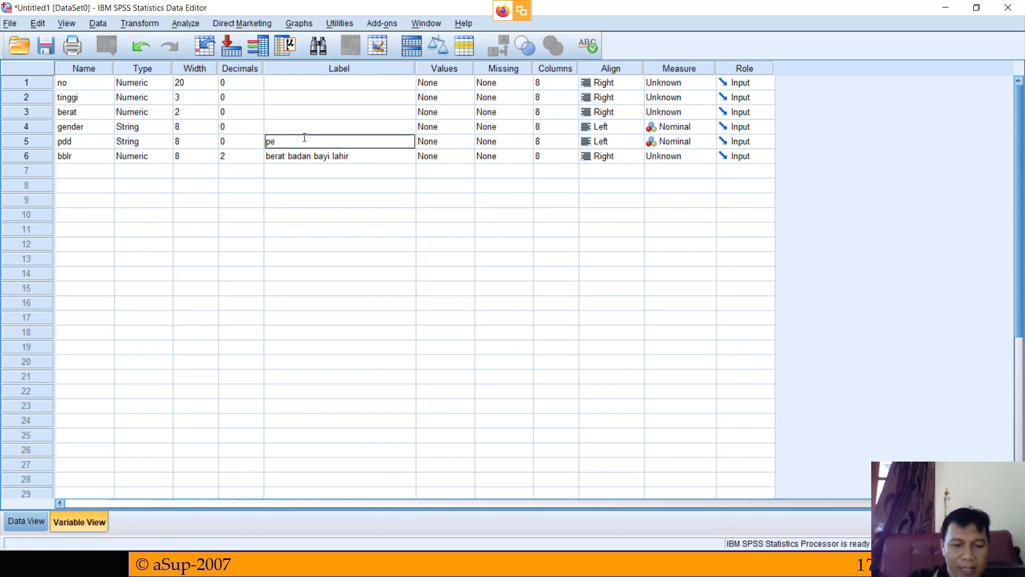
pyautogui.write('n')
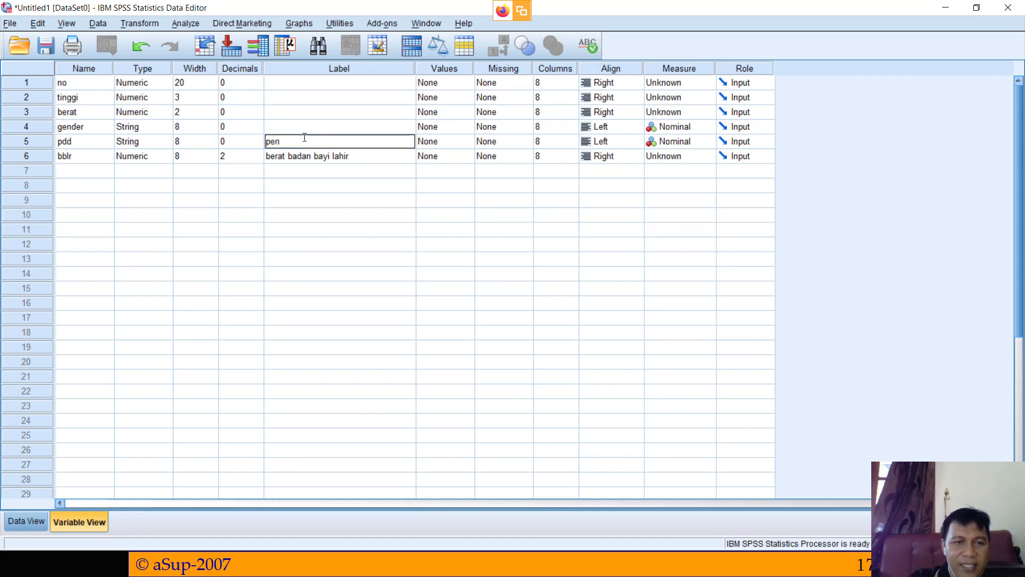
pyautogui.write('didikan')
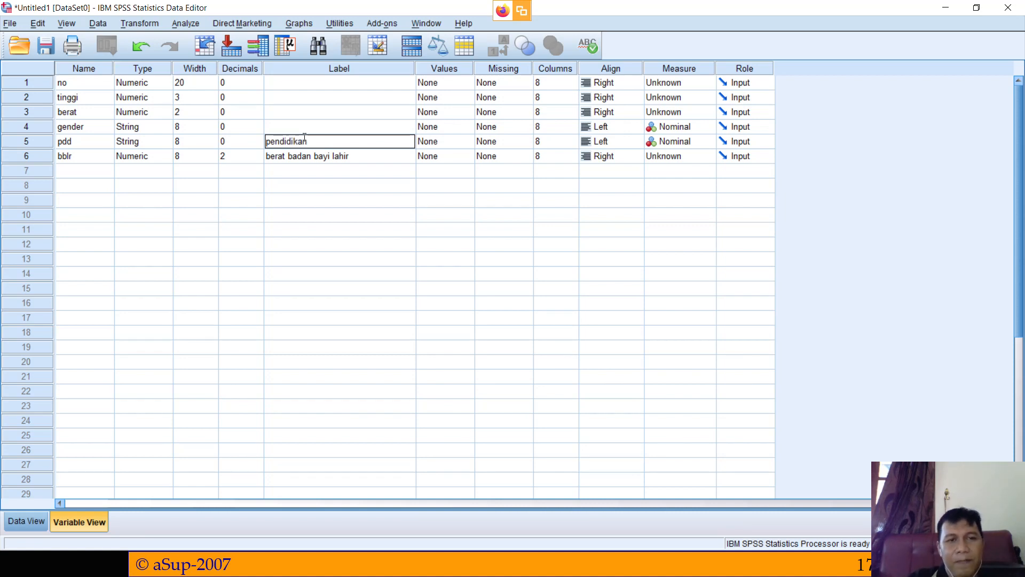
pyautogui.click(286, 130)
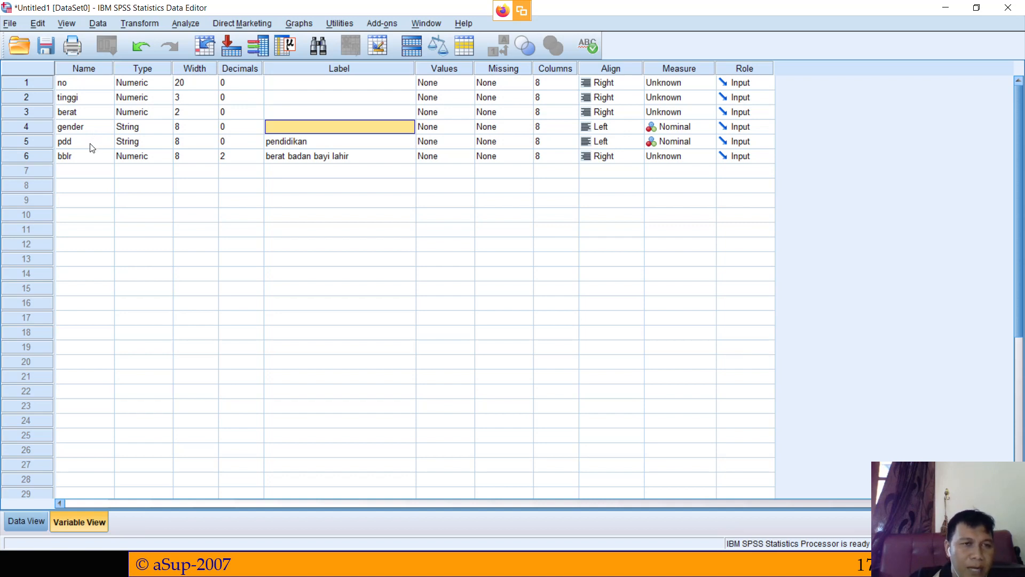
# Step: Try to rename the gender variable as "jenis kelamin", with a space in the name
pyautogui.click(87, 156)
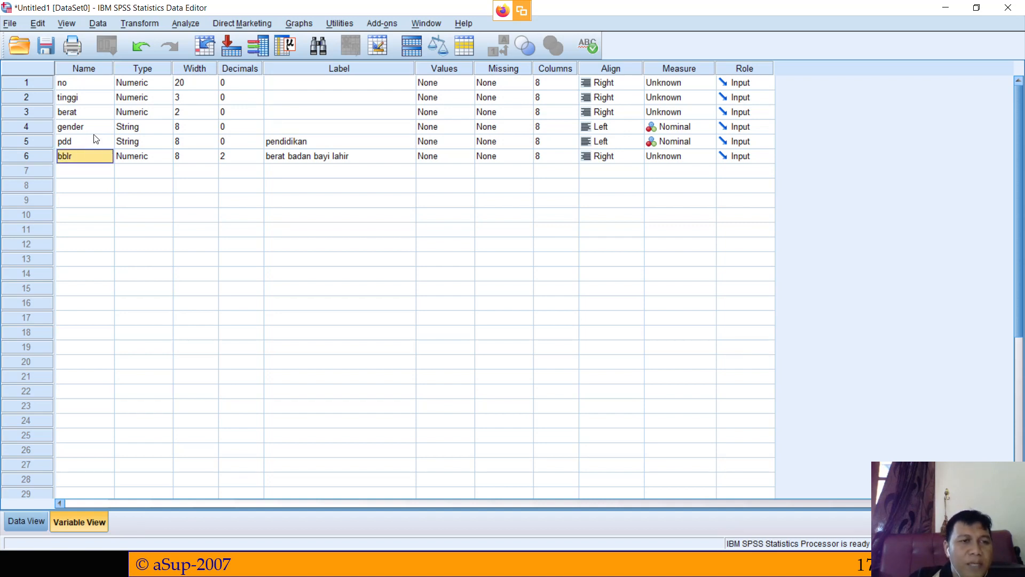
pyautogui.click(94, 131)
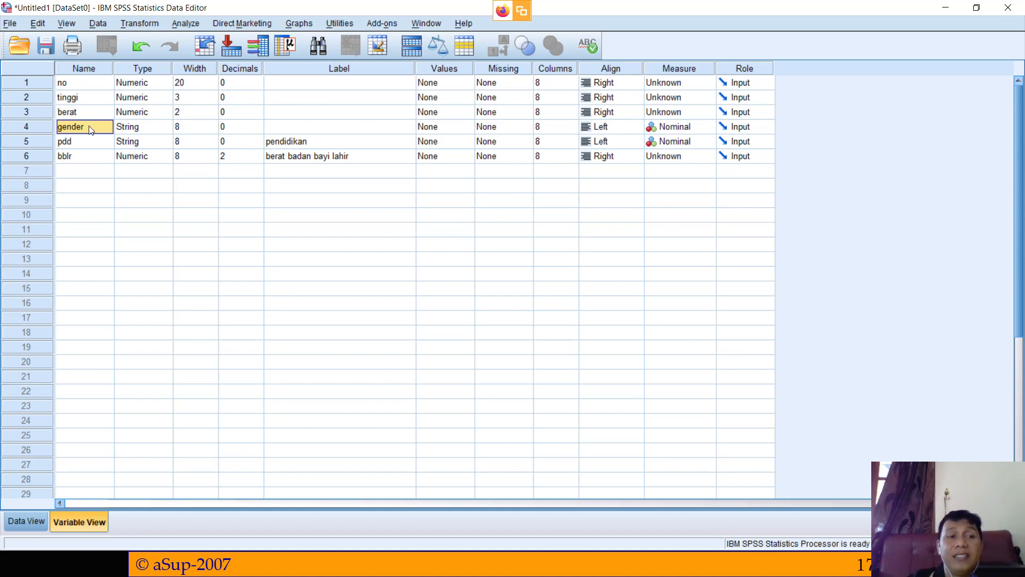
pyautogui.doubleClick(90, 127)
pyautogui.moveTo(90, 127); pyautogui.dragTo(41, 125)
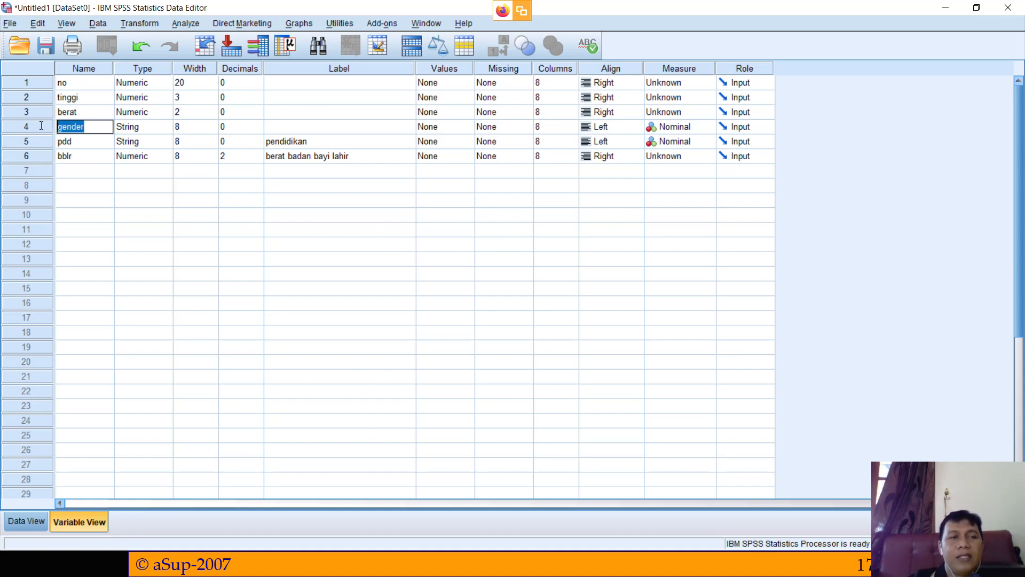
pyautogui.write('j')
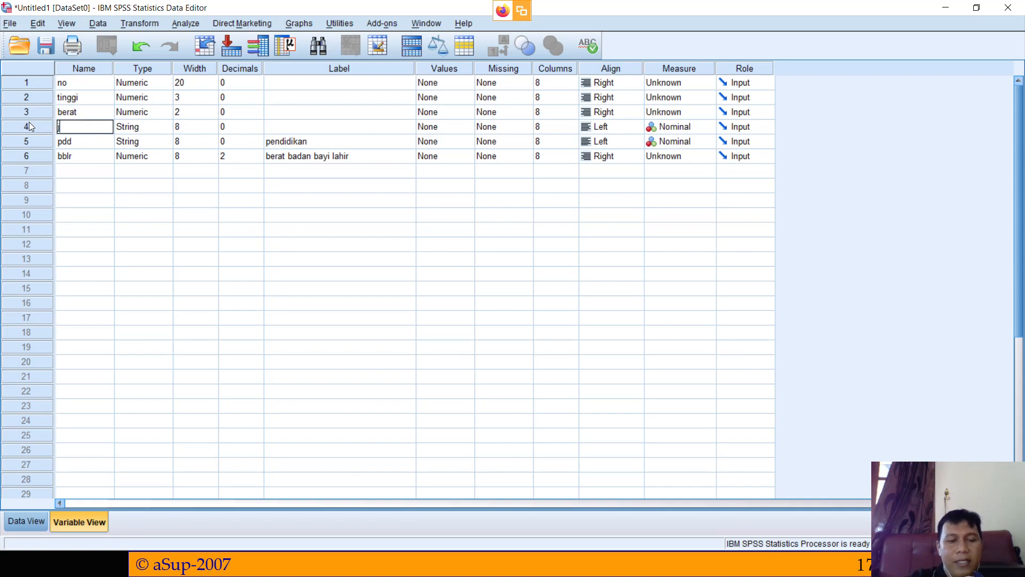
pyautogui.write('enis')
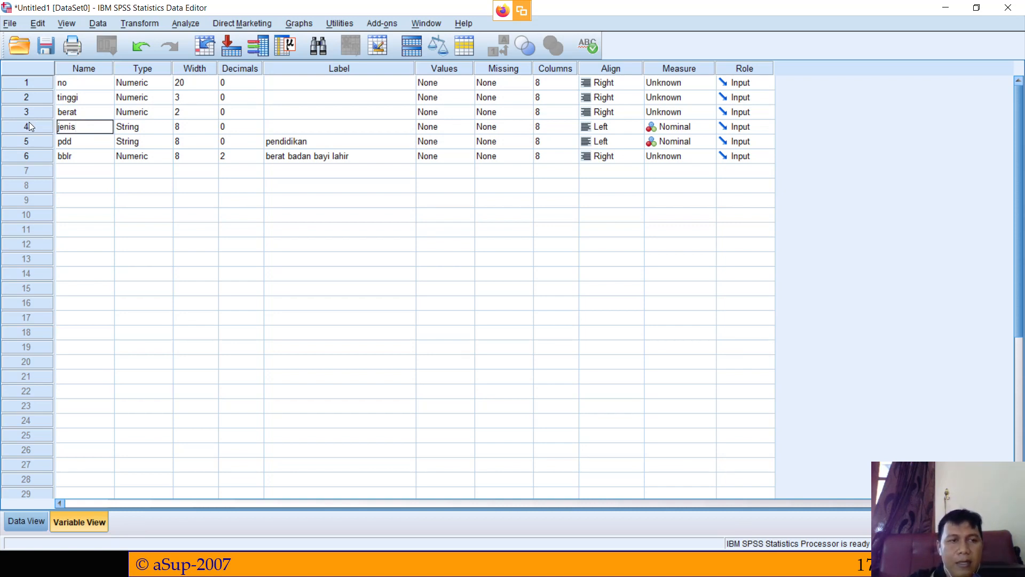
pyautogui.write(' kela')
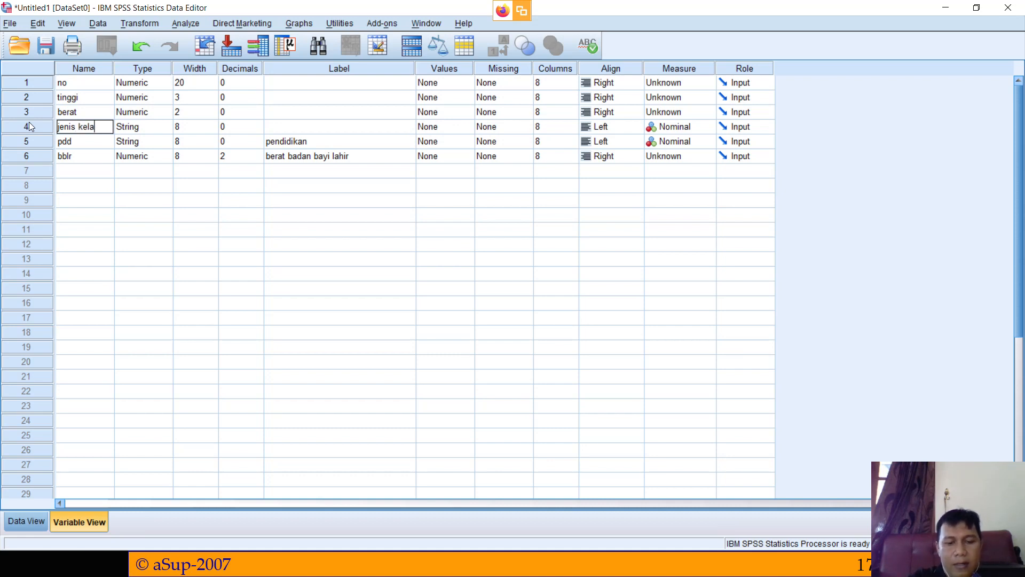
pyautogui.write('min')
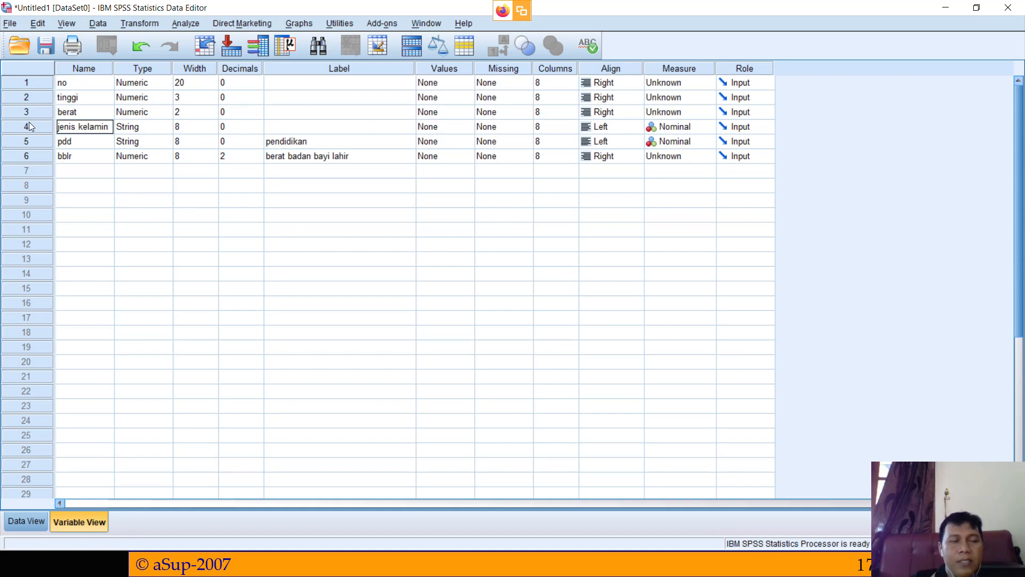
pyautogui.press('Return')
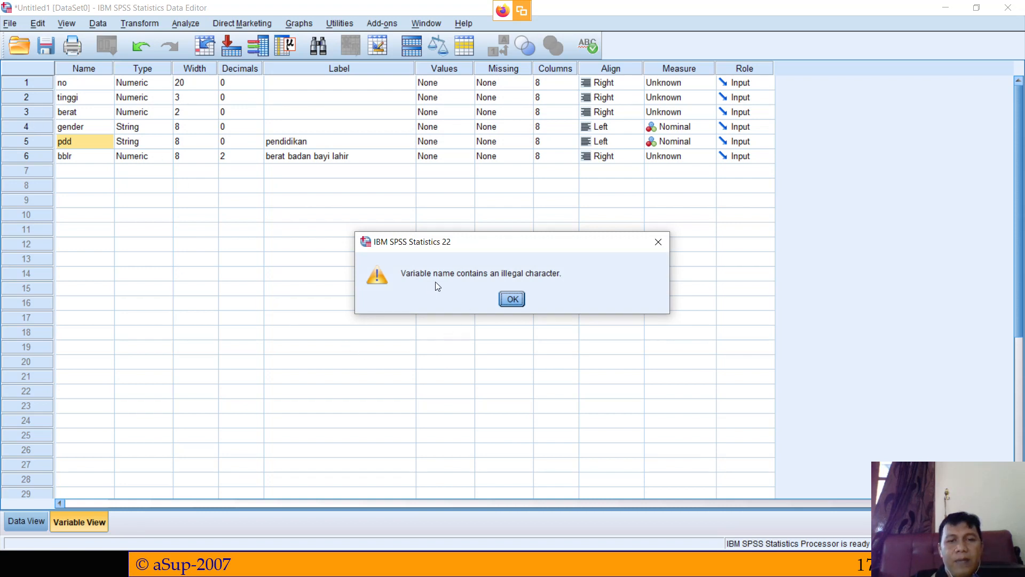
pyautogui.click(518, 300)
# Step: Rename the gender variable as "jeniskelamin", without a space in the name
pyautogui.click(80, 128)
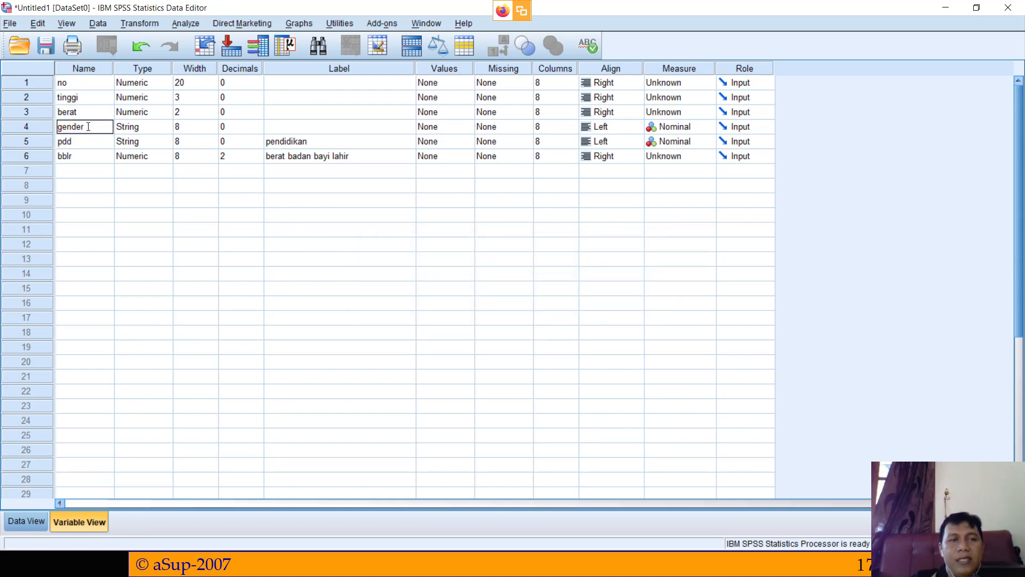
pyautogui.moveTo(91, 126); pyautogui.dragTo(33, 123)
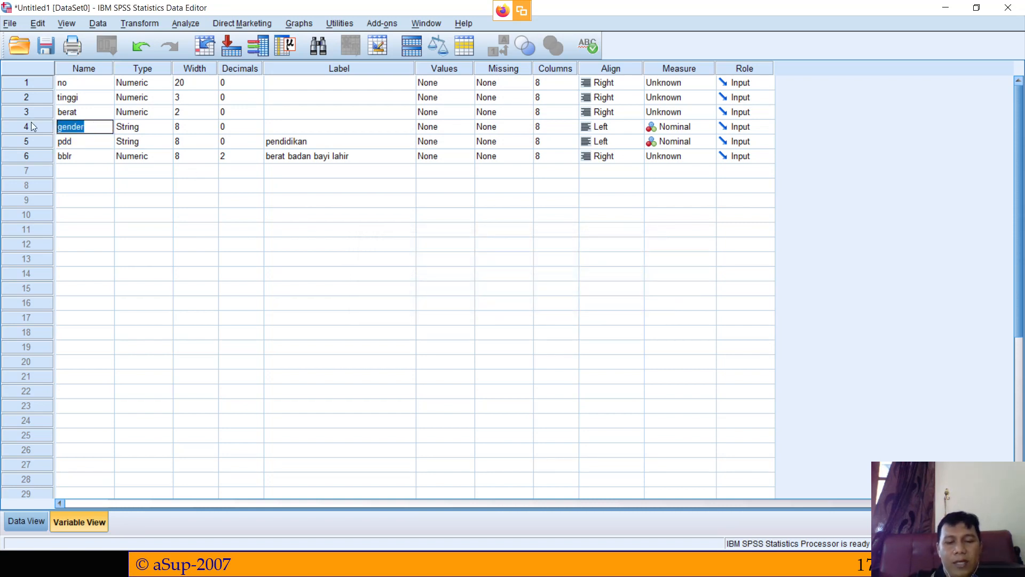
pyautogui.press('BackSpace')
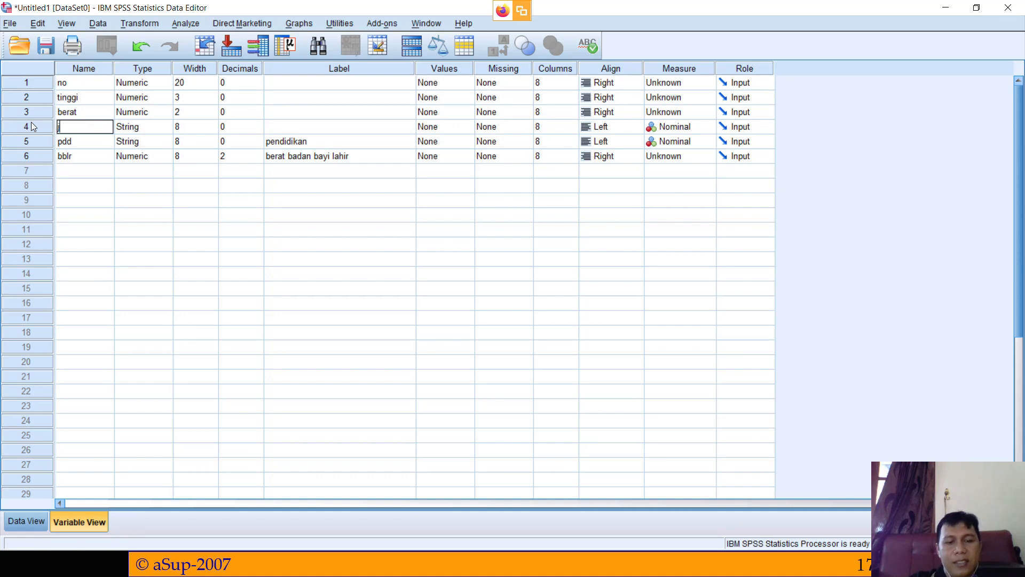
pyautogui.write('jenis')
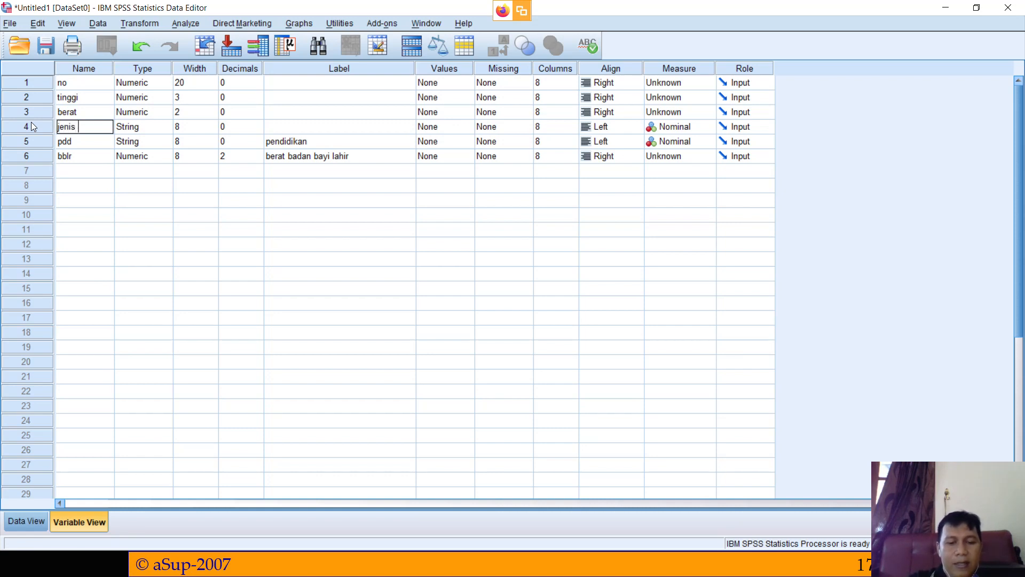
pyautogui.press('BackSpace')
pyautogui.write('kelamin')
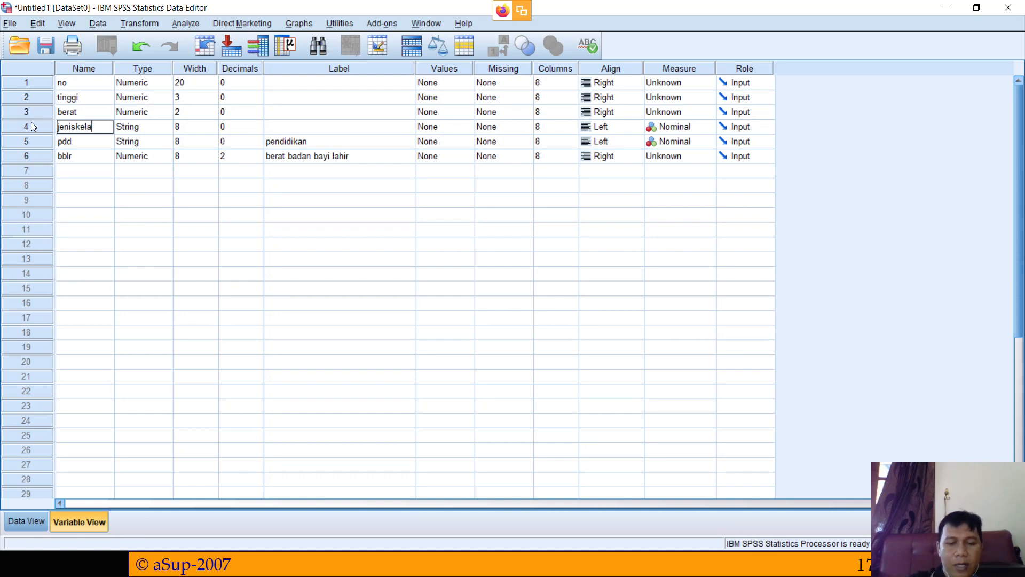
pyautogui.press('Return')
pyautogui.press('Return')
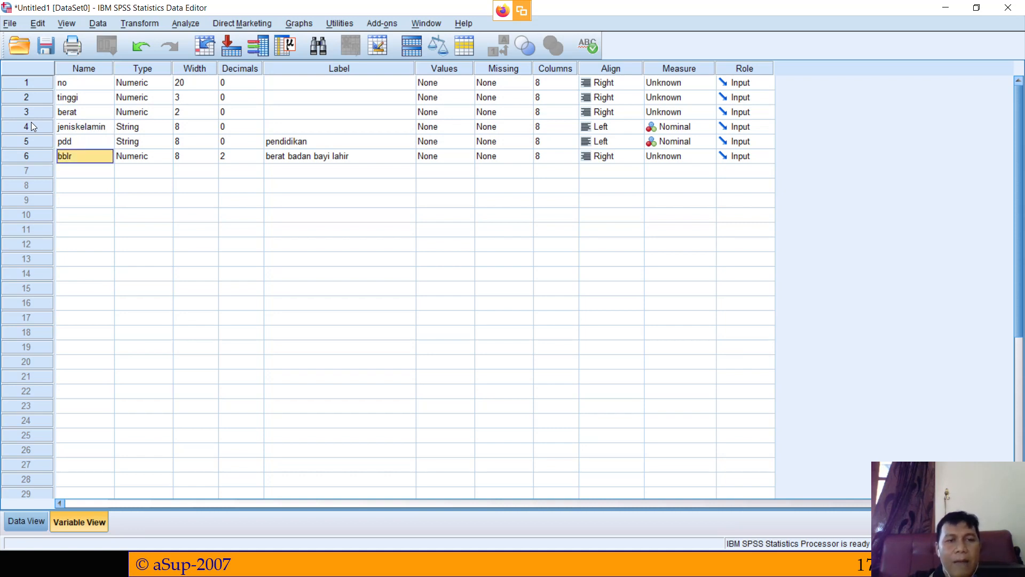
pyautogui.click(332, 128)
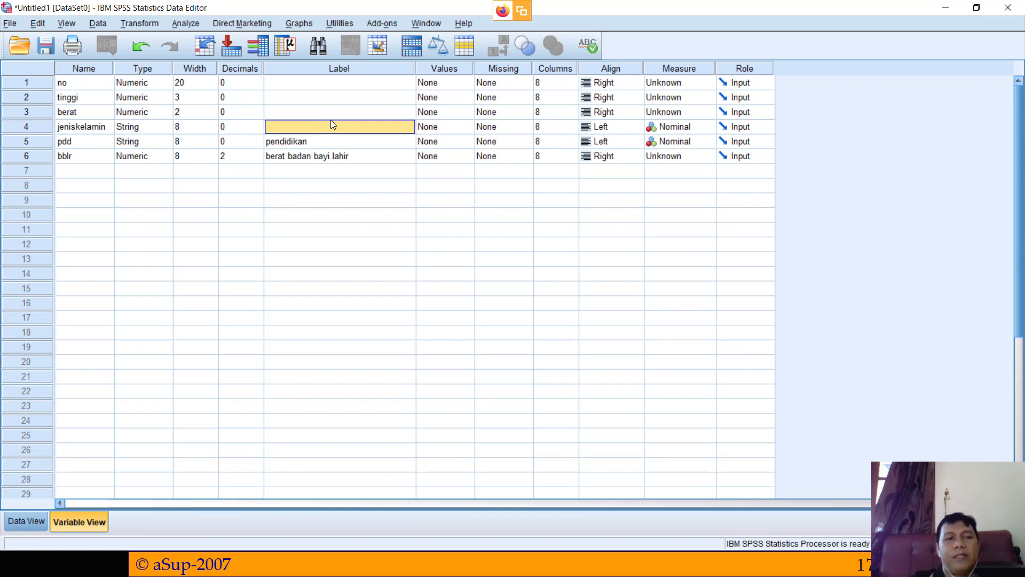
# Step: Shorten the name of the jeniskelamin variable to "jnskel"
pyautogui.click(94, 131)
pyautogui.click(93, 131)
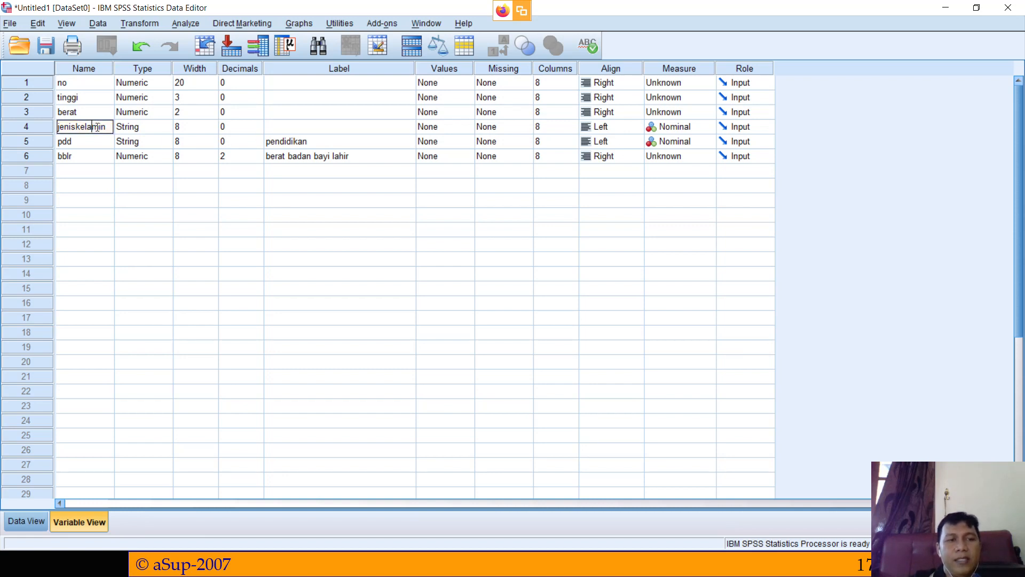
pyautogui.moveTo(109, 126); pyautogui.dragTo(34, 127)
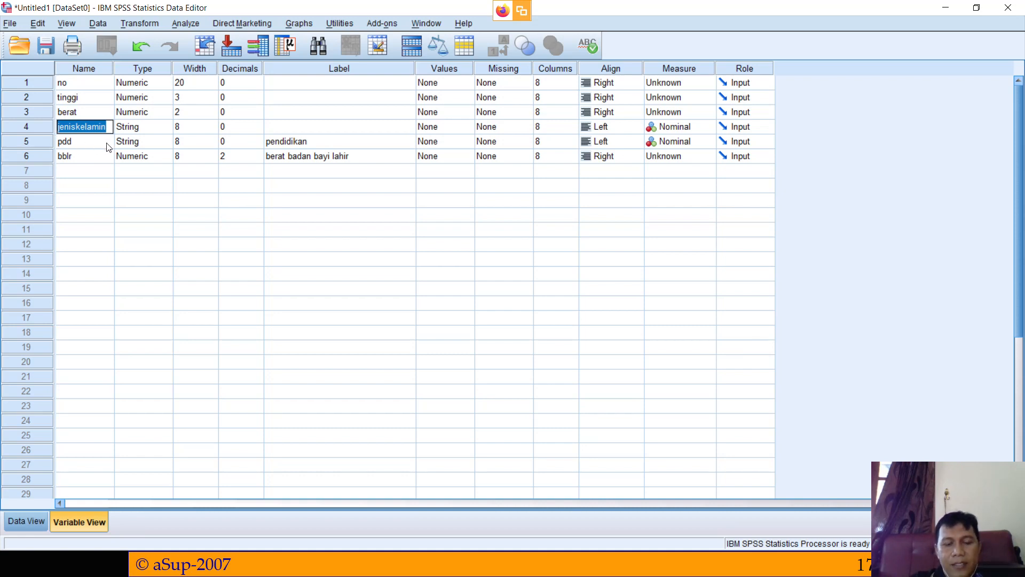
pyautogui.write('jnske')
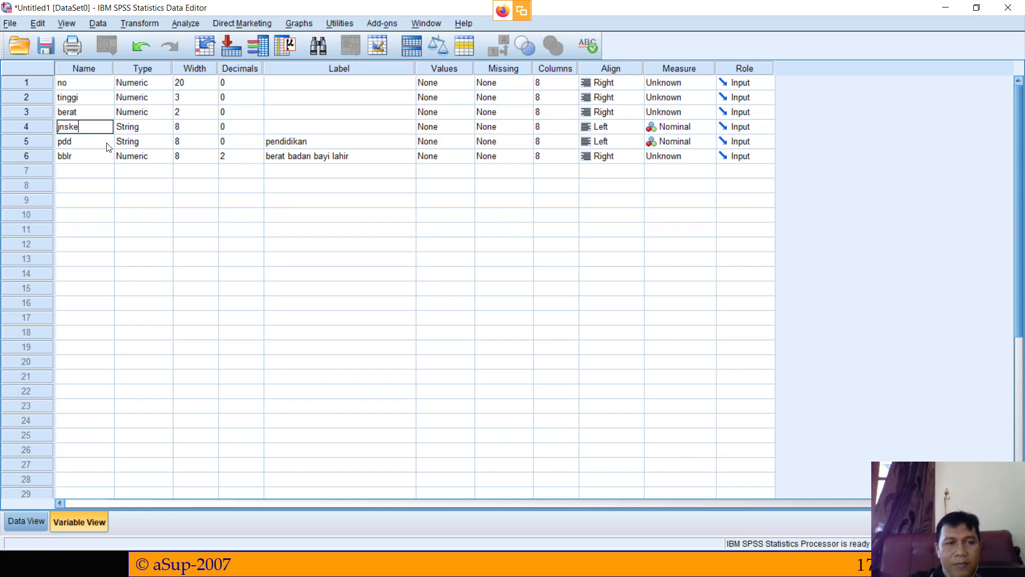
pyautogui.write('l')
pyautogui.press('Return')
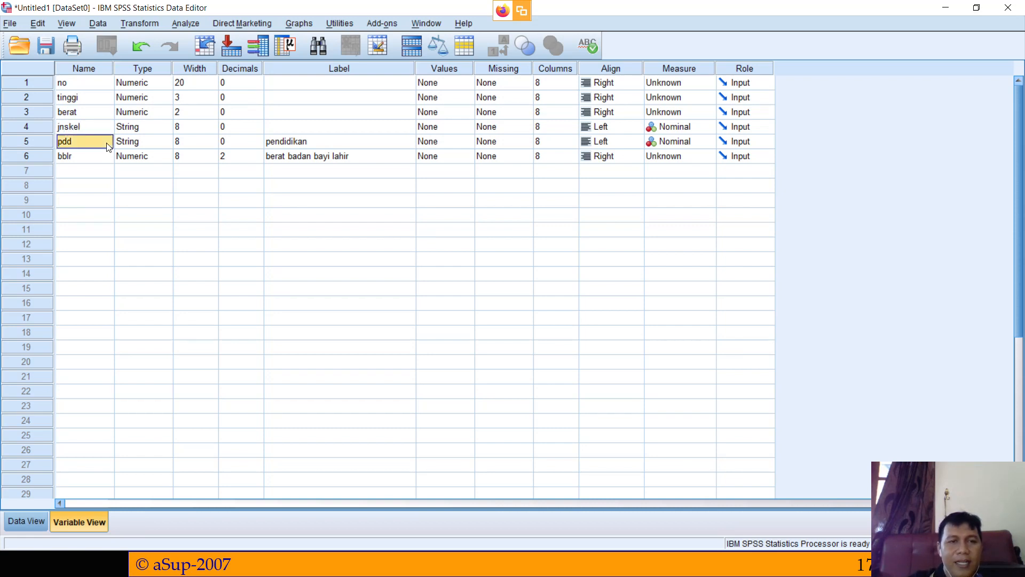
# Step: Label the jnskel variable "jenis kelamin"
pyautogui.click(349, 130)
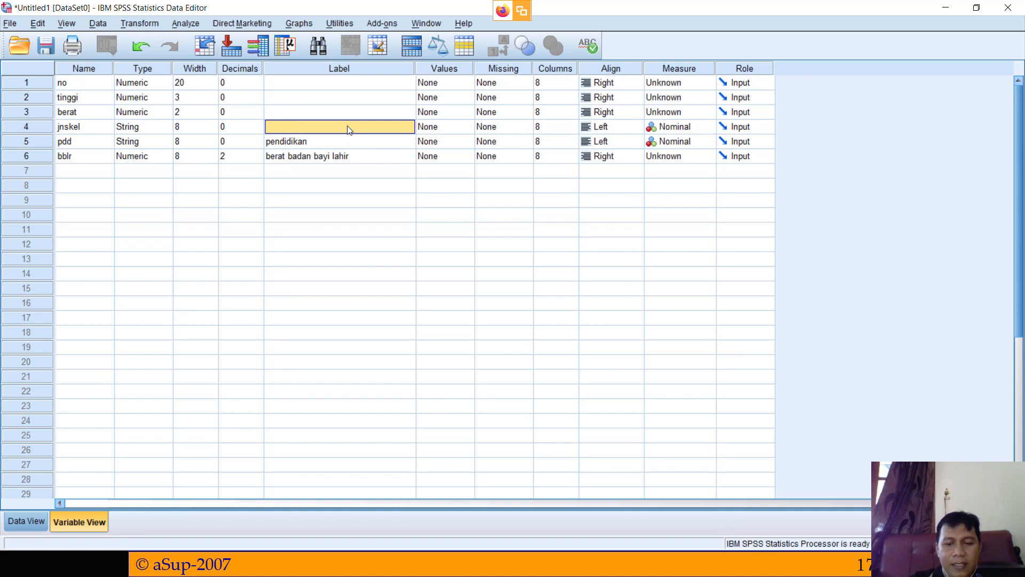
pyautogui.write('jenis k')
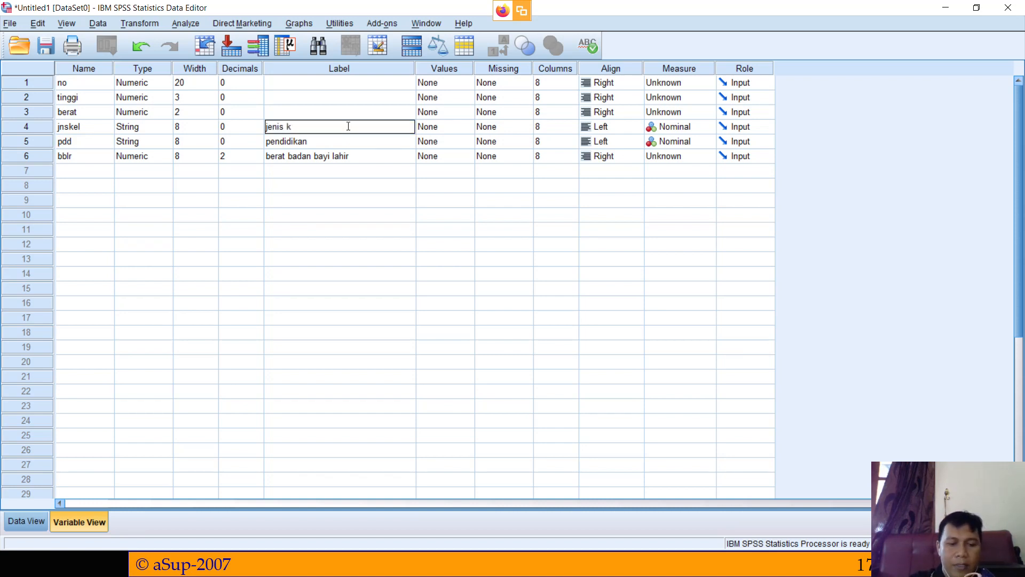
pyautogui.write('elamin')
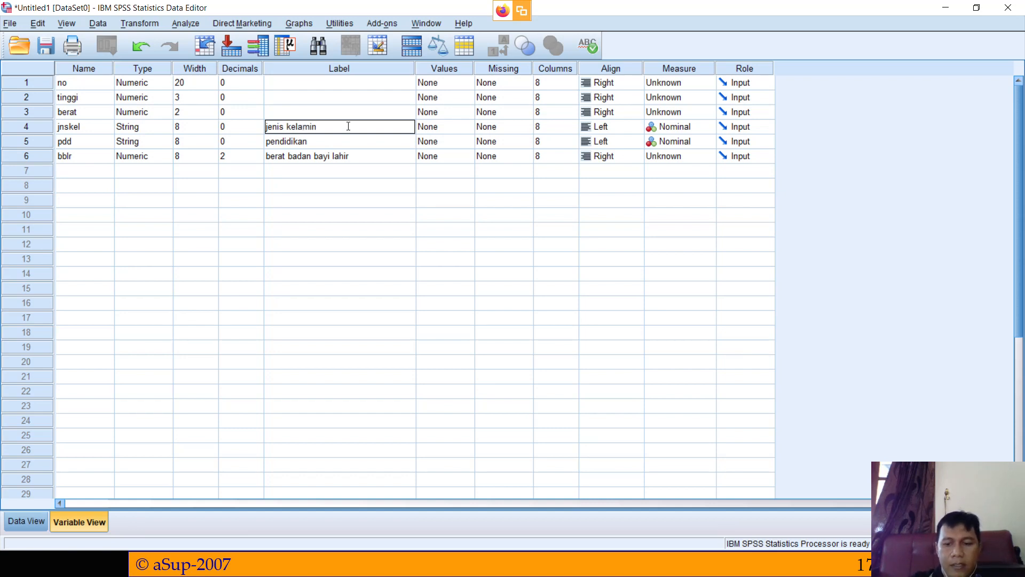
pyautogui.press('Return')
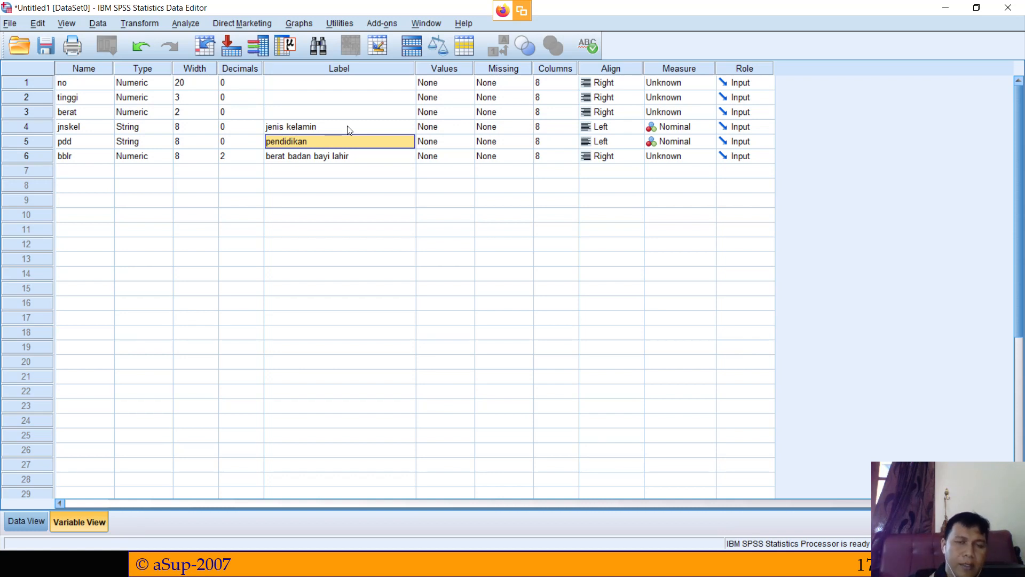
# Step: Label the berat variable "berat badan pasien"
pyautogui.click(281, 113)
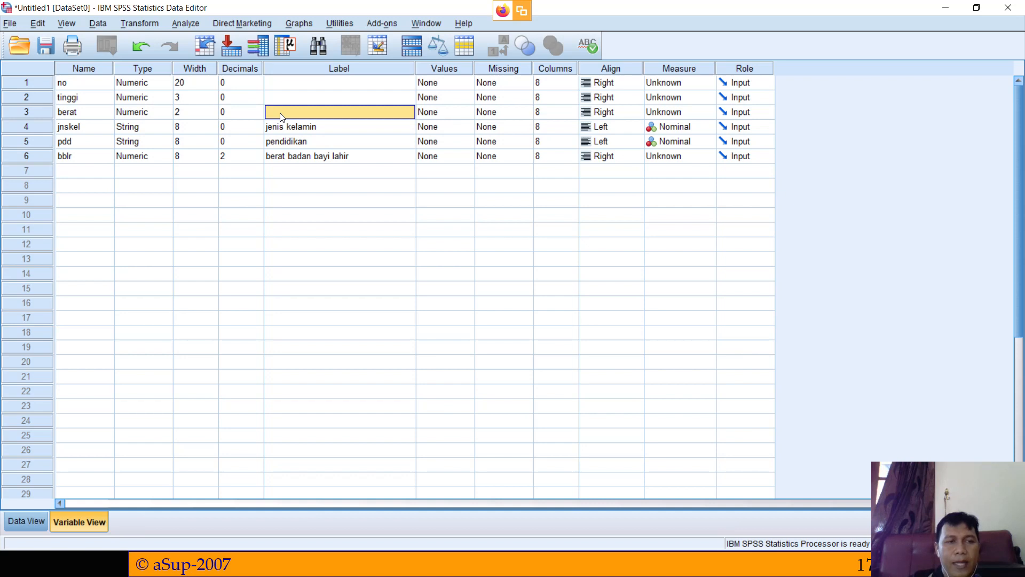
pyautogui.write('bera')
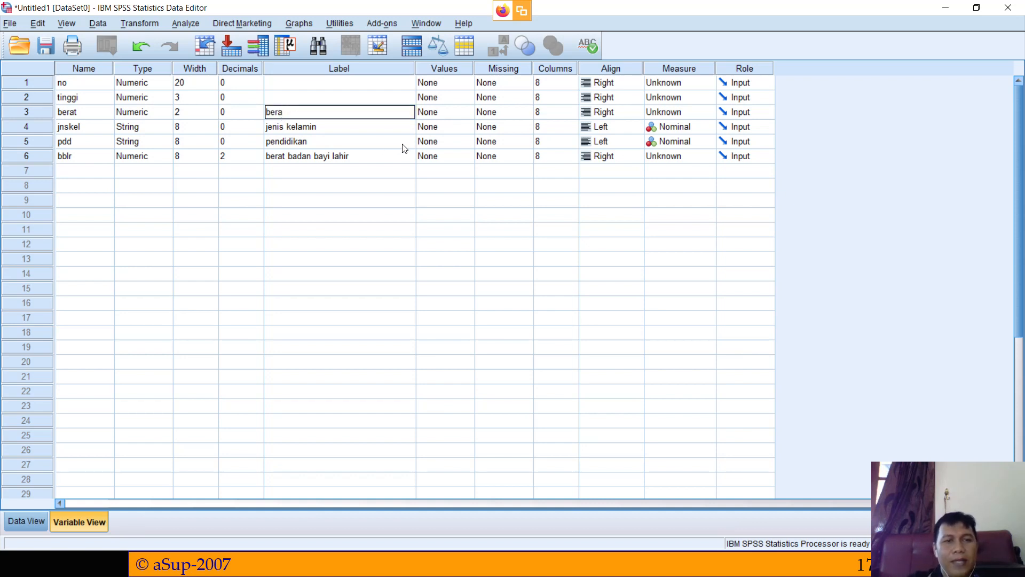
pyautogui.write('t bad')
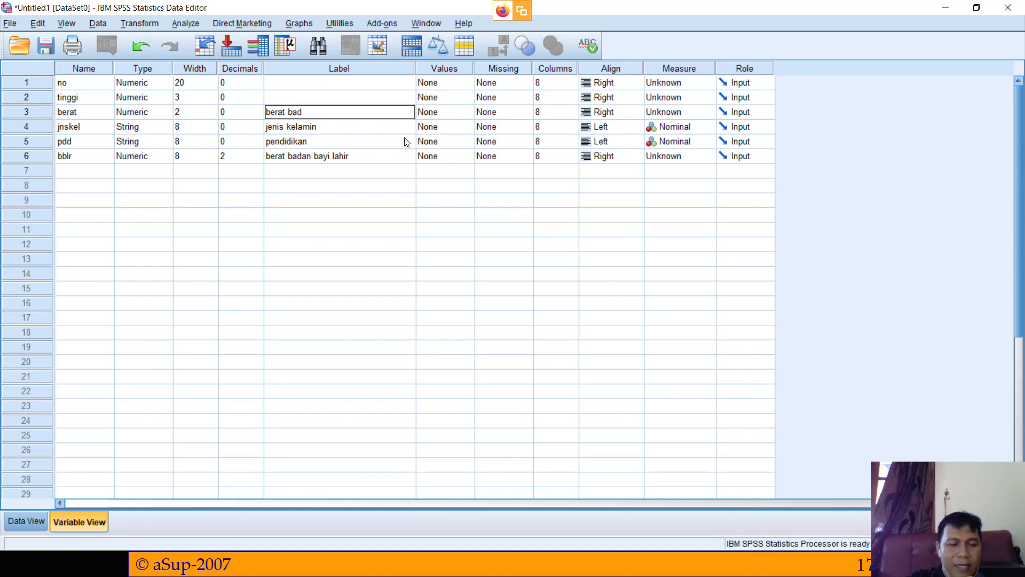
pyautogui.write('an p')
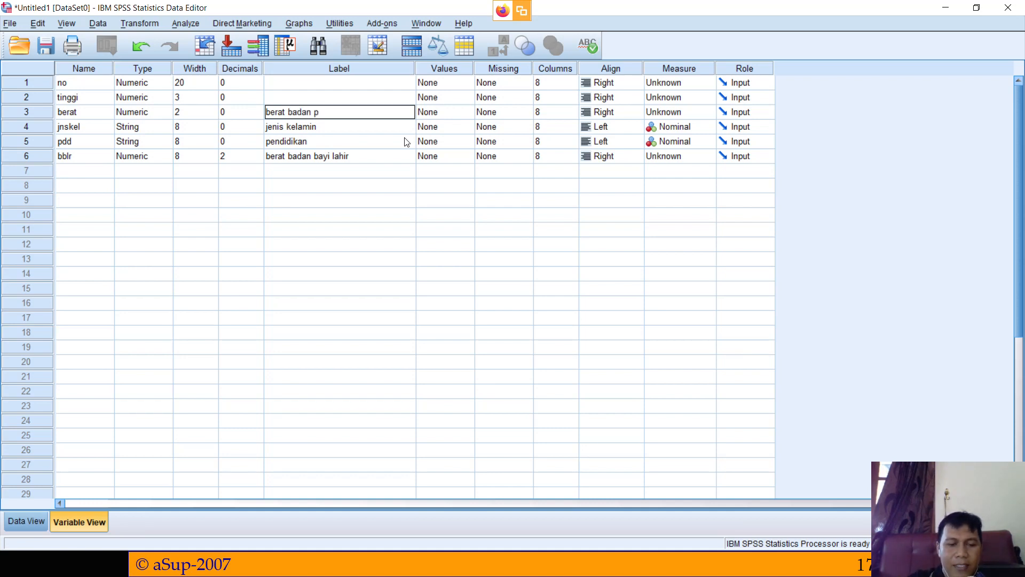
pyautogui.write('asie')
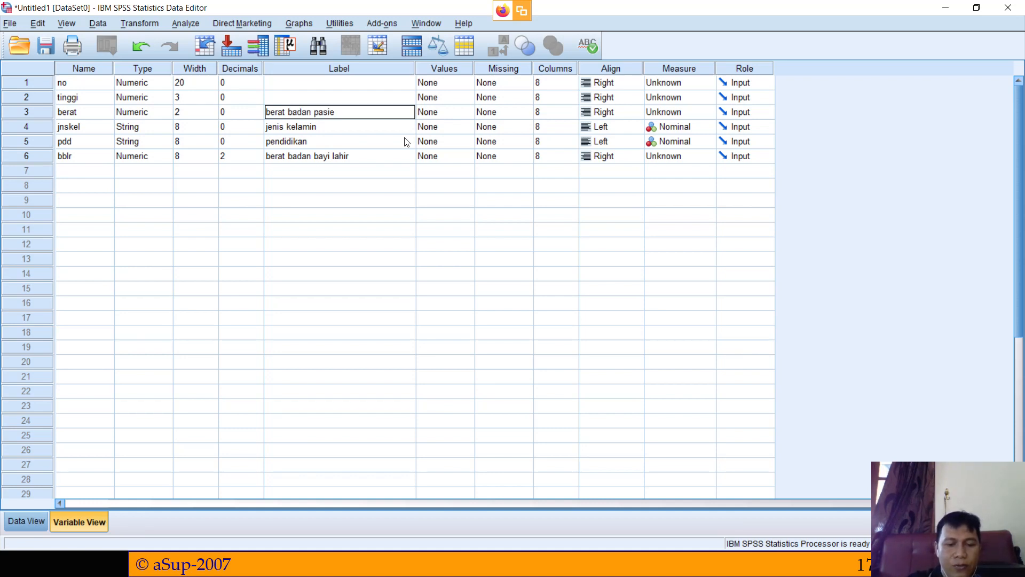
pyautogui.write('n')
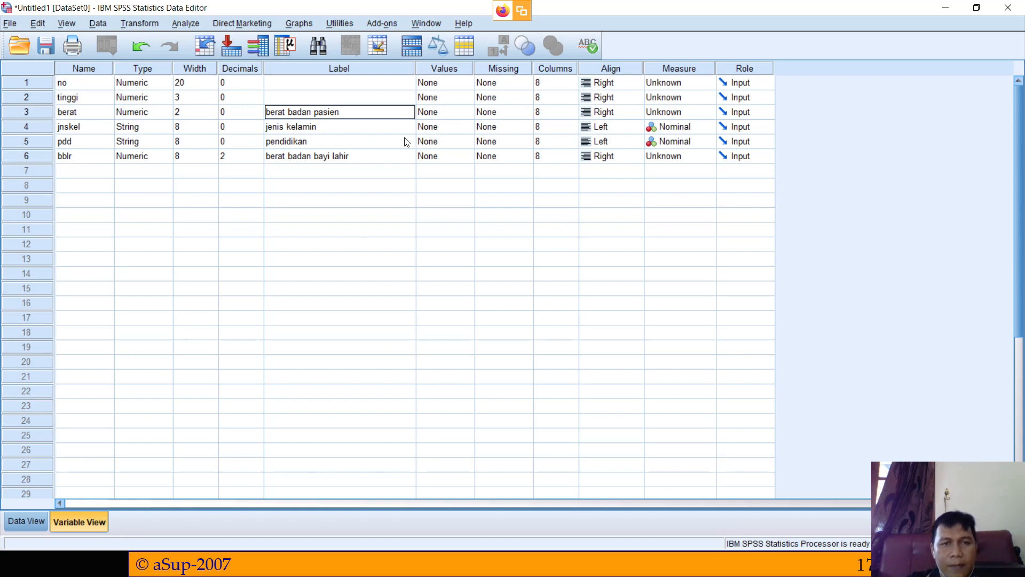
# Step: Label the tinggi variable "tinngi badan pasien"
pyautogui.click(355, 100)
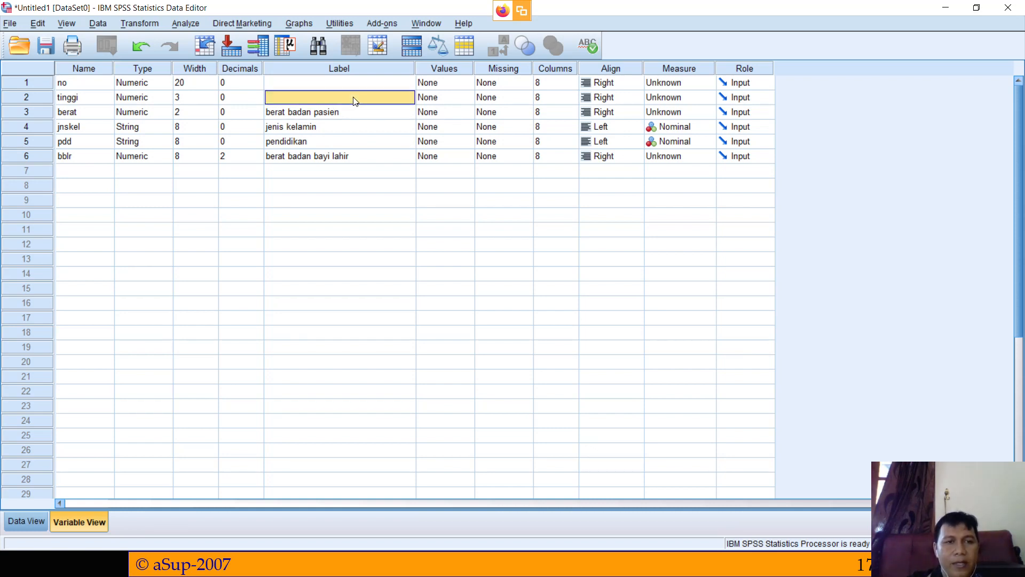
pyautogui.write('t')
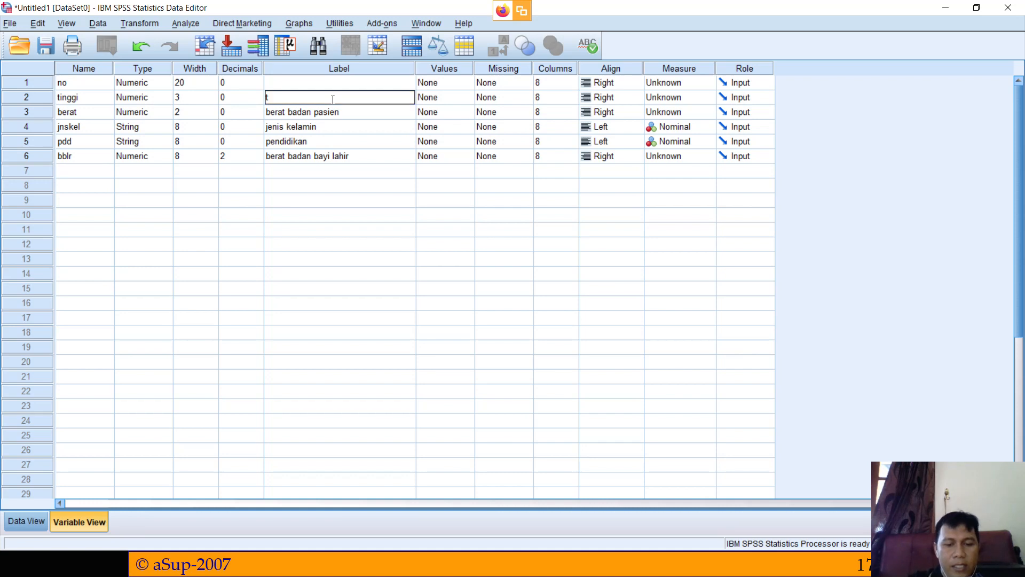
pyautogui.write('inggi badan')
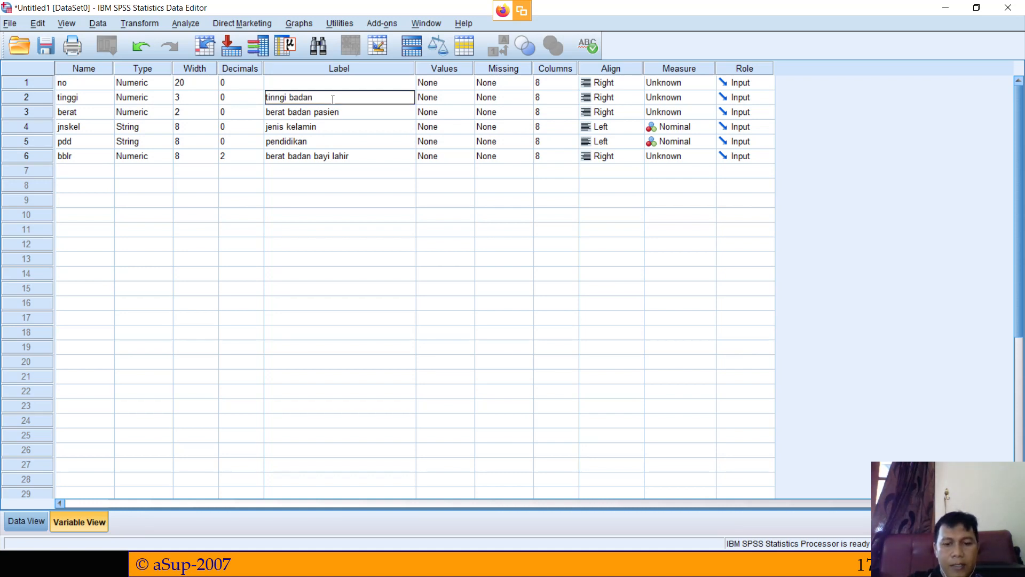
pyautogui.write(' pasie')
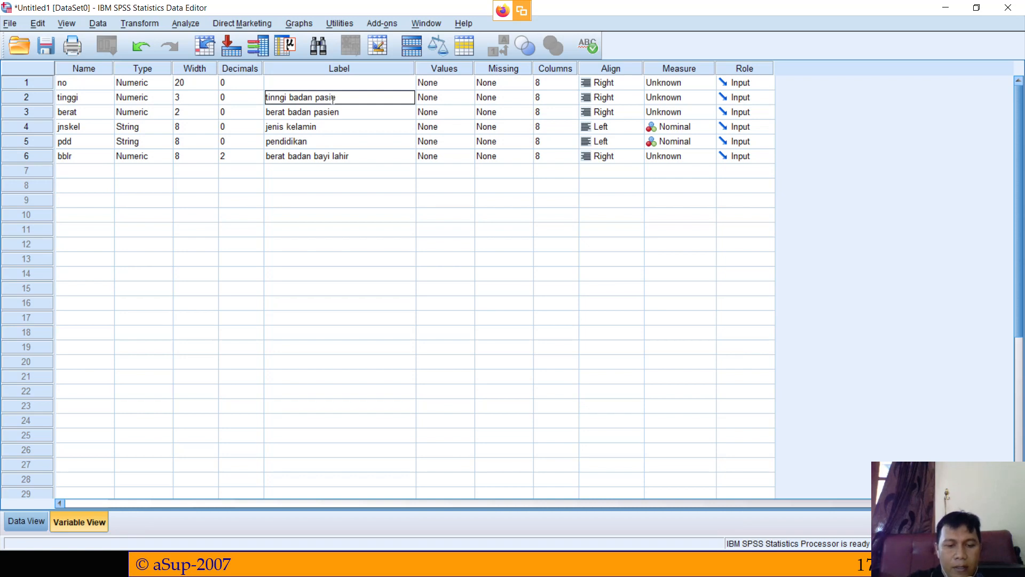
pyautogui.write('n')
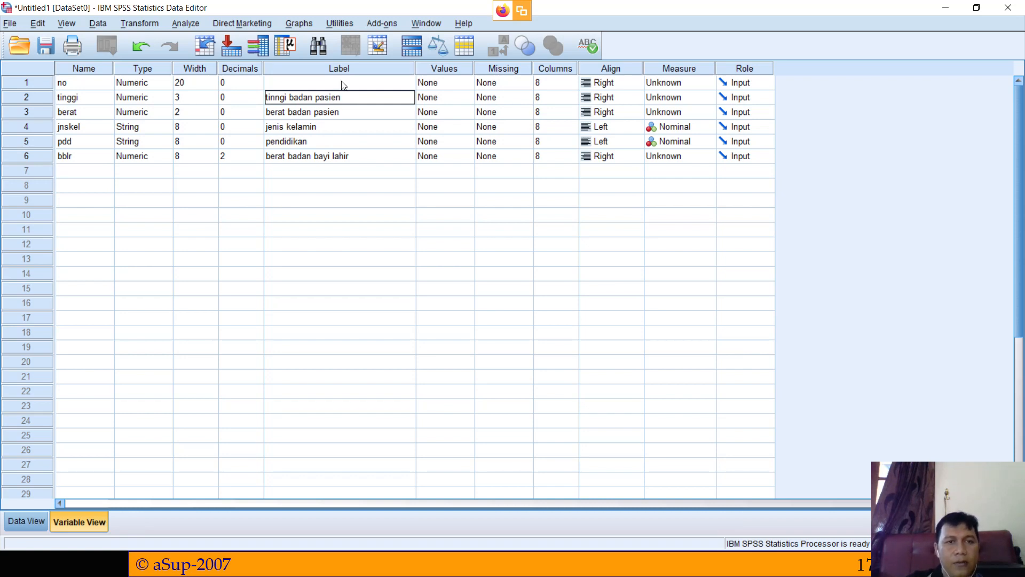
# Step: Label the no variable "no responden"
pyautogui.click(341, 82)
pyautogui.write('no')
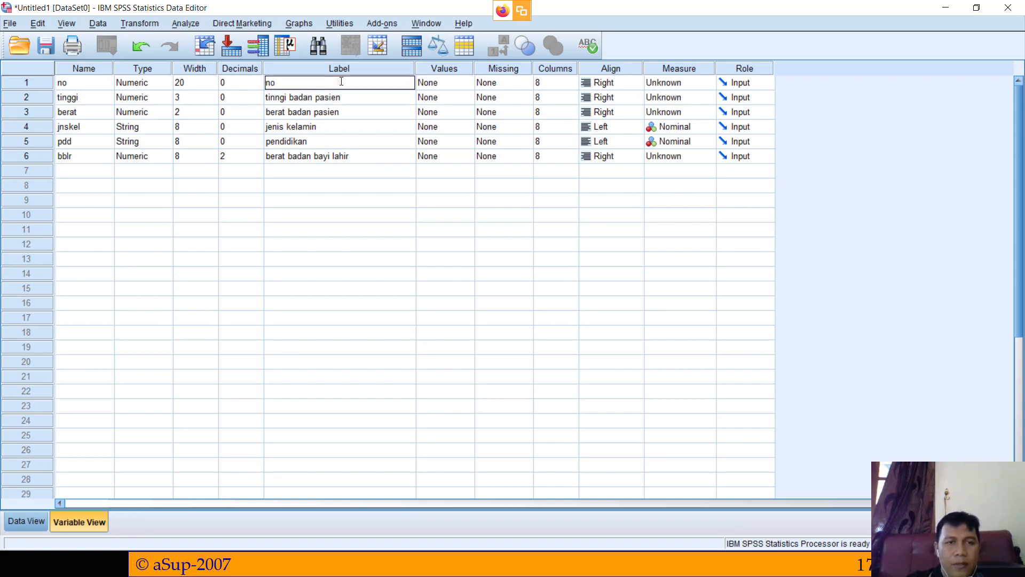
pyautogui.write(' responden')
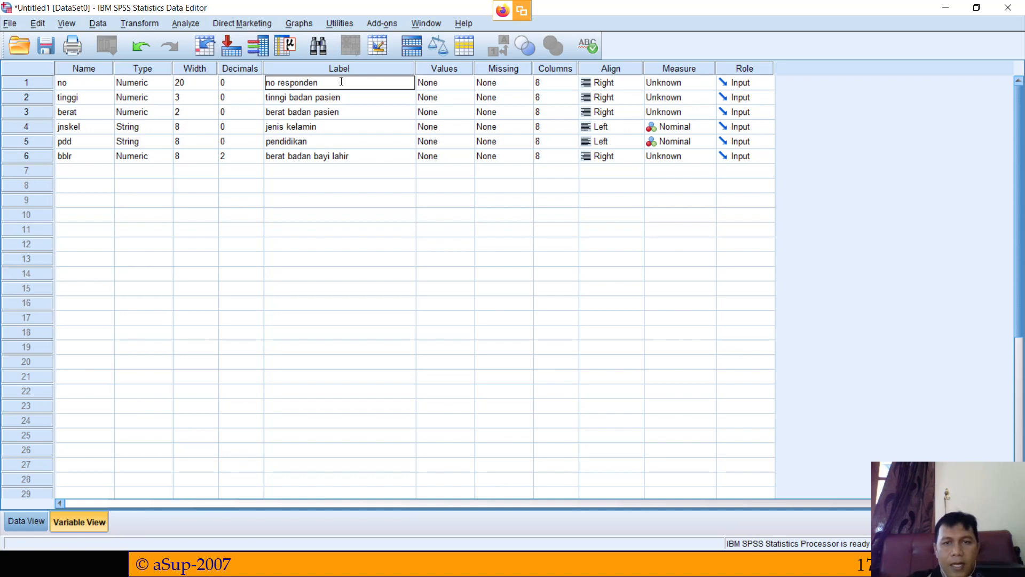
pyautogui.click(326, 153)
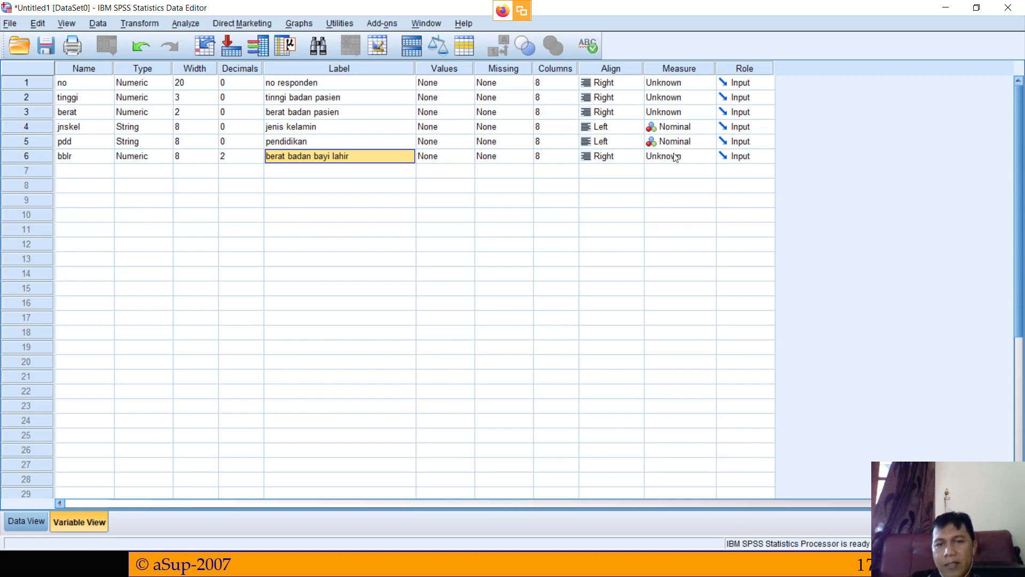
# Step: Set the measurement level of the tinggi, berat and bblr variables to Scale
pyautogui.click(696, 128)
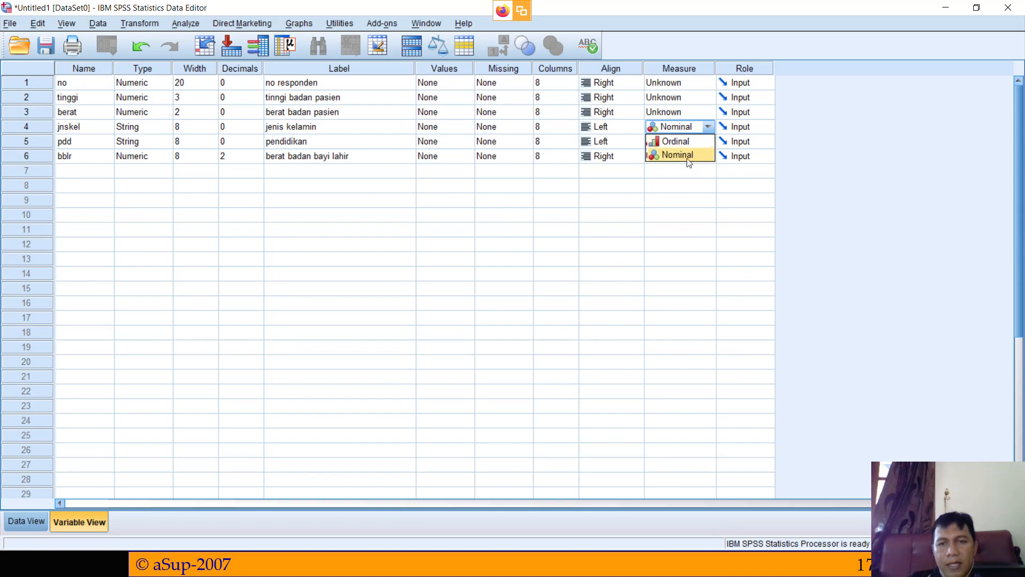
pyautogui.click(861, 261)
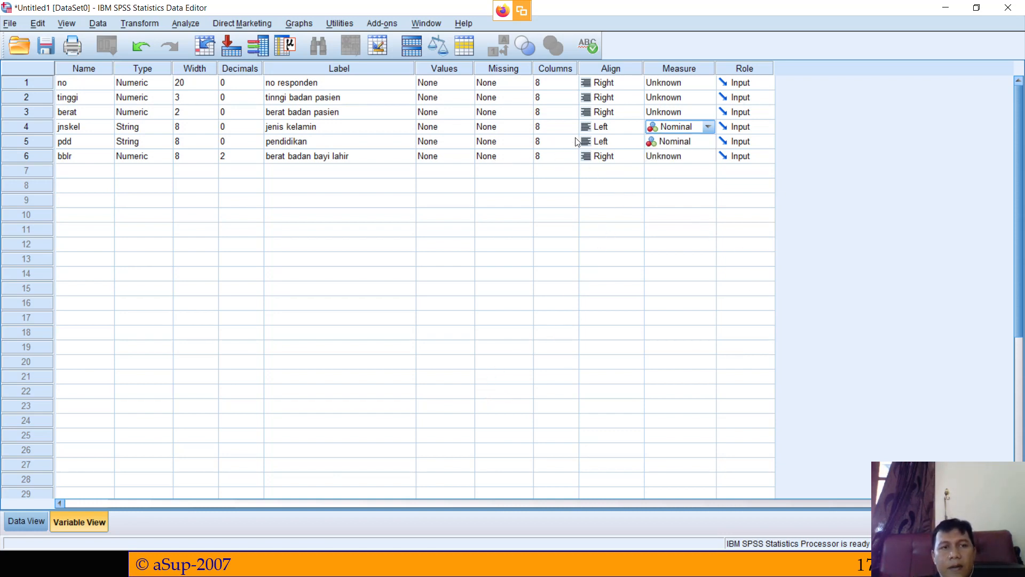
pyautogui.click(699, 101)
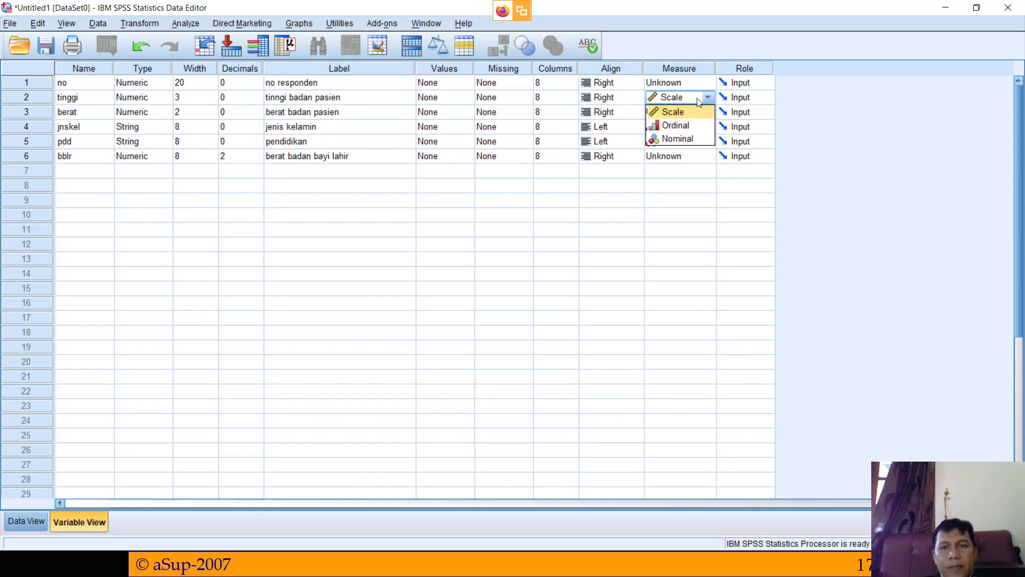
pyautogui.click(698, 117)
pyautogui.click(700, 118)
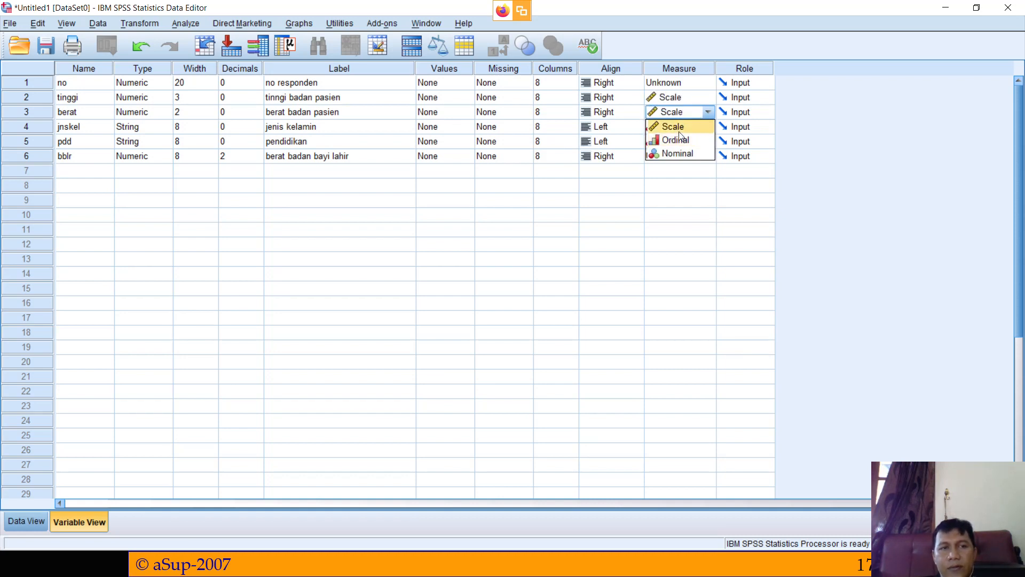
pyautogui.click(681, 132)
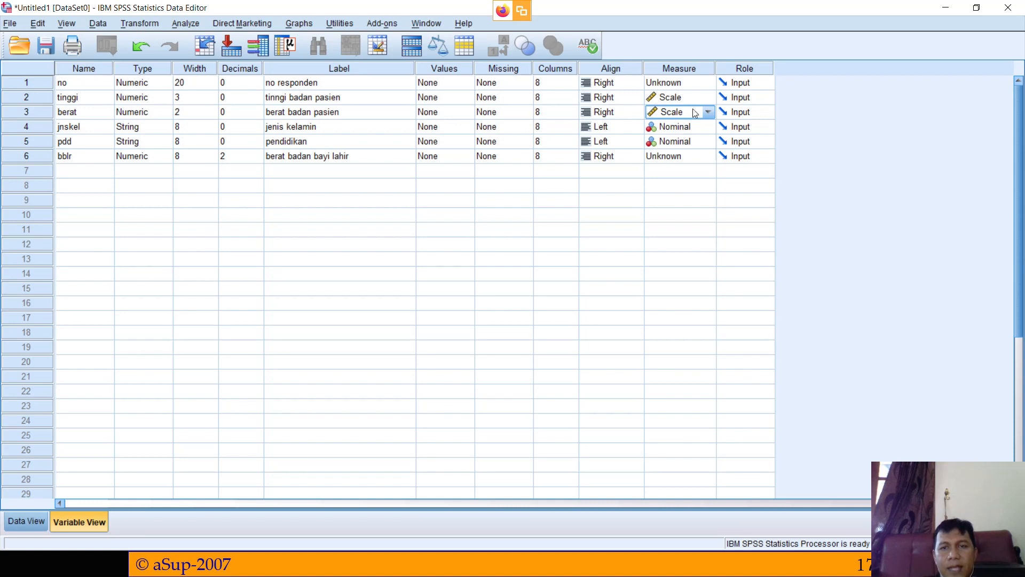
pyautogui.click(686, 162)
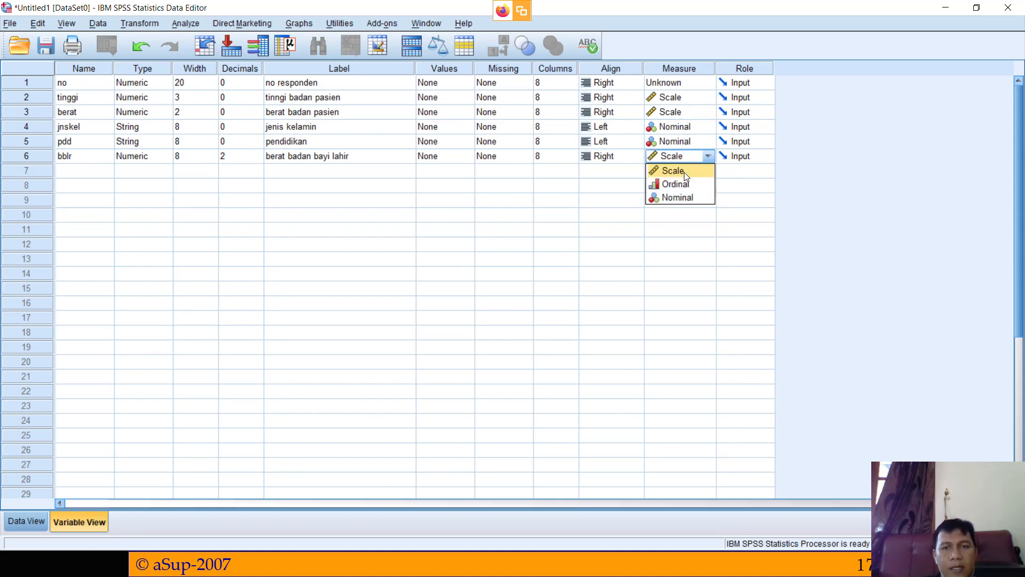
pyautogui.click(684, 172)
# Step: Delete the bblr variable from the variable list
pyautogui.click(45, 155)
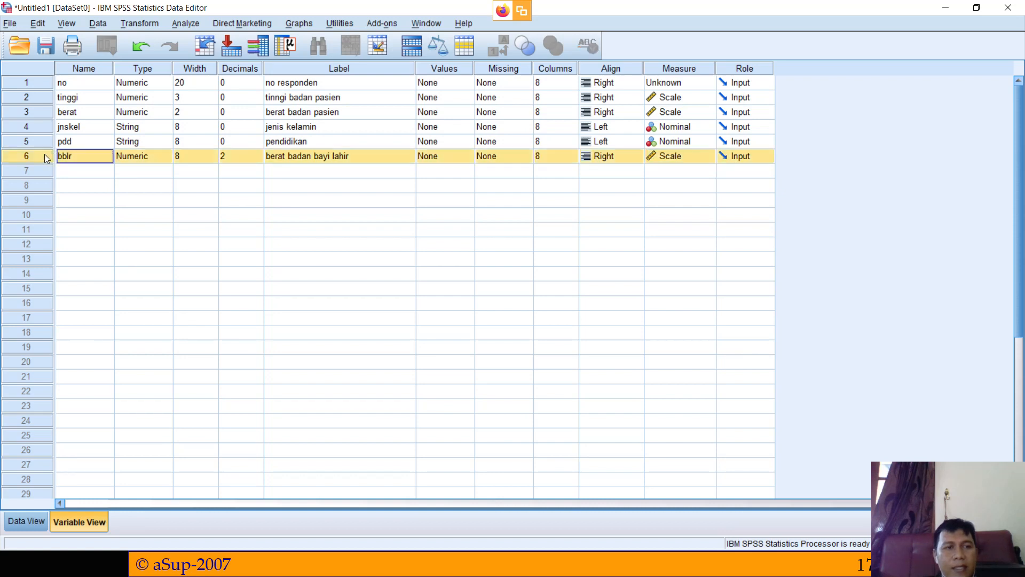
pyautogui.rightClick(44, 154)
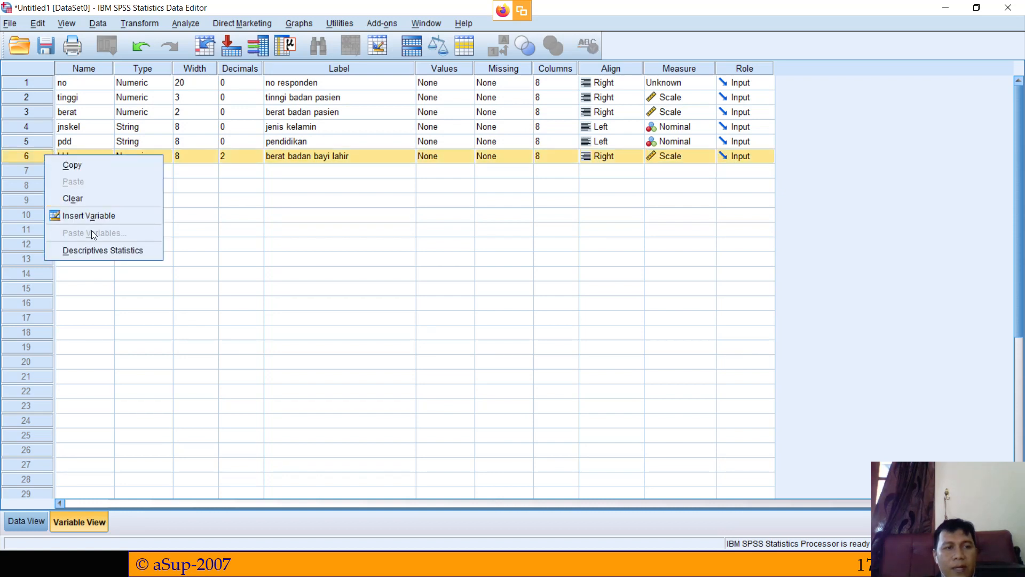
pyautogui.click(103, 201)
# Step: Set the measurement level of the no variable to Scale
pyautogui.click(696, 86)
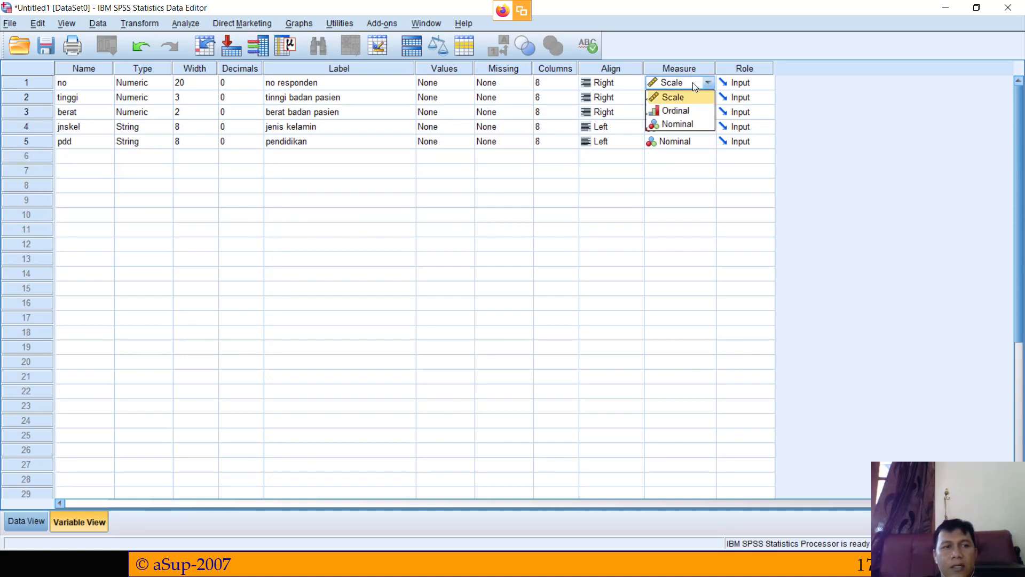
pyautogui.click(708, 83)
pyautogui.click(706, 84)
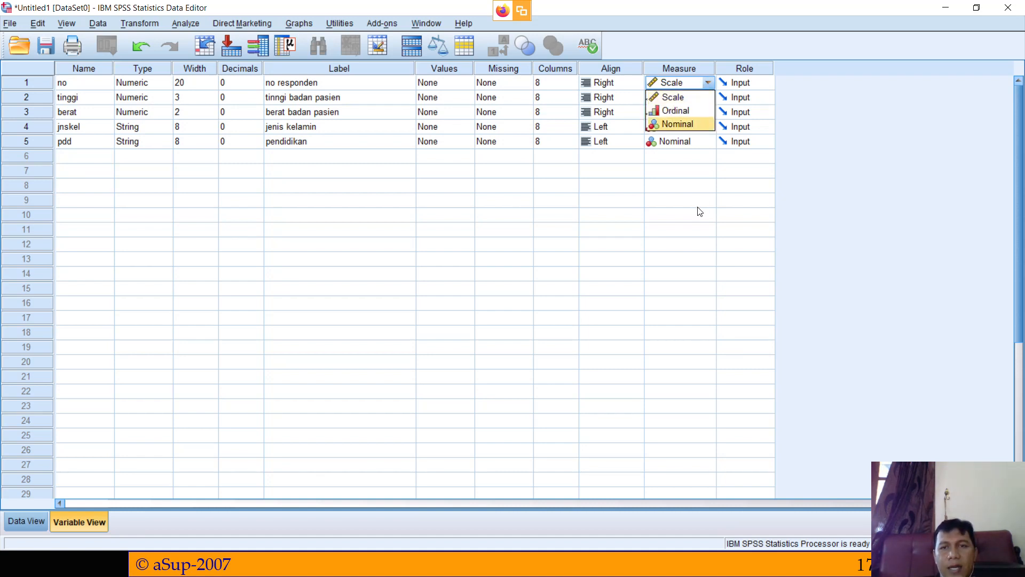
pyautogui.click(697, 203)
pyautogui.click(683, 86)
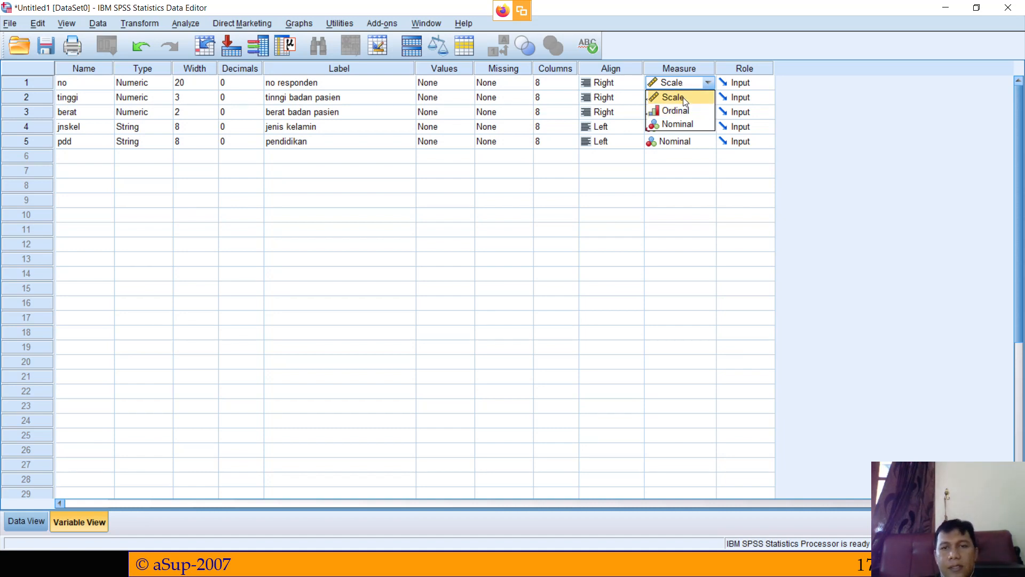
pyautogui.click(700, 143)
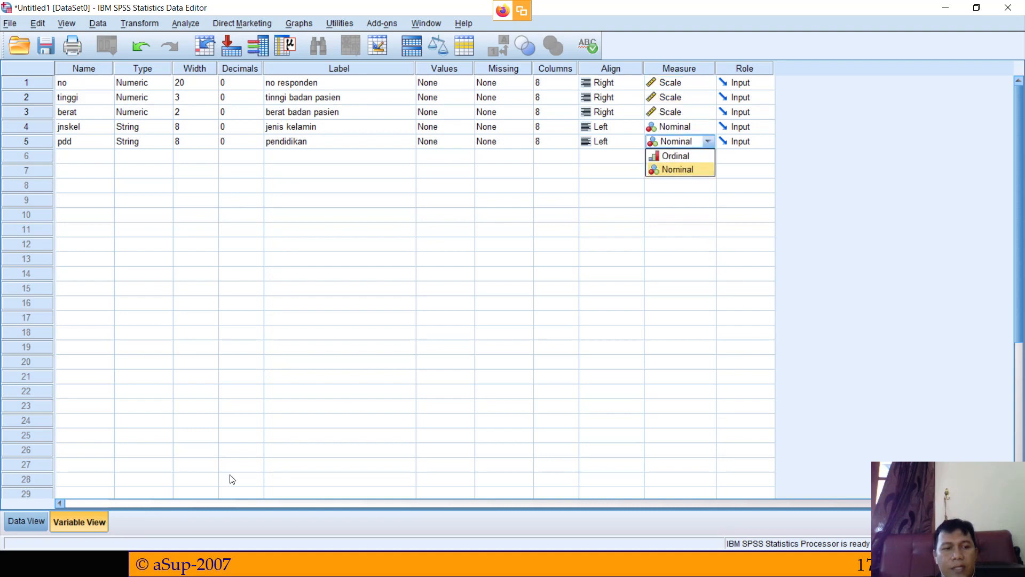
pyautogui.click(28, 521)
pyautogui.hotkey('alt', 'Tab')
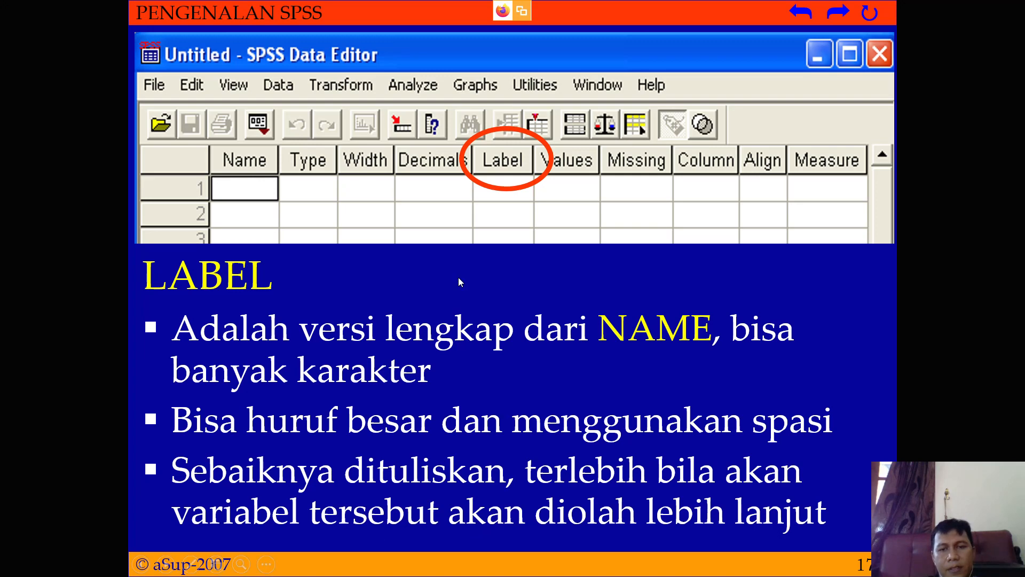
pyautogui.click(537, 238)
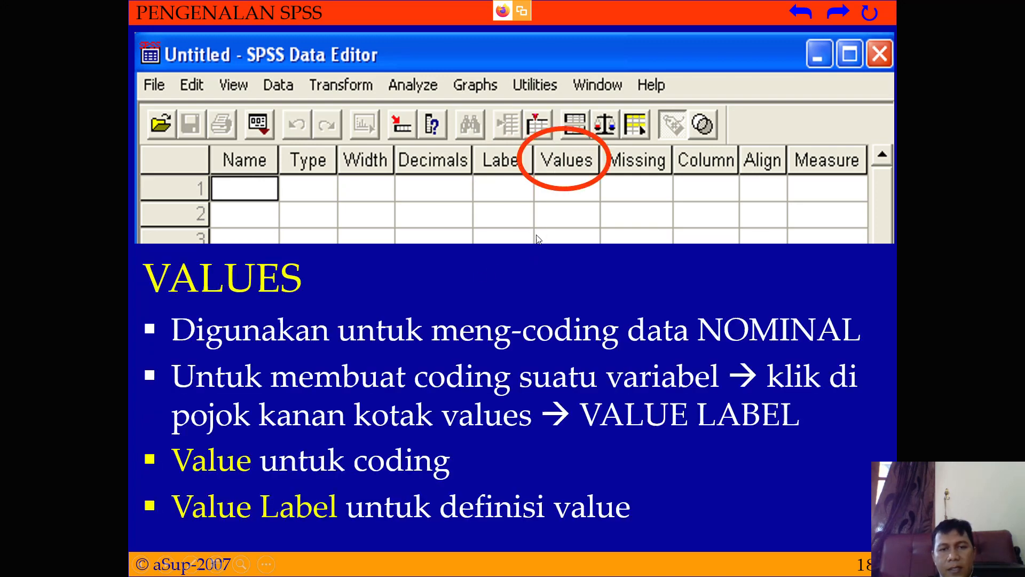
pyautogui.press('Left')
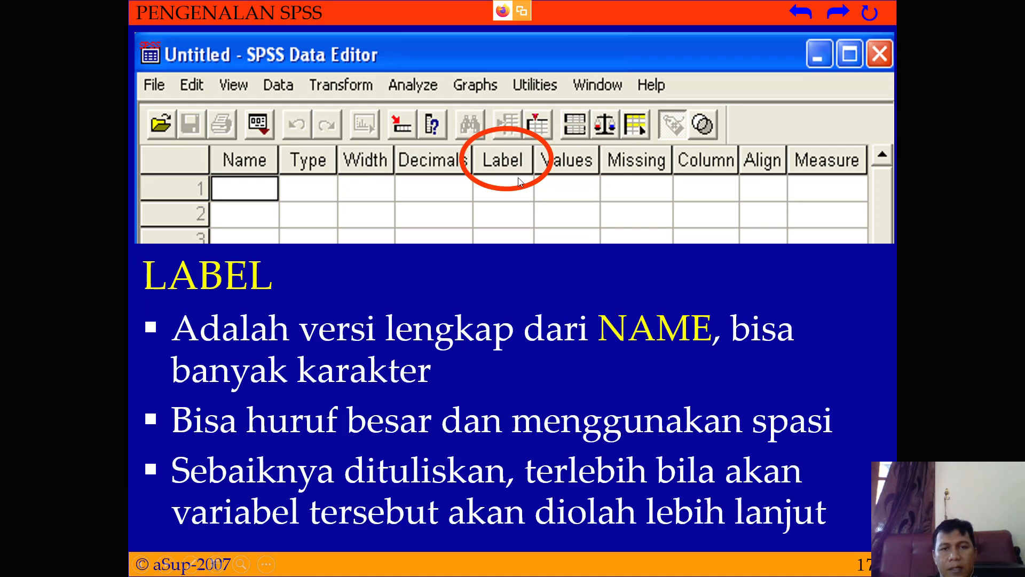
pyautogui.click(540, 190)
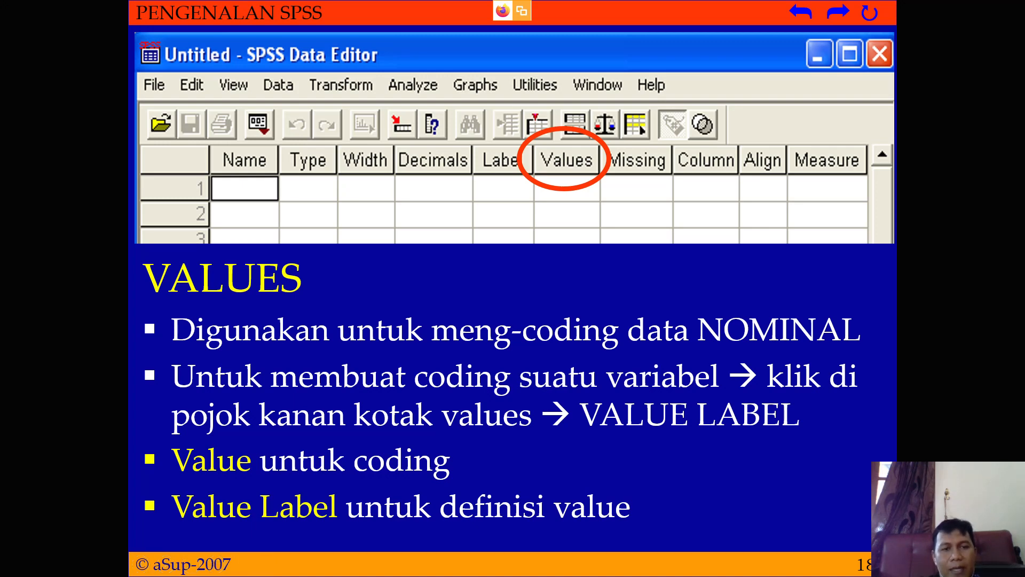
pyautogui.hotkey('alt', 'Tab')
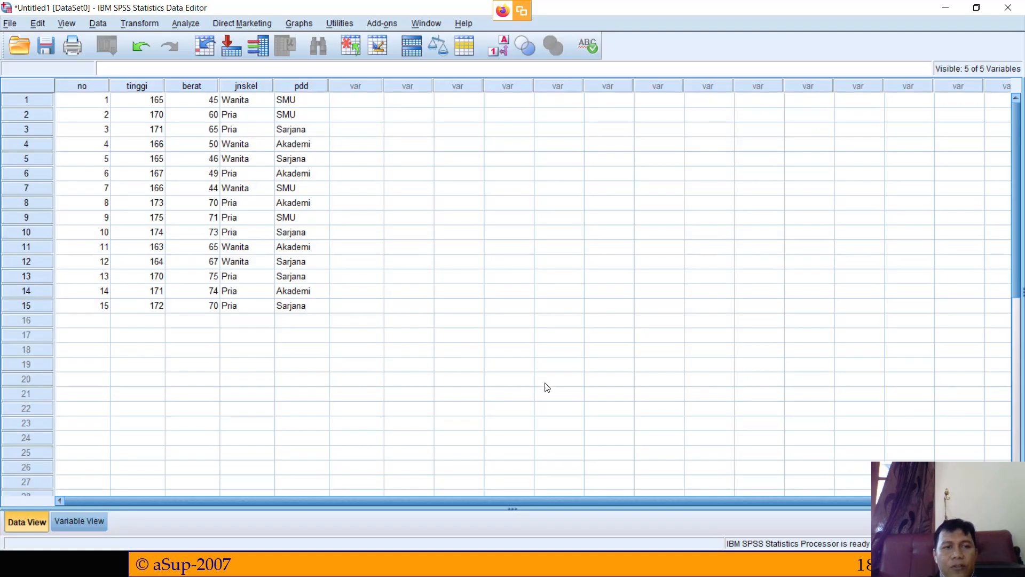
# Step: Examine the jnskel variable and its text entries in the patient data as a candidate for coding
pyautogui.click(98, 514)
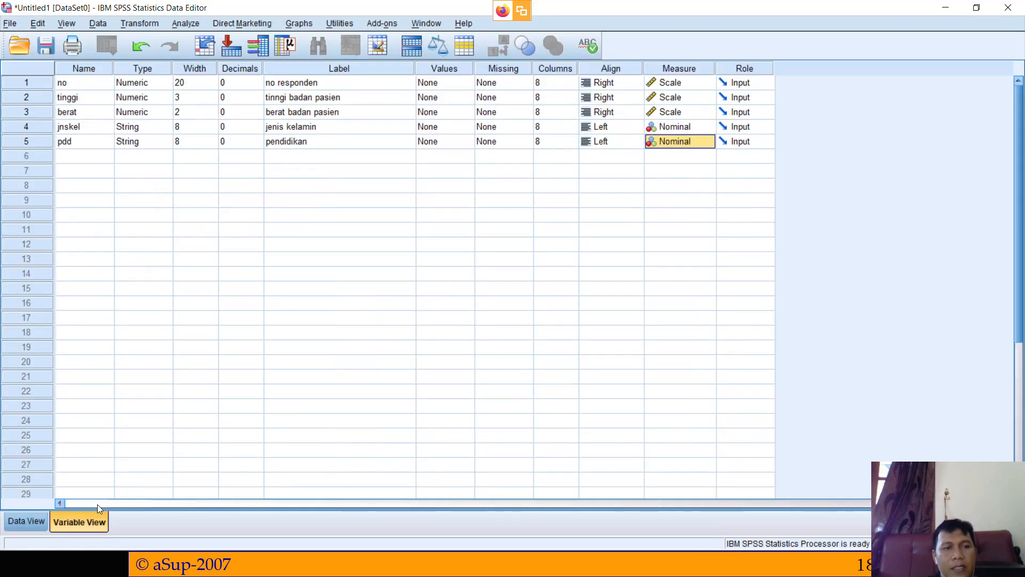
pyautogui.click(84, 159)
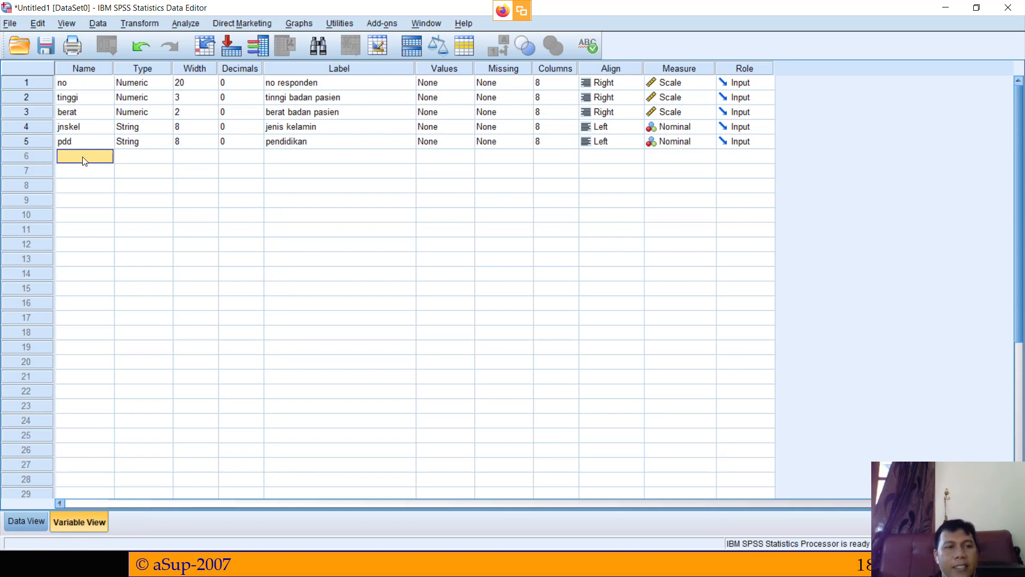
pyautogui.click(87, 127)
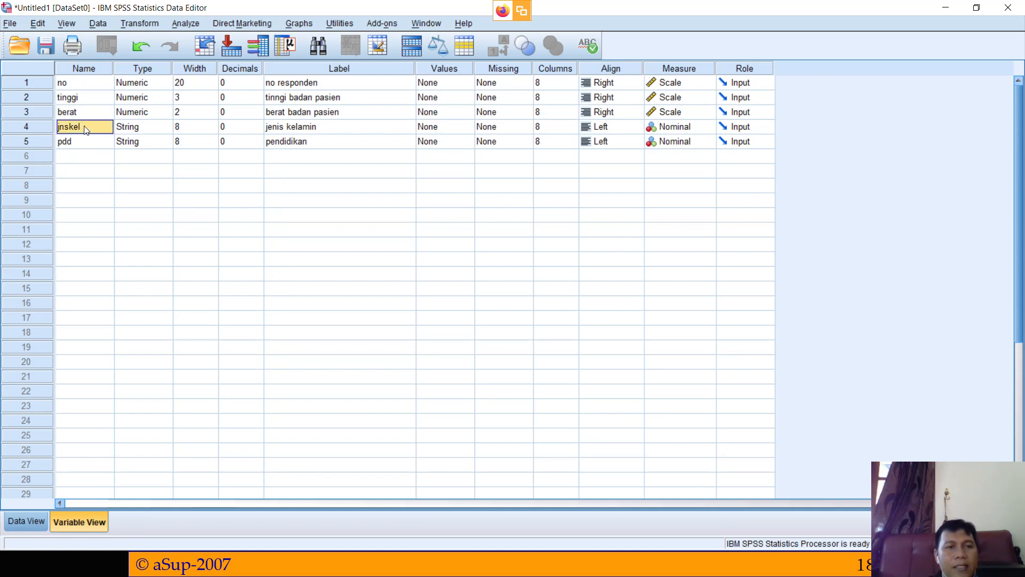
pyautogui.click(26, 521)
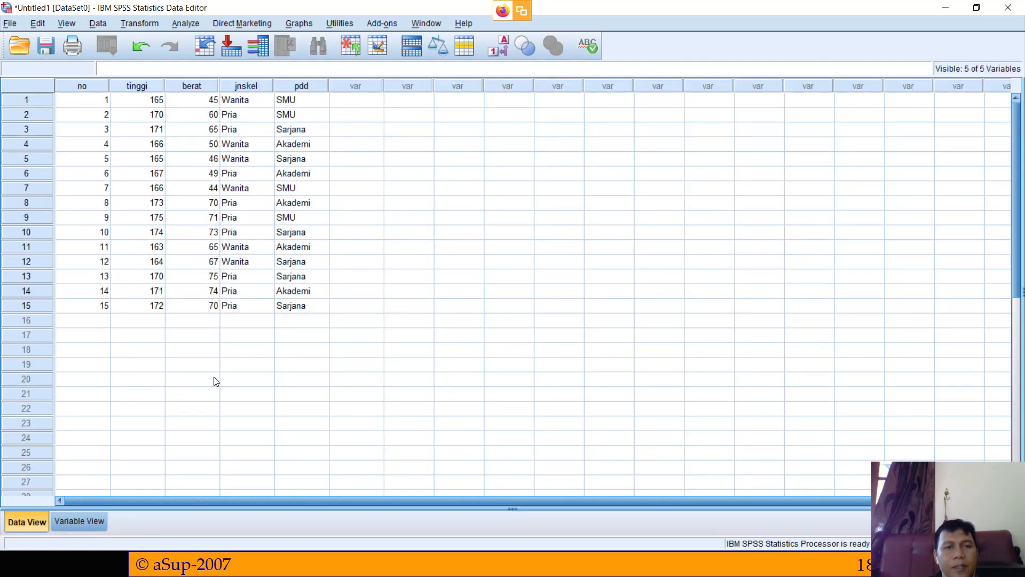
pyautogui.click(246, 279)
pyautogui.click(265, 102)
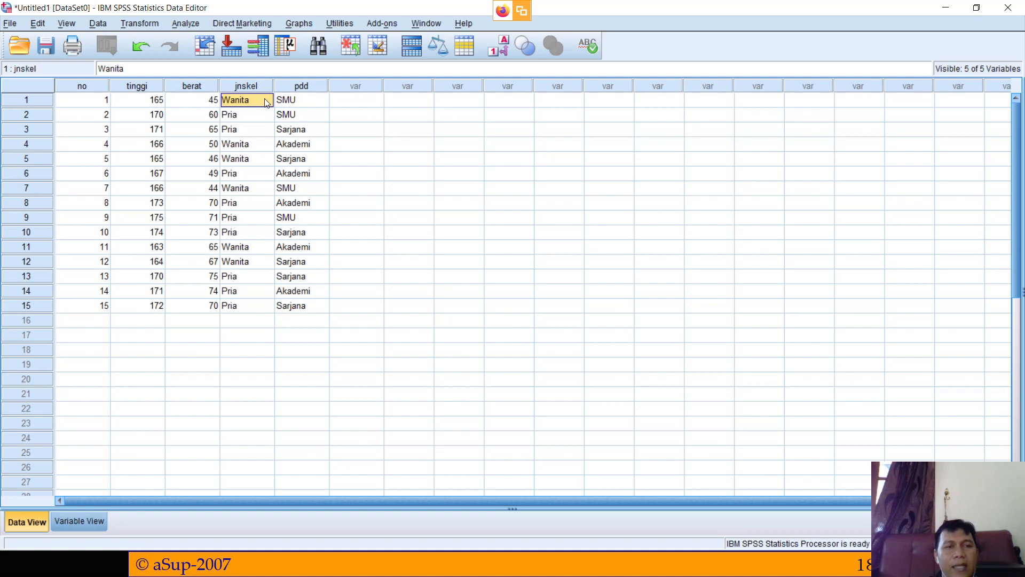
pyautogui.click(254, 116)
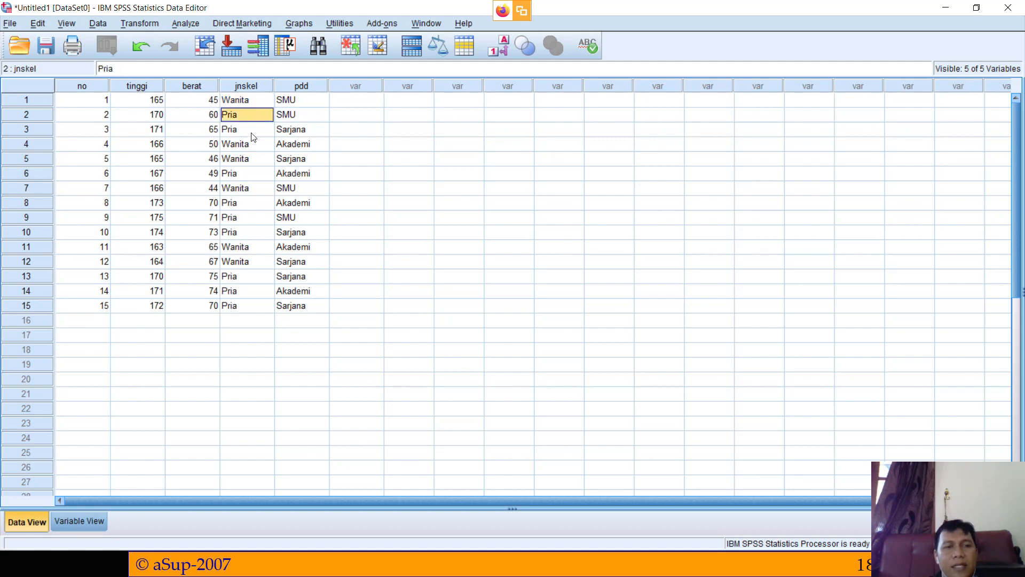
pyautogui.click(250, 133)
pyautogui.click(259, 105)
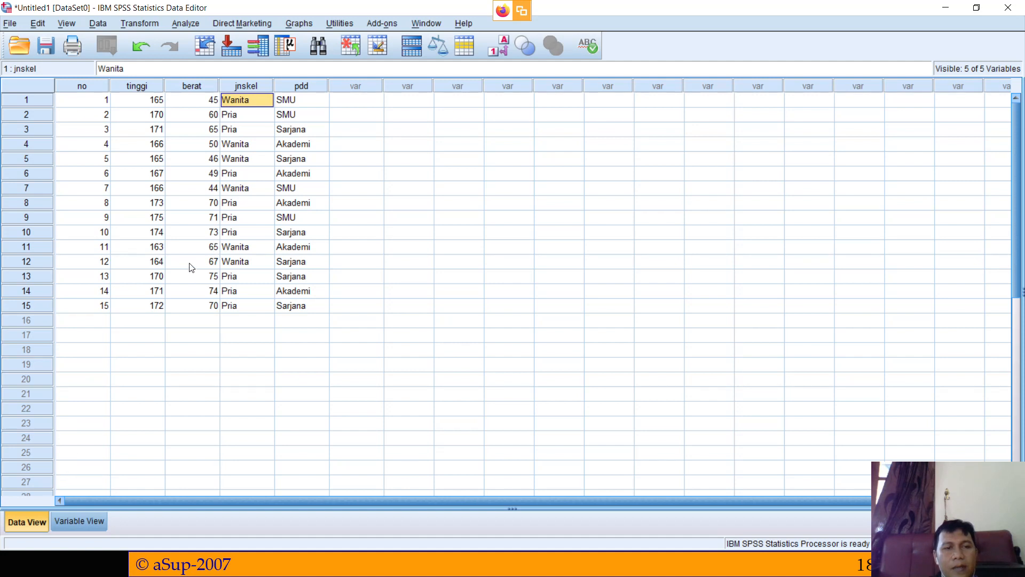
# Step: Open the value label definitions of the jnskel variable
pyautogui.click(69, 521)
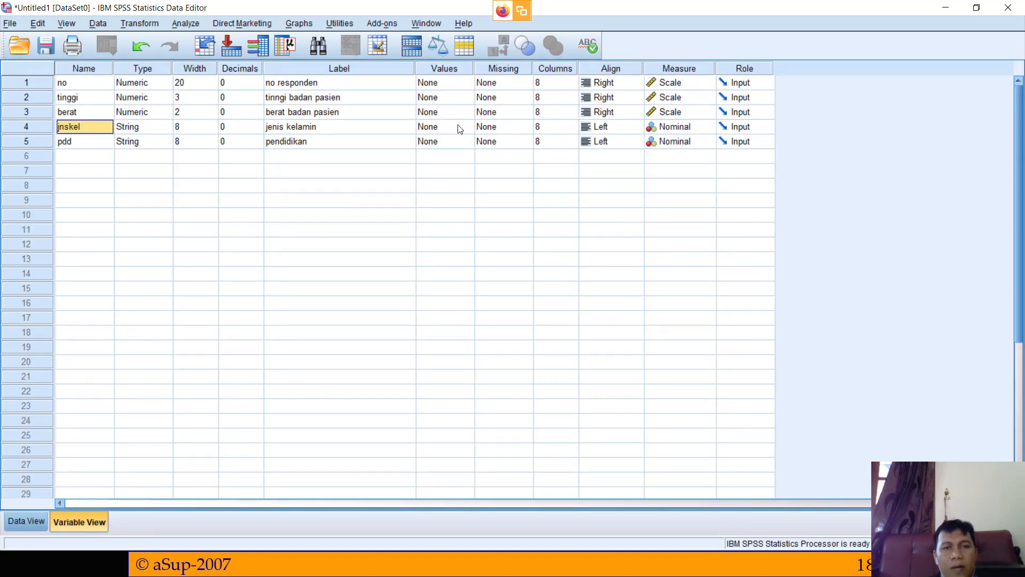
pyautogui.click(445, 132)
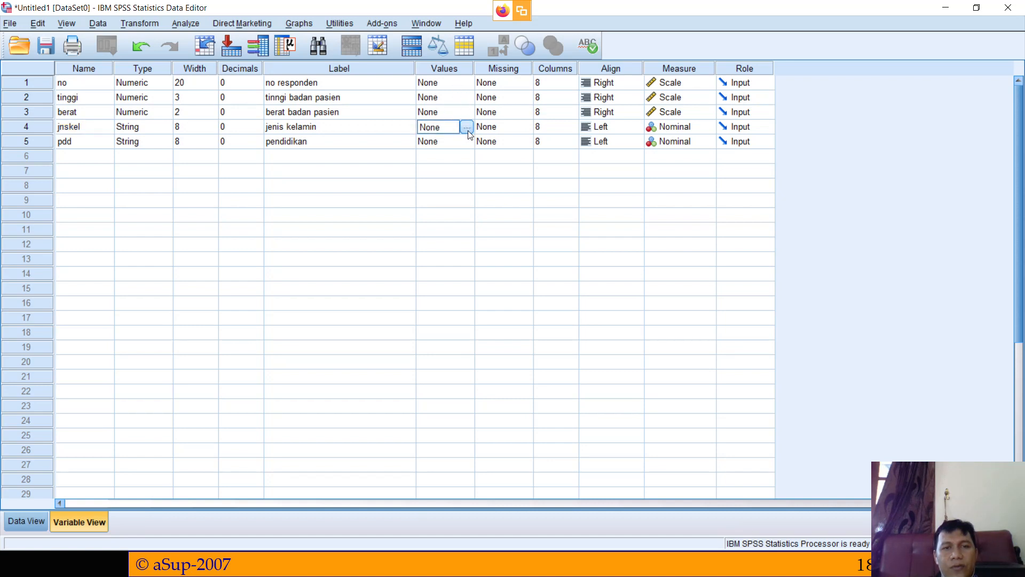
pyautogui.click(467, 128)
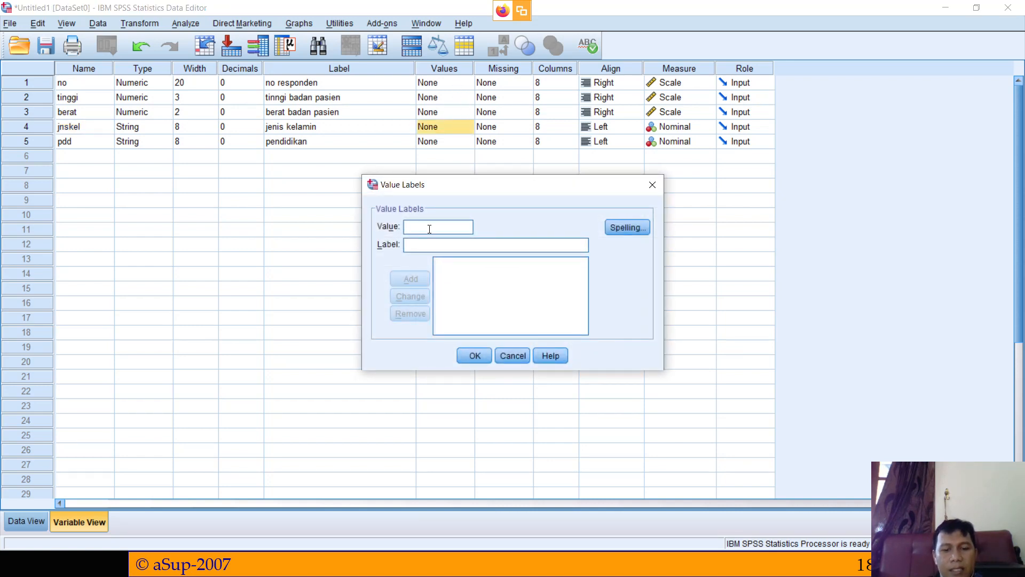
pyautogui.write('pri')
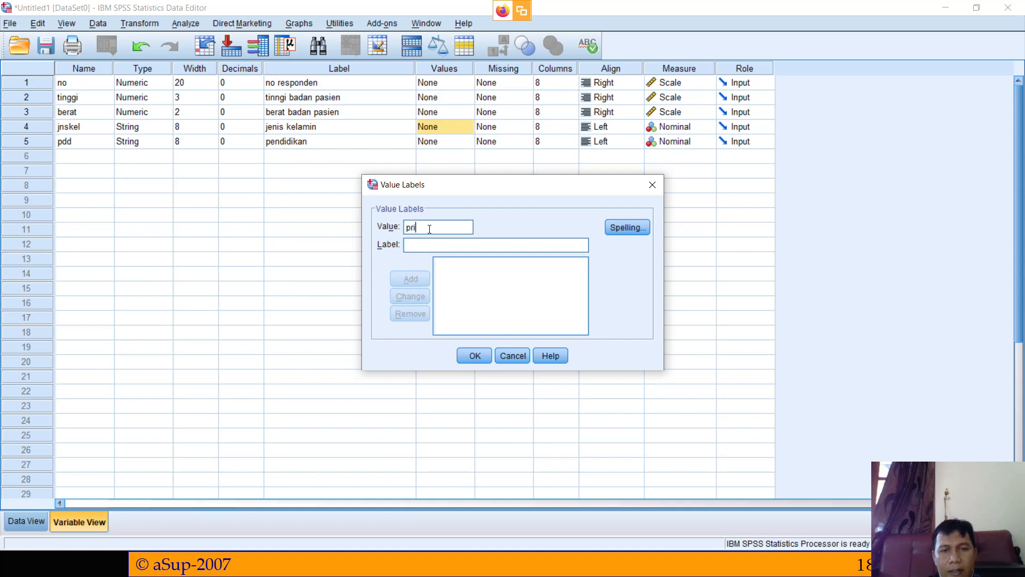
pyautogui.press('BackSpace')
pyautogui.press('BackSpace')
pyautogui.press('BackSpace')
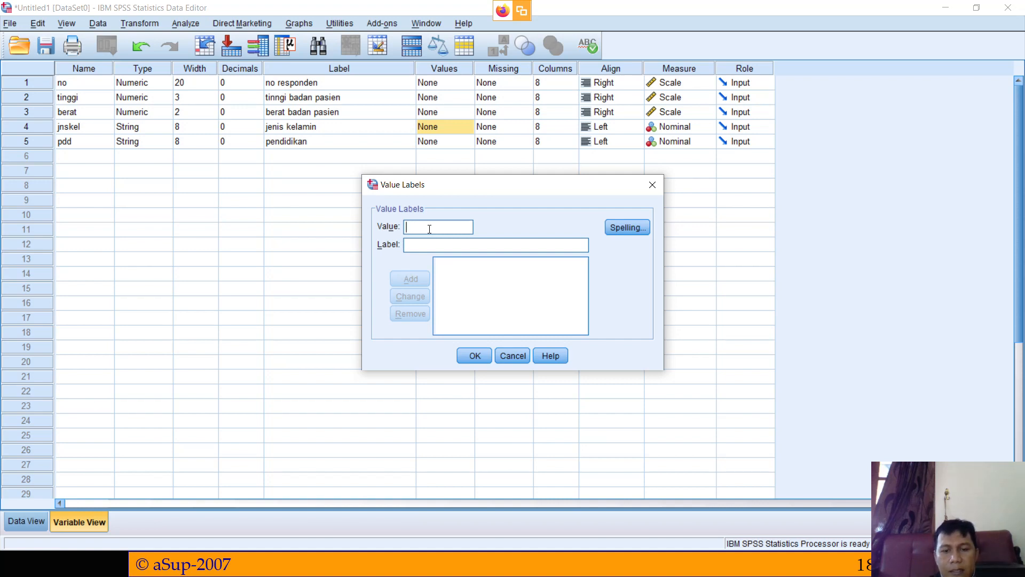
pyautogui.write('pria')
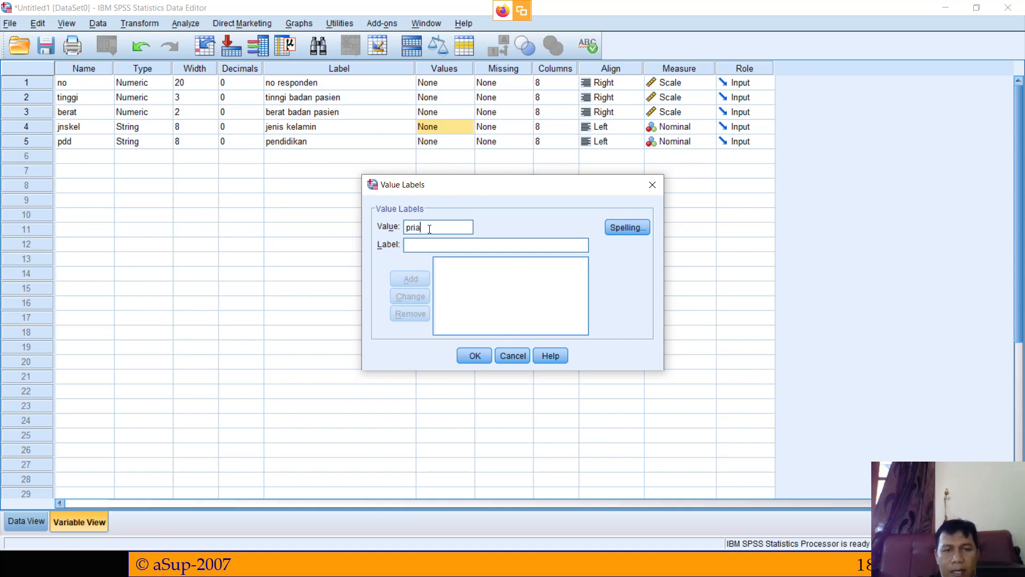
pyautogui.moveTo(437, 232); pyautogui.dragTo(376, 229)
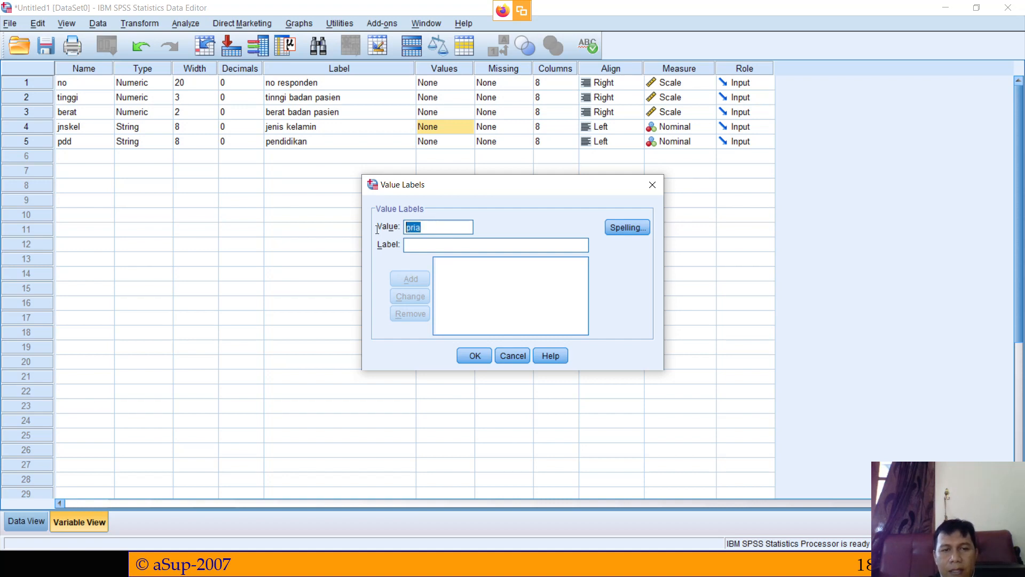
pyautogui.press('BackSpace')
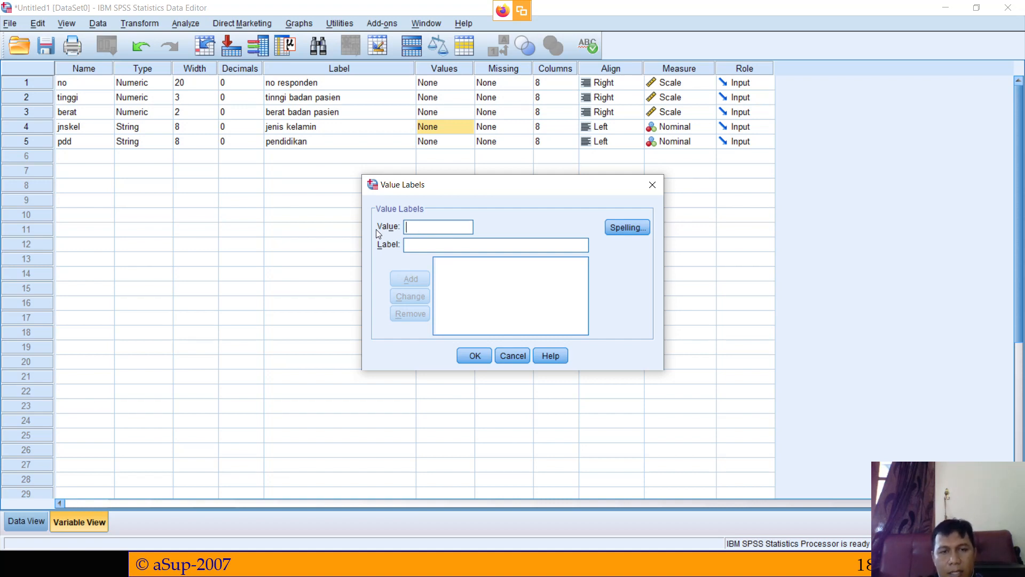
# Step: Add a value label to the jnskel variable that codes 1 as "pria"
pyautogui.write('1')
pyautogui.press('Tab')
pyautogui.write('pria')
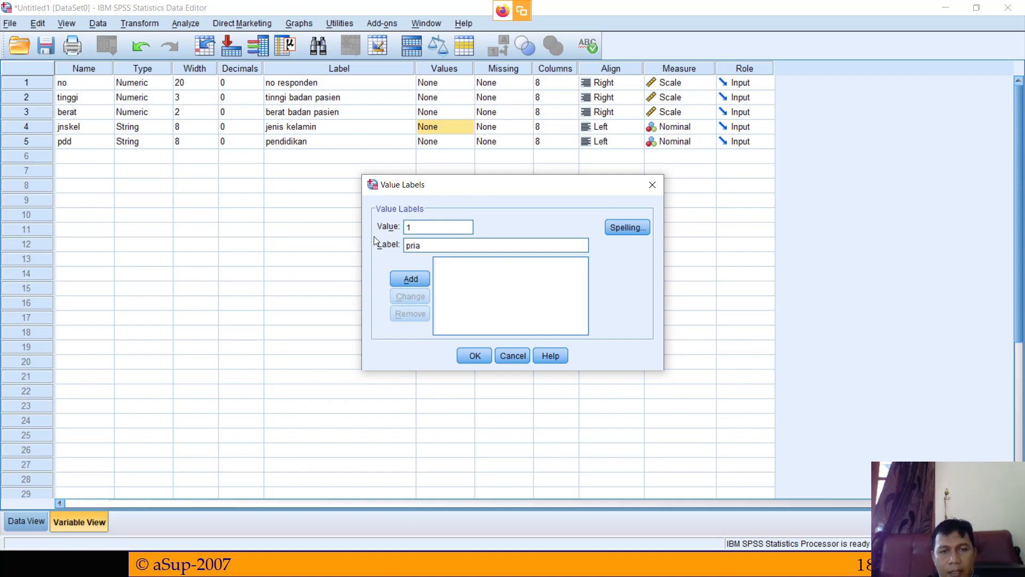
pyautogui.click(404, 277)
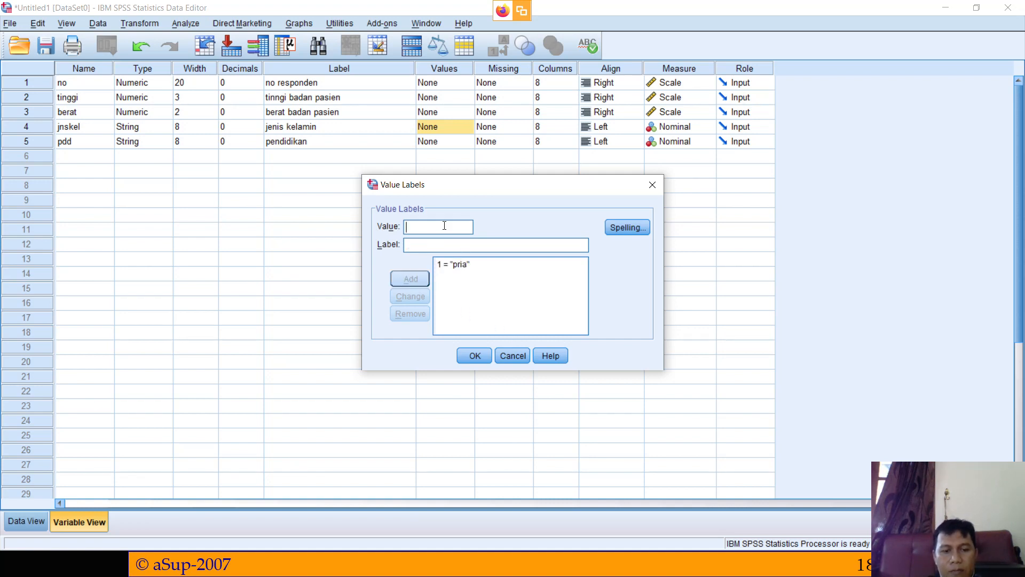
pyautogui.write('wanita')
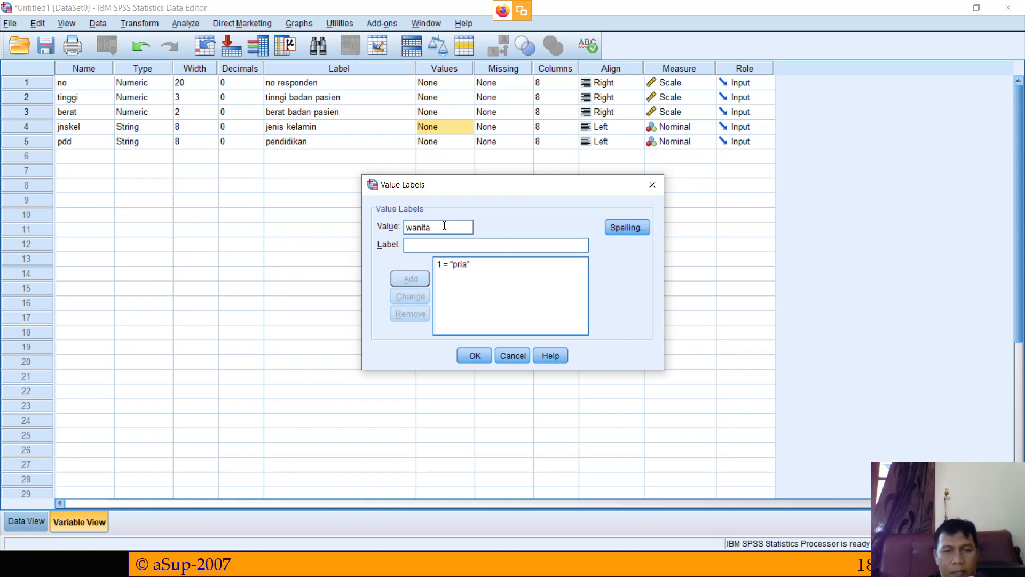
pyautogui.press('BackSpace')
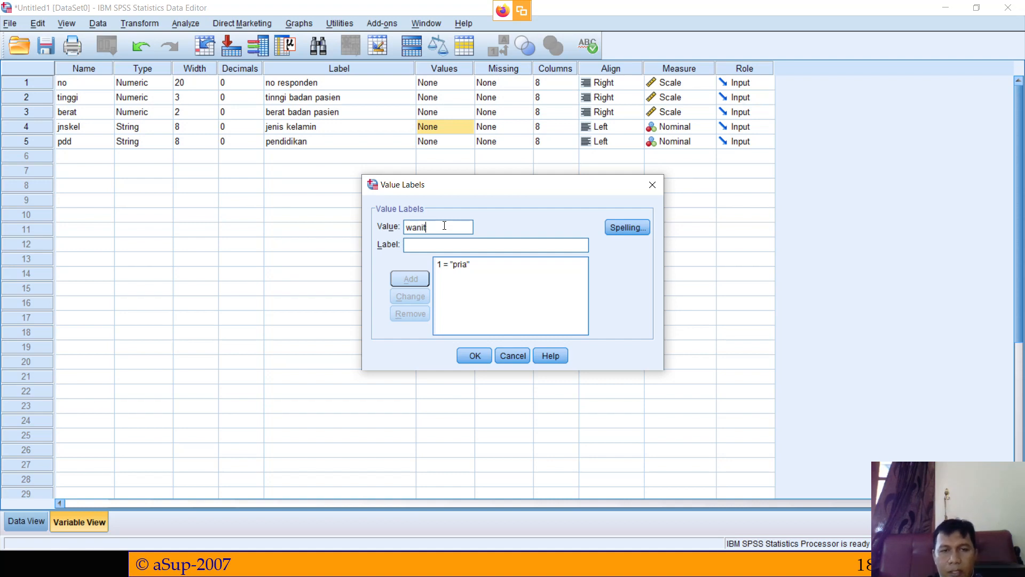
pyautogui.press('BackSpace')
pyautogui.press('BackSpace')
pyautogui.press('BackSpace')
pyautogui.press('BackSpace')
pyautogui.press('BackSpace')
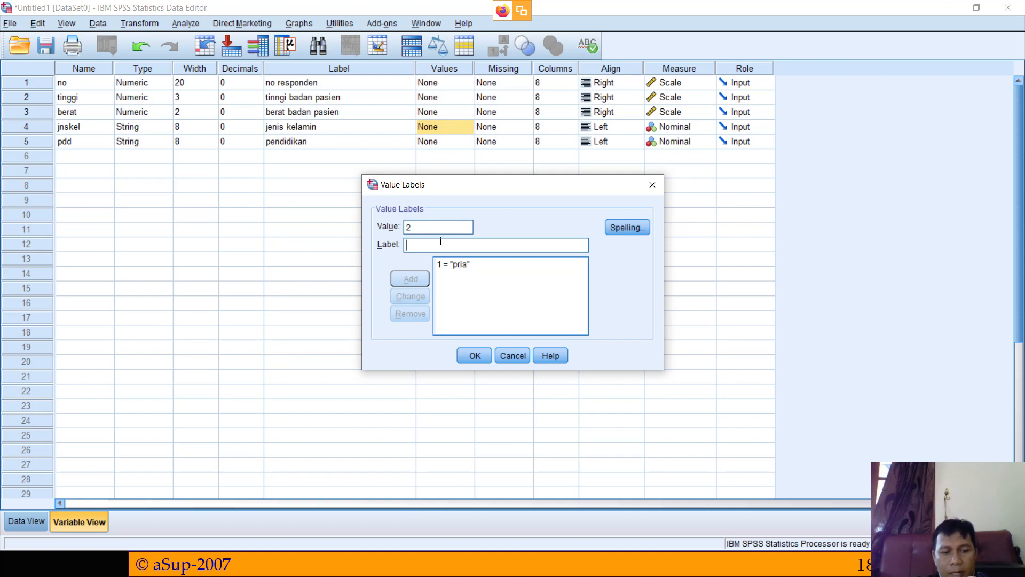
# Step: Enter the label "wanita" for value 2 of the jnskel variable
pyautogui.write('wanita')
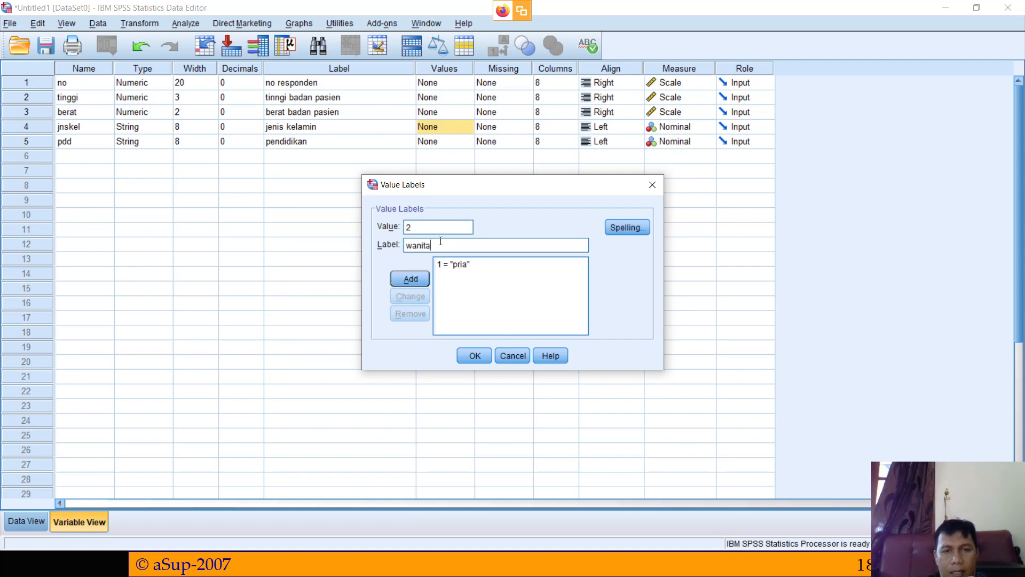
# Step: Add the value label 2 = "wanita" to the jnskel variable and check the jnskel column in the data
pyautogui.click(422, 282)
pyautogui.click(475, 356)
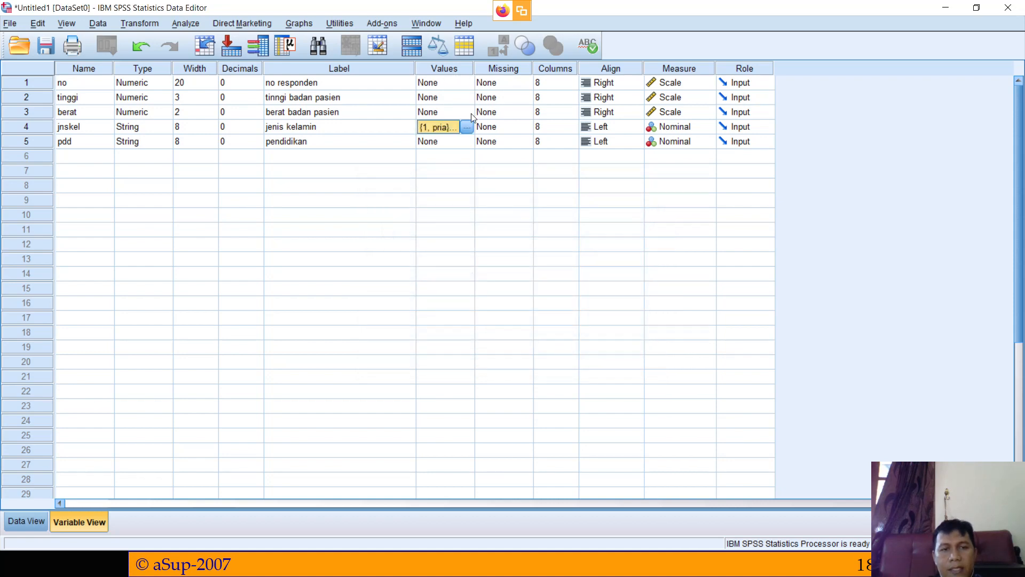
pyautogui.click(27, 522)
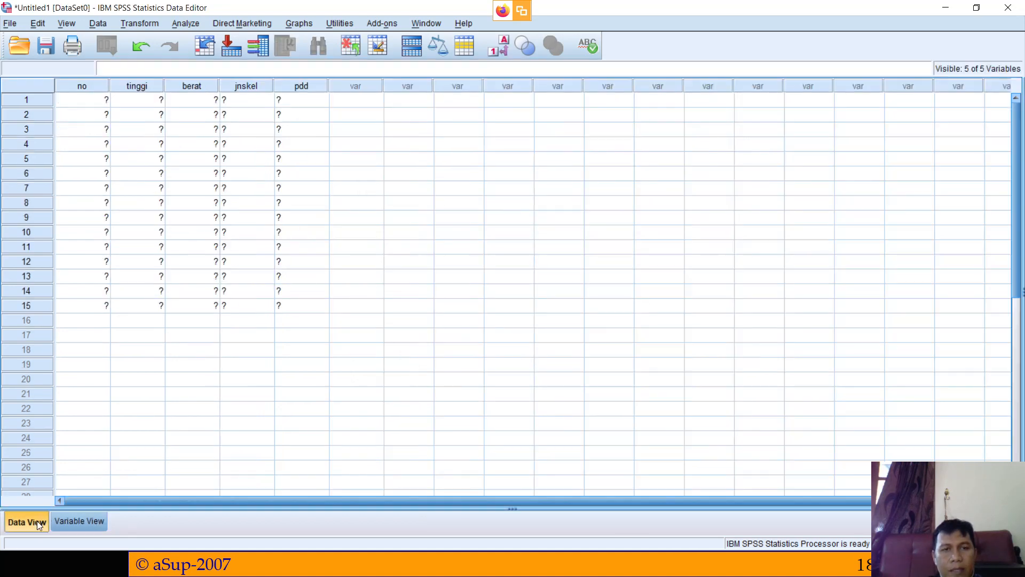
pyautogui.click(264, 106)
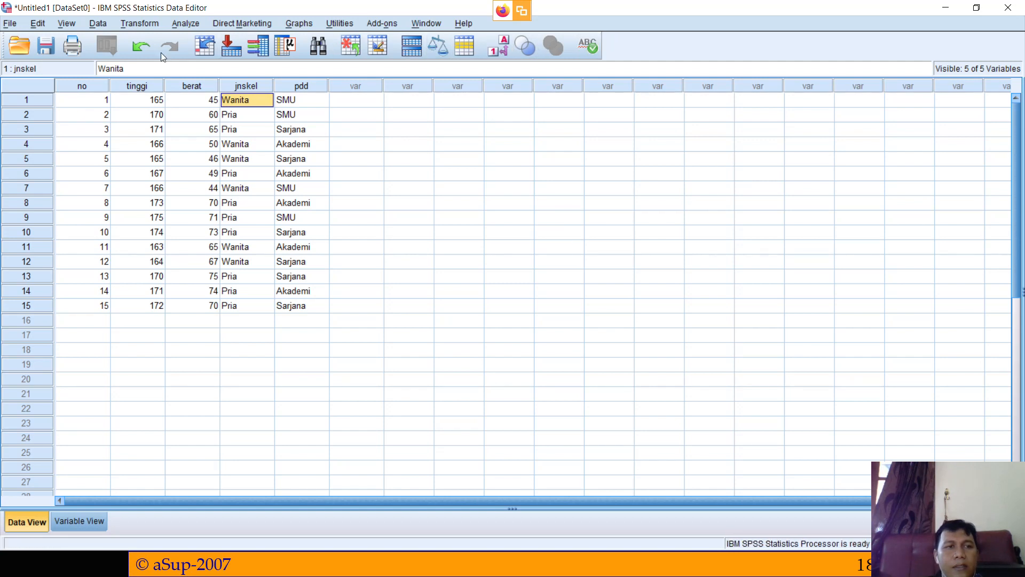
# Step: Compare the value label settings of jnskel and pdd with the text entries in the jnskel data column
pyautogui.click(85, 520)
pyautogui.click(462, 144)
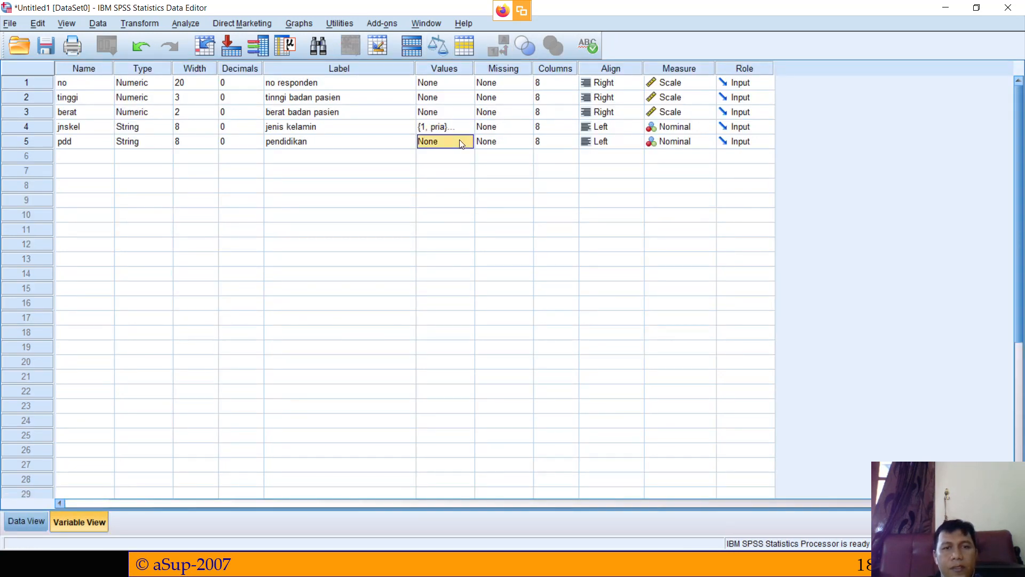
pyautogui.click(459, 128)
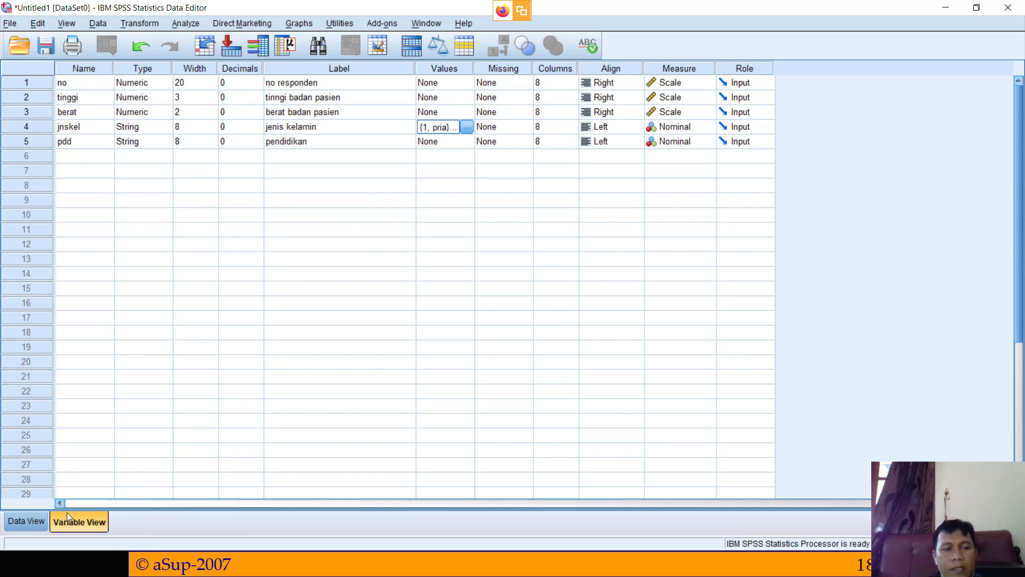
pyautogui.click(27, 521)
pyautogui.doubleClick(257, 107)
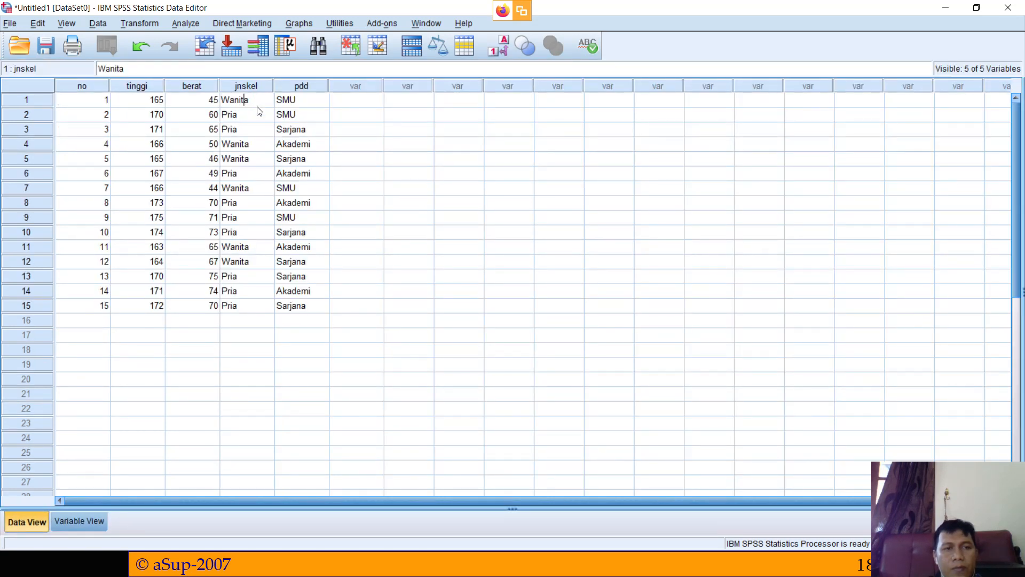
pyautogui.click(260, 111)
pyautogui.click(264, 85)
pyautogui.click(254, 103)
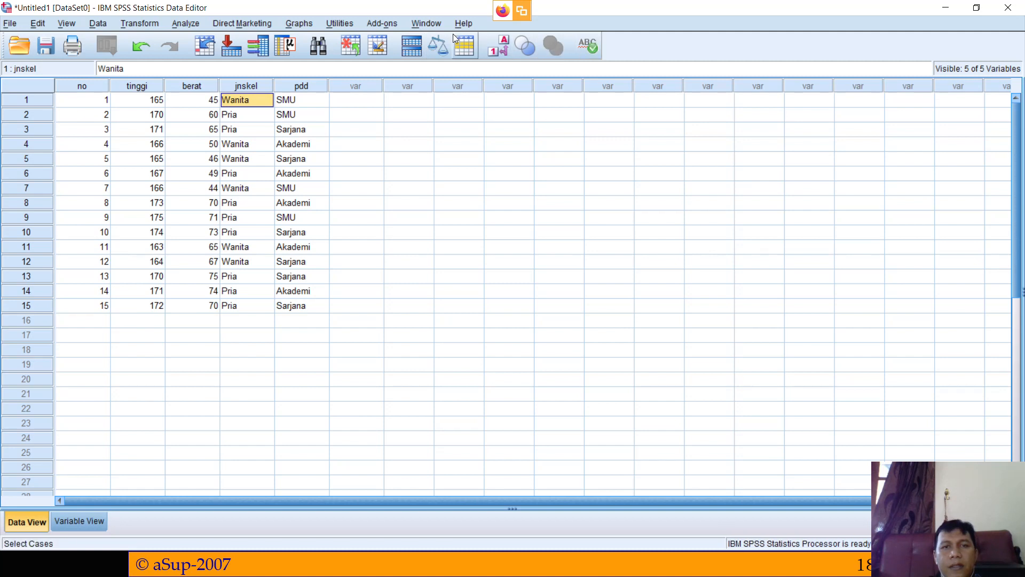
pyautogui.click(431, 26)
pyautogui.click(389, 24)
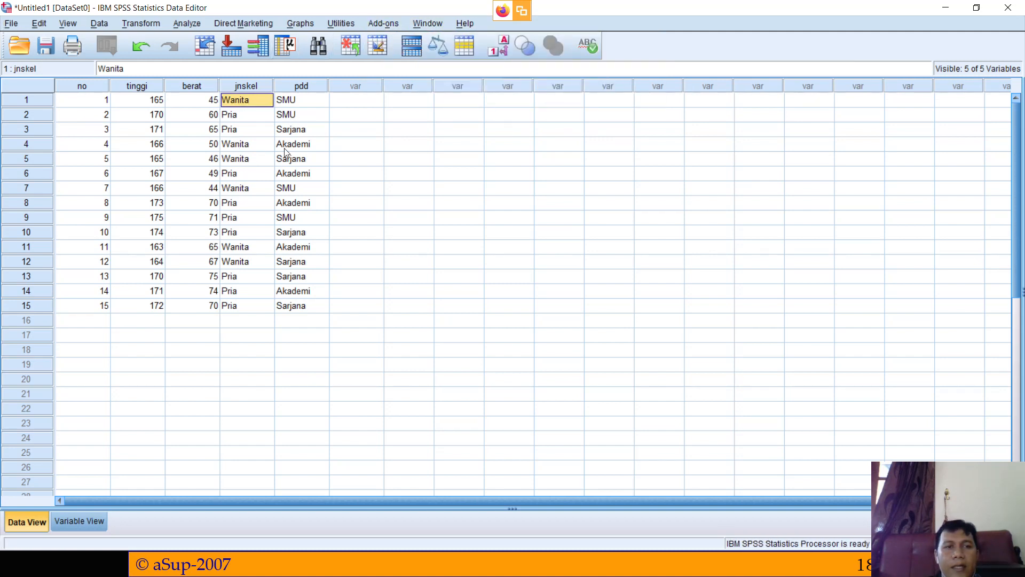
# Step: Remove the value label 1 = "pria" from the jnskel variable
pyautogui.click(78, 522)
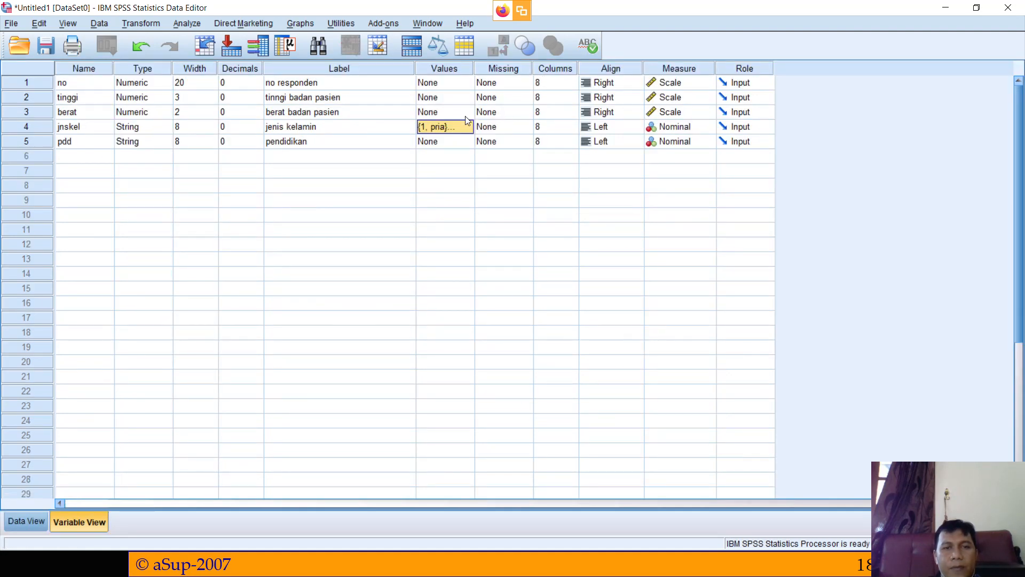
pyautogui.click(454, 128)
pyautogui.click(466, 127)
pyautogui.click(465, 264)
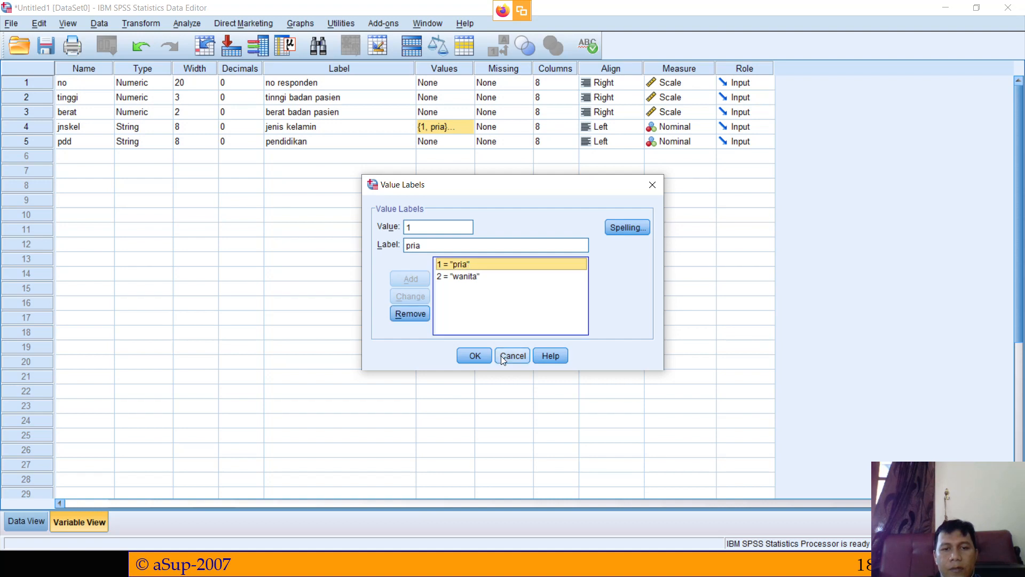
pyautogui.click(422, 315)
pyautogui.click(469, 287)
pyautogui.click(476, 354)
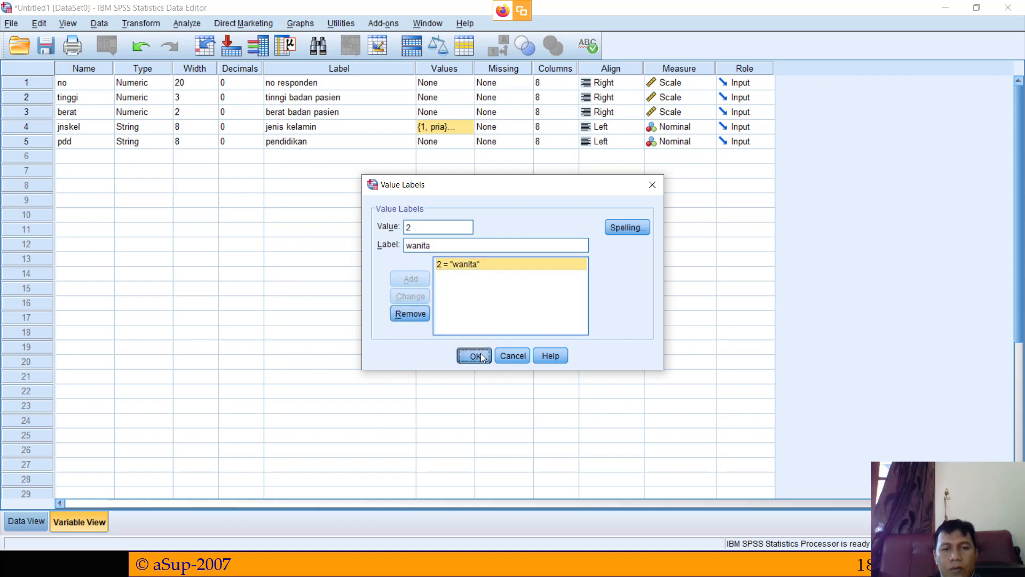
pyautogui.click(467, 127)
pyautogui.click(452, 266)
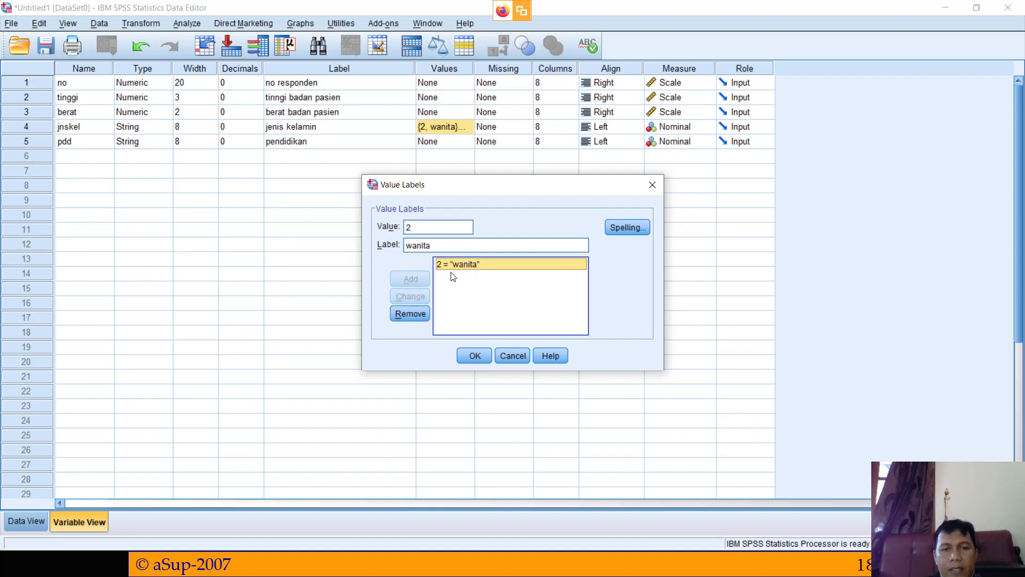
pyautogui.click(426, 318)
pyautogui.click(519, 355)
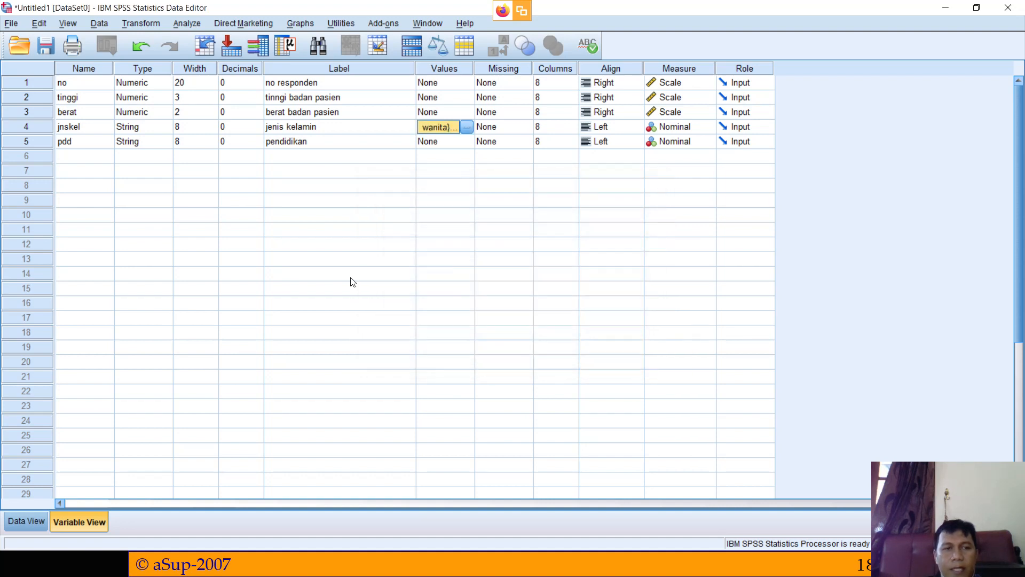
# Step: Remove the value label 2 = "wanita" from the jnskel variable
pyautogui.click(98, 156)
pyautogui.click(458, 129)
pyautogui.click(469, 126)
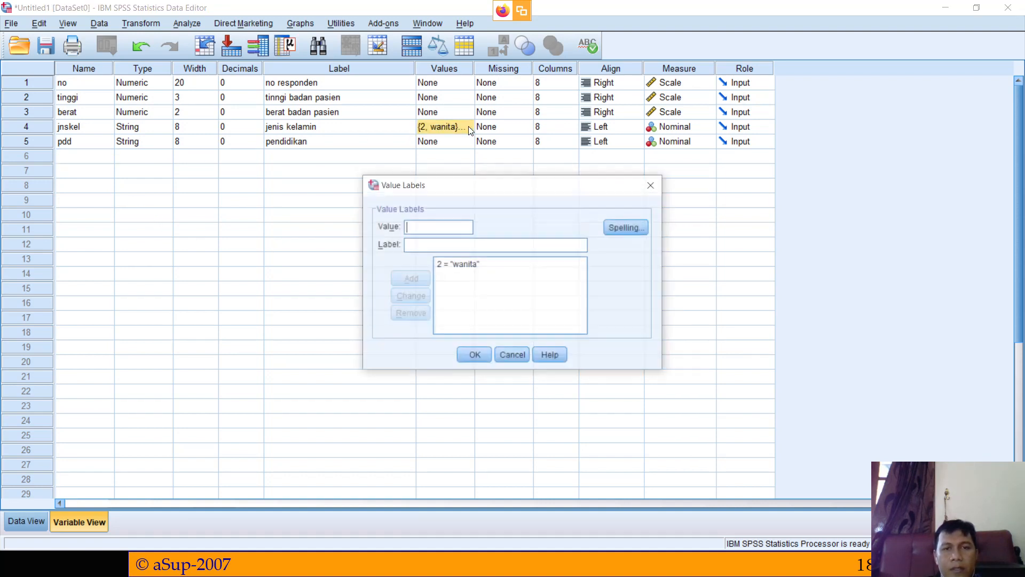
pyautogui.click(412, 314)
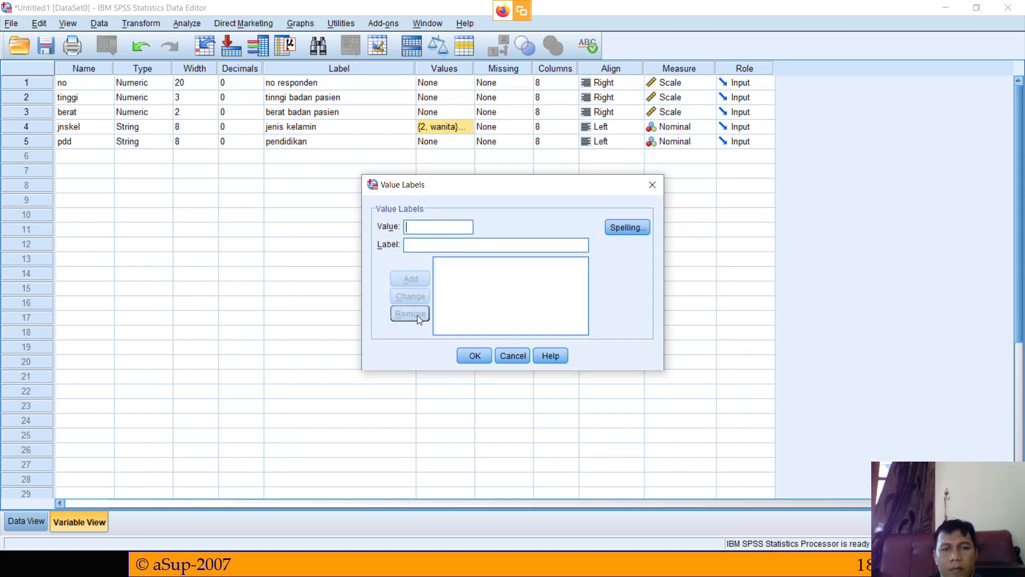
pyautogui.click(475, 355)
# Step: Define a new variable named agama in the empty row below pdd
pyautogui.click(69, 151)
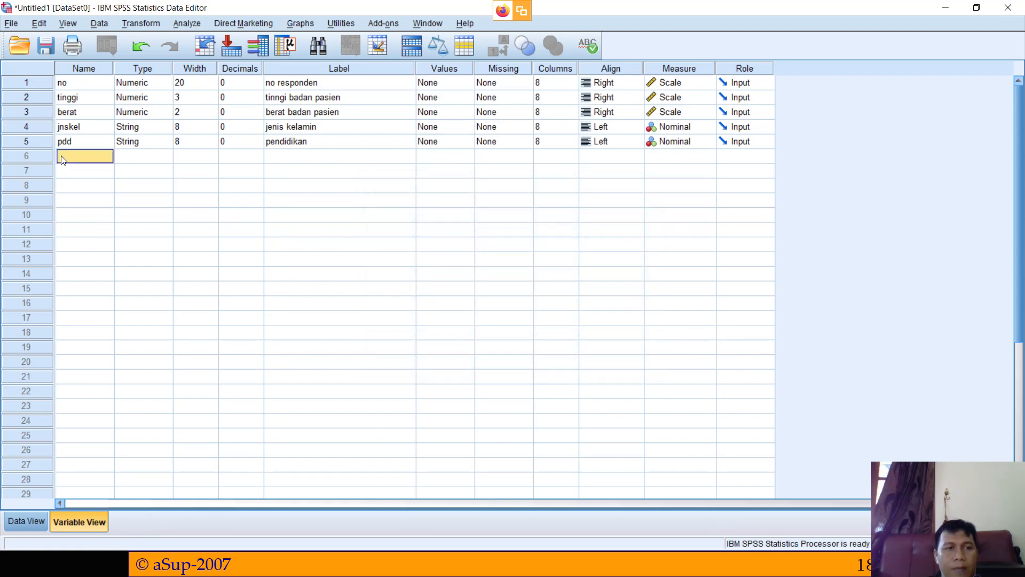
pyautogui.write('p')
pyautogui.write('agam')
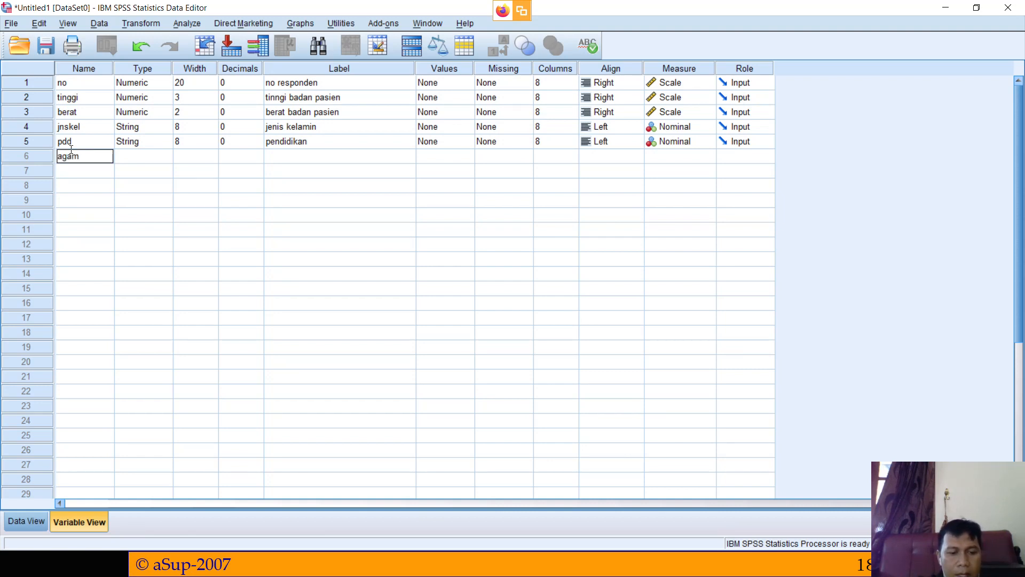
pyautogui.write('a')
pyautogui.press('Return')
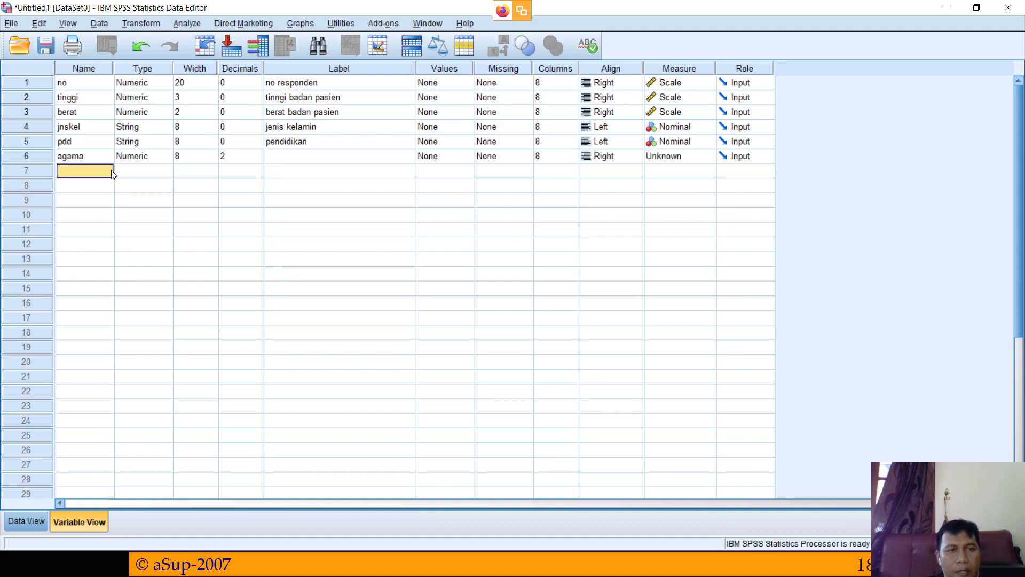
# Step: Set the number of decimals of the agama variable to 0
pyautogui.click(149, 161)
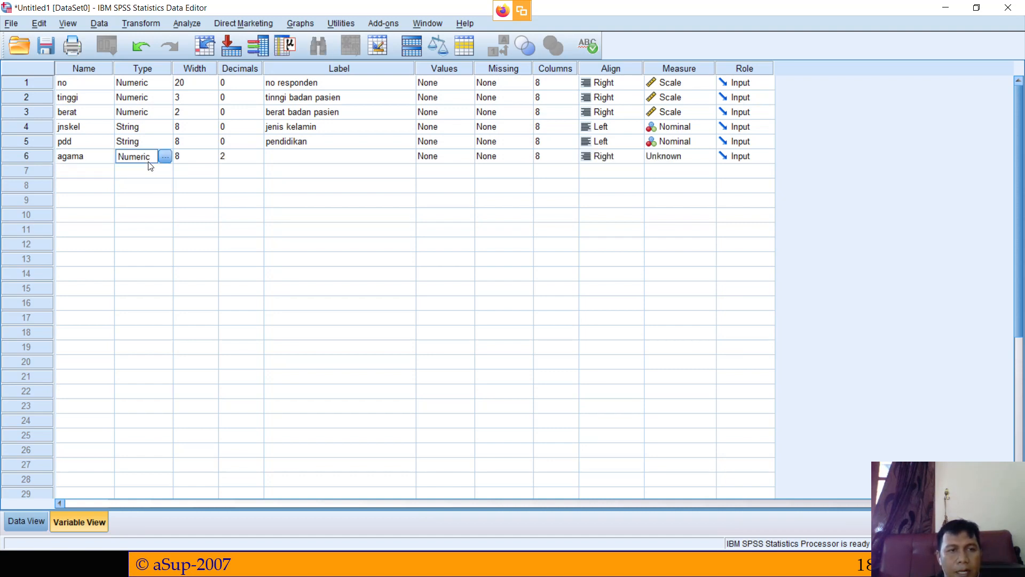
pyautogui.click(441, 159)
pyautogui.click(238, 159)
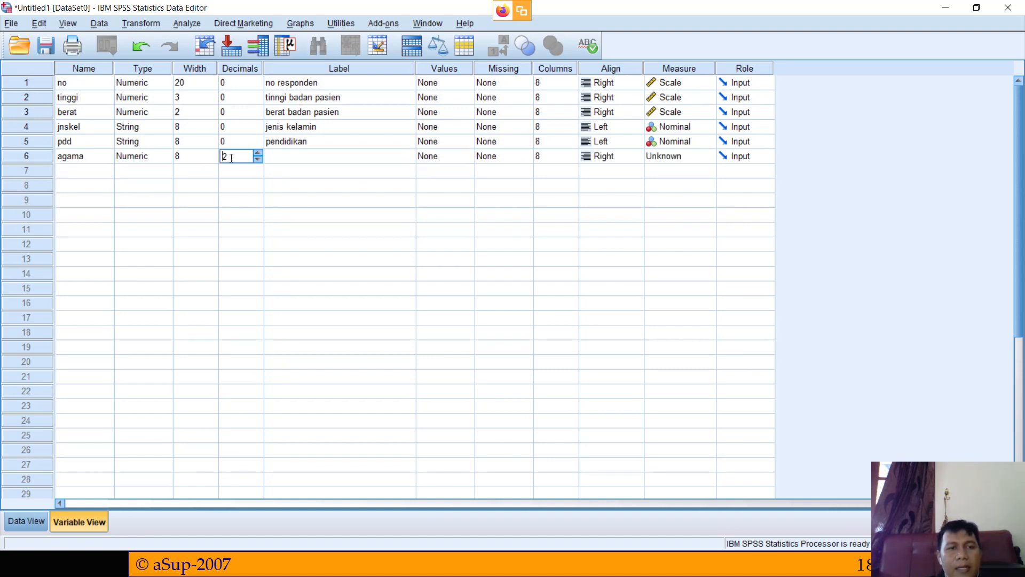
pyautogui.click(258, 159)
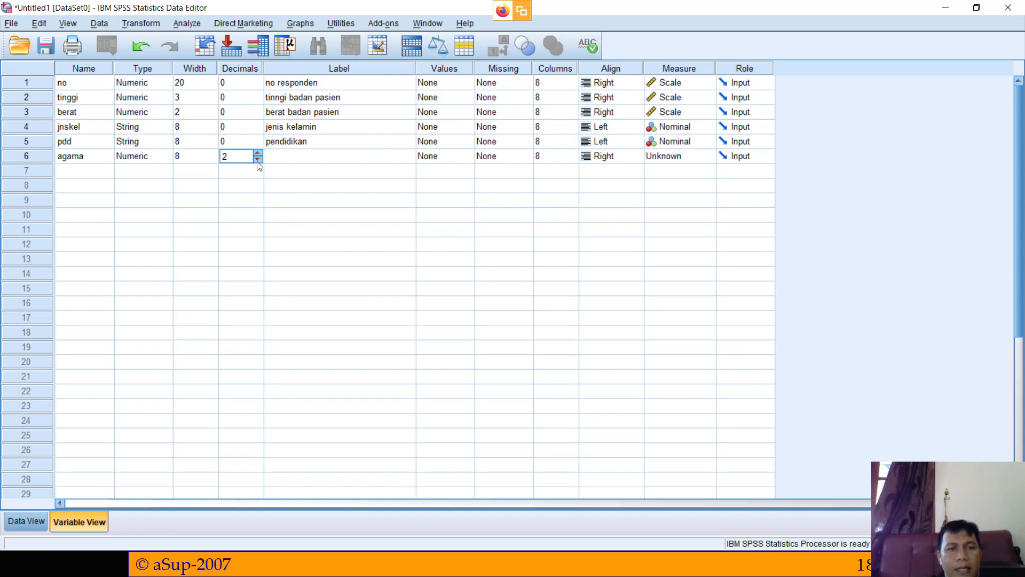
pyautogui.click(287, 159)
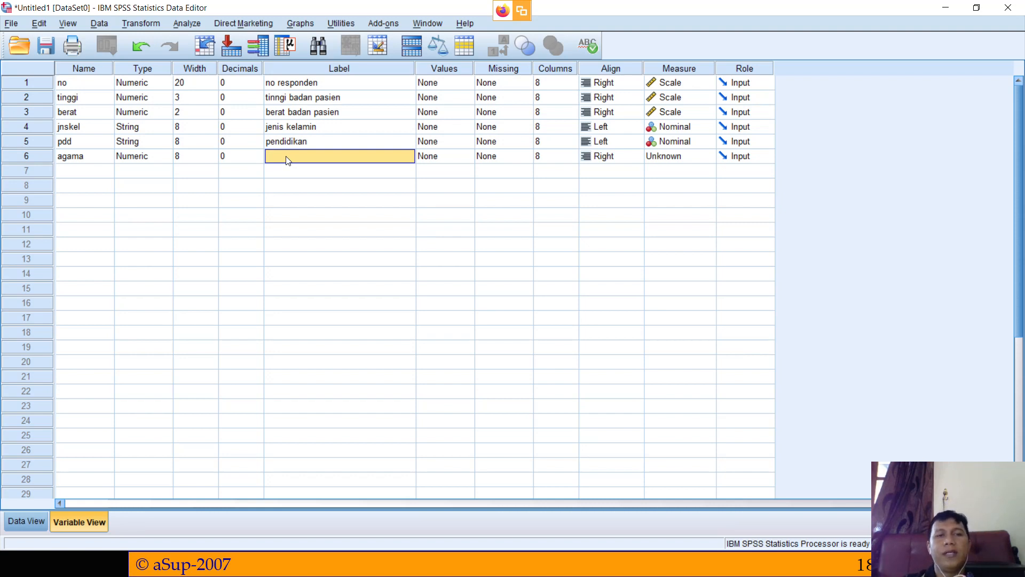
# Step: Add the value label 1 = "islam" to the agama variable
pyautogui.click(437, 160)
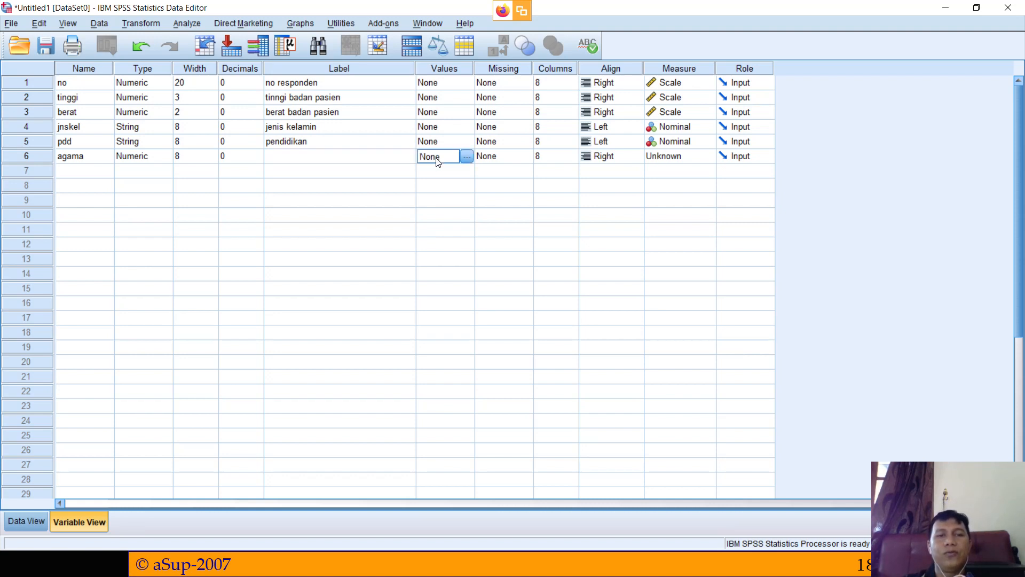
pyautogui.click(467, 156)
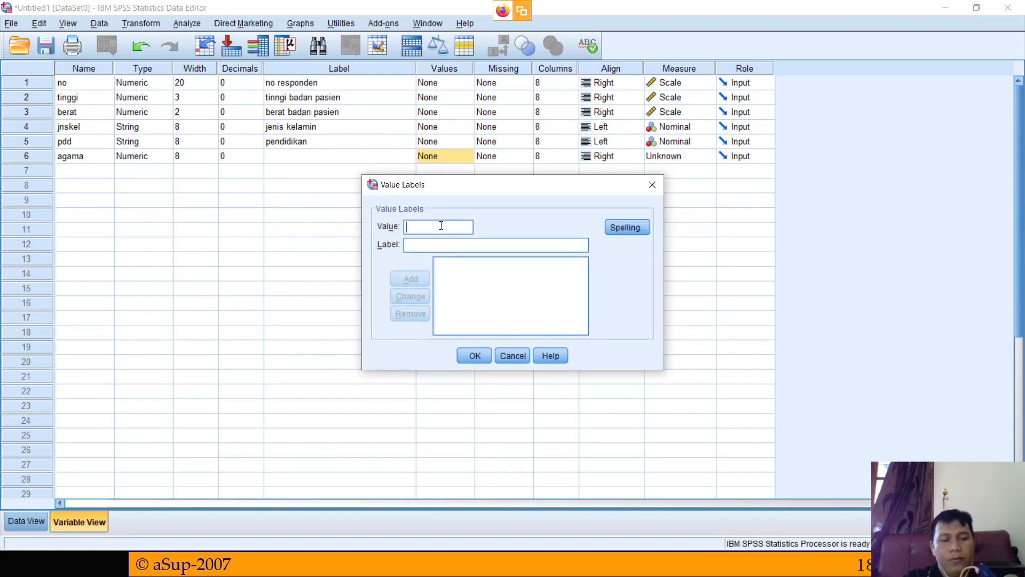
pyautogui.write('1')
pyautogui.press('Tab')
pyautogui.write('isla')
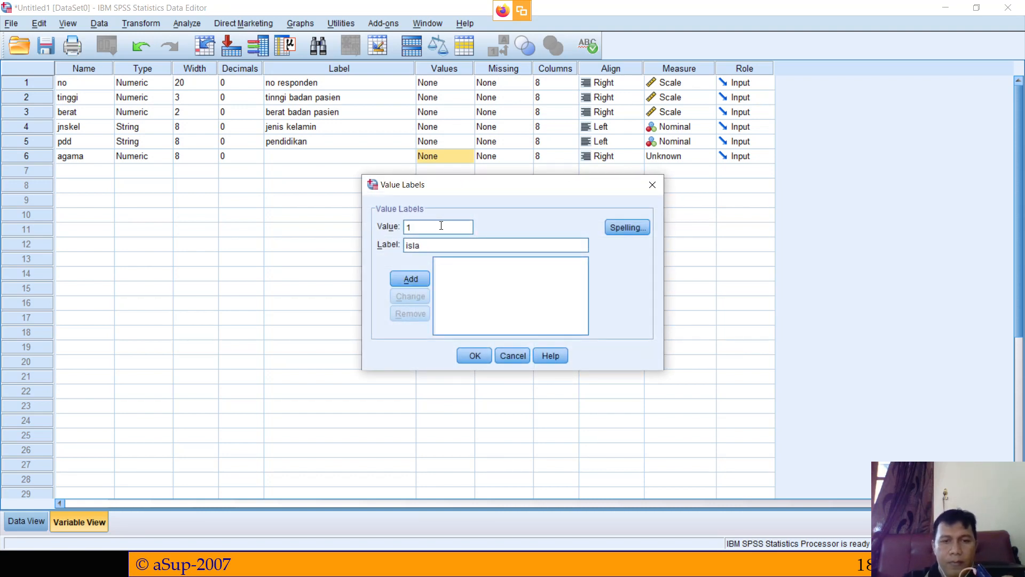
pyautogui.write('m')
pyautogui.click(413, 281)
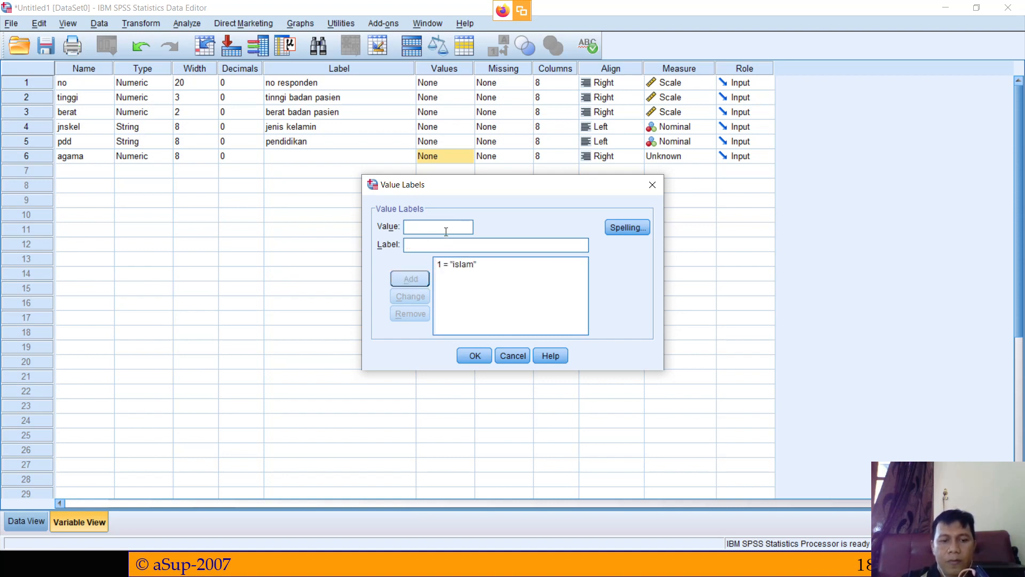
# Step: Add the value label 2 = "kristen" to the agama variable
pyautogui.write('2')
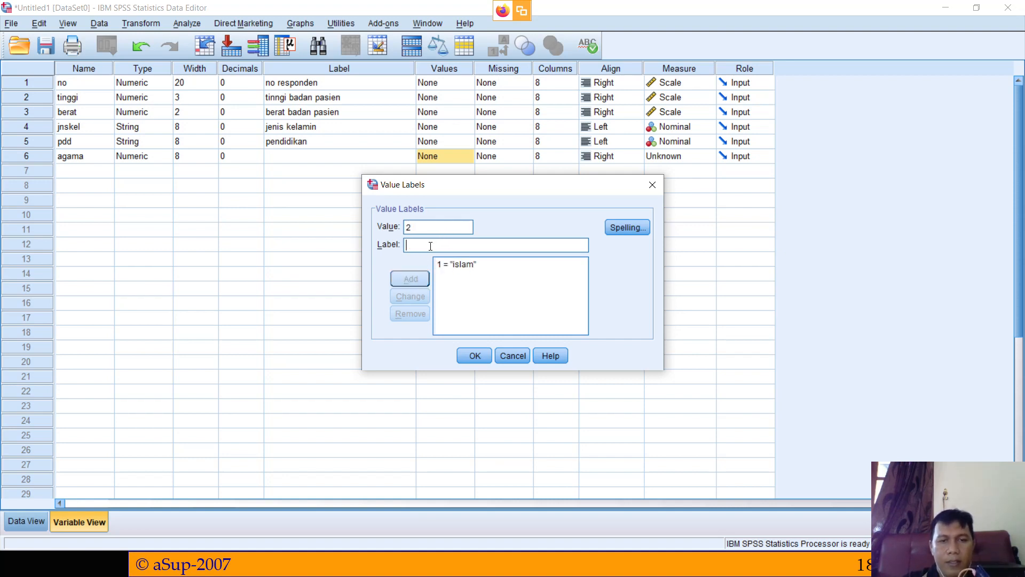
pyautogui.write('kris')
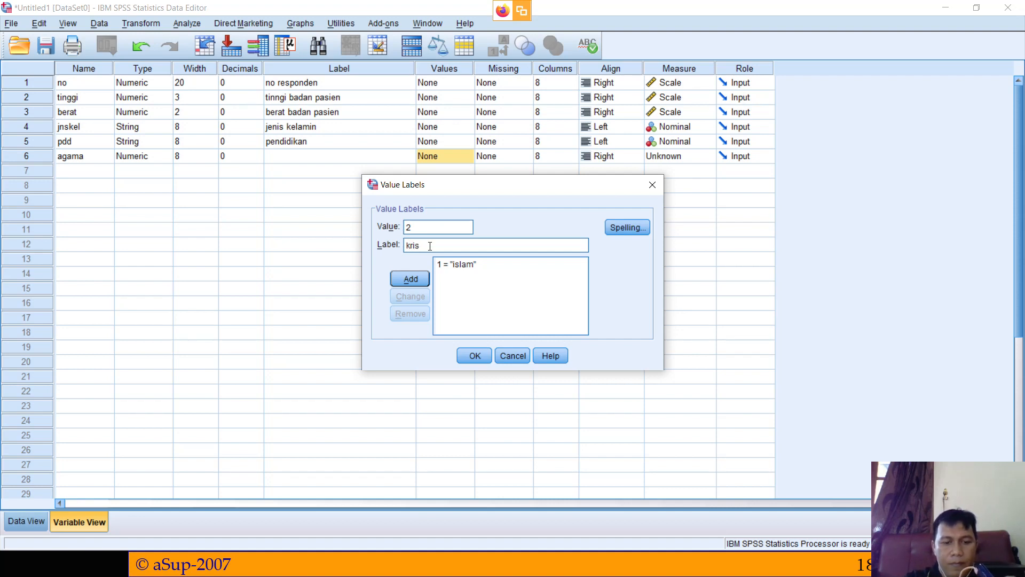
pyautogui.write('ten')
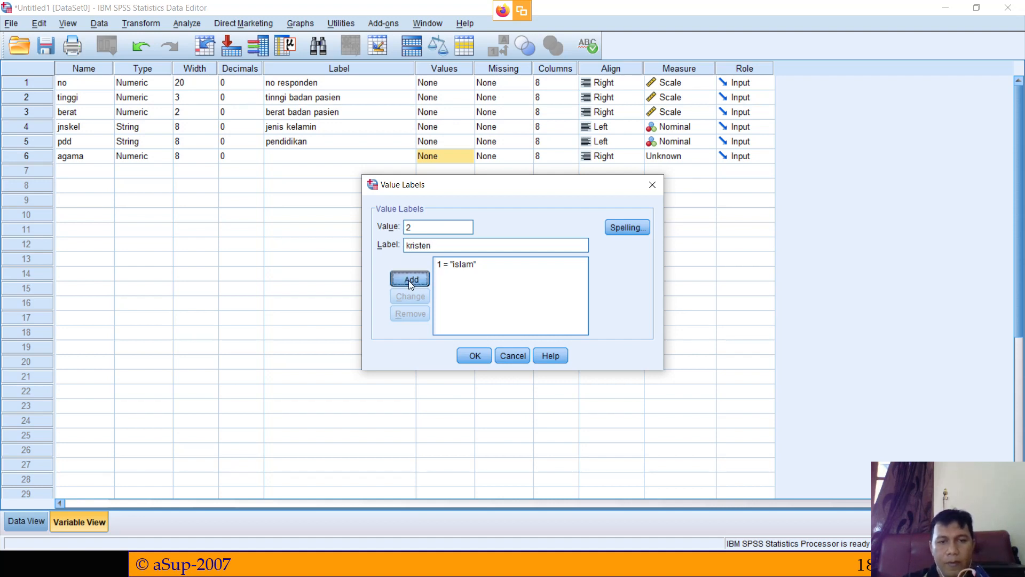
pyautogui.click(409, 279)
# Step: Add the value label 3 = "katolik" to the agama variable
pyautogui.click(437, 230)
pyautogui.write('3')
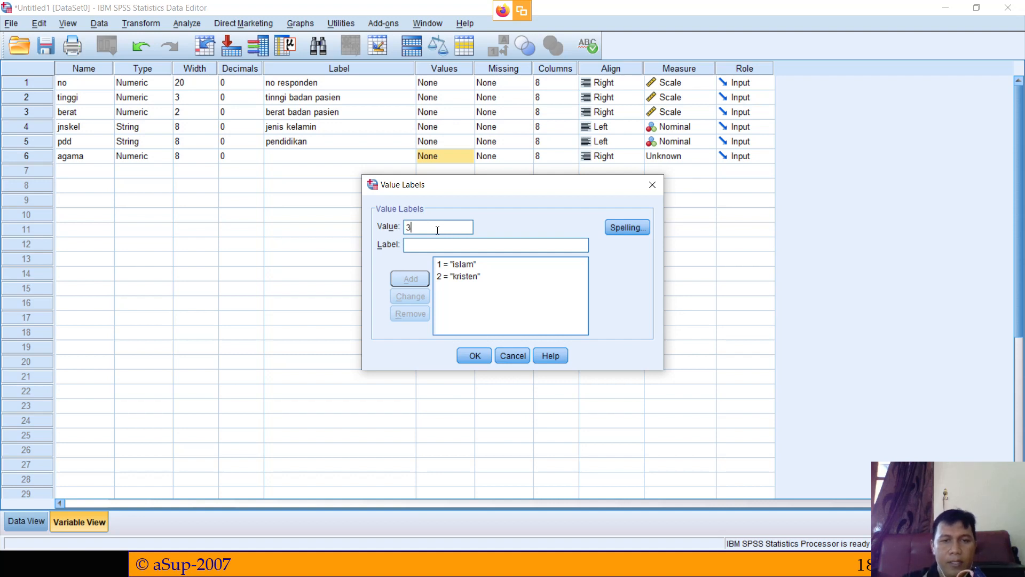
pyautogui.click(413, 247)
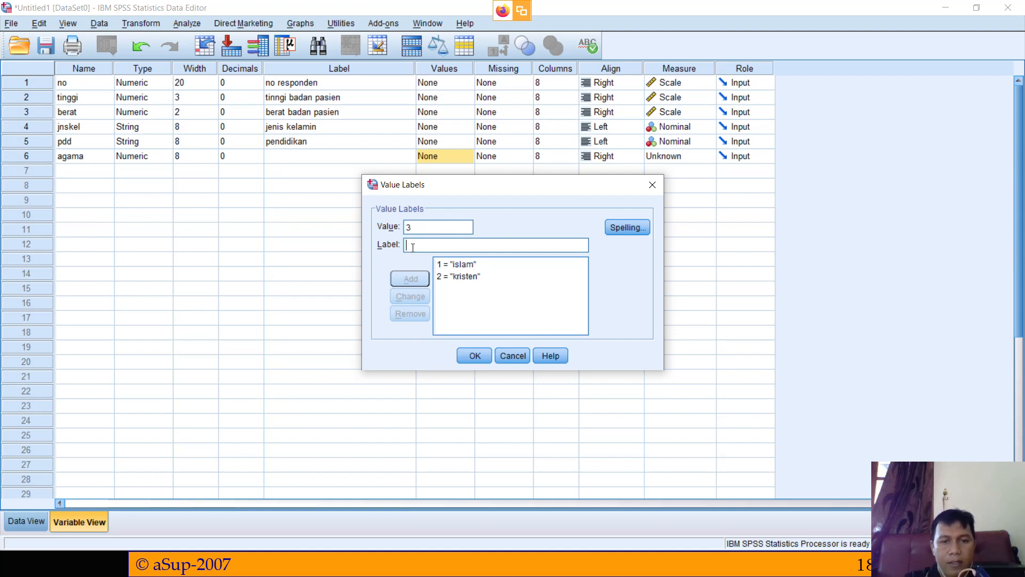
pyautogui.write('ka')
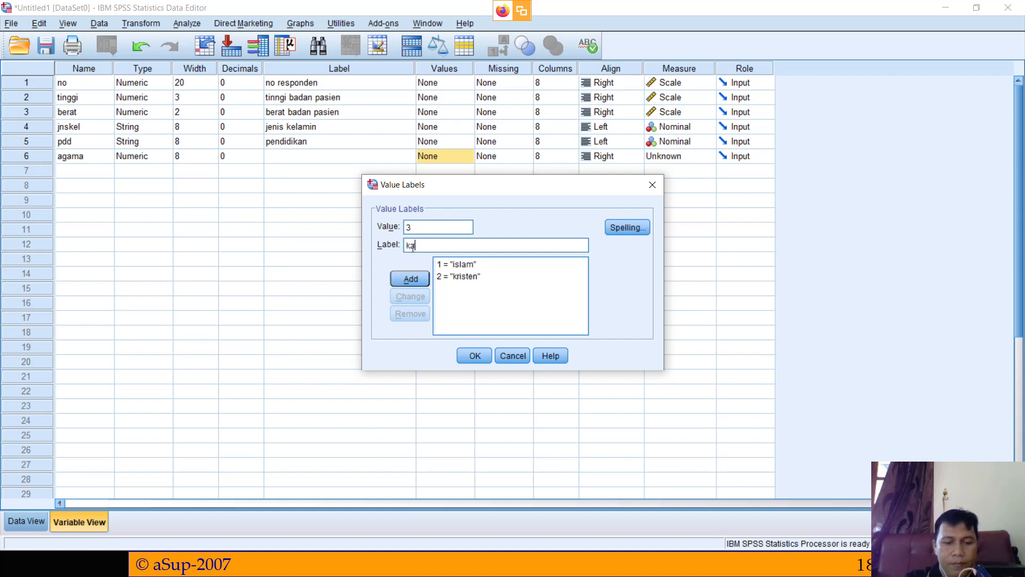
pyautogui.write('tolik')
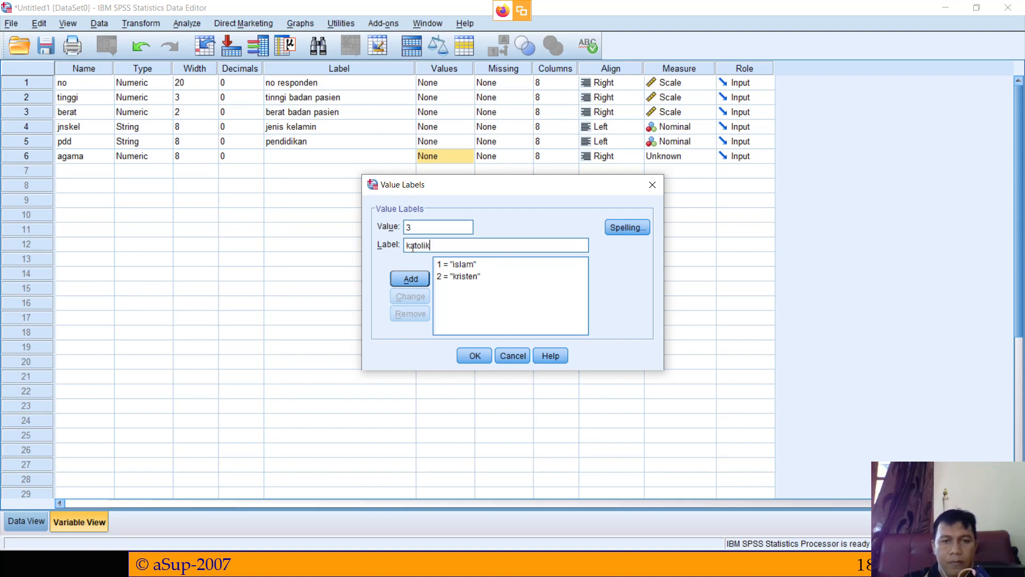
pyautogui.click(408, 280)
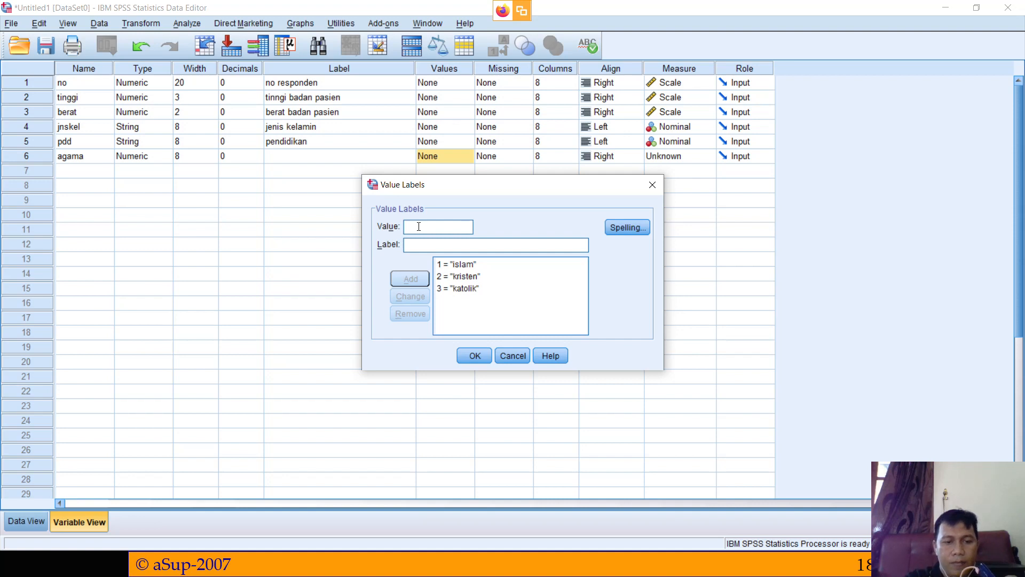
# Step: Add the value label 4 = "hidu" to the agama variable
pyautogui.write('4')
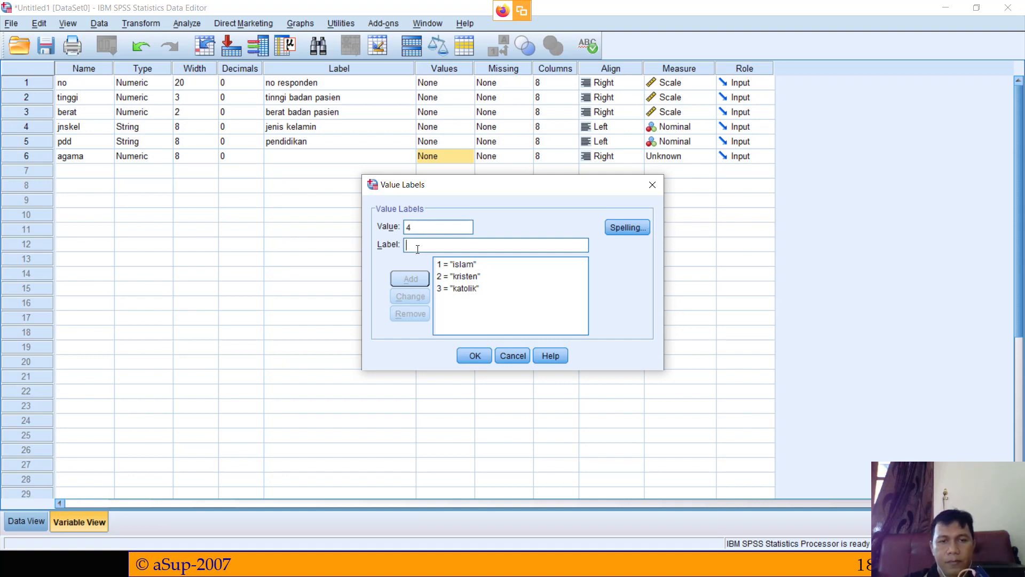
pyautogui.write('hidu')
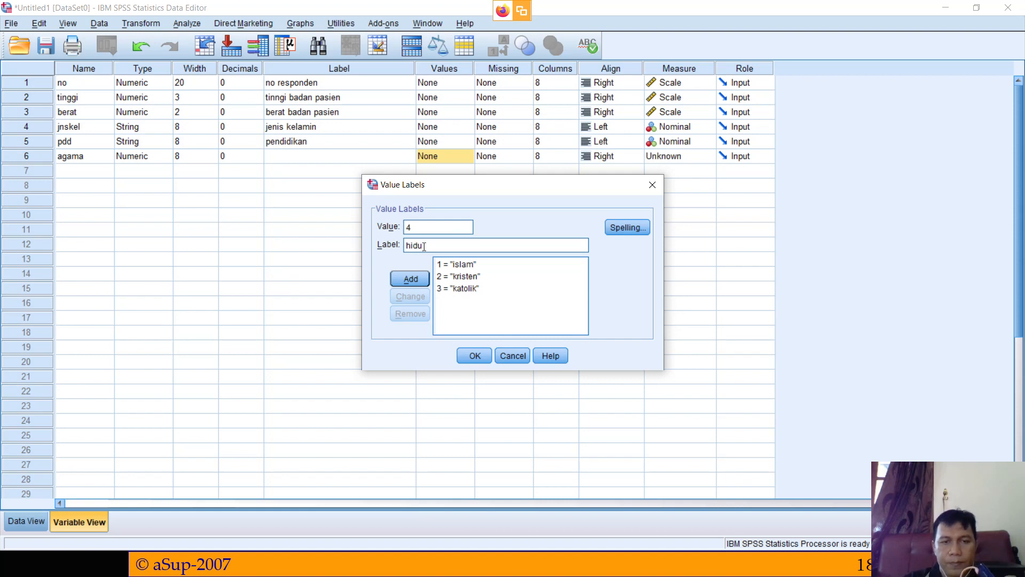
pyautogui.click(407, 277)
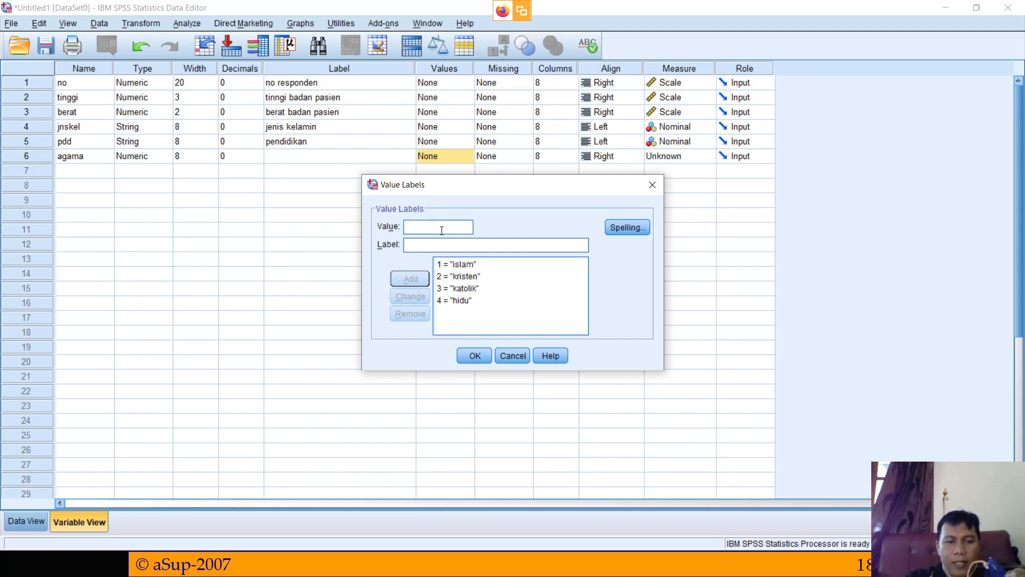
# Step: Add the value label 5 = "budha" to the agama variable and accept the value labels
pyautogui.write('1')
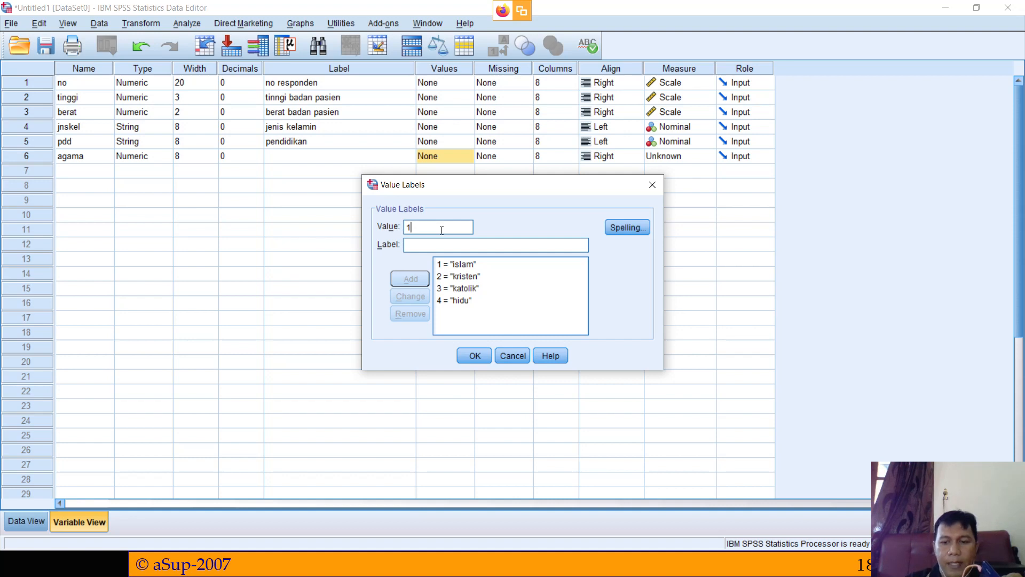
pyautogui.press('BackSpace')
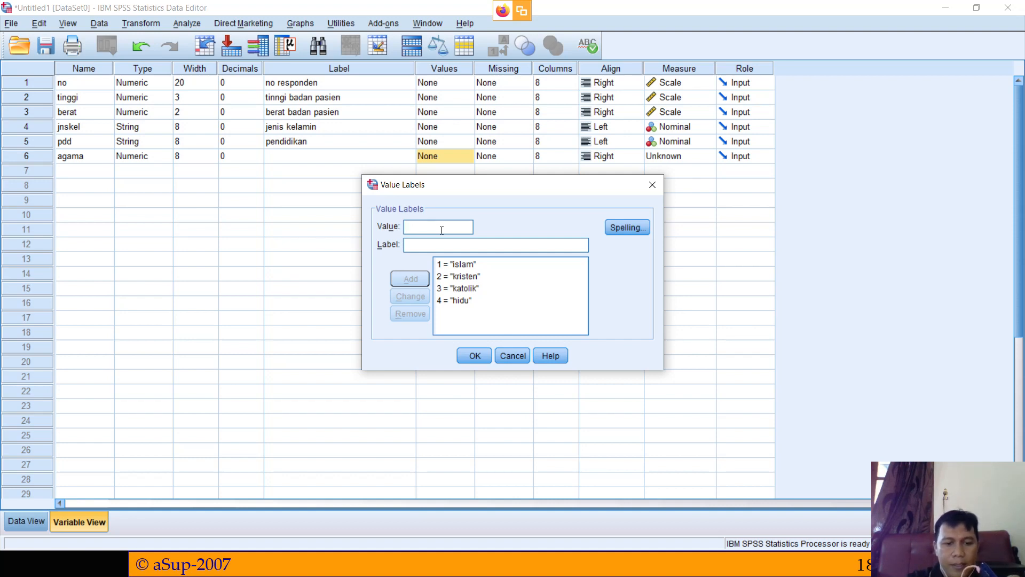
pyautogui.write('5')
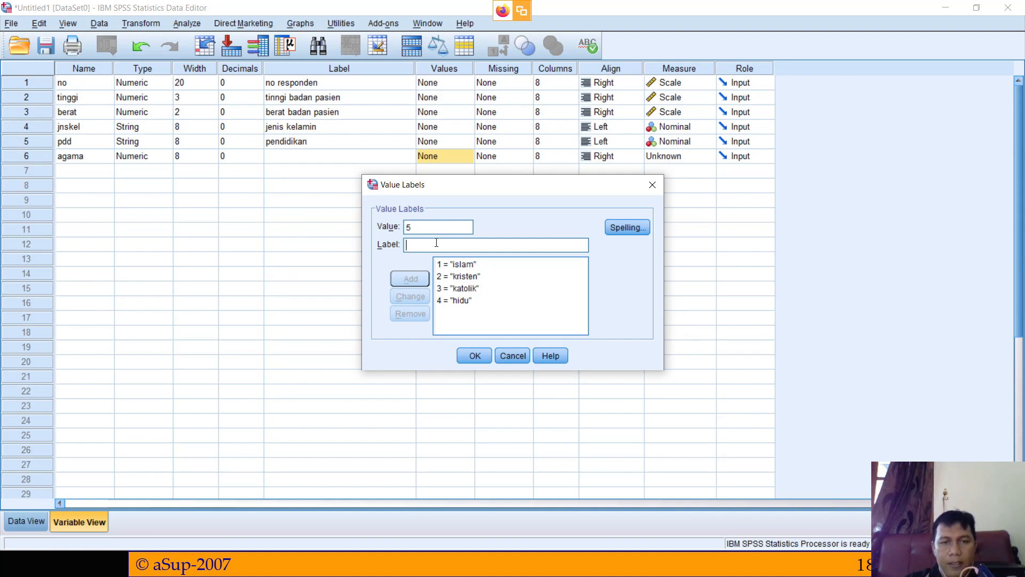
pyautogui.write('budha')
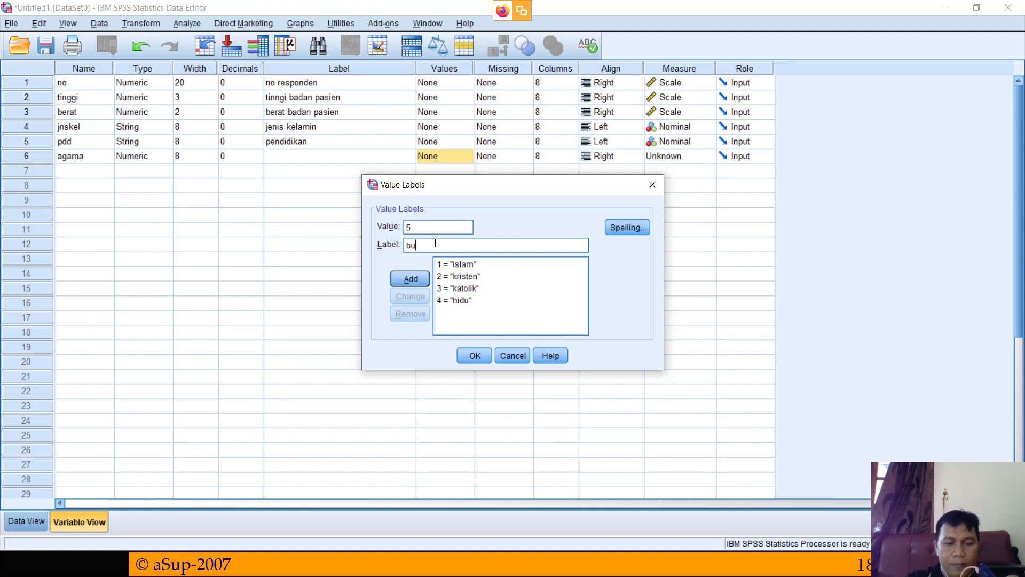
pyautogui.click(411, 279)
pyautogui.click(472, 356)
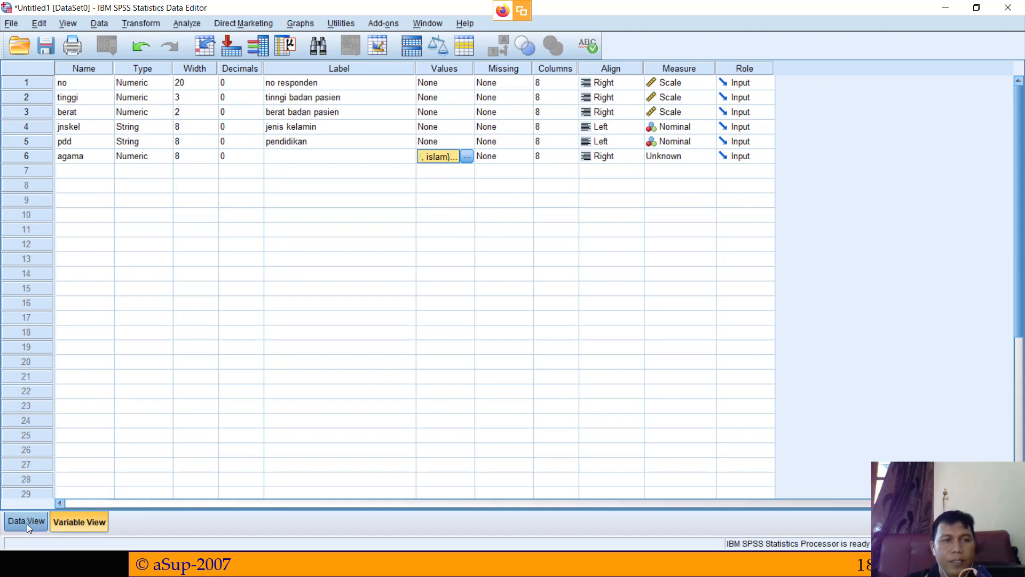
# Step: Set the measurement level of the agama variable to Nominal
pyautogui.click(708, 156)
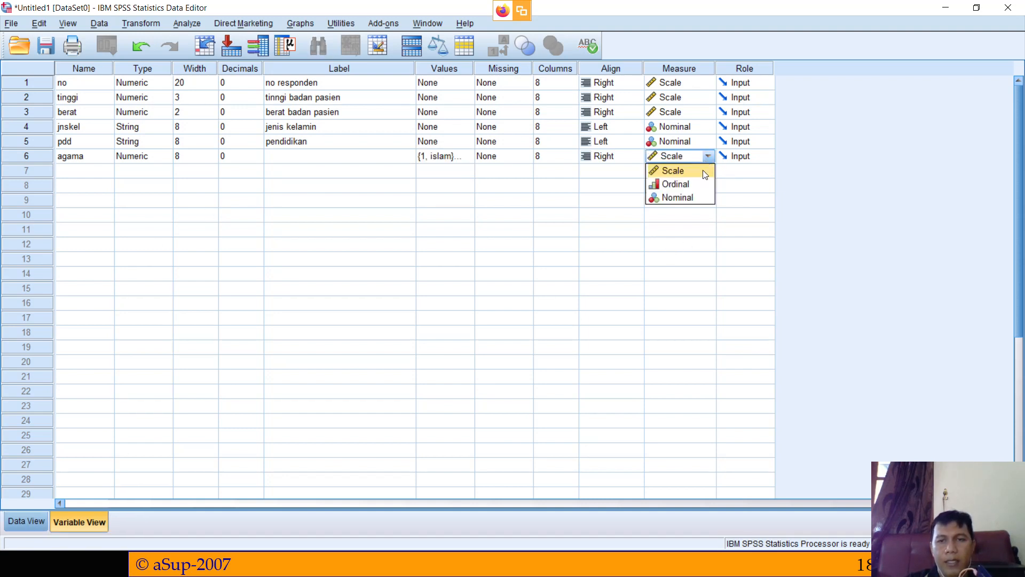
pyautogui.click(697, 197)
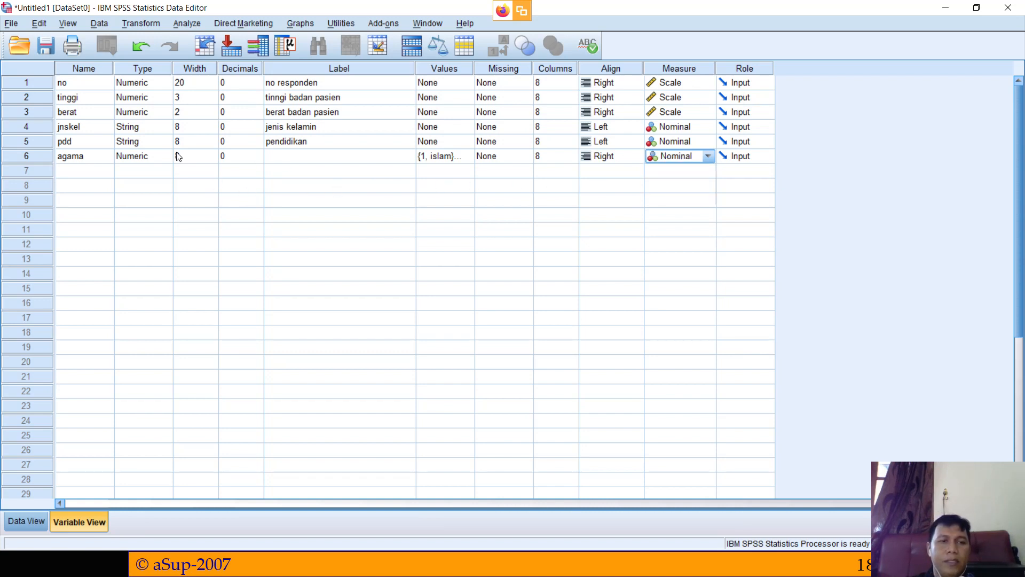
pyautogui.click(192, 158)
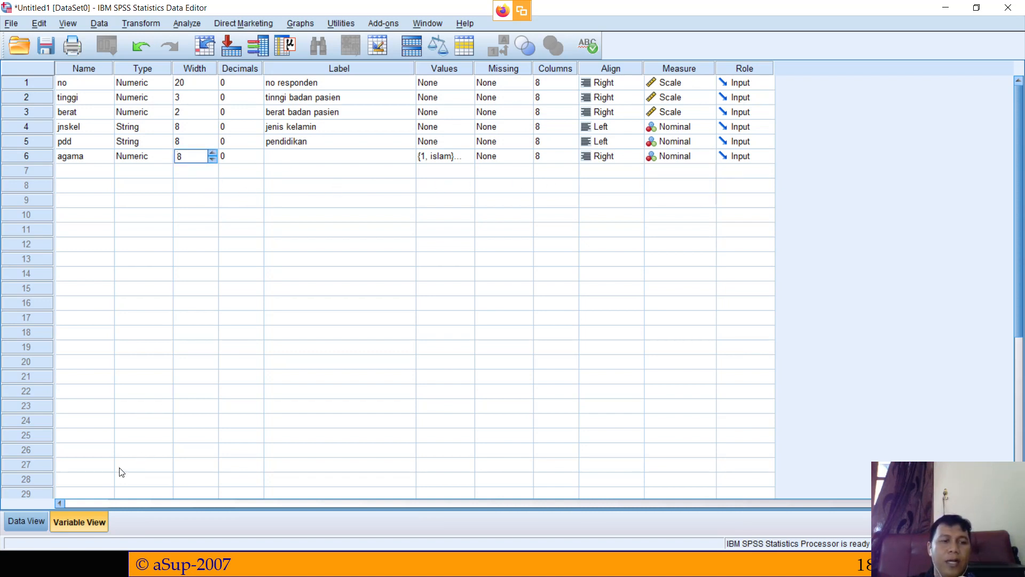
# Step: Switch to the data sheet and open the agama cell of case 1 for editing
pyautogui.click(24, 521)
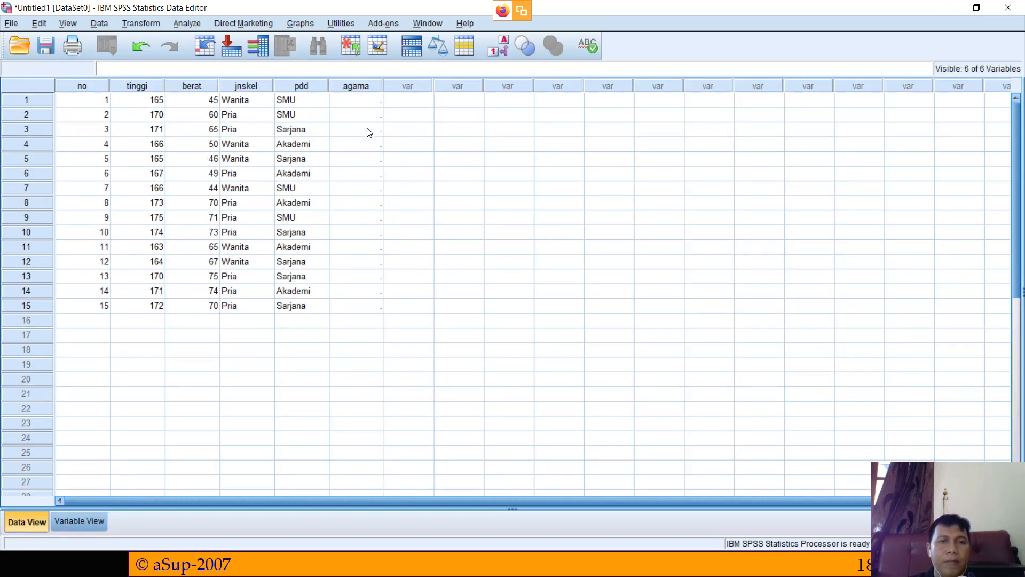
pyautogui.click(373, 105)
pyautogui.click(374, 102)
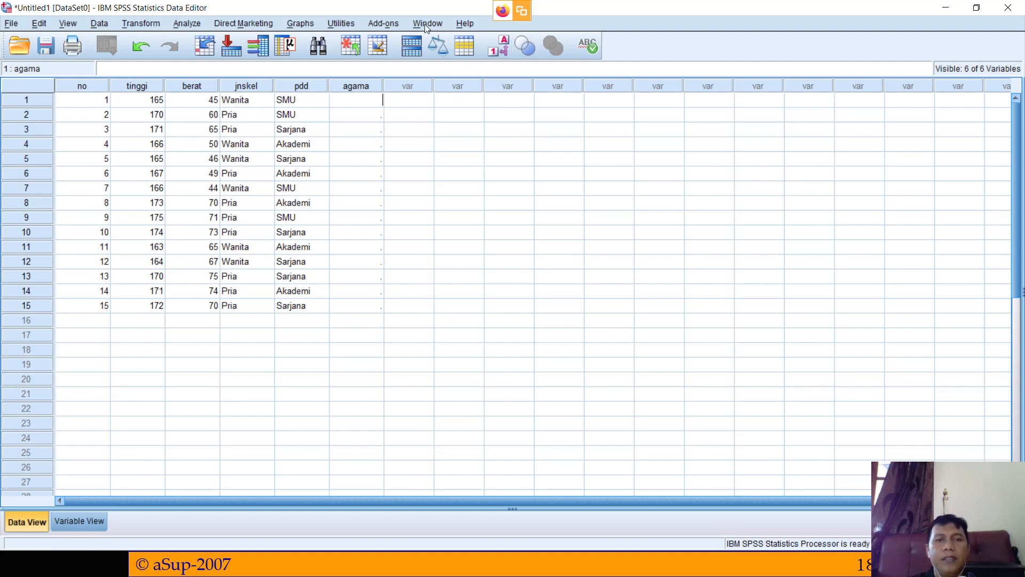
pyautogui.click(69, 24)
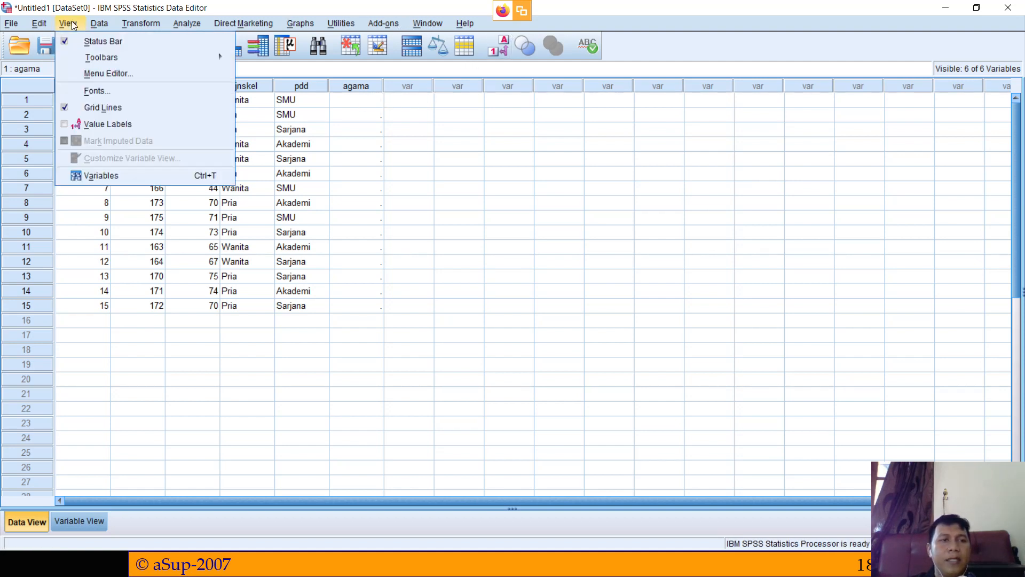
pyautogui.click(46, 22)
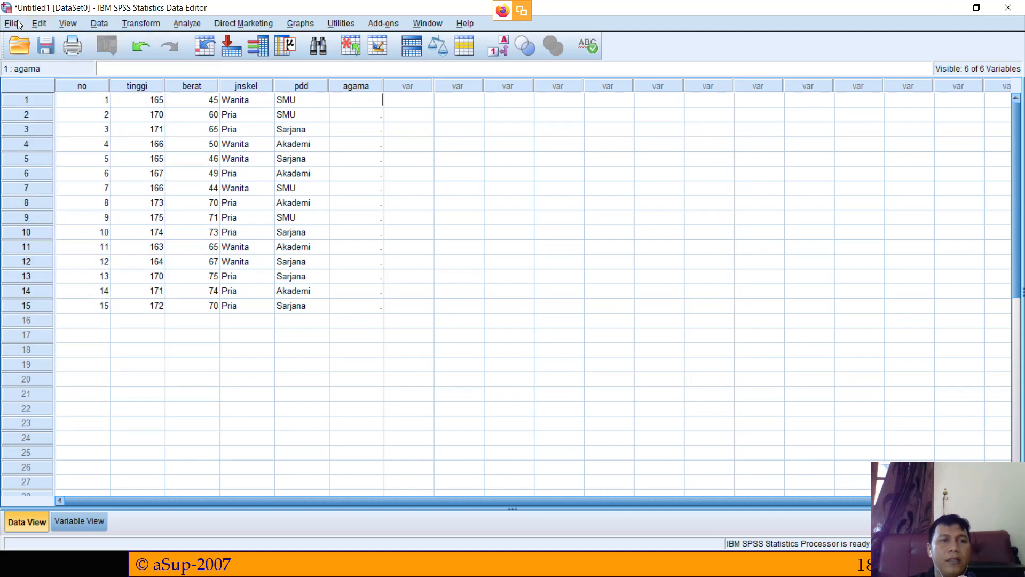
pyautogui.click(114, 24)
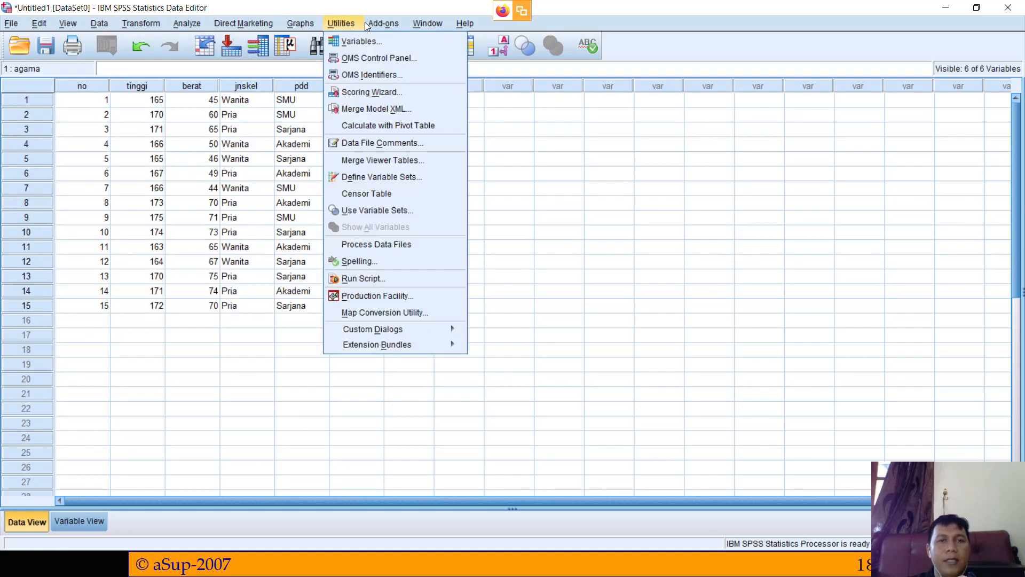
pyautogui.click(649, 159)
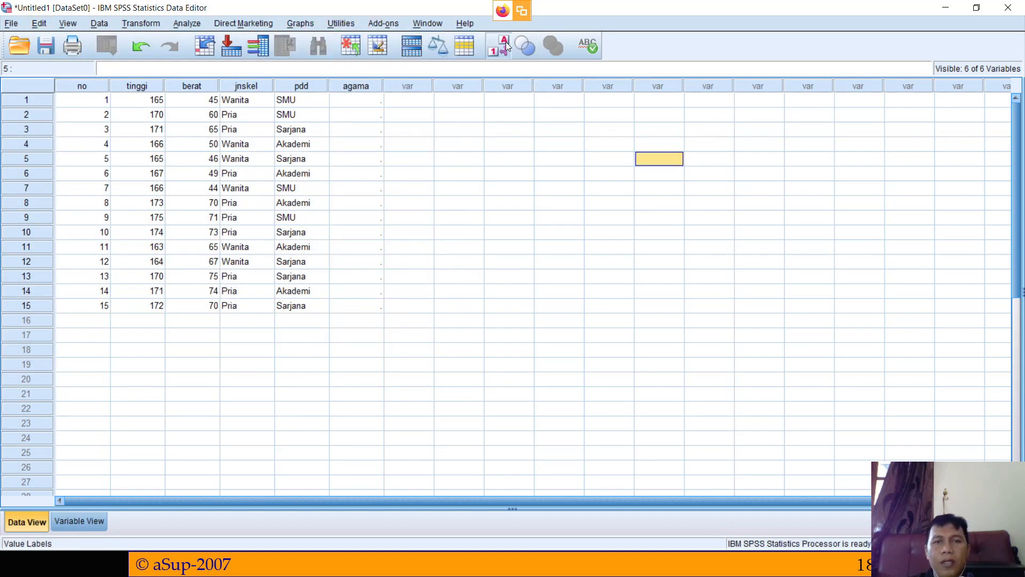
# Step: Turn on the display of value labels in the data sheet and set agama to islam for case 1
pyautogui.click(356, 101)
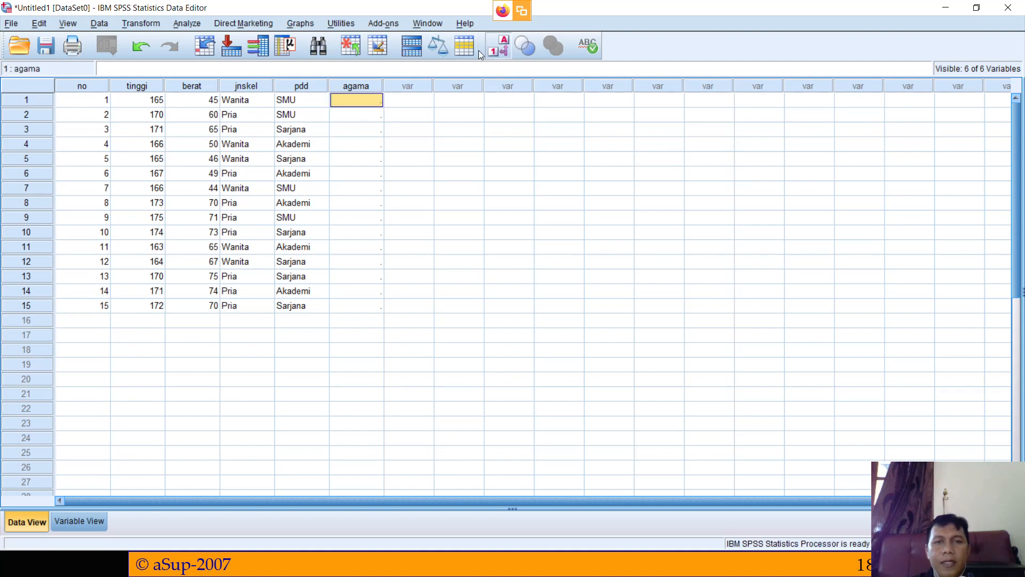
pyautogui.click(495, 47)
pyautogui.click(379, 100)
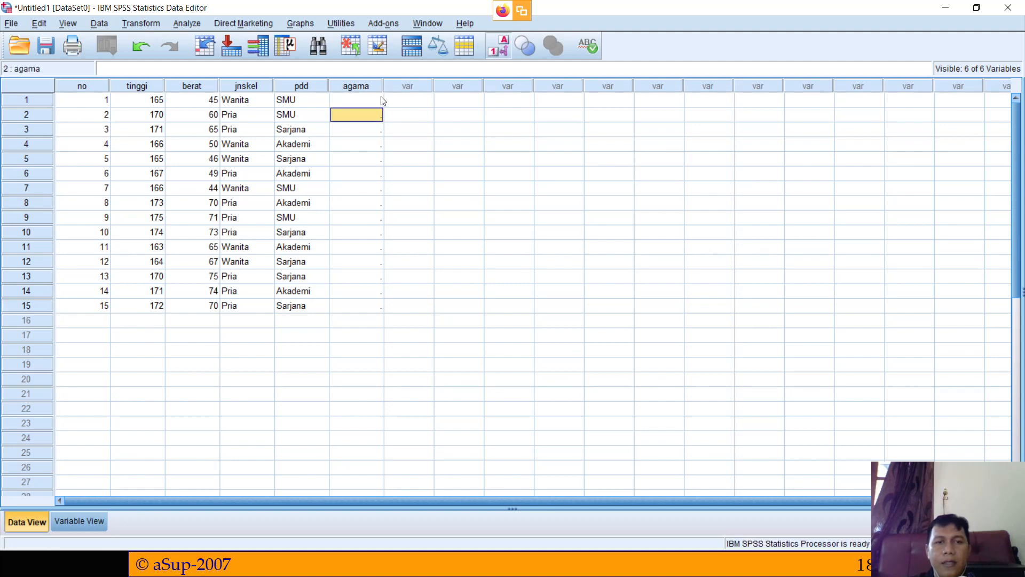
pyautogui.click(380, 99)
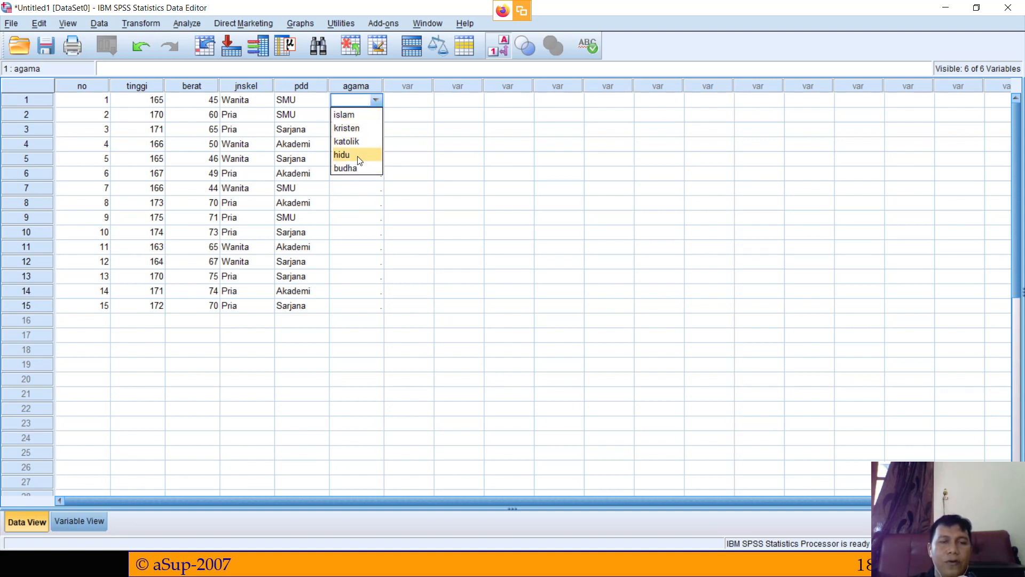
pyautogui.click(362, 121)
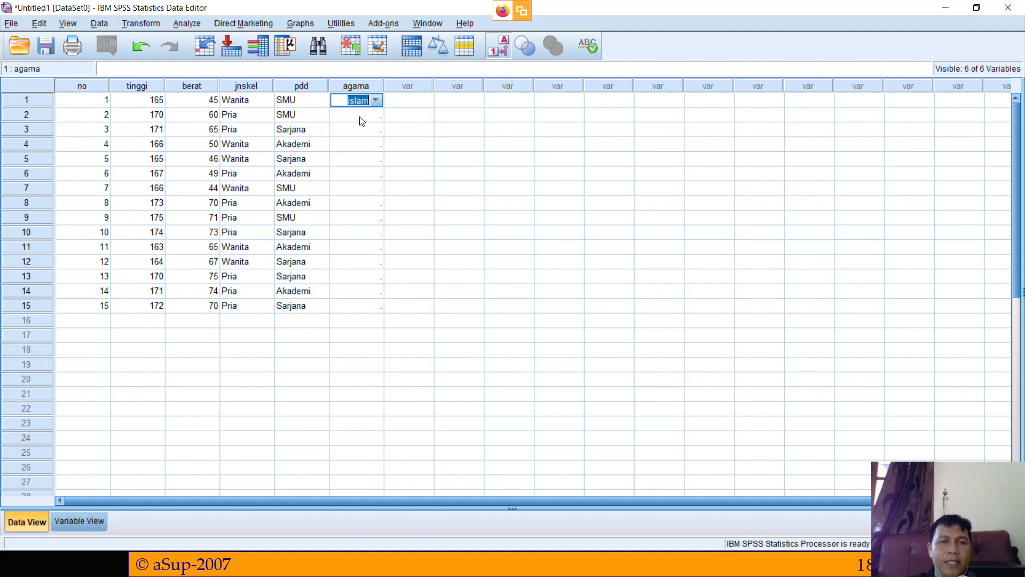
pyautogui.click(261, 99)
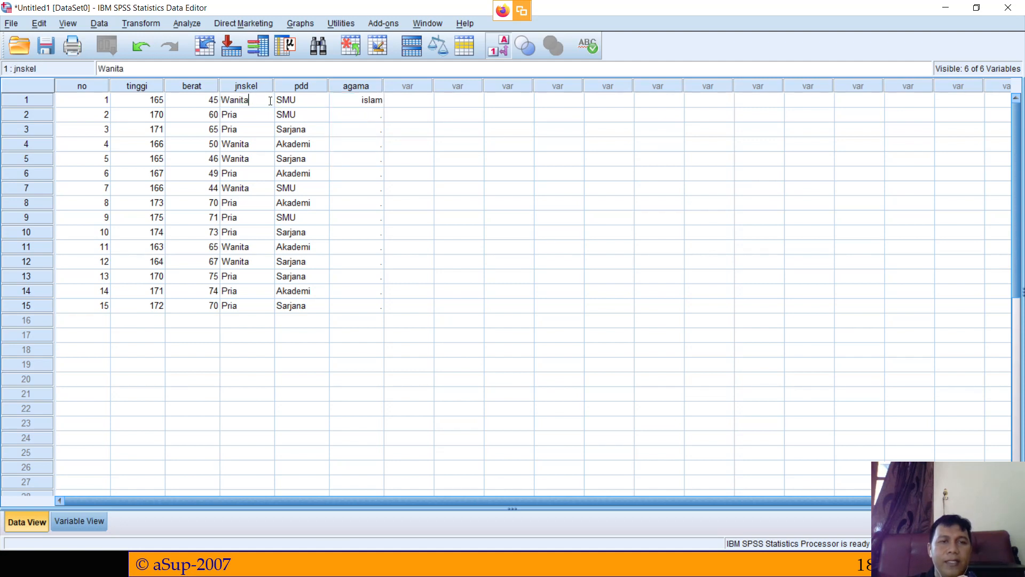
# Step: Set agama to kristen for case 2
pyautogui.click(368, 121)
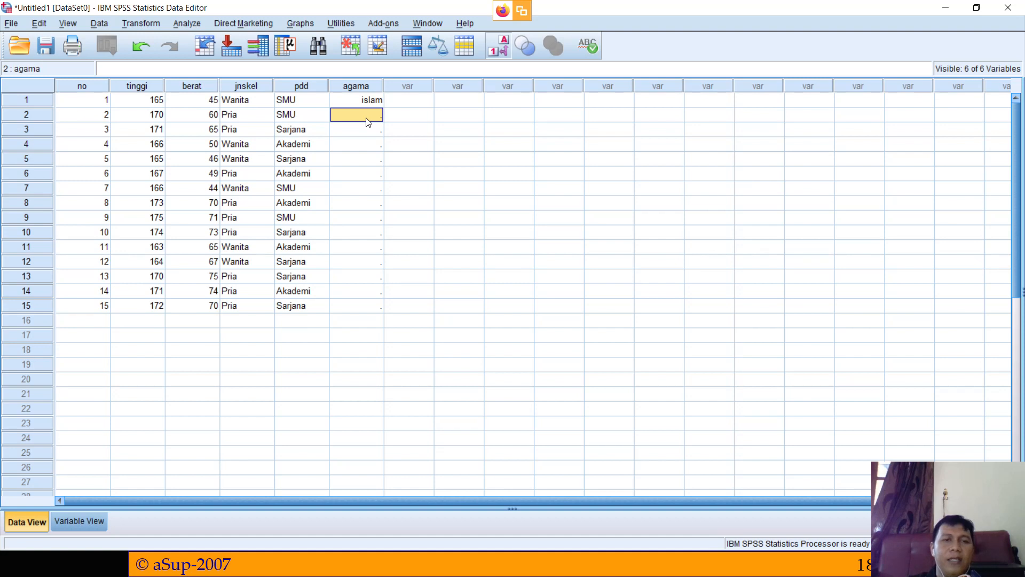
pyautogui.doubleClick(374, 116)
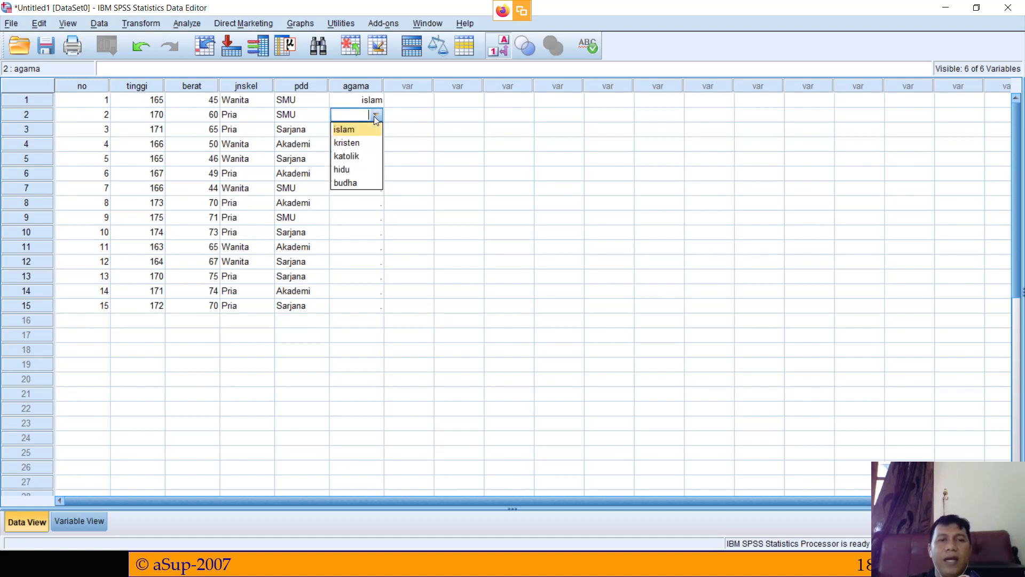
pyautogui.click(367, 149)
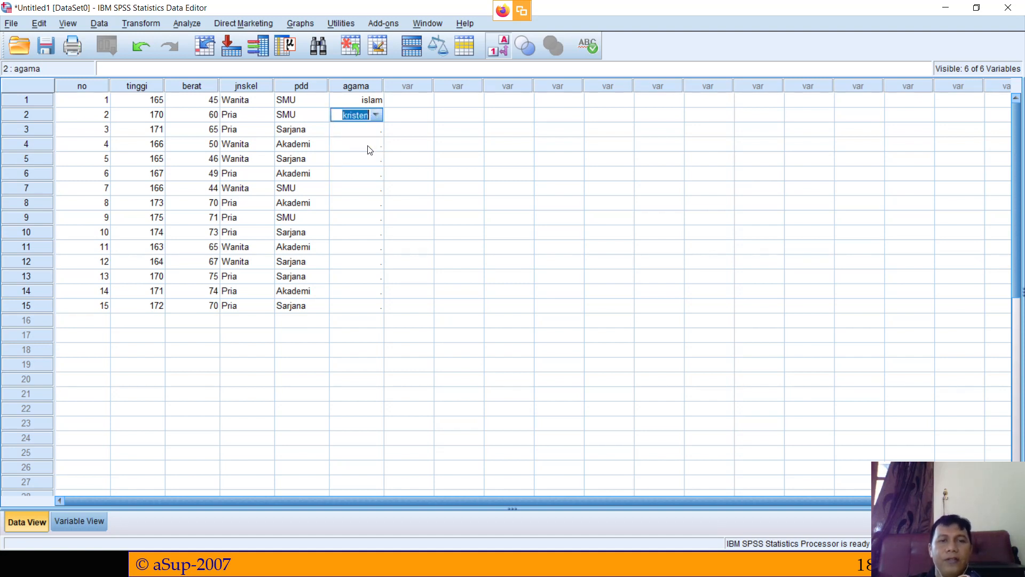
# Step: Set agama to hidu for case 3
pyautogui.click(379, 134)
pyautogui.click(379, 133)
pyautogui.click(379, 133)
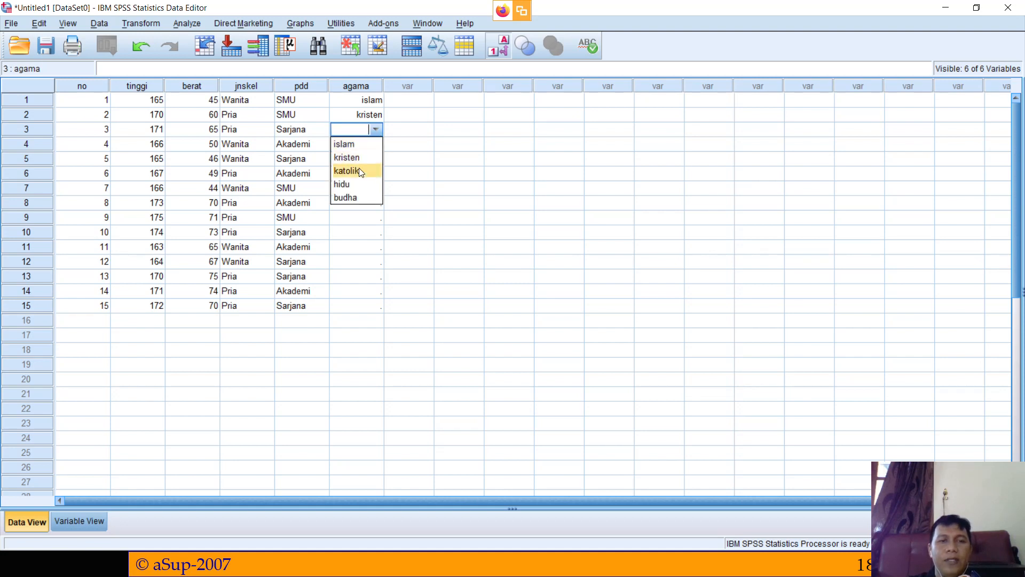
pyautogui.click(357, 185)
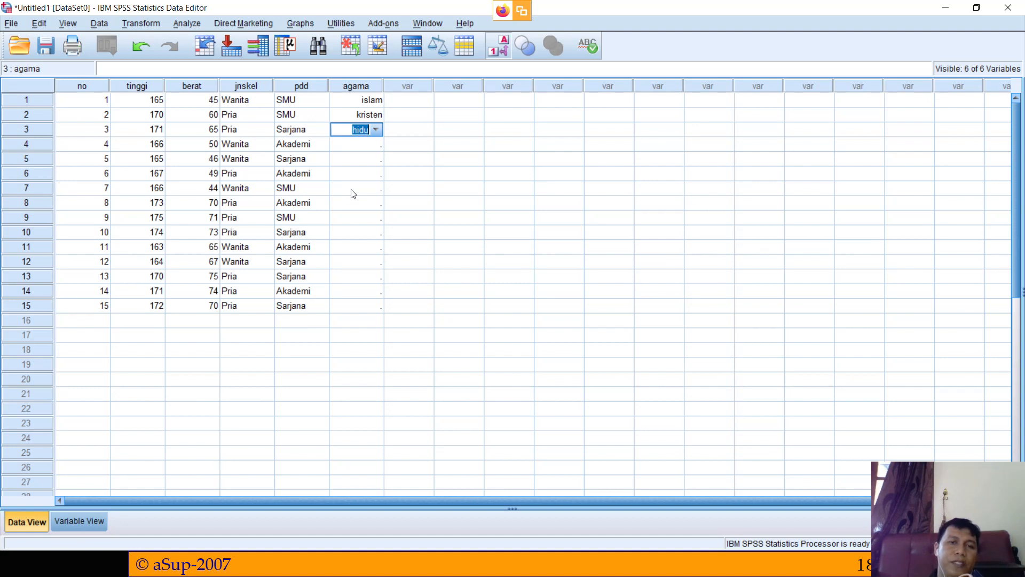
pyautogui.click(365, 145)
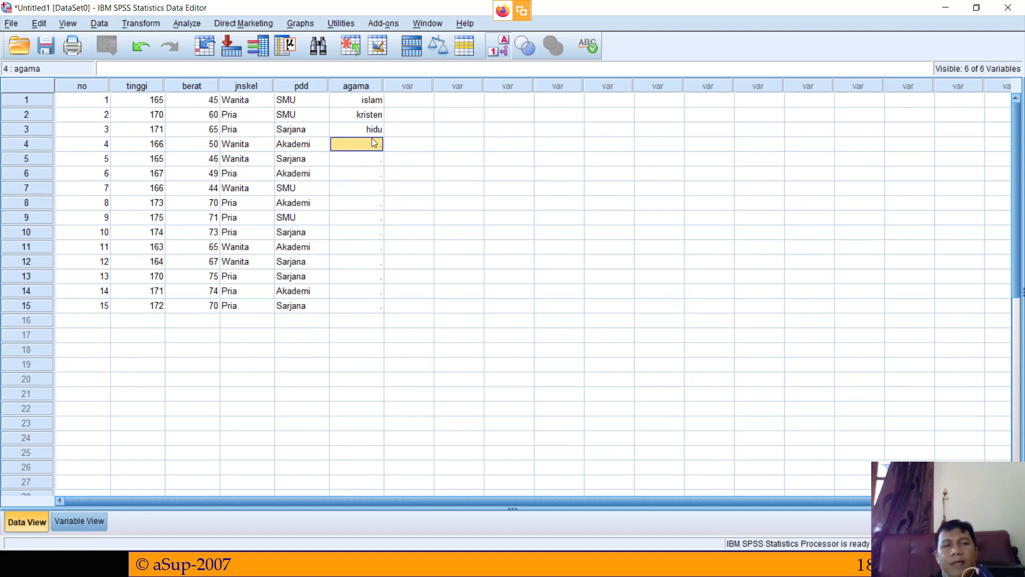
# Step: Toggle the value label display several times, ending with the agama data shown as numeric codes
pyautogui.click(495, 45)
pyautogui.click(503, 47)
pyautogui.click(504, 48)
pyautogui.click(503, 47)
pyautogui.click(504, 48)
pyautogui.click(504, 48)
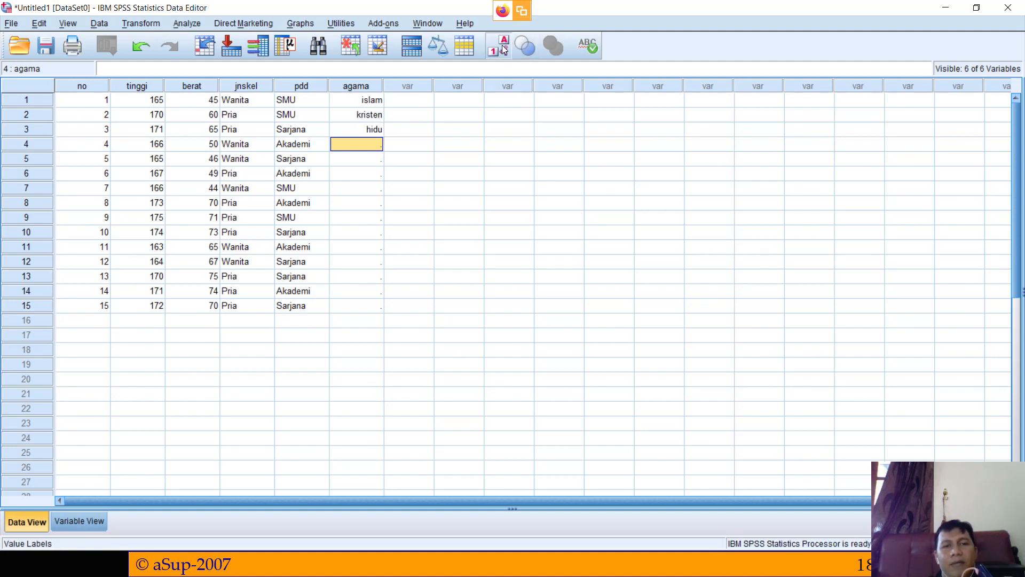
pyautogui.click(504, 47)
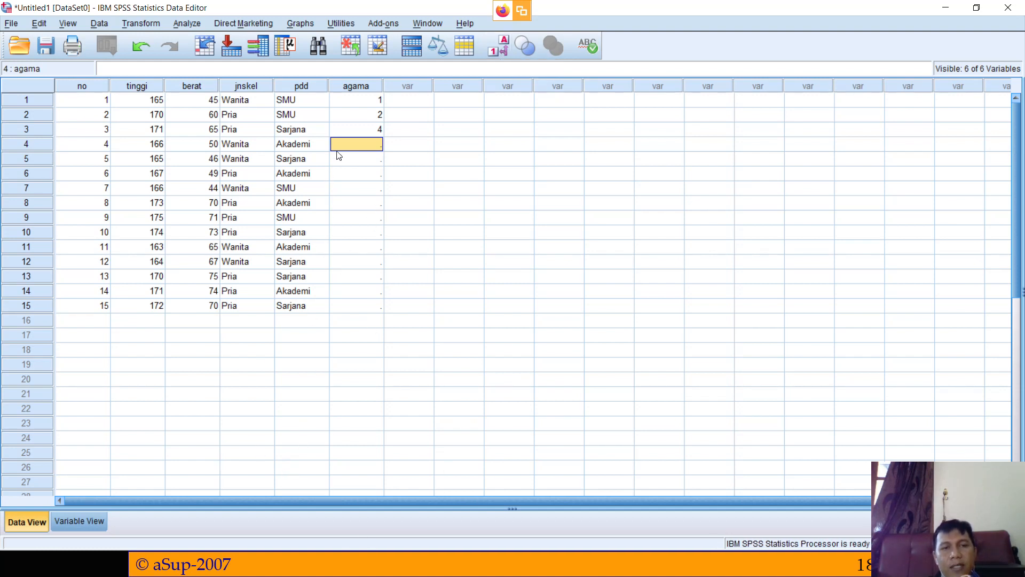
pyautogui.click(358, 105)
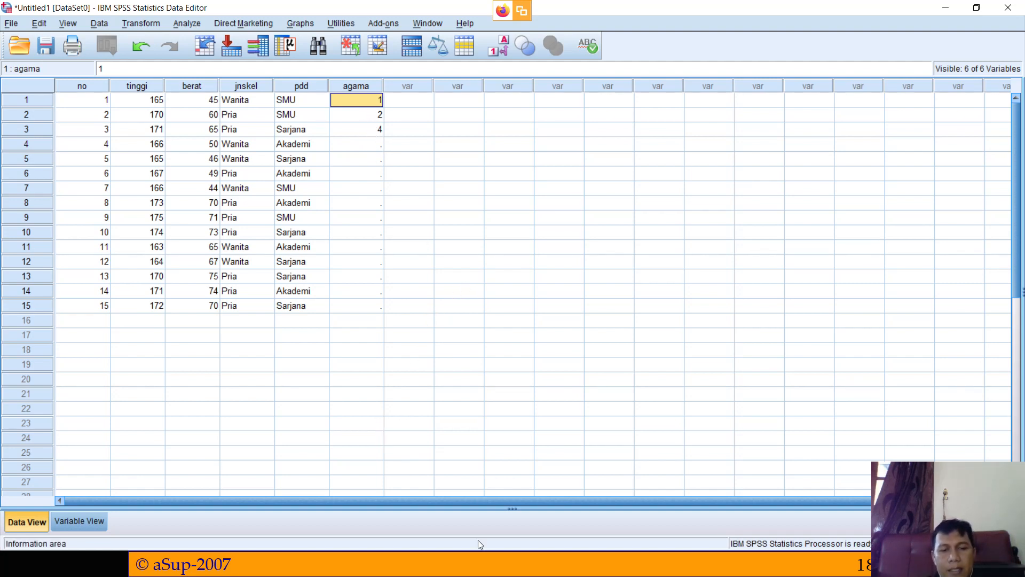
pyautogui.click(484, 564)
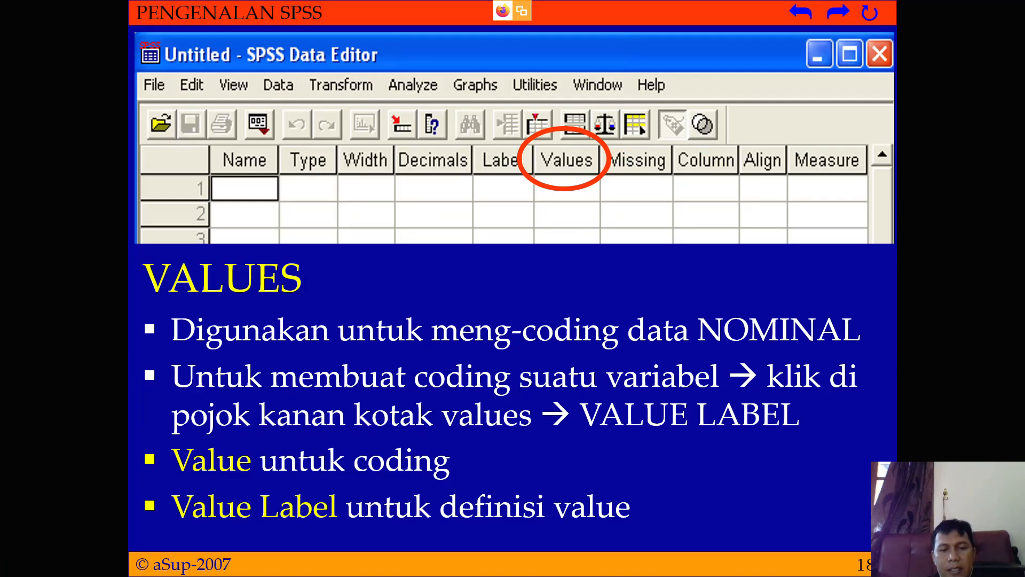
pyautogui.click(578, 191)
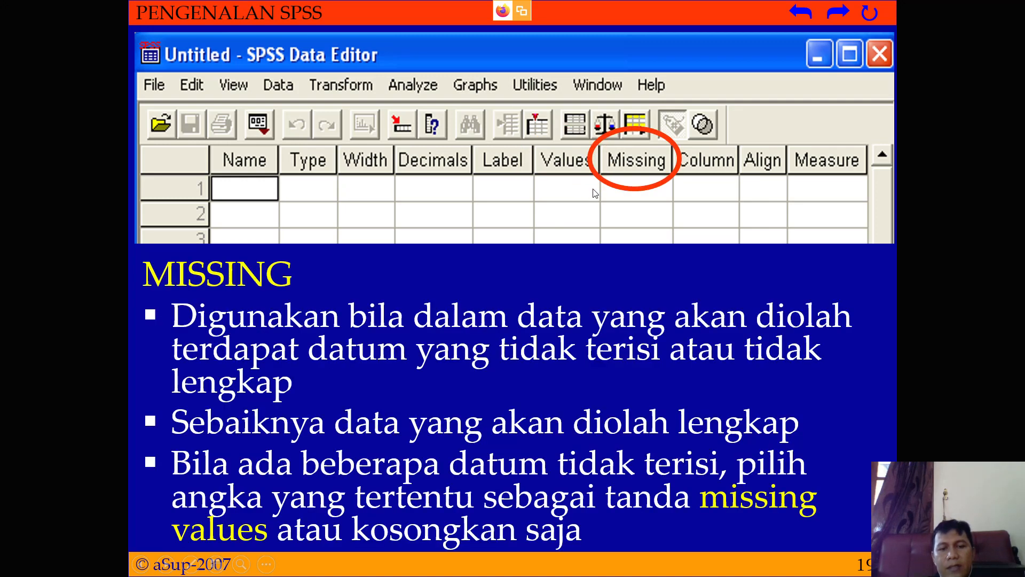
pyautogui.click(698, 184)
pyautogui.click(723, 190)
pyautogui.click(724, 193)
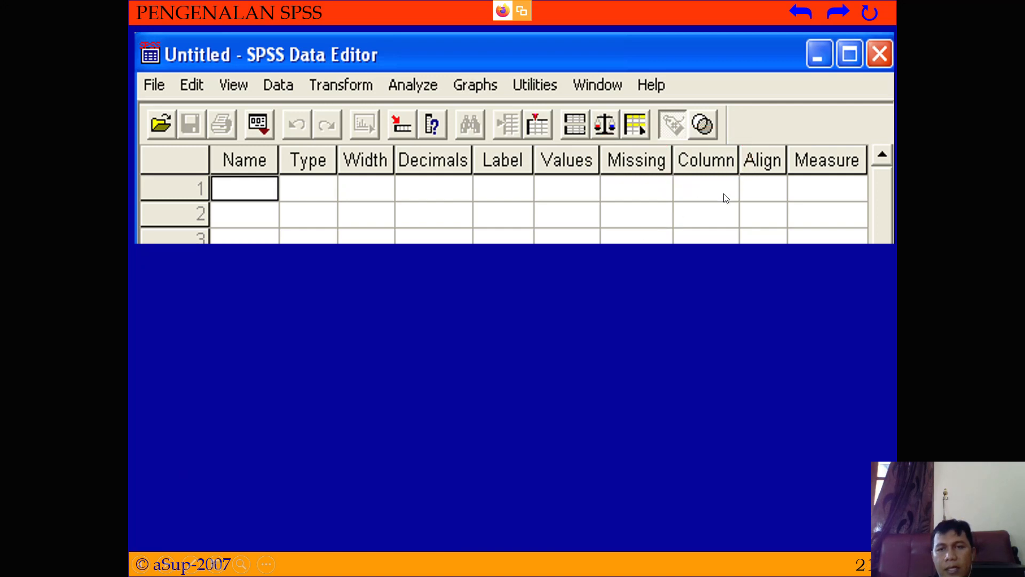
pyautogui.click(727, 199)
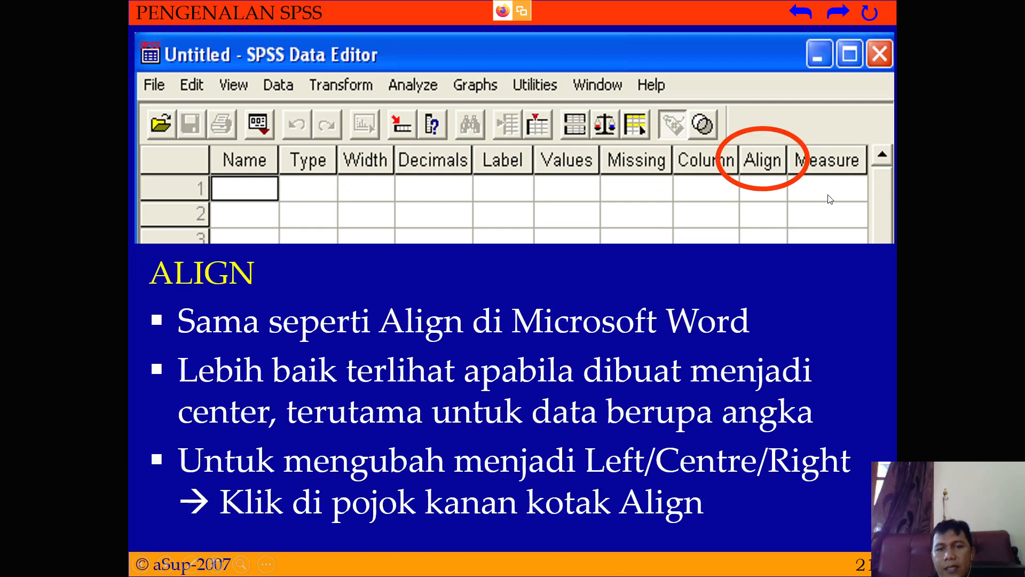
pyautogui.click(714, 233)
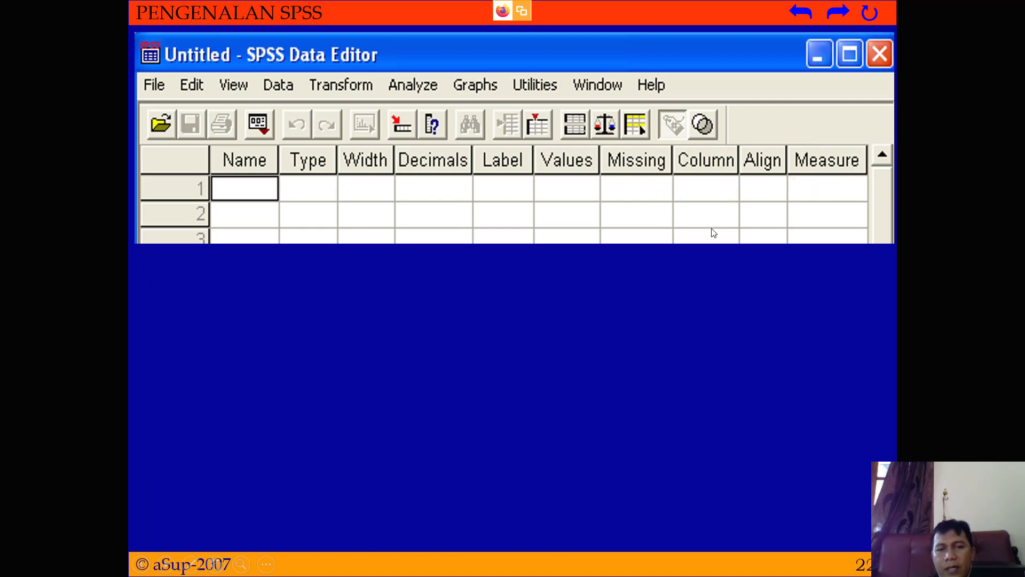
pyautogui.click(783, 199)
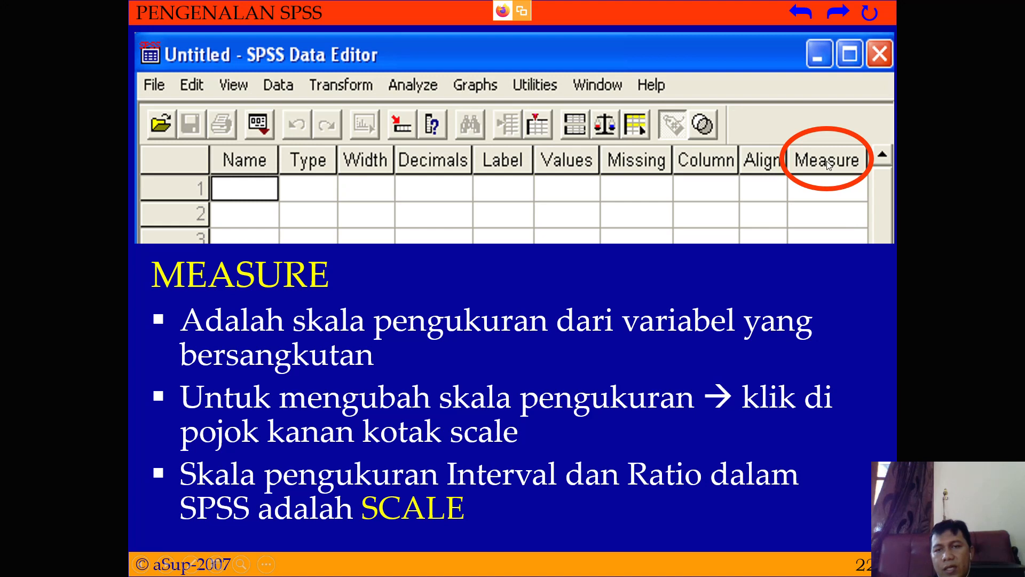
pyautogui.click(389, 321)
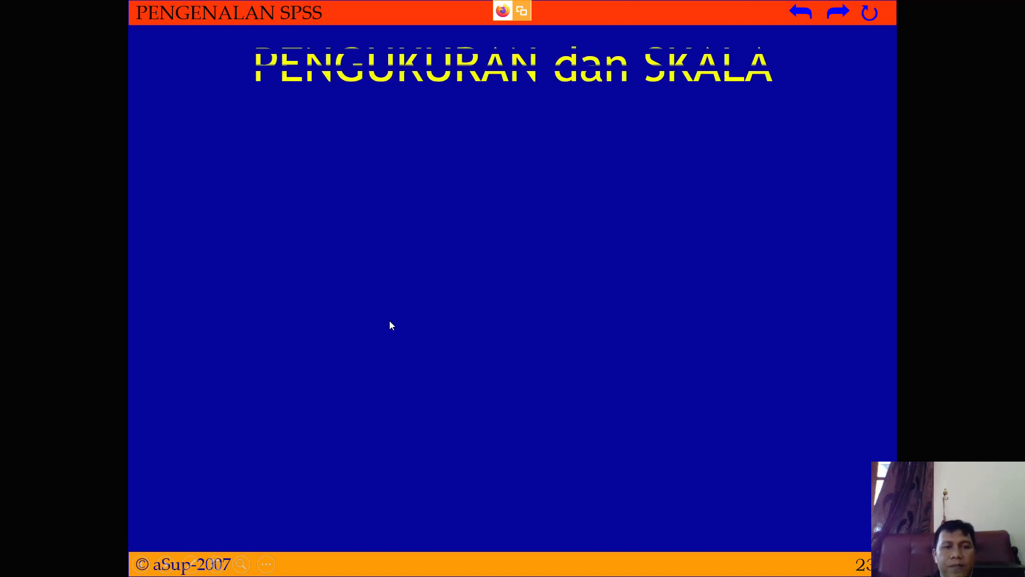
pyautogui.click(413, 290)
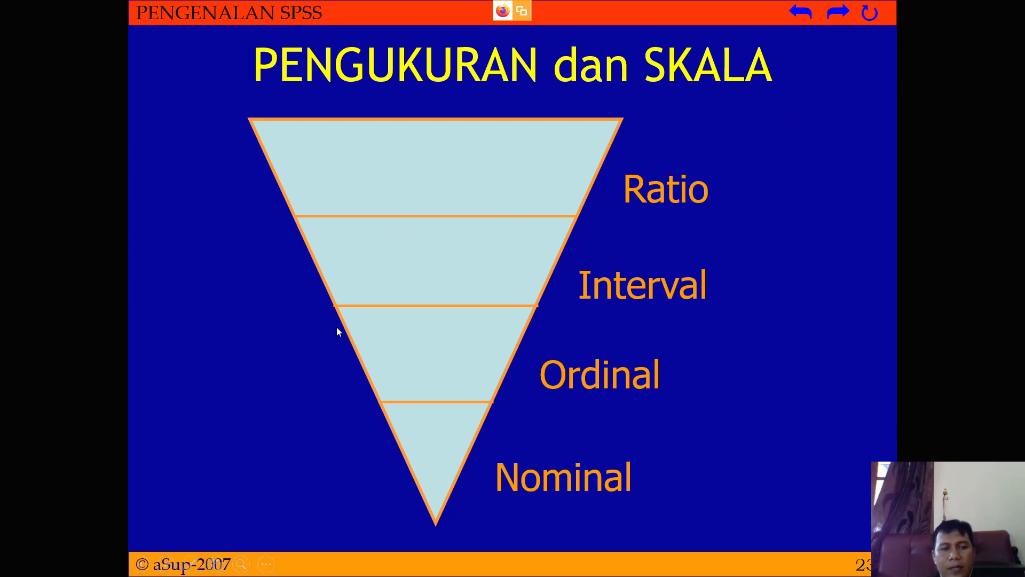
pyautogui.scroll(1, 363, 255)
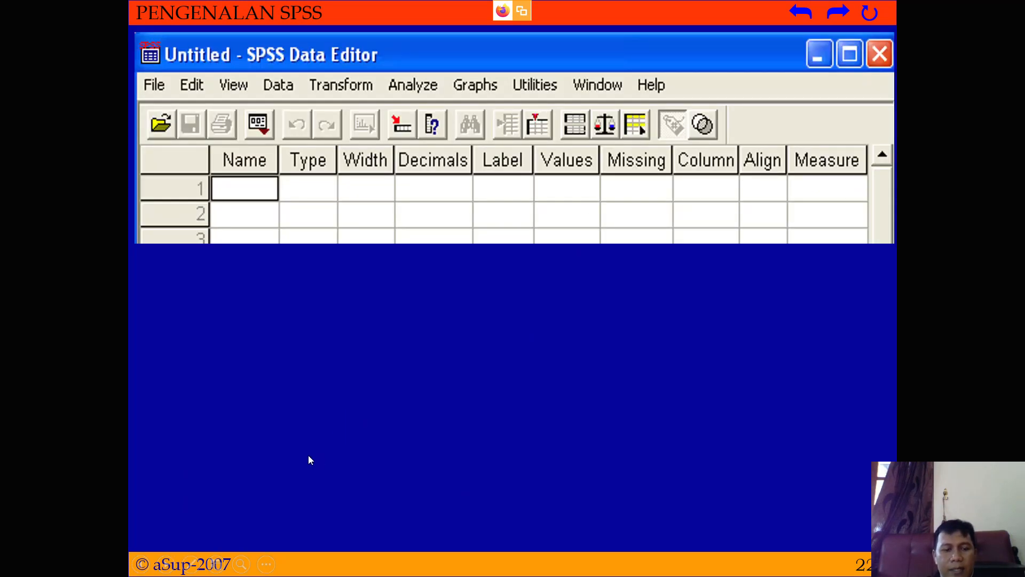
# Step: Switch to SPSS and give the agama variable the label "agama" in its variable definition
pyautogui.hotkey('alt', 'Tab')
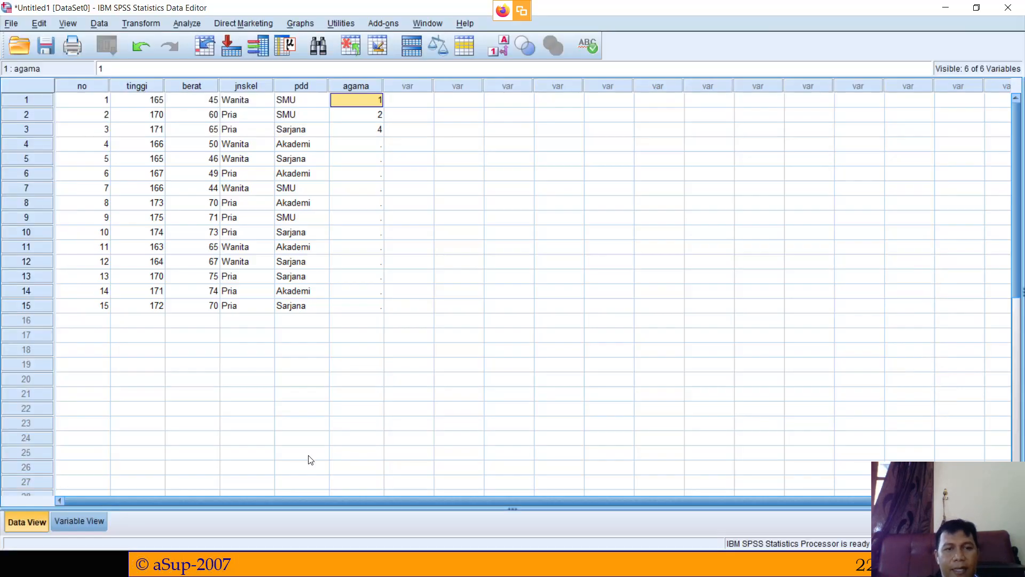
pyautogui.click(80, 521)
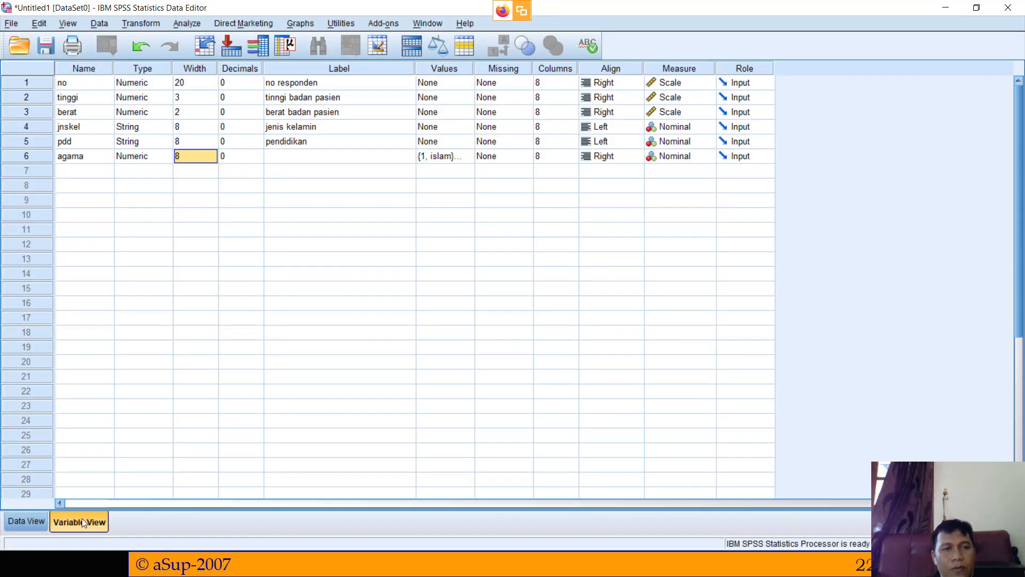
pyautogui.click(386, 182)
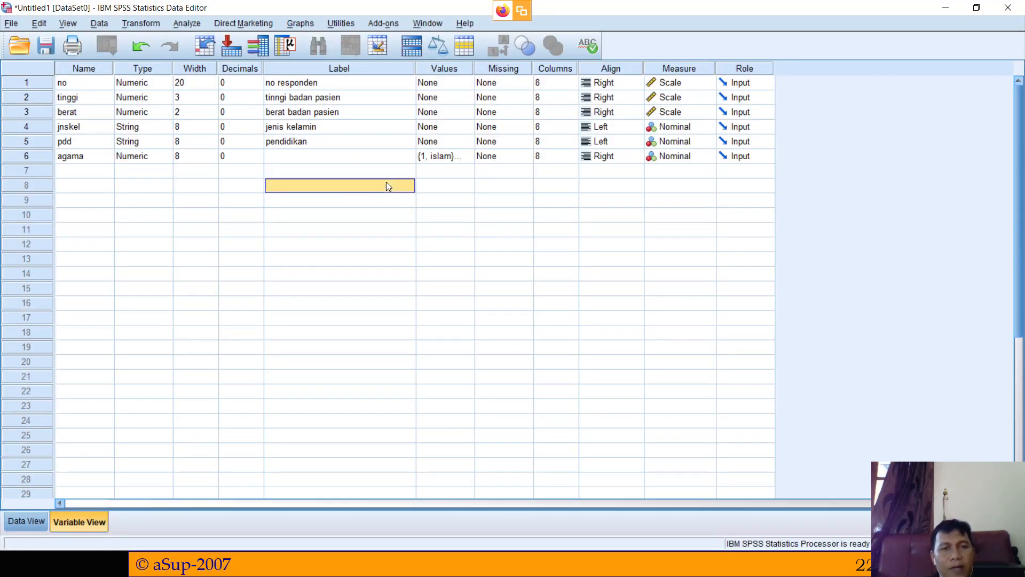
pyautogui.click(388, 160)
pyautogui.click(331, 158)
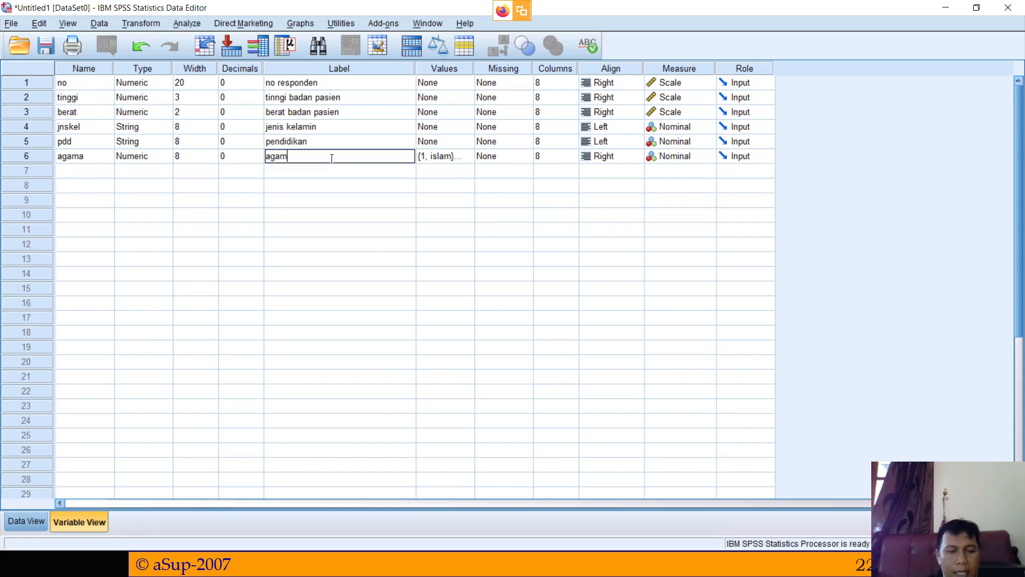
pyautogui.write('agama')
pyautogui.press('Return')
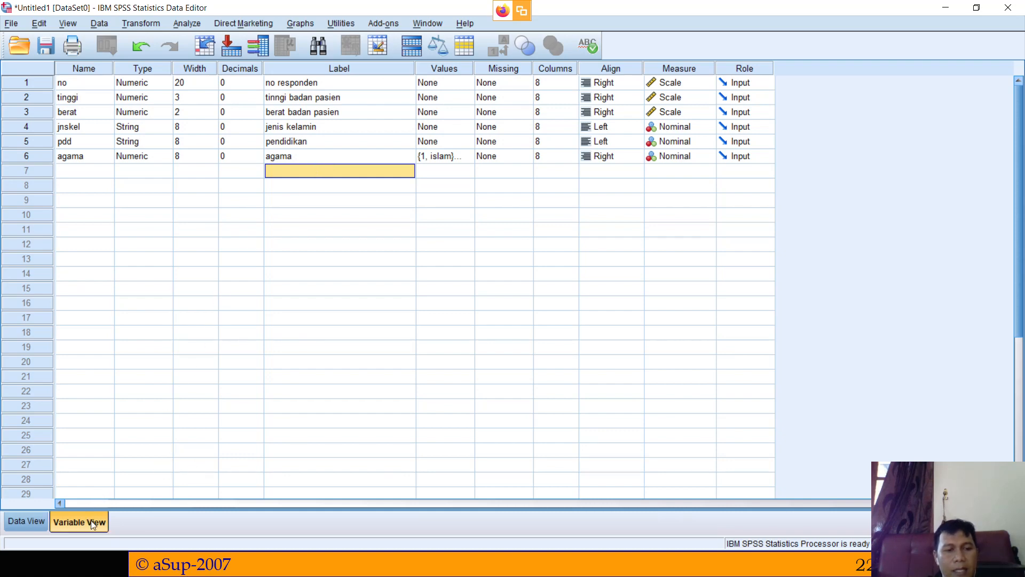
# Step: End the slide show, switch to the RPS_Komputer course plan in Word and find the topics of meetings T : 8-14
pyautogui.click(559, 567)
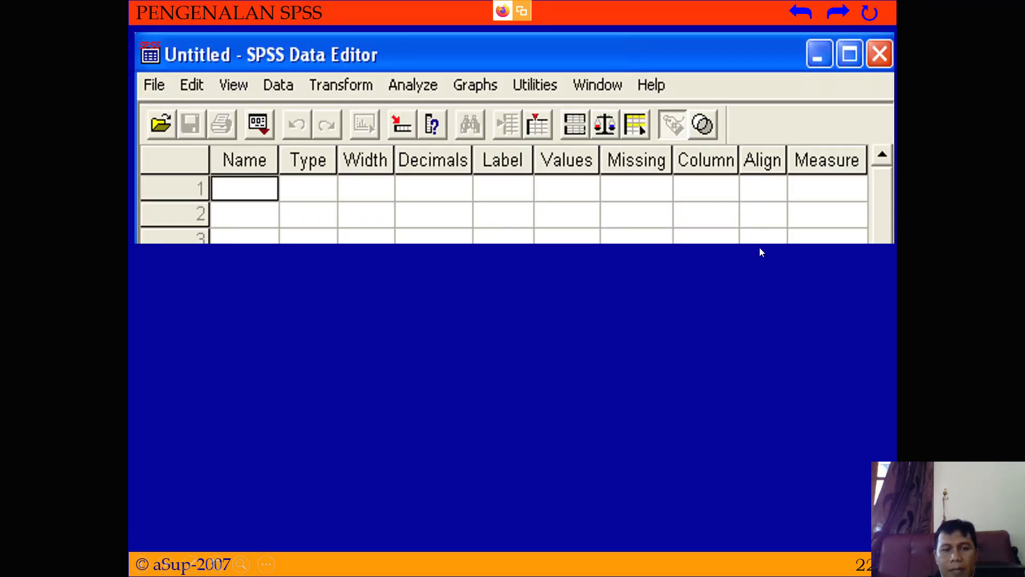
pyautogui.press('Escape')
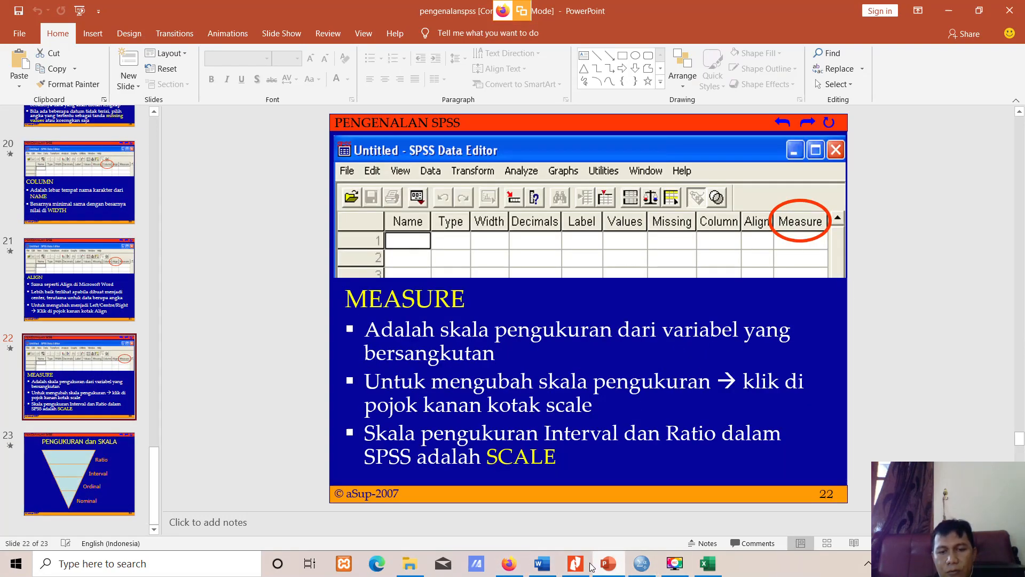
pyautogui.click(550, 566)
pyautogui.scroll(2, 363, 320)
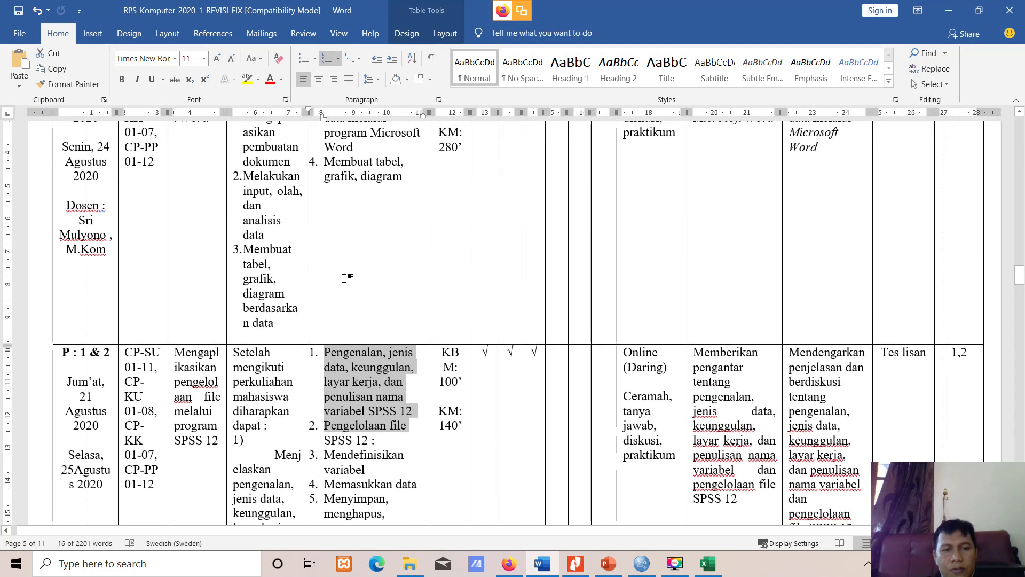
pyautogui.scroll(-2, 363, 321)
pyautogui.scroll(-8, 362, 320)
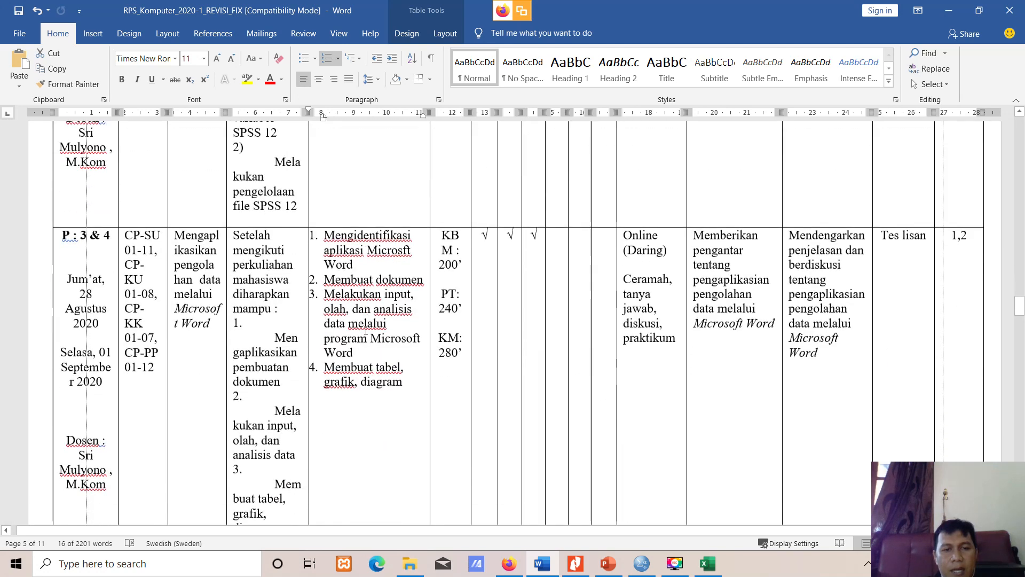
pyautogui.scroll(-10, 366, 329)
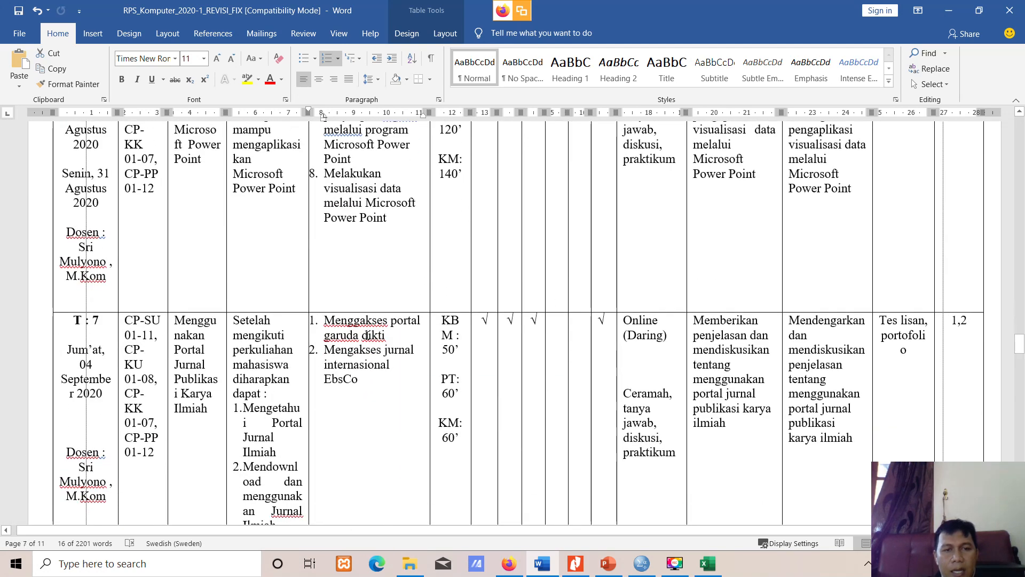
pyautogui.scroll(-20, 367, 335)
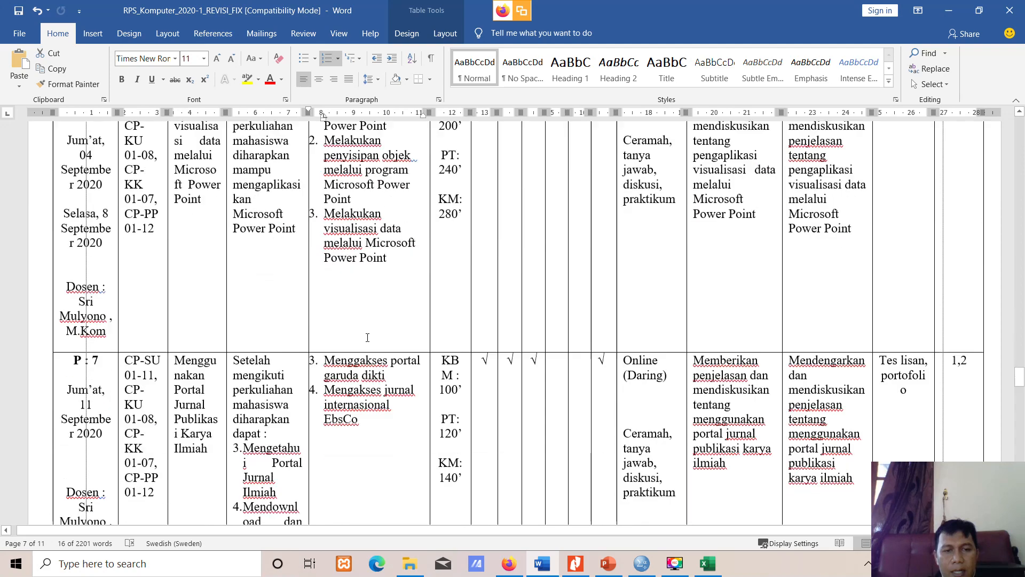
pyautogui.scroll(-6, 367, 338)
pyautogui.scroll(1, 359, 229)
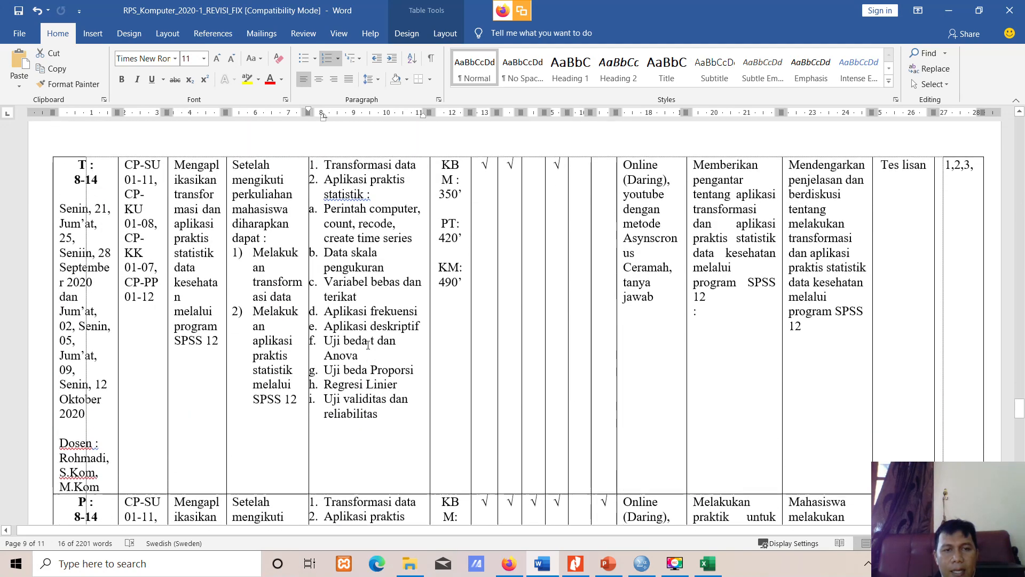
# Step: Correct the first command name in topic a of the T : 8-14 row to "compute"
pyautogui.moveTo(372, 213); pyautogui.dragTo(392, 228)
pyautogui.click(372, 219)
pyautogui.click(370, 212)
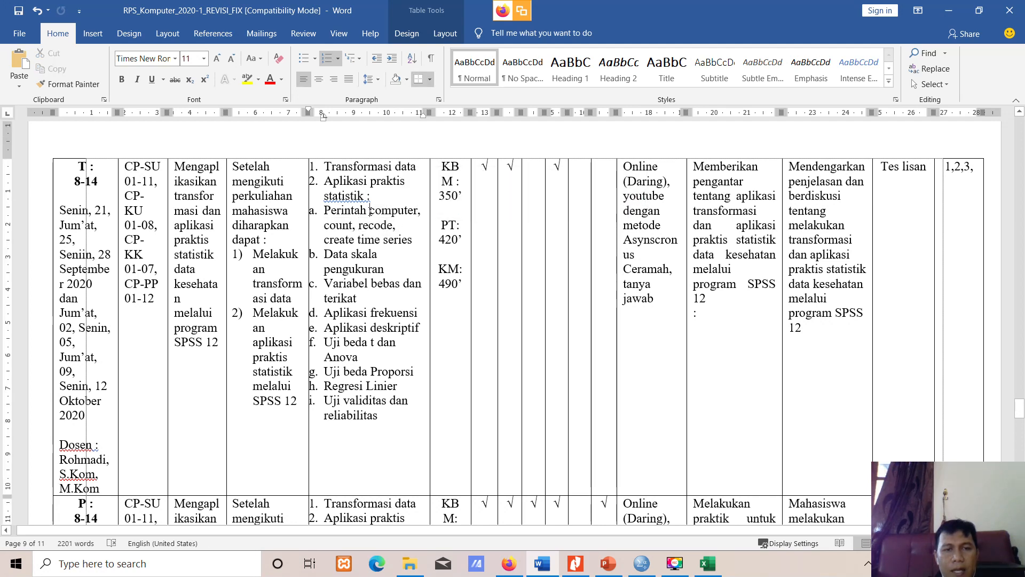
pyautogui.moveTo(419, 211)
pyautogui.mouseDown()
pyautogui.moveTo(400, 211)
pyautogui.moveTo(410, 211)
pyautogui.mouseUp()
pyautogui.click(398, 211)
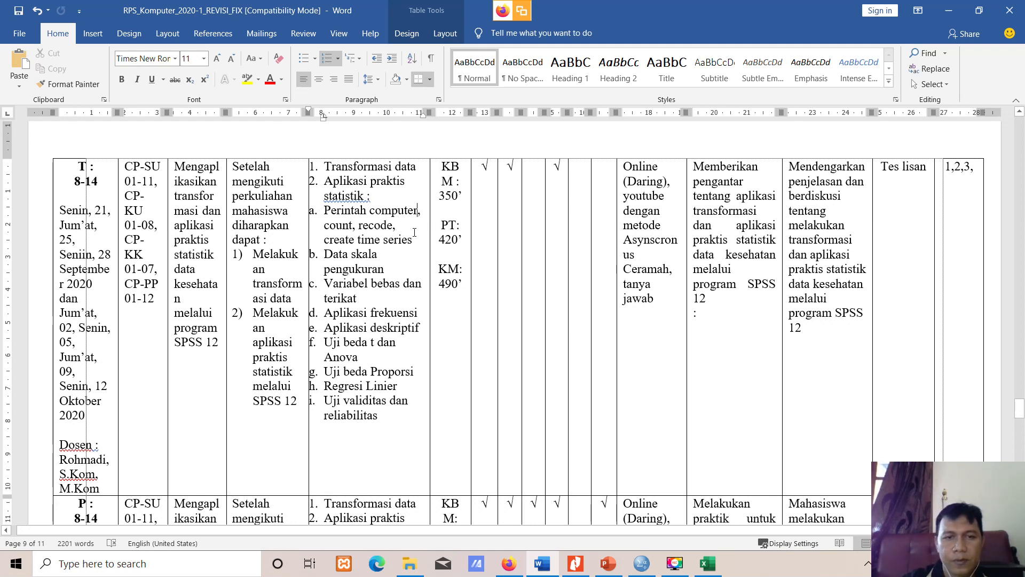
pyautogui.hotkey('ctrl', 'z')
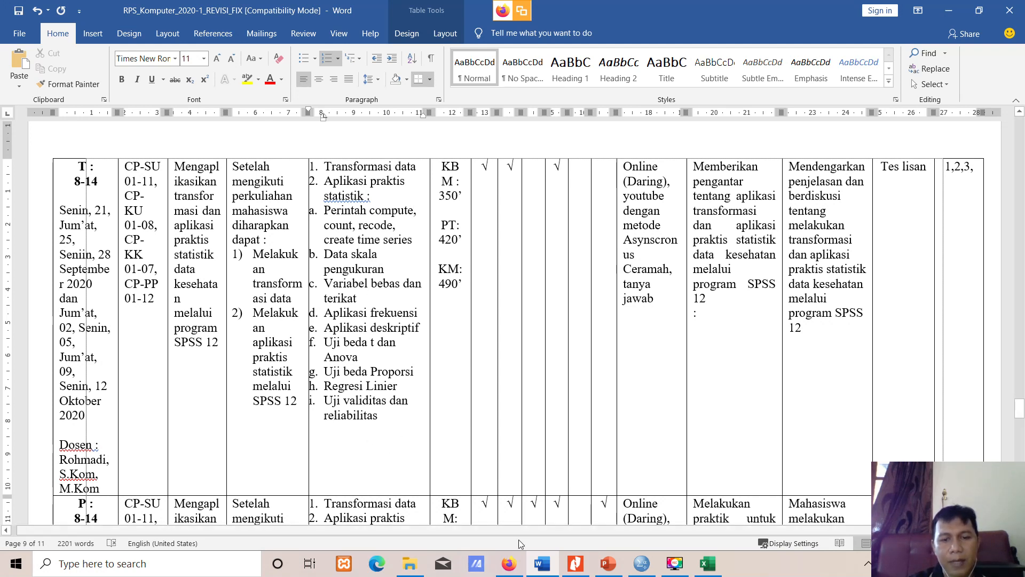
# Step: Switch to Nitro Pro and browse the Materi SPSS document up to the Recode part of the Tranformasi Data section
pyautogui.click(580, 571)
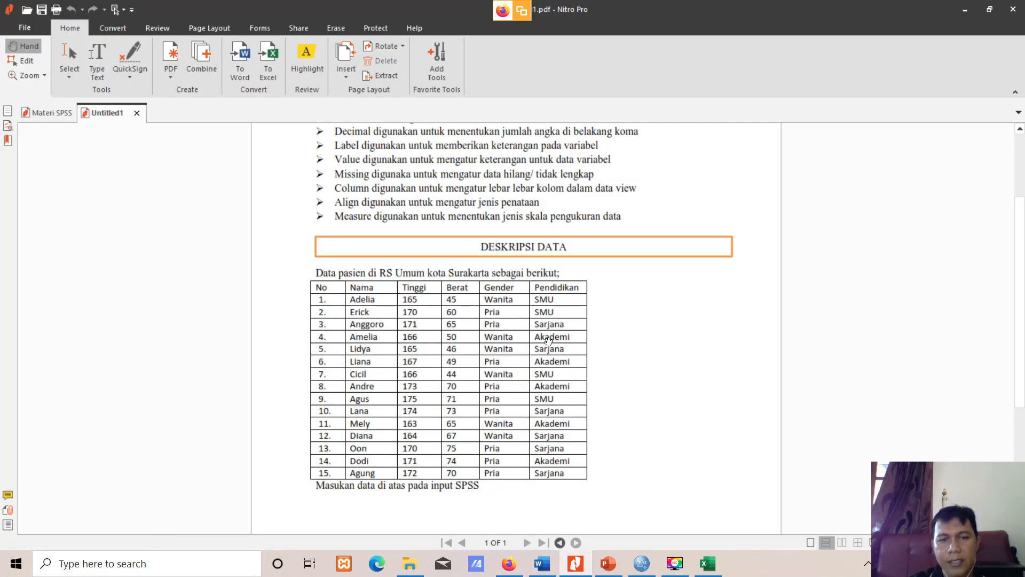
pyautogui.scroll(-5, 547, 344)
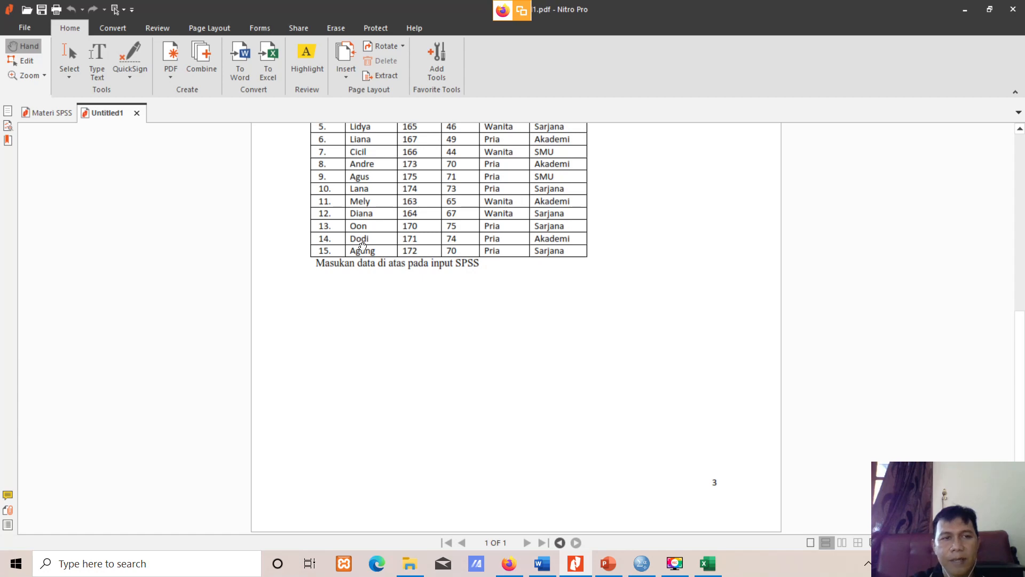
pyautogui.click(59, 113)
pyautogui.scroll(2, 494, 274)
pyautogui.scroll(-3, 503, 264)
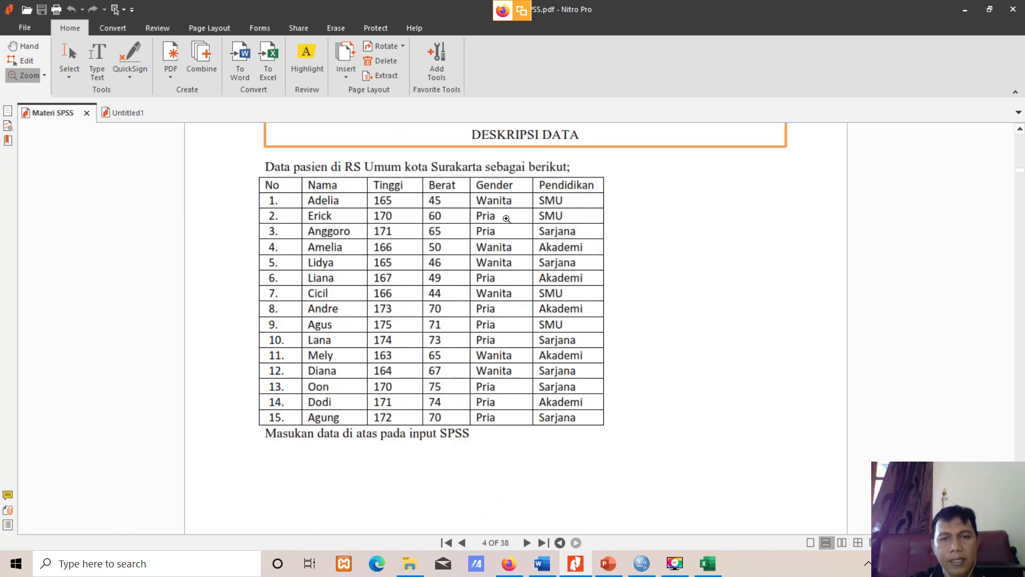
pyautogui.scroll(-15, 394, 236)
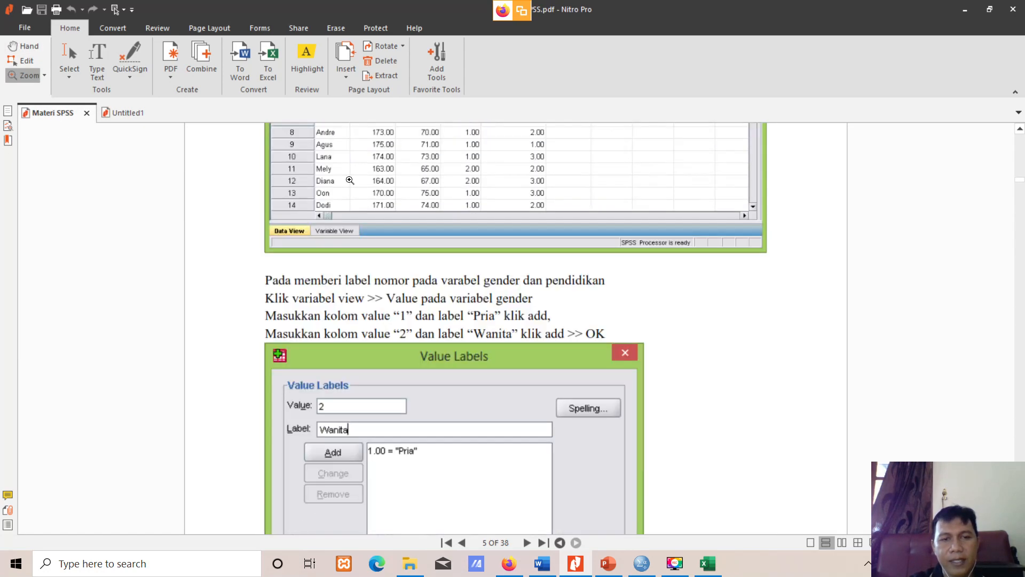
pyautogui.scroll(-12, 598, 369)
pyautogui.scroll(5, 583, 360)
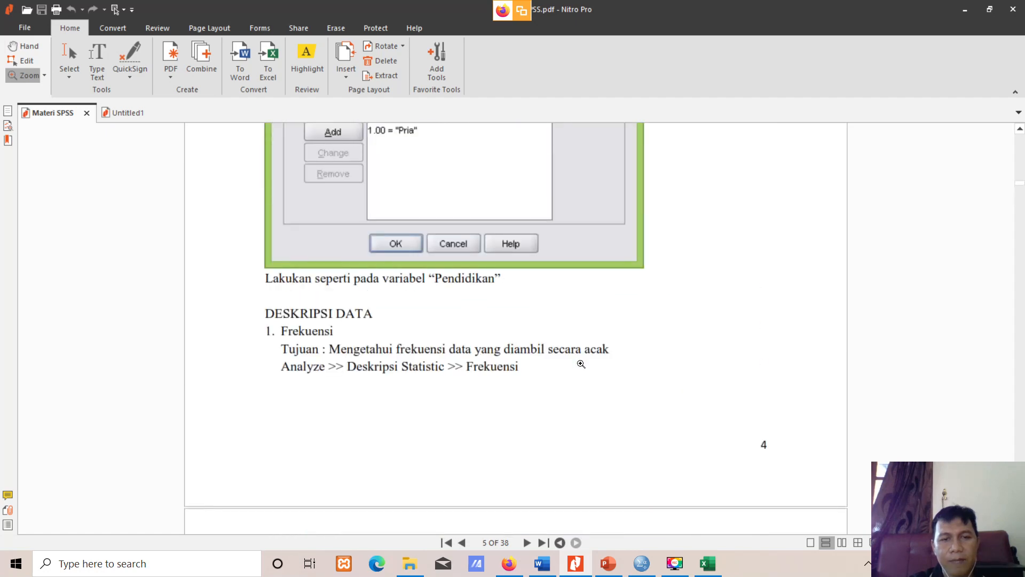
pyautogui.scroll(-20, 577, 367)
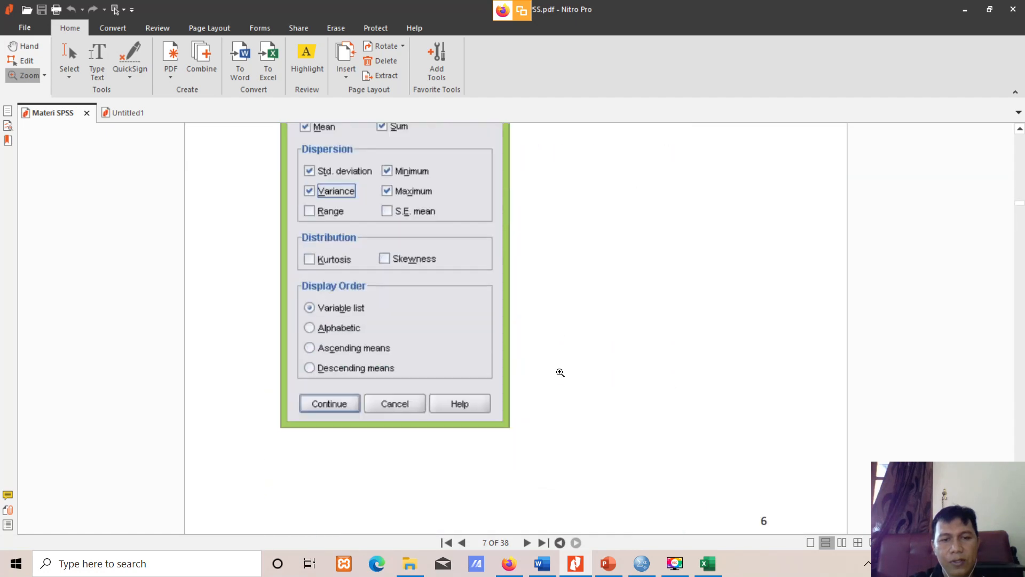
pyautogui.scroll(-20, 561, 372)
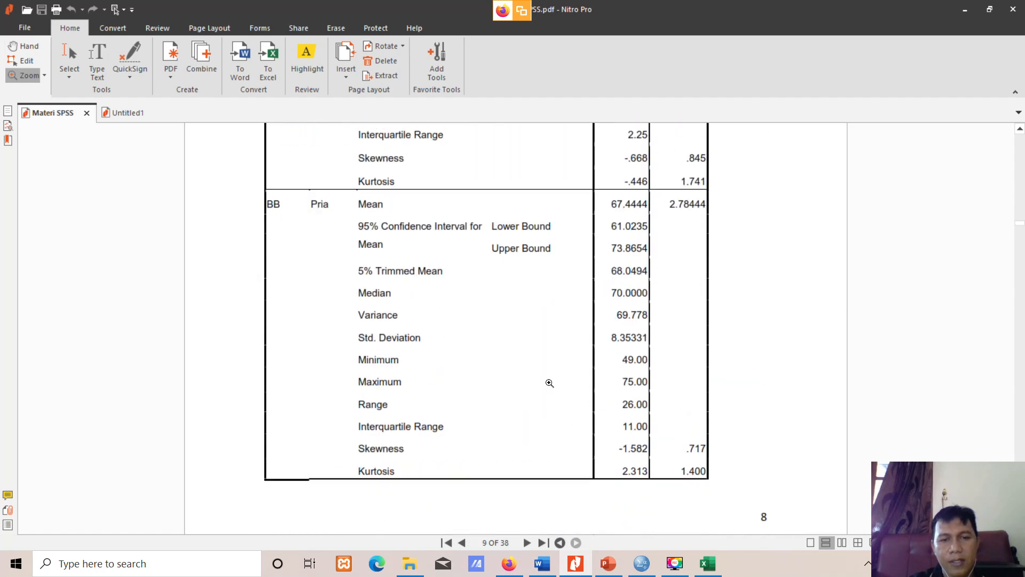
pyautogui.scroll(-10, 549, 383)
pyautogui.scroll(3, 542, 379)
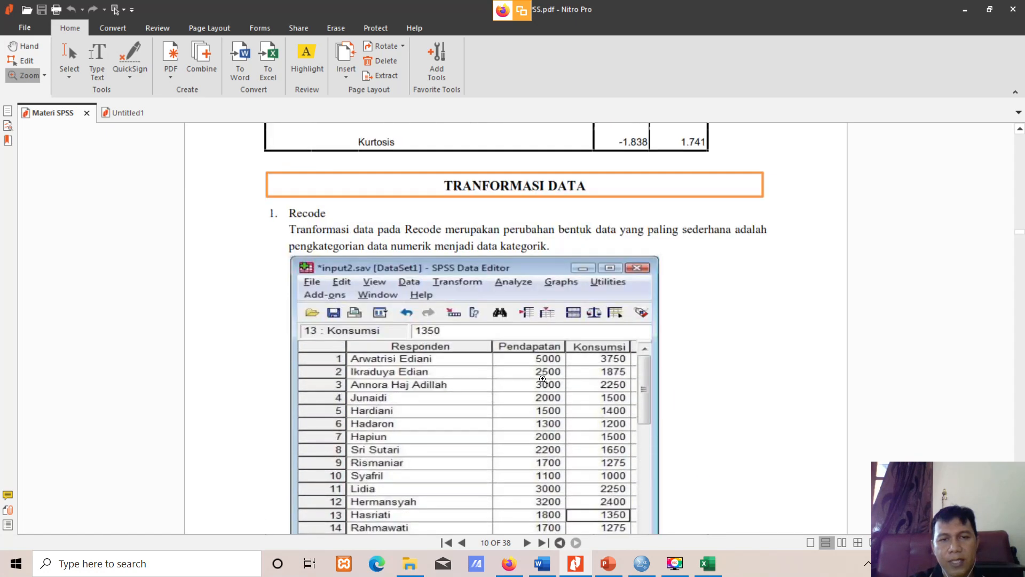
pyautogui.scroll(-1, 543, 378)
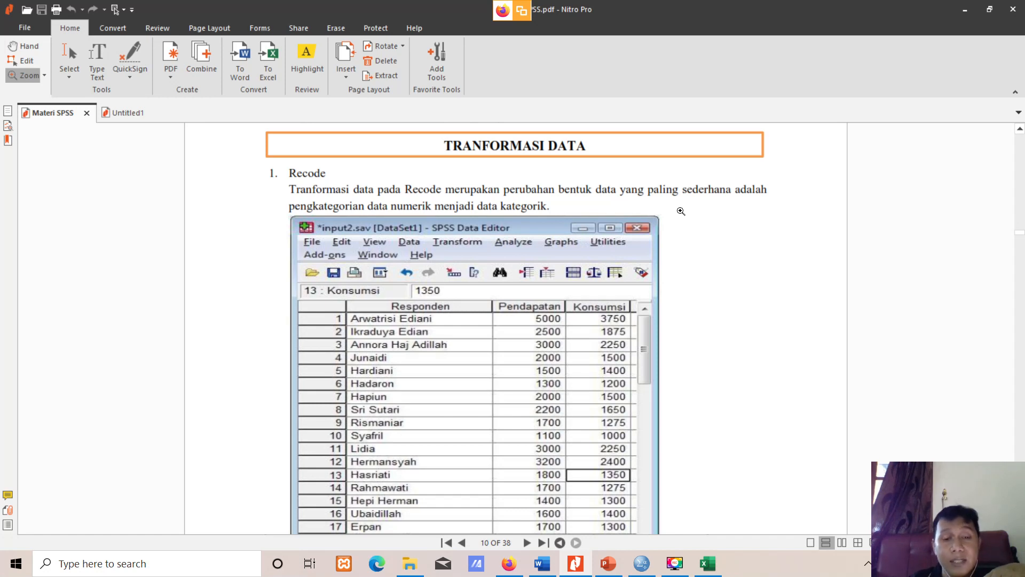
# Step: Switch back to SPSS and examine the jnskel values of the first cases in the data sheet
pyautogui.click(642, 563)
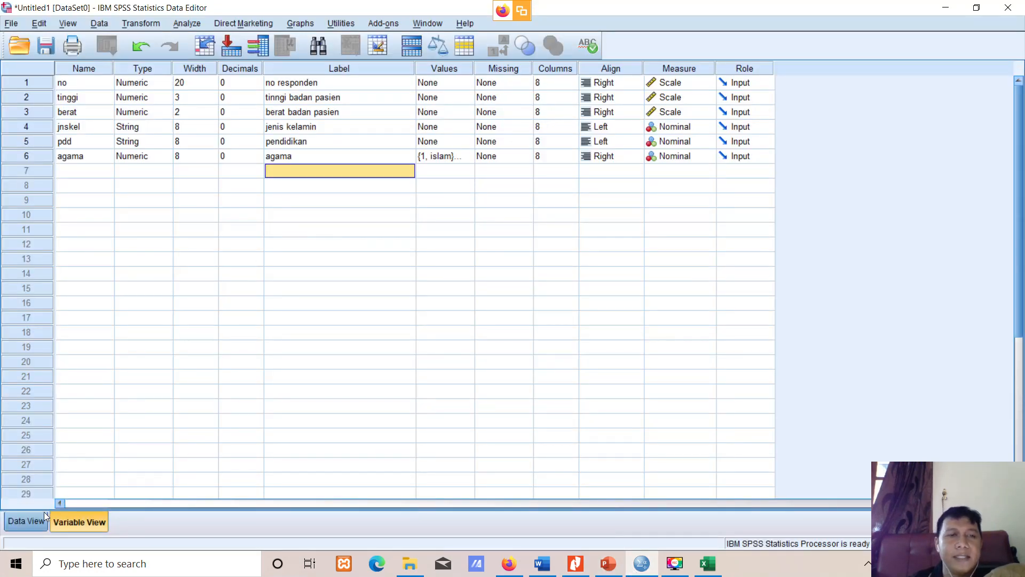
pyautogui.click(16, 521)
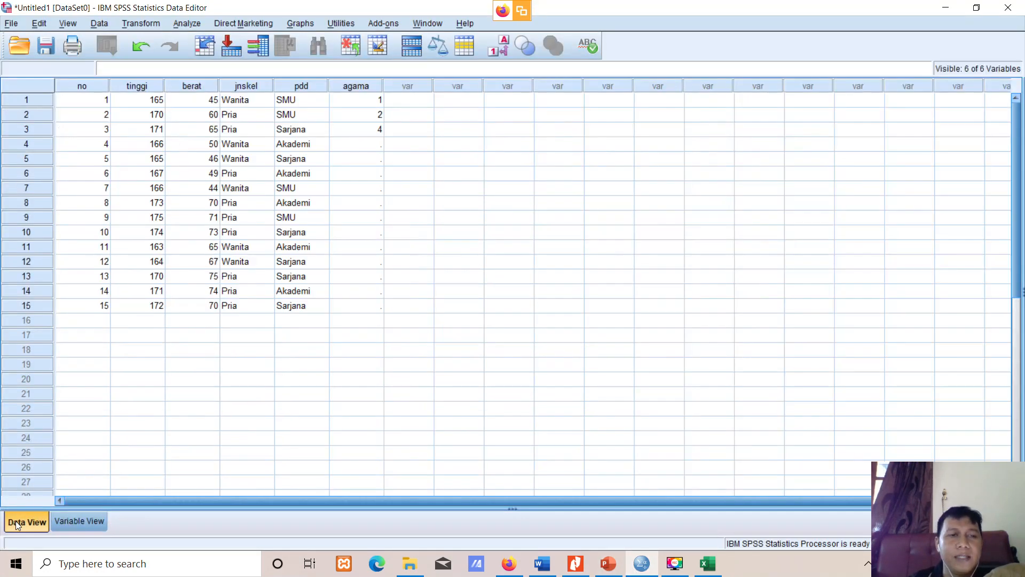
pyautogui.click(251, 102)
pyautogui.click(248, 114)
pyautogui.click(242, 130)
pyautogui.click(241, 144)
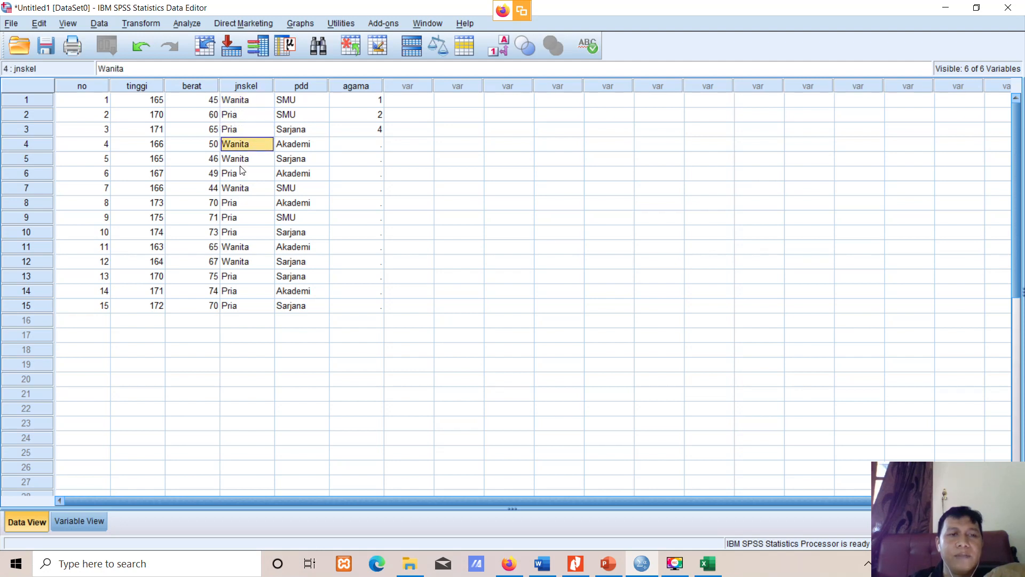
pyautogui.click(242, 160)
pyautogui.click(240, 187)
pyautogui.click(240, 177)
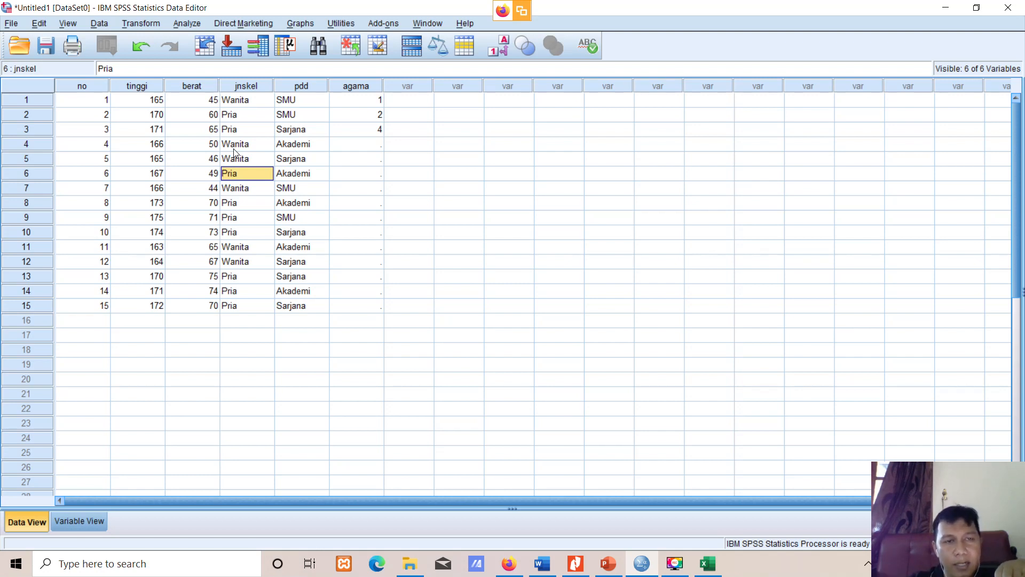
pyautogui.click(262, 101)
pyautogui.click(260, 112)
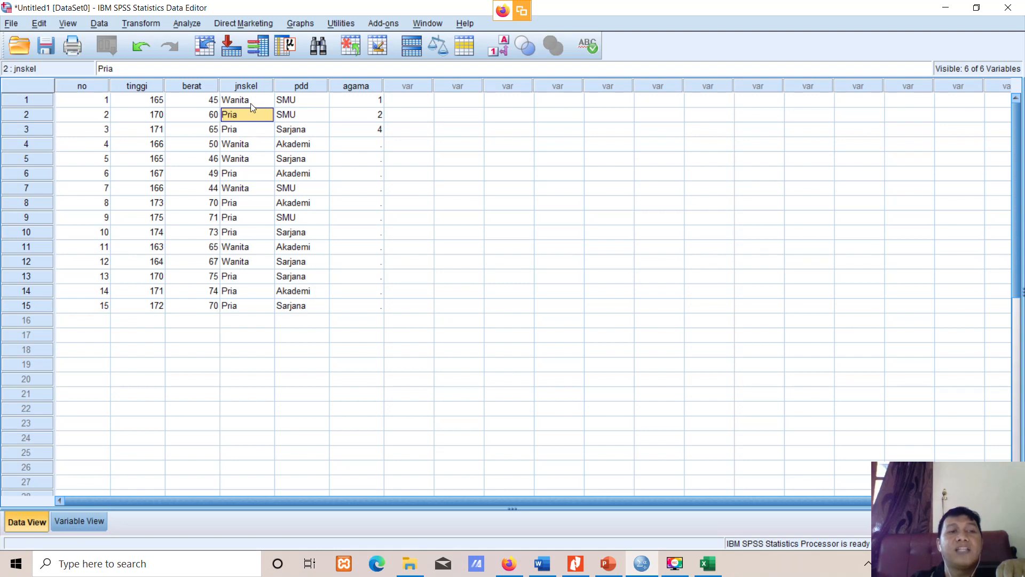
pyautogui.click(253, 101)
pyautogui.click(250, 112)
pyautogui.click(253, 100)
pyautogui.click(253, 114)
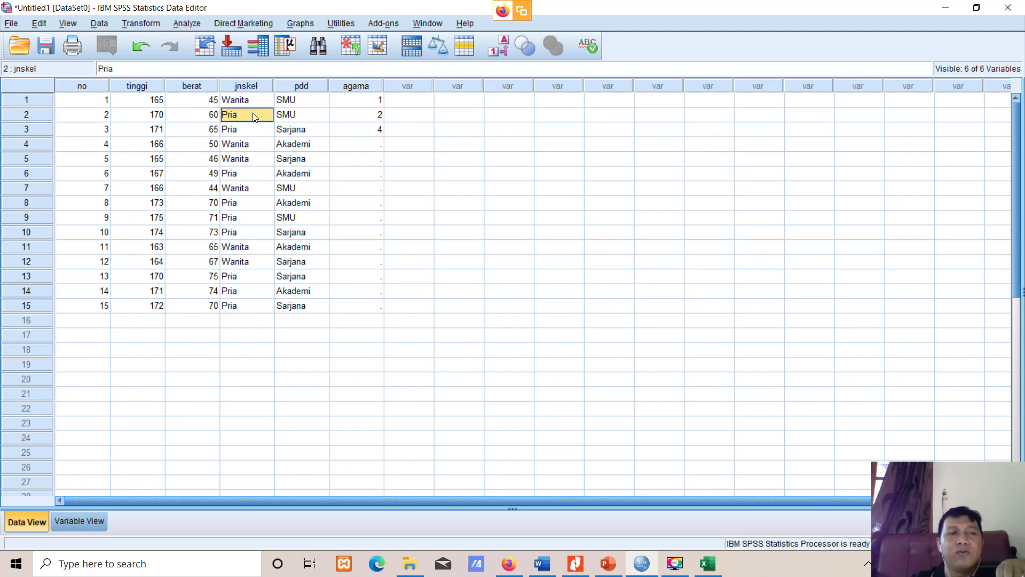
# Step: Examine the Pria and Wanita entries of the jnskel variable from the first case down to case 15
pyautogui.click(261, 131)
pyautogui.click(264, 147)
pyautogui.click(262, 160)
pyautogui.click(261, 176)
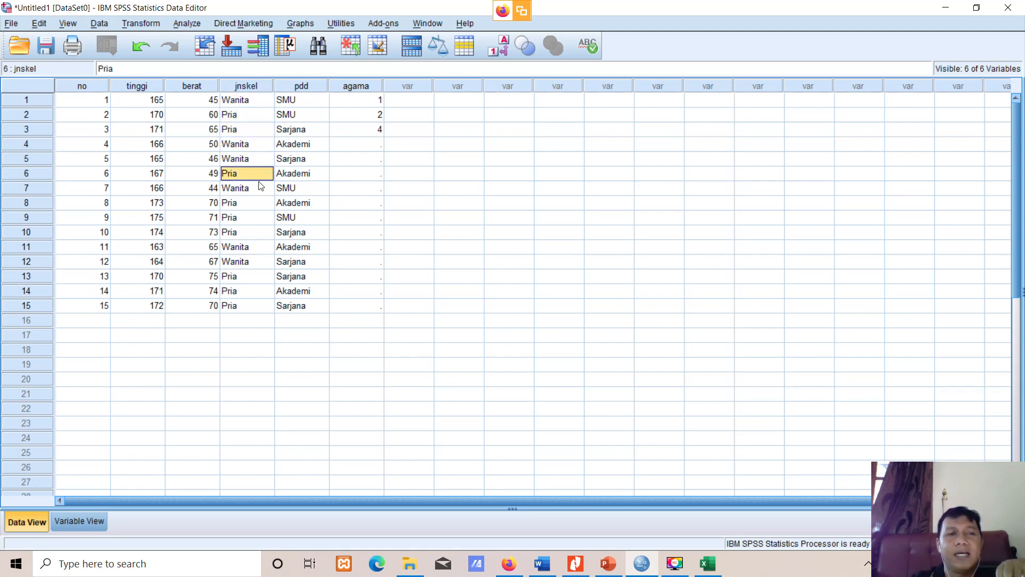
pyautogui.click(259, 189)
pyautogui.click(257, 205)
pyautogui.click(254, 219)
pyautogui.click(254, 233)
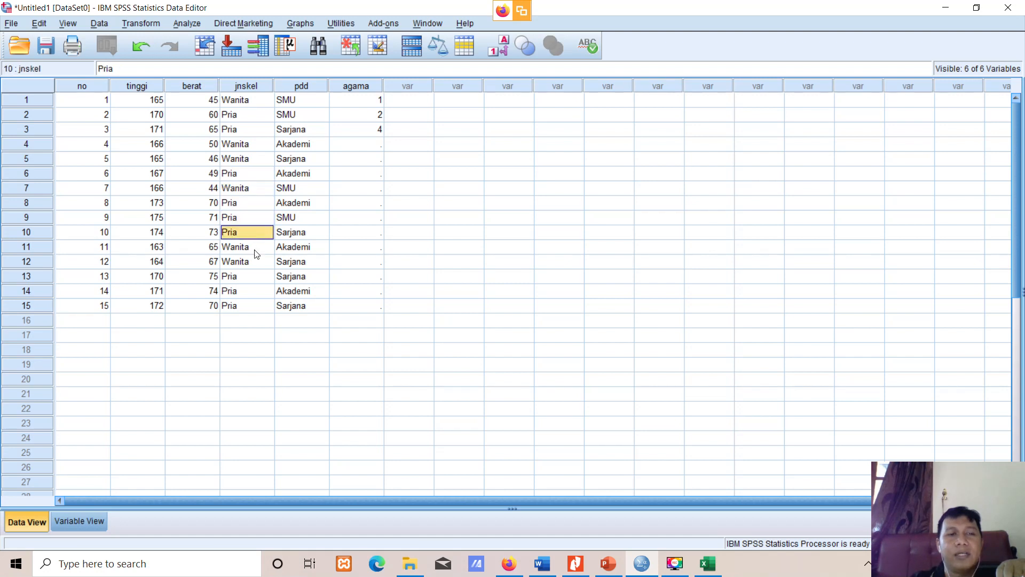
pyautogui.click(255, 276)
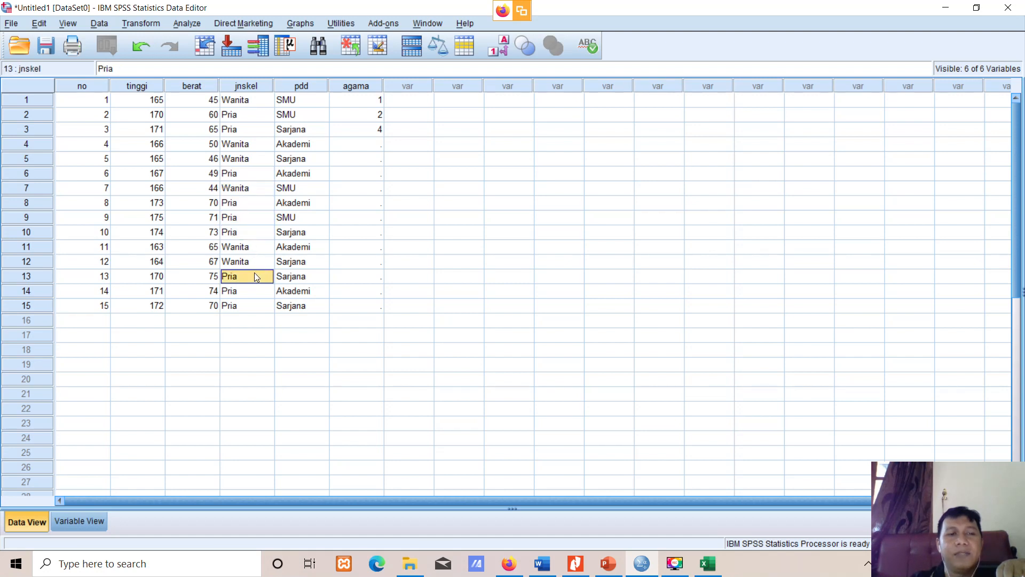
pyautogui.click(256, 102)
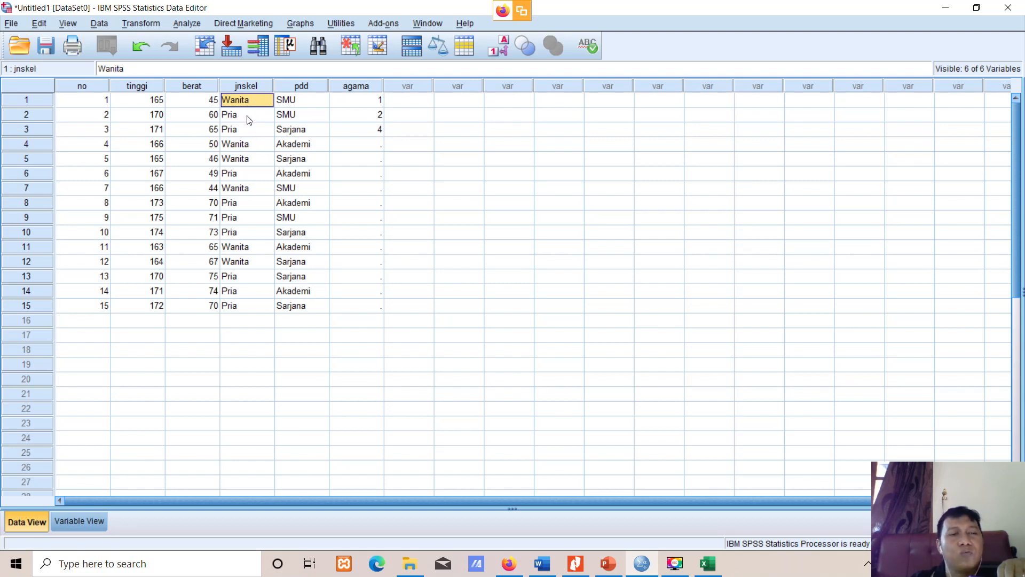
pyautogui.click(248, 119)
pyautogui.click(250, 133)
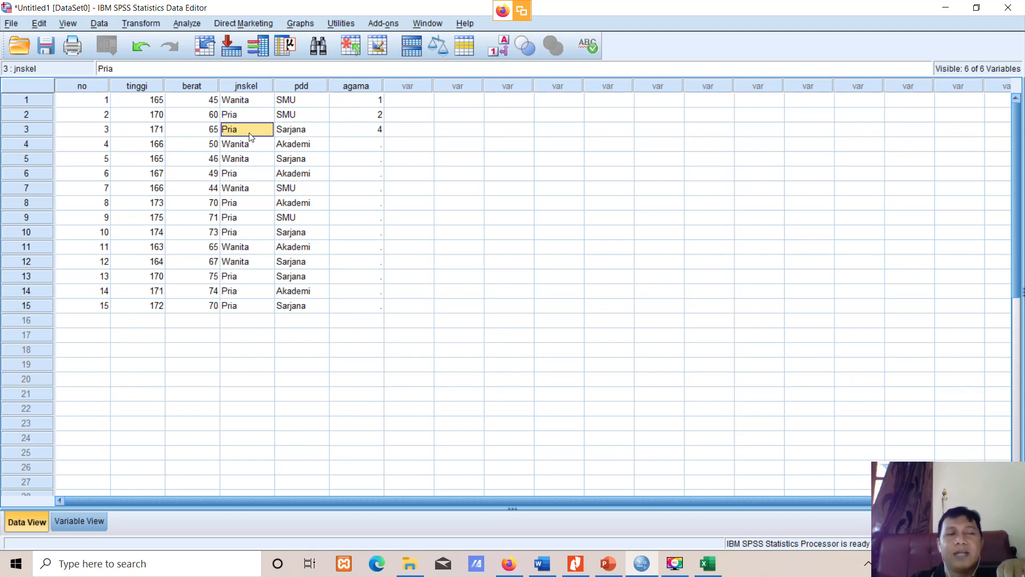
pyautogui.click(256, 116)
pyautogui.click(256, 104)
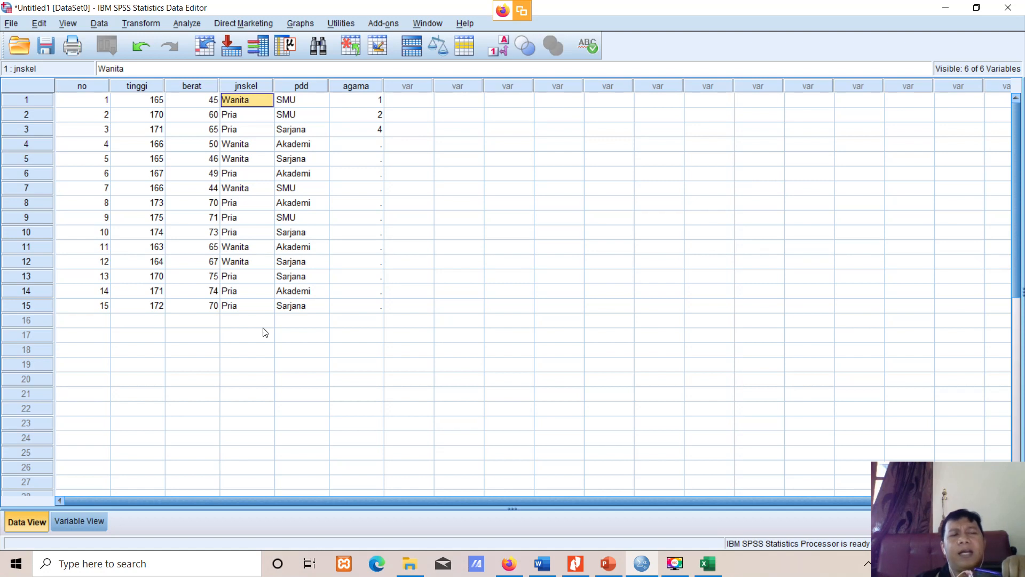
pyautogui.click(242, 118)
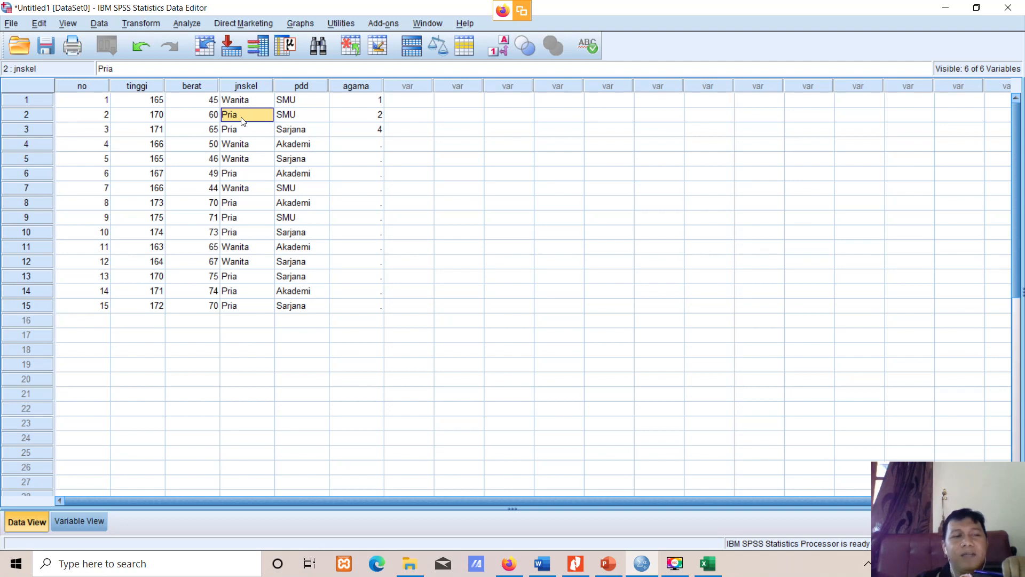
pyautogui.click(264, 306)
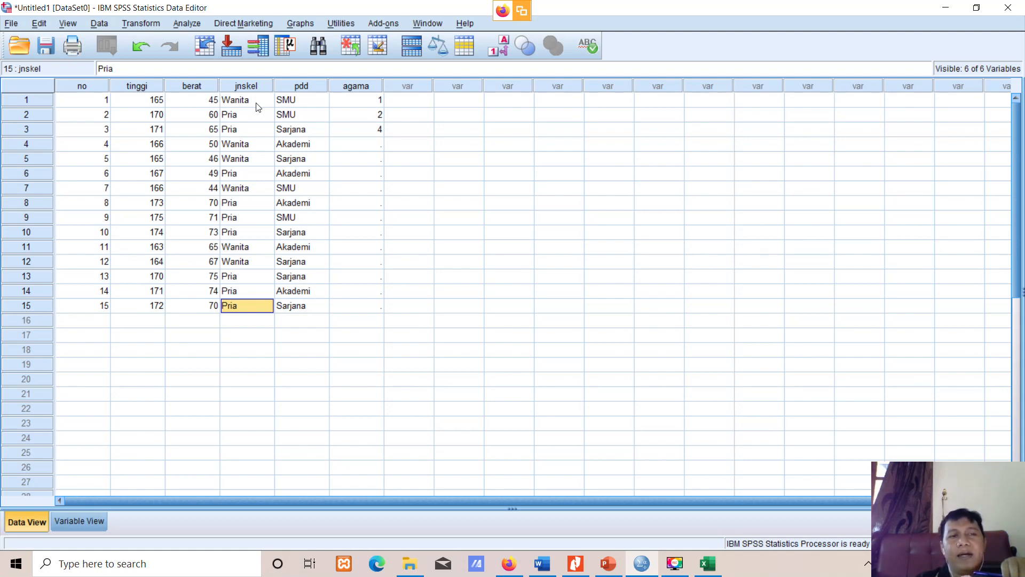
# Step: Review the T : 8-14 topics in Word and the Recode section in Nitro Pro, and switch back to SPSS
pyautogui.click(557, 562)
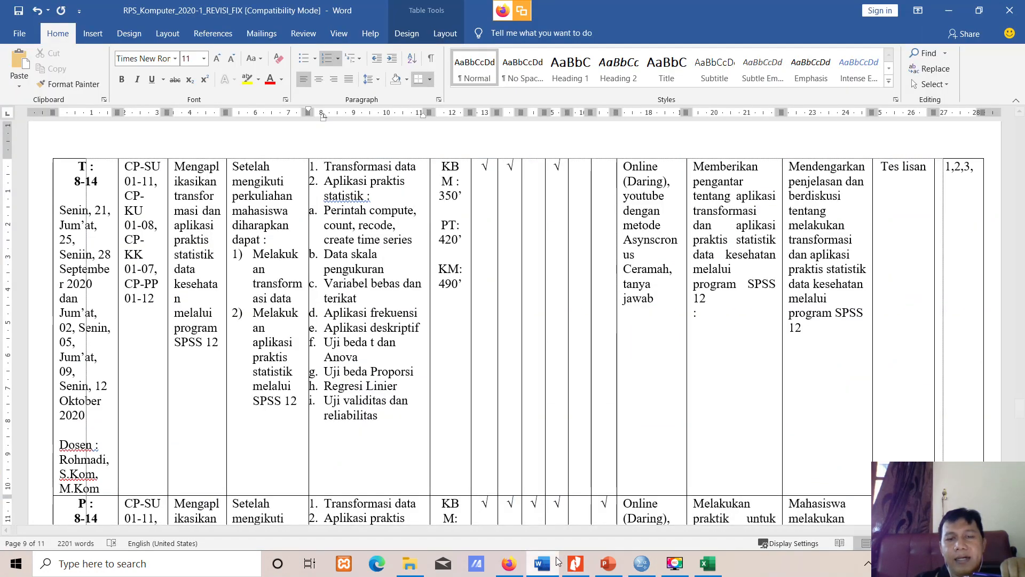
pyautogui.moveTo(554, 564)
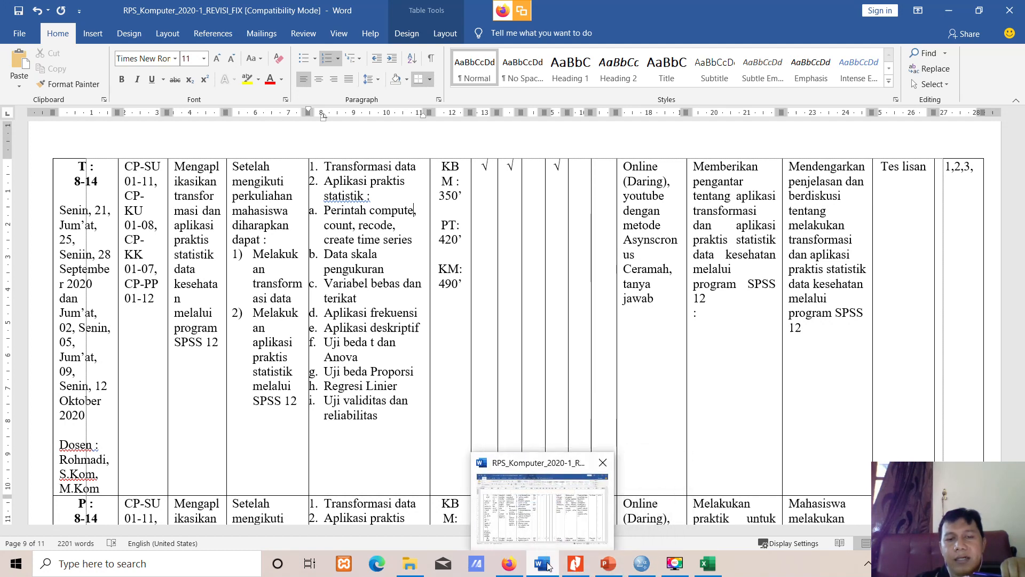
pyautogui.click(575, 563)
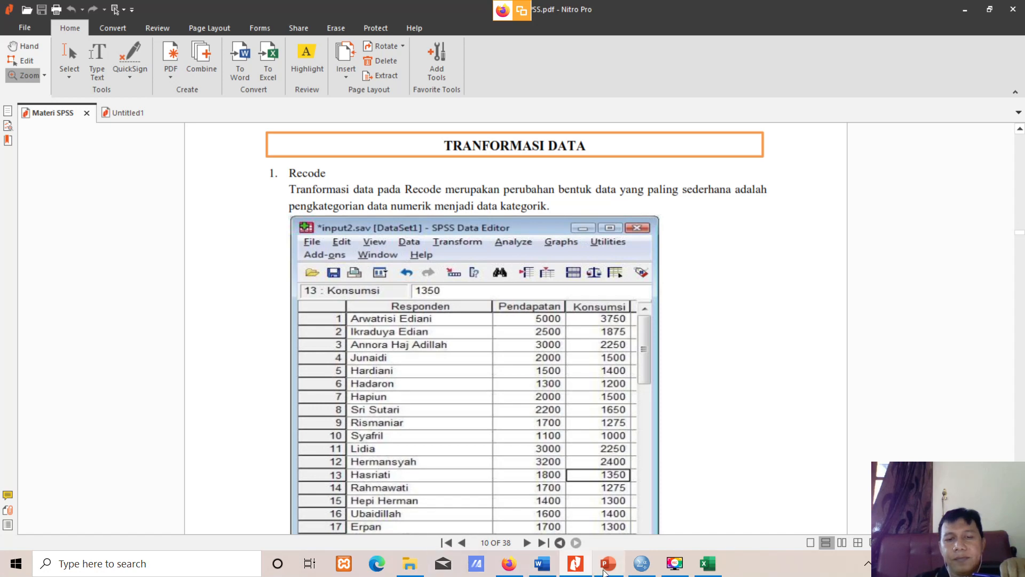
pyautogui.click(642, 563)
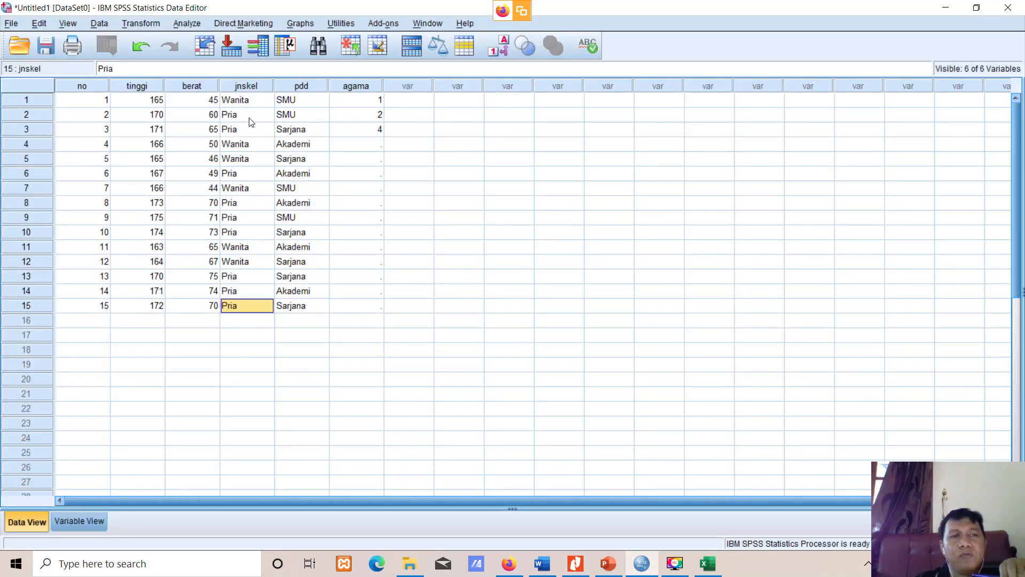
# Step: Check the first free variable column and go through the jnskel entries case by case, down the column and back up
pyautogui.click(398, 98)
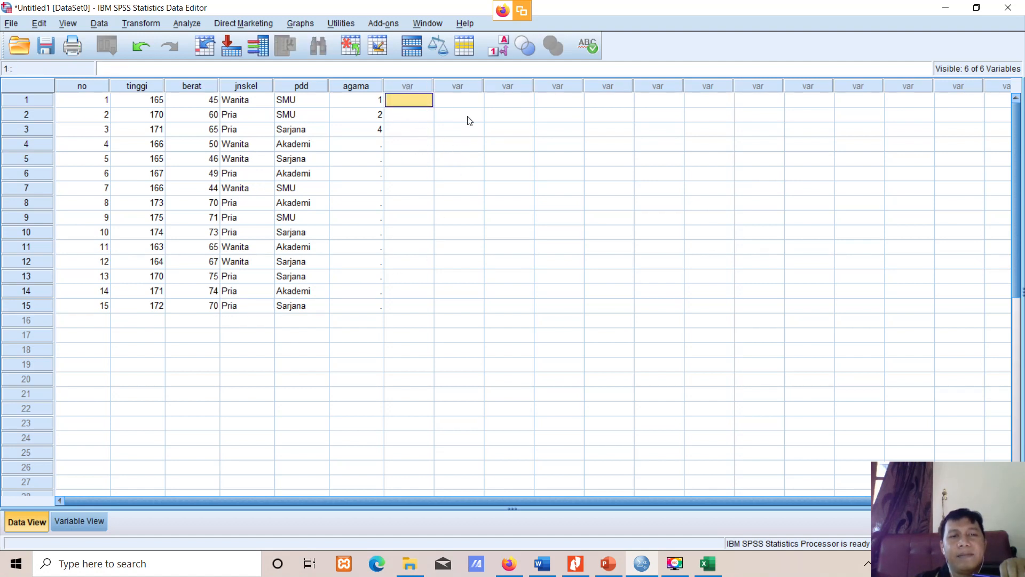
pyautogui.click(239, 102)
pyautogui.click(240, 115)
pyautogui.click(239, 131)
pyautogui.click(242, 145)
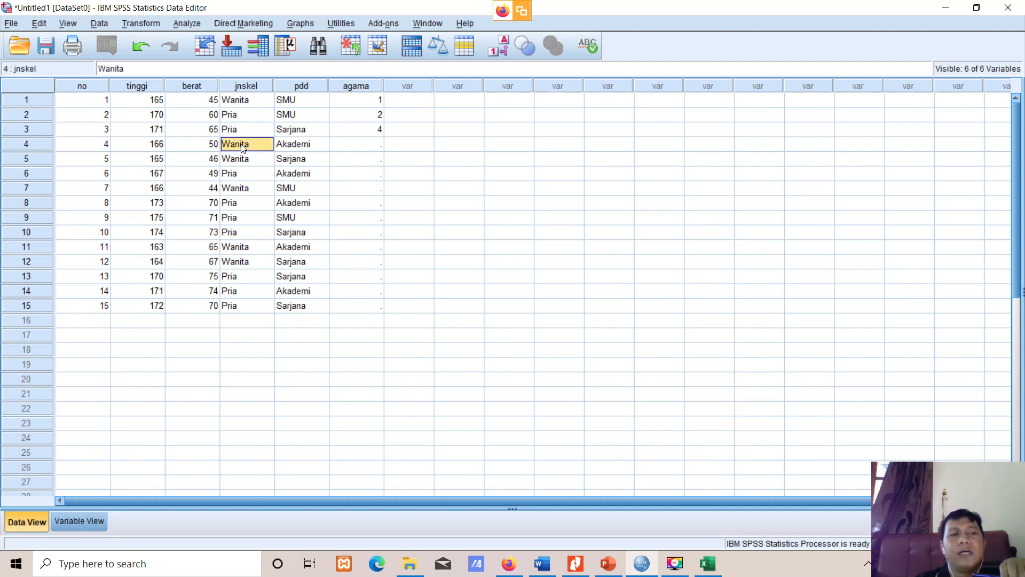
pyautogui.click(243, 161)
pyautogui.click(243, 176)
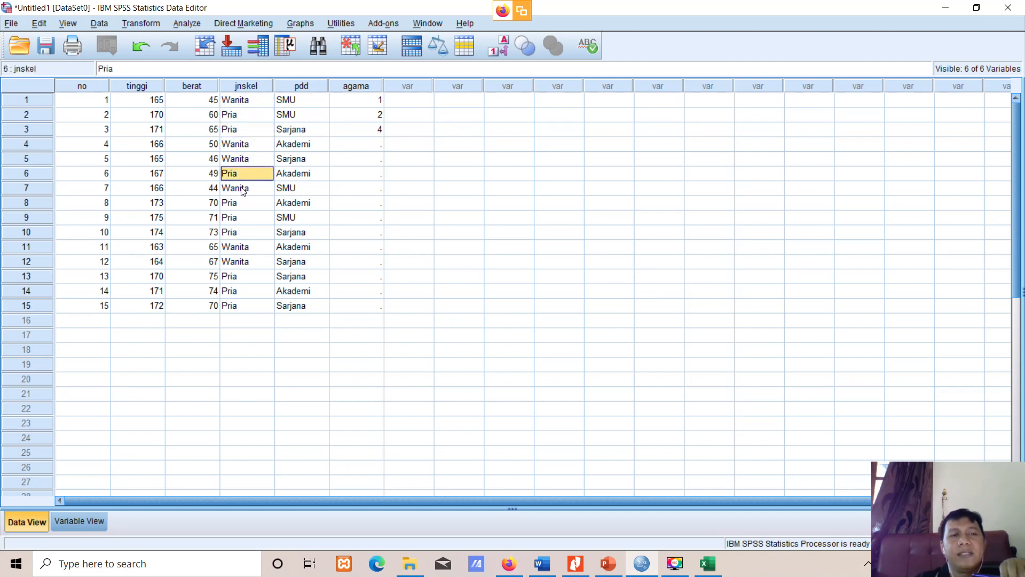
pyautogui.click(243, 190)
pyautogui.click(245, 205)
pyautogui.click(246, 219)
pyautogui.click(247, 233)
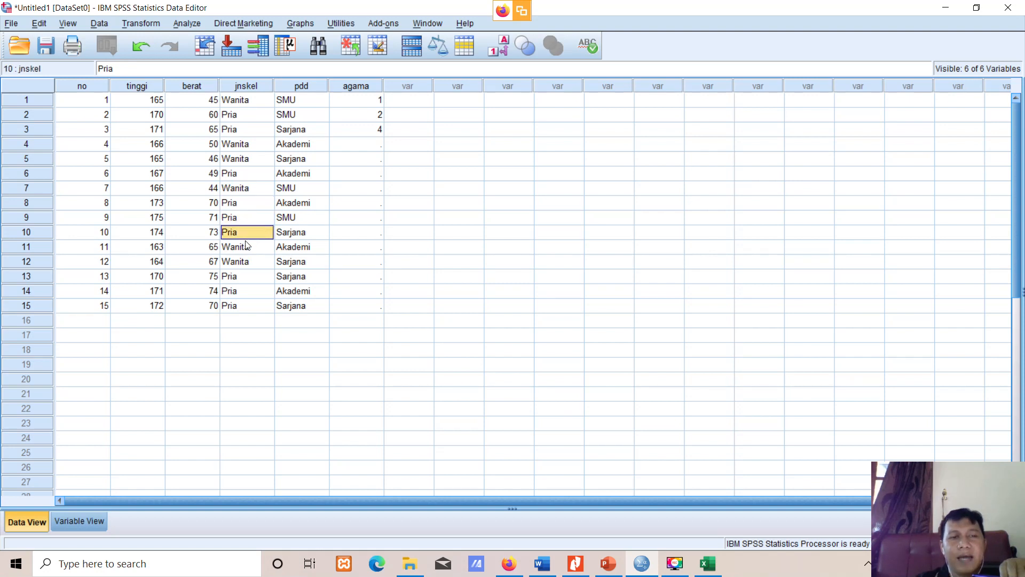
pyautogui.click(246, 246)
pyautogui.click(247, 278)
pyautogui.click(246, 293)
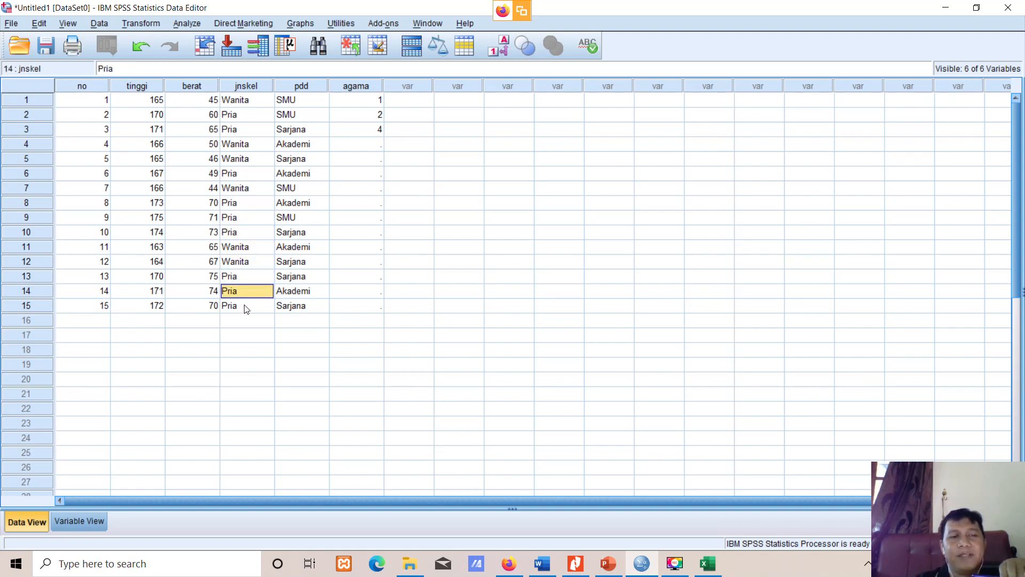
pyautogui.click(247, 306)
pyautogui.click(248, 276)
pyautogui.click(250, 262)
pyautogui.click(250, 246)
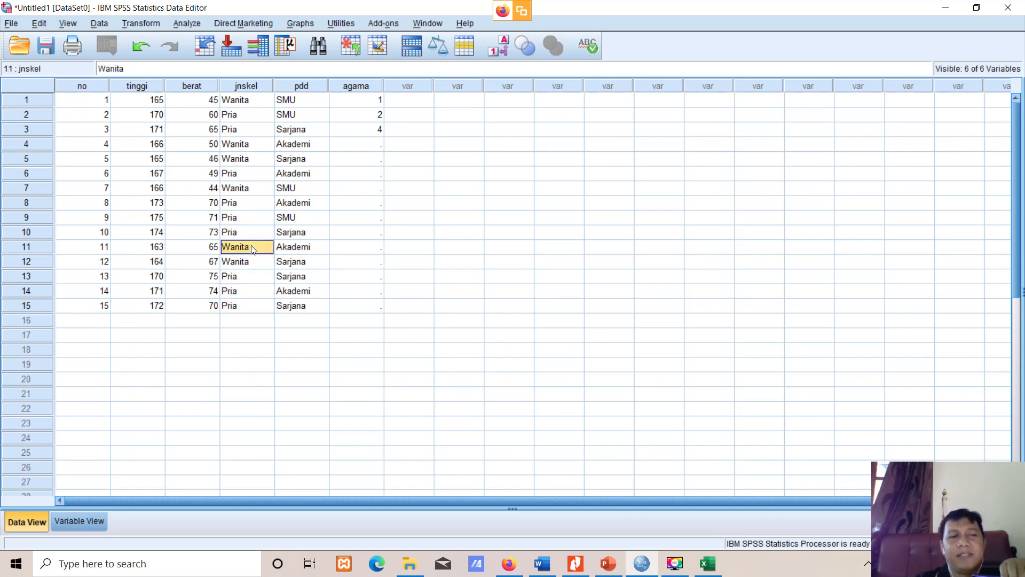
pyautogui.click(251, 232)
pyautogui.click(251, 217)
pyautogui.click(251, 203)
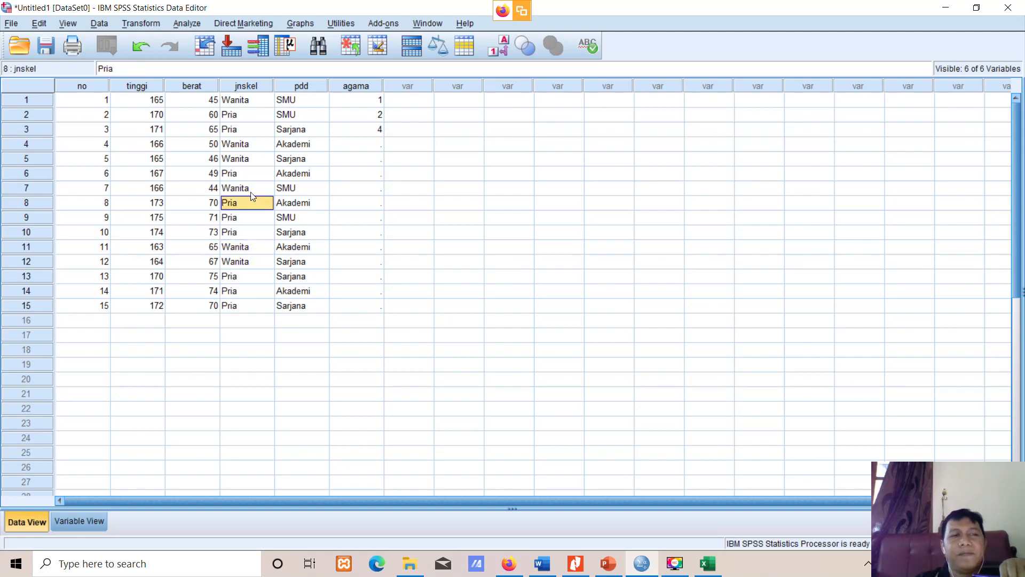
# Step: Start Recode into Different Variables and choose jenis kelamin [jnskel] as the input variable
pyautogui.click(255, 102)
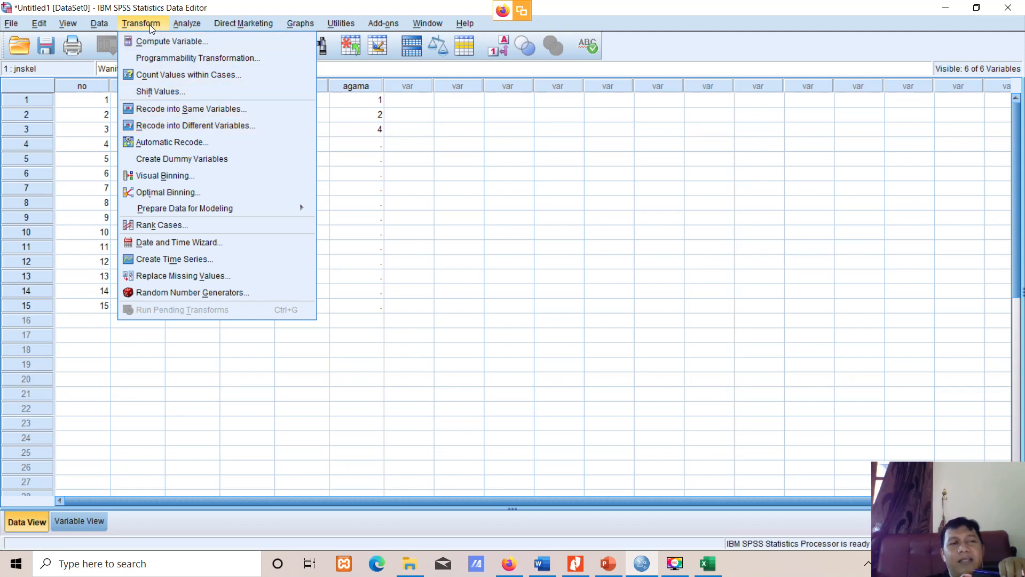
pyautogui.click(175, 126)
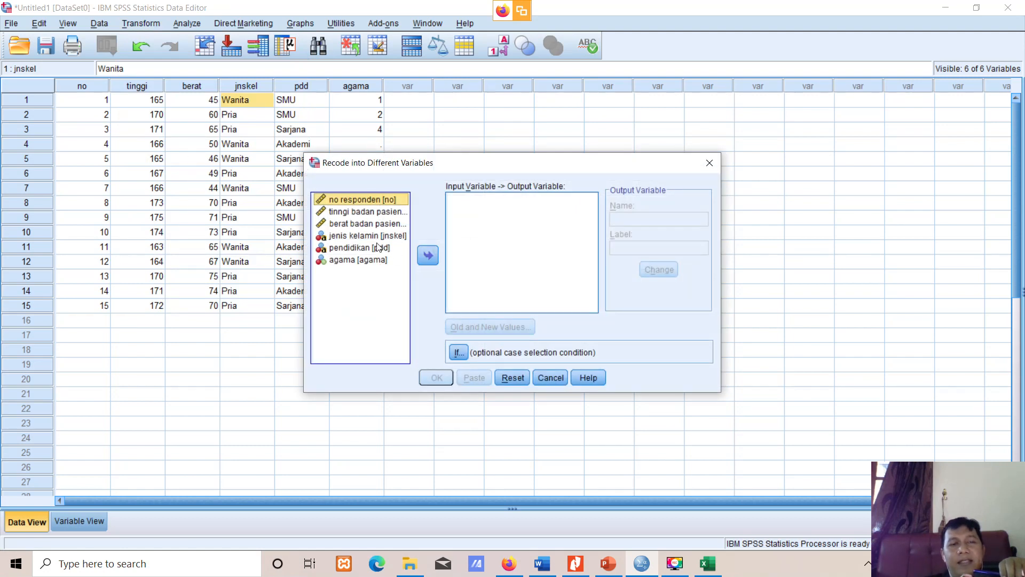
pyautogui.click(364, 235)
pyautogui.click(428, 256)
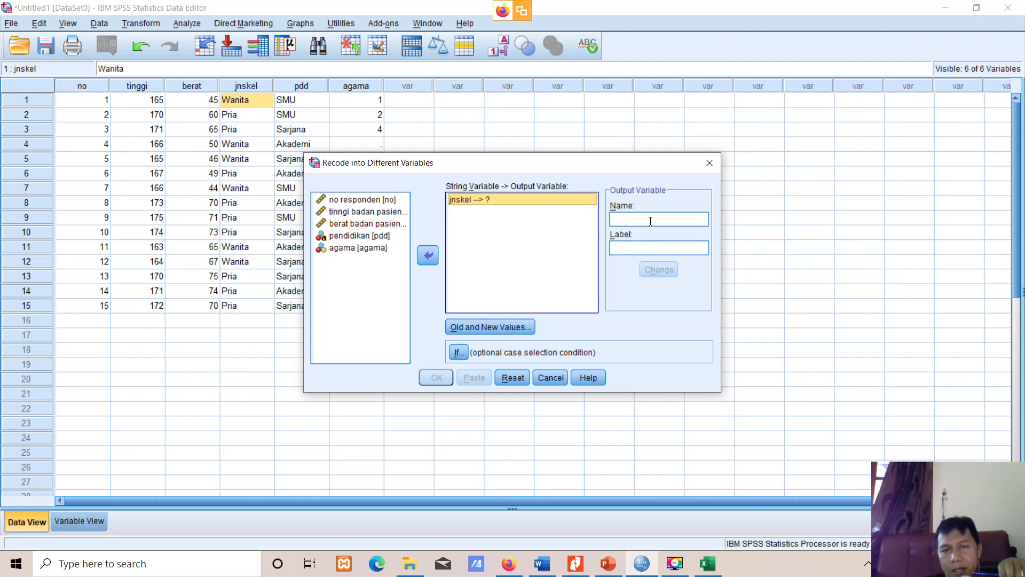
# Step: Add a rule to the jnskel old and new values that recodes Pria to 1
pyautogui.click(508, 326)
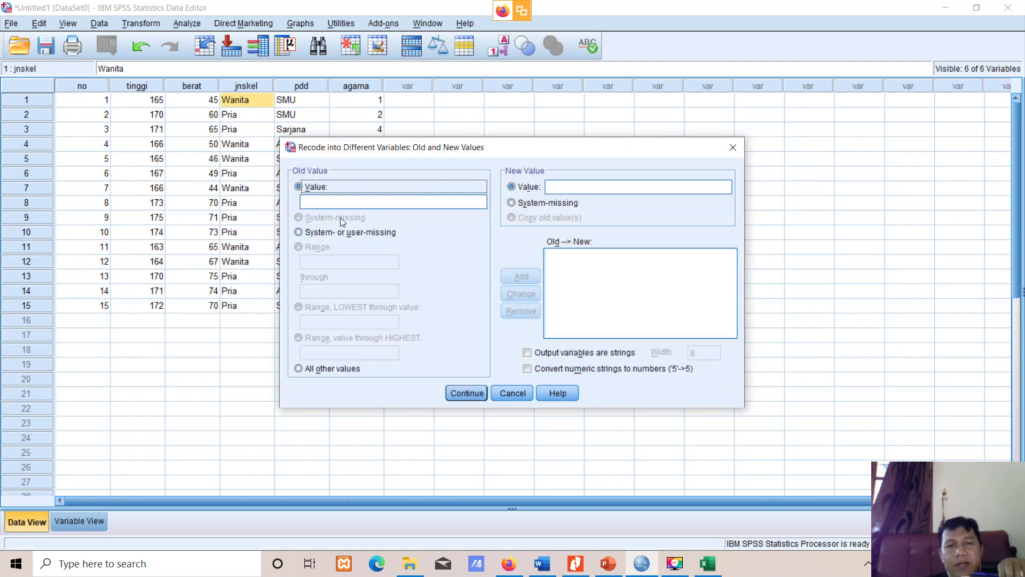
pyautogui.click(352, 201)
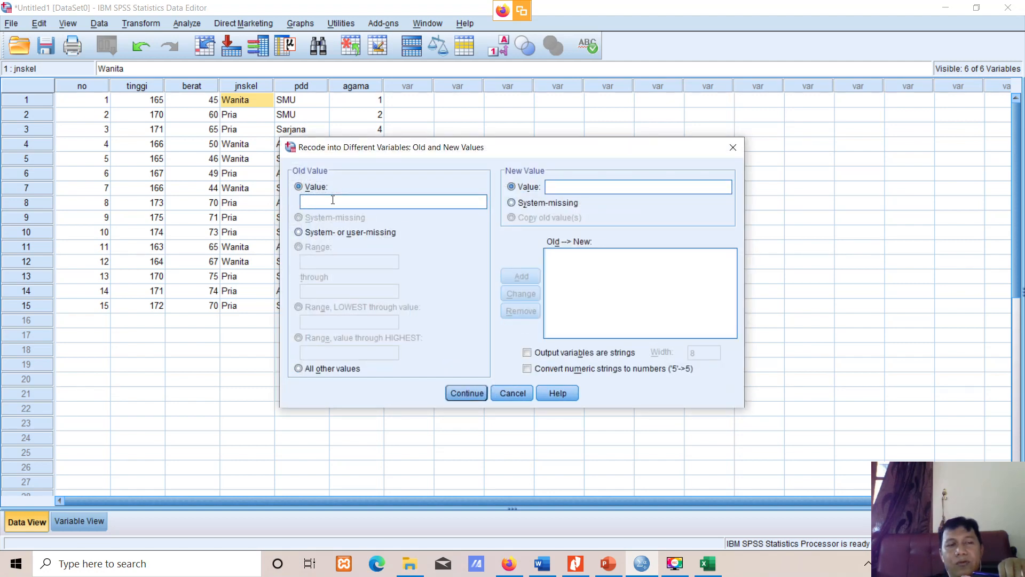
pyautogui.write('1')
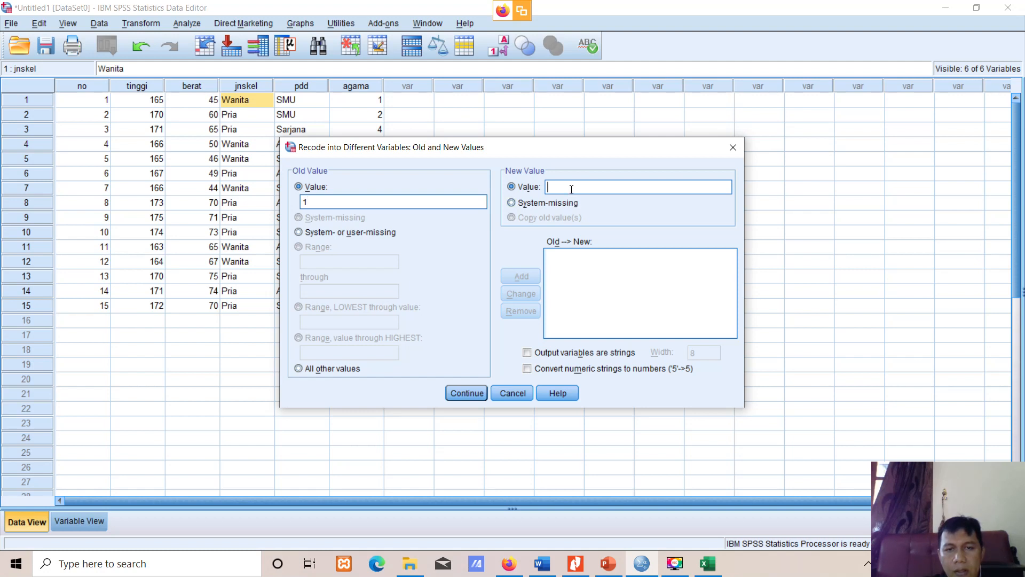
pyautogui.doubleClick(351, 200)
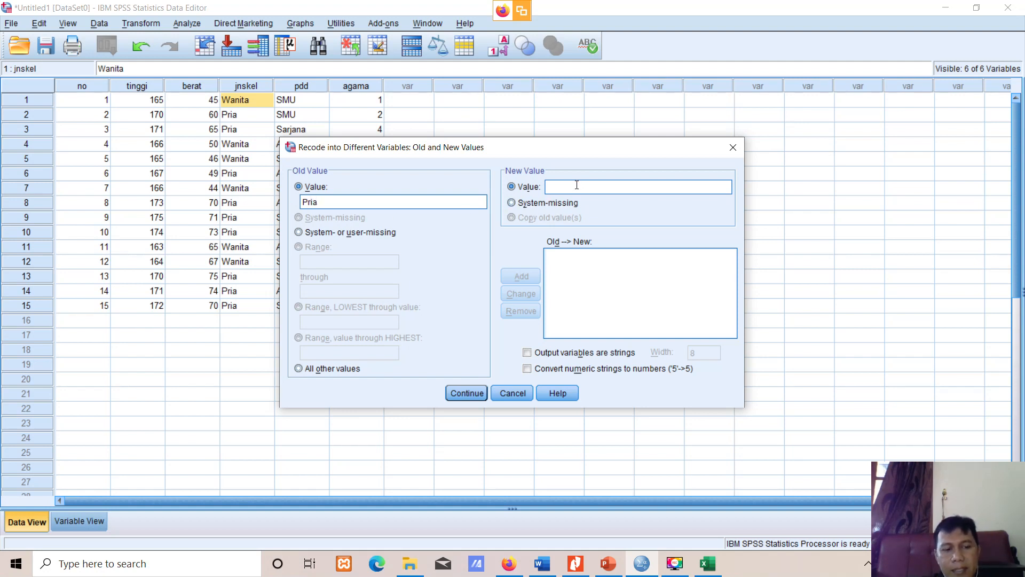
pyautogui.write('1')
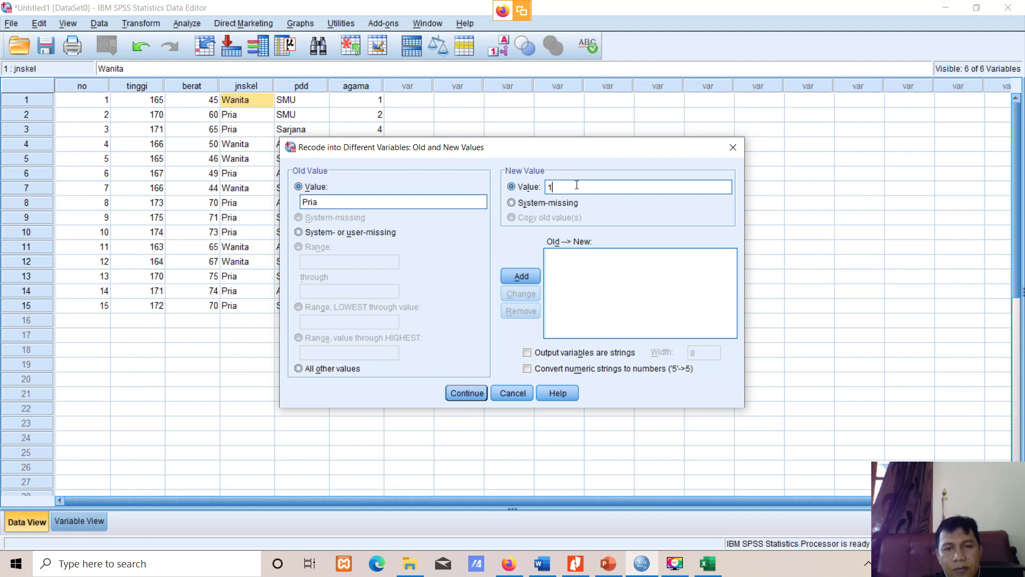
pyautogui.click(537, 277)
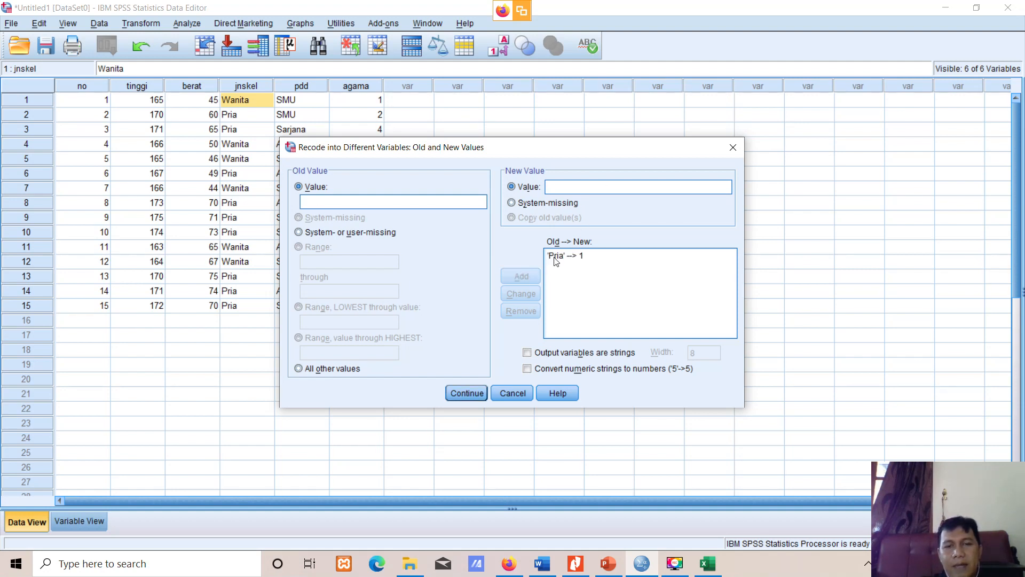
# Step: Add a second rule that recodes Wanita to 2 and accept the old and new values
pyautogui.click(355, 201)
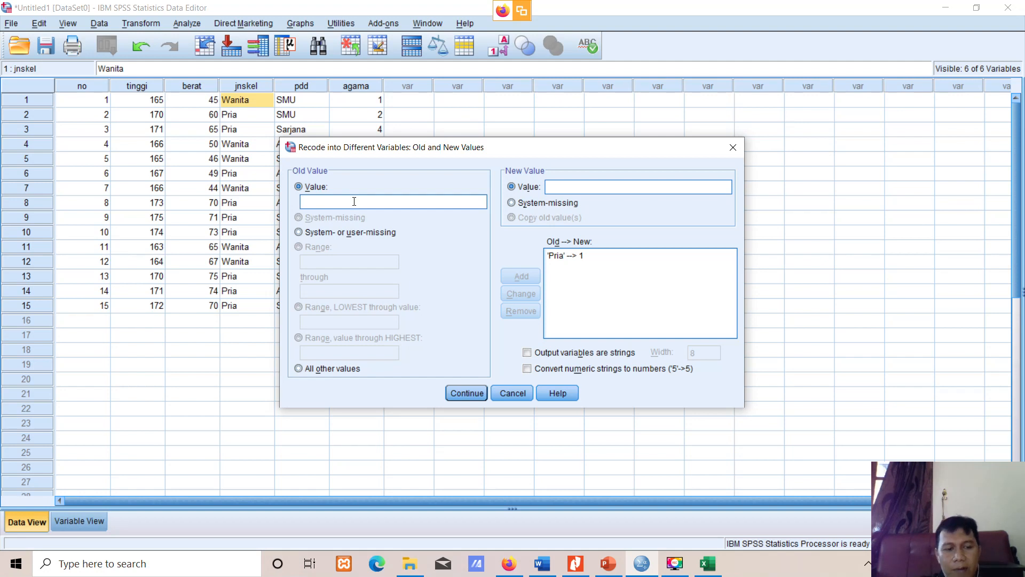
pyautogui.write('Wanita')
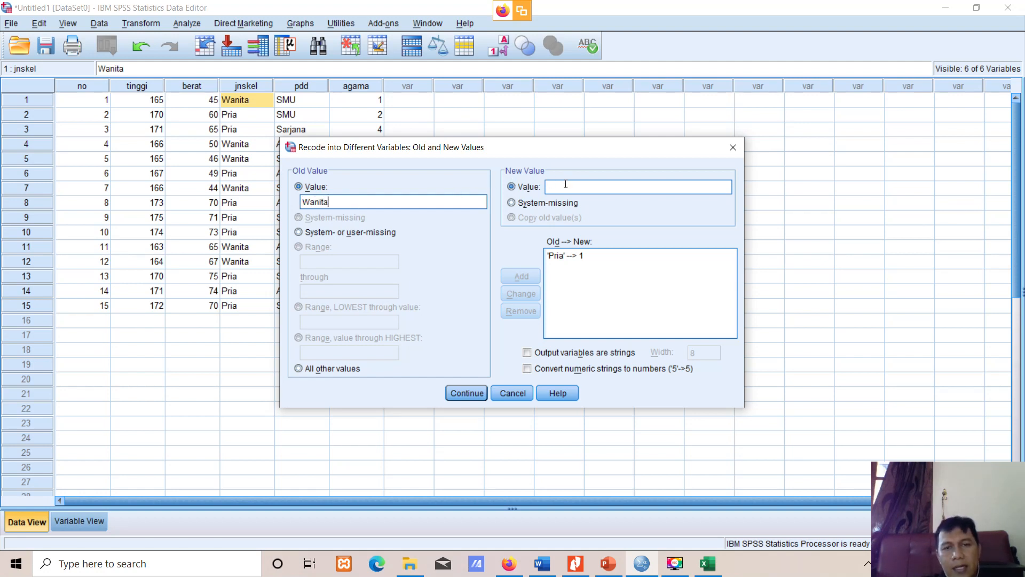
pyautogui.click(629, 187)
pyautogui.write('2')
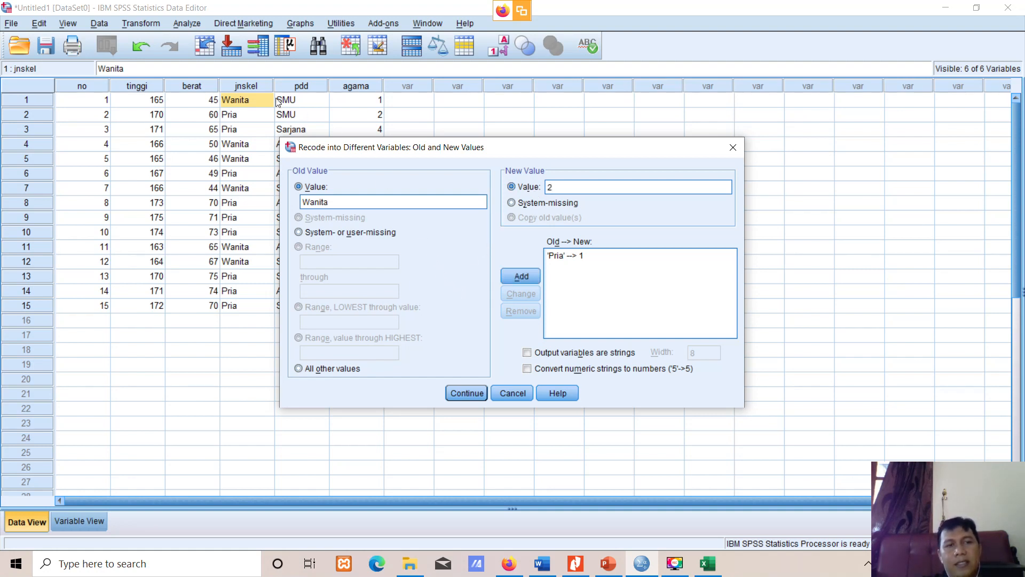
pyautogui.click(522, 278)
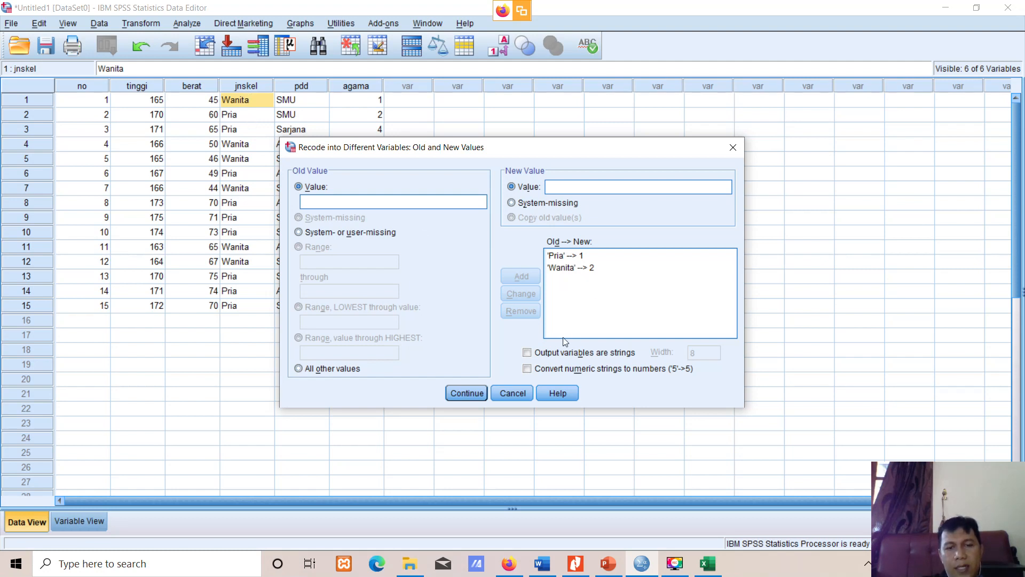
pyautogui.click(466, 392)
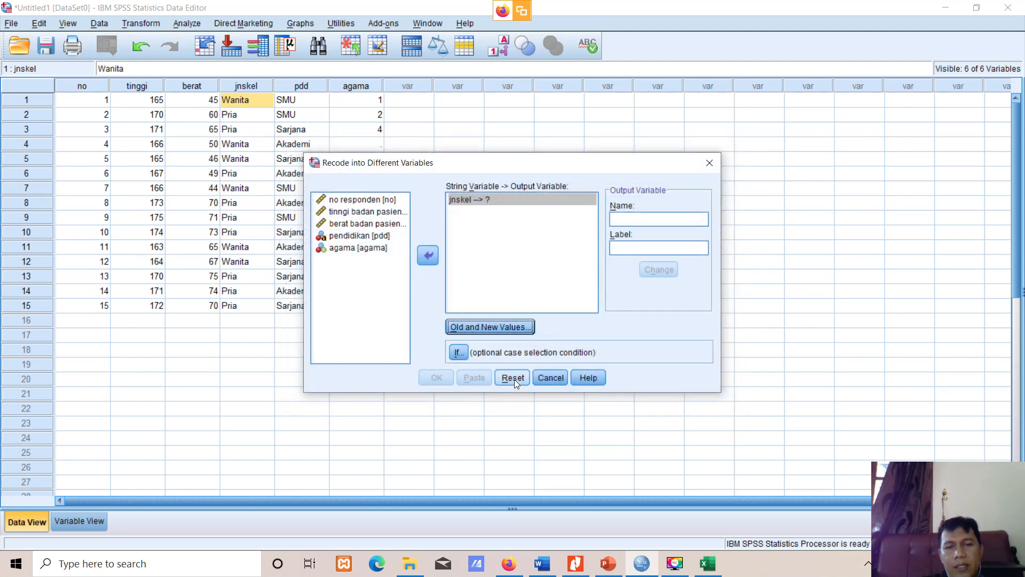
# Step: Try the string output option for the recode's old and new values, and turn it off again
pyautogui.click(482, 327)
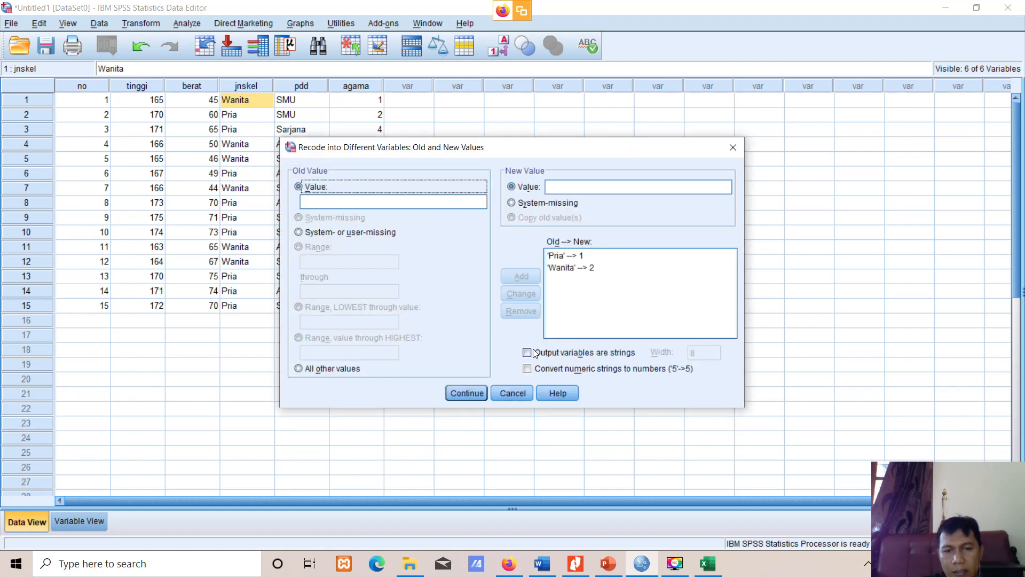
pyautogui.click(529, 353)
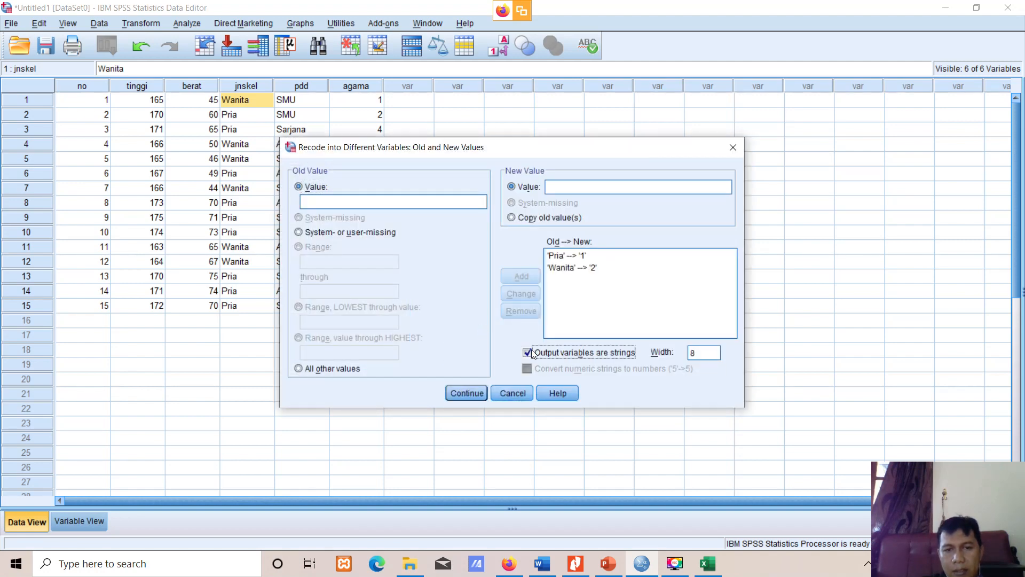
pyautogui.click(476, 392)
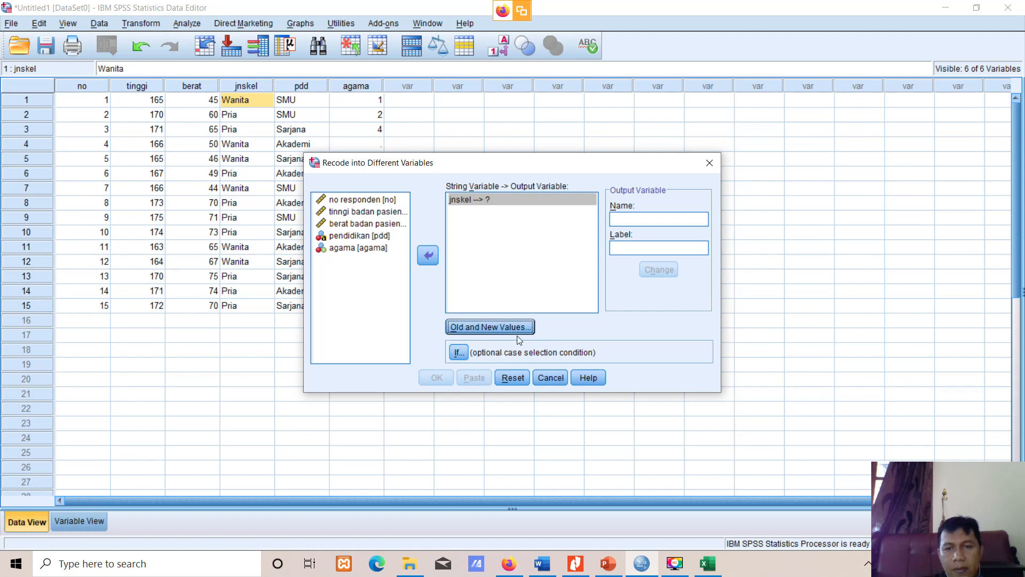
pyautogui.click(656, 222)
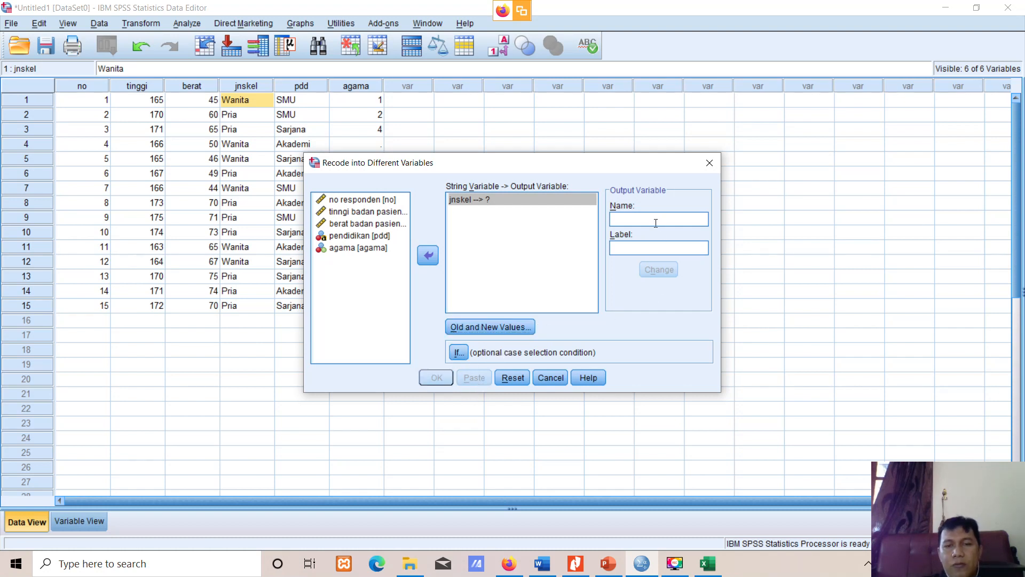
pyautogui.click(524, 325)
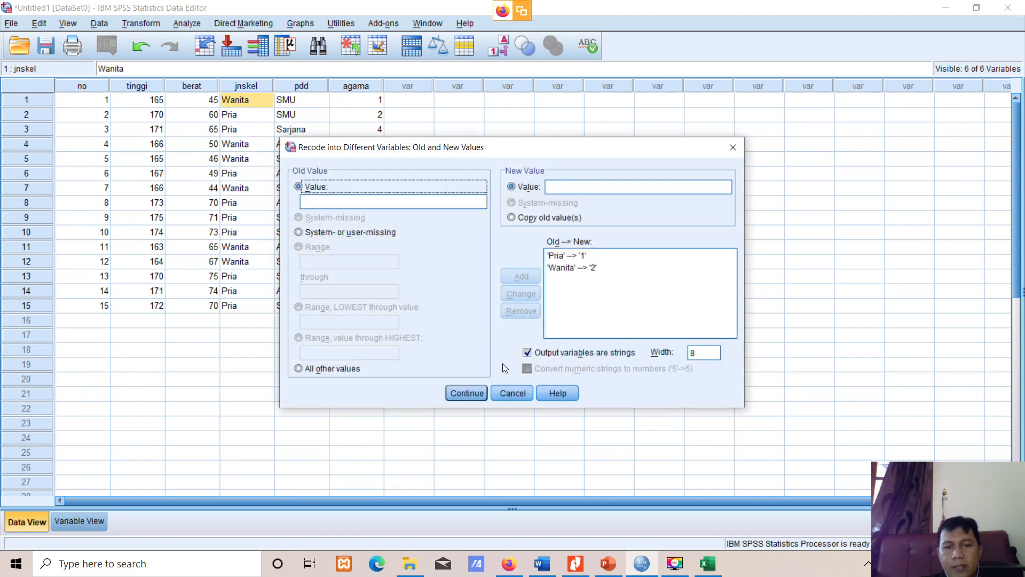
pyautogui.click(530, 353)
pyautogui.click(492, 306)
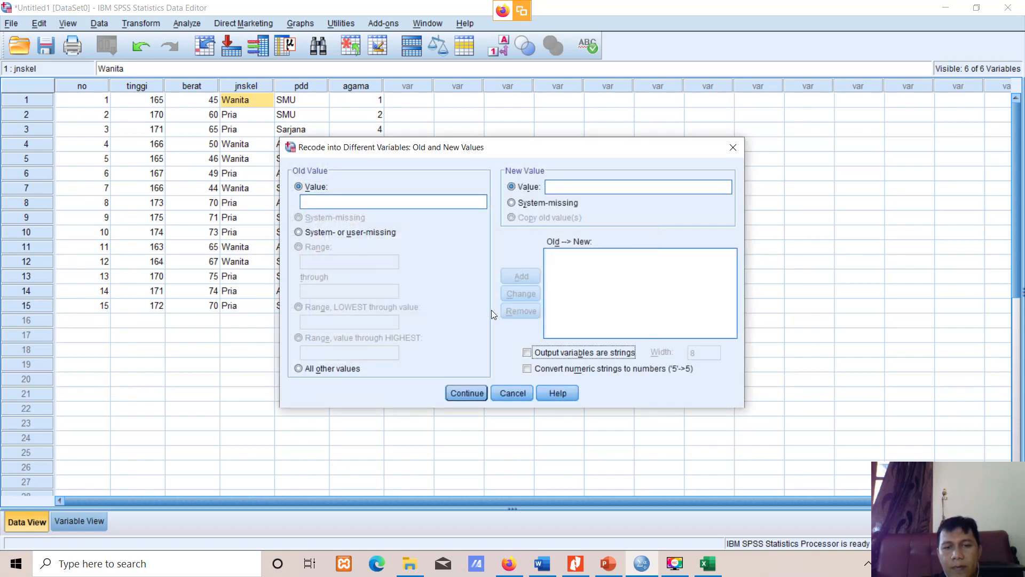
pyautogui.click(466, 390)
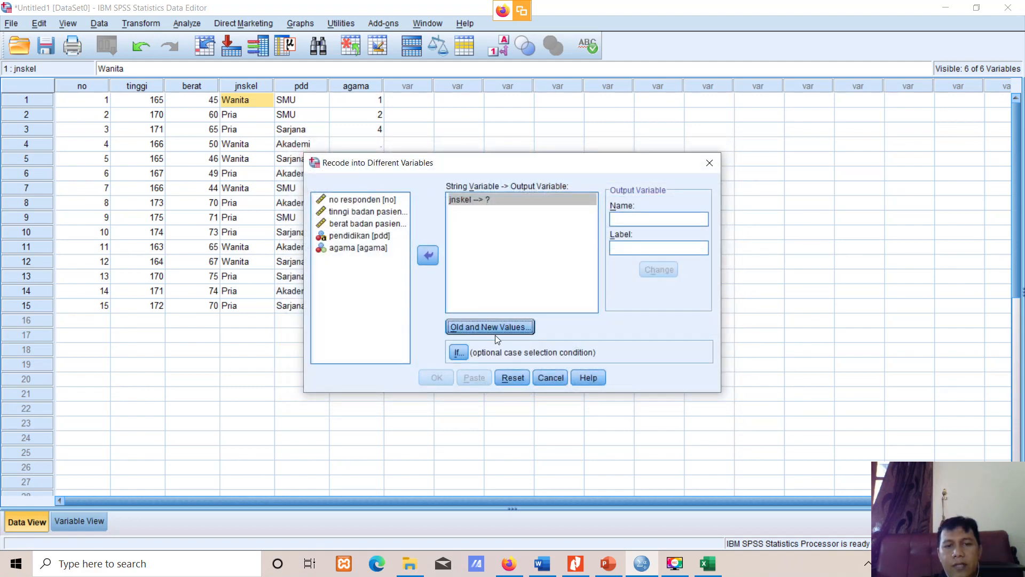
# Step: Name the output variable Gender, label it trasn jnskel, and apply both to the jnskel recode
pyautogui.click(658, 216)
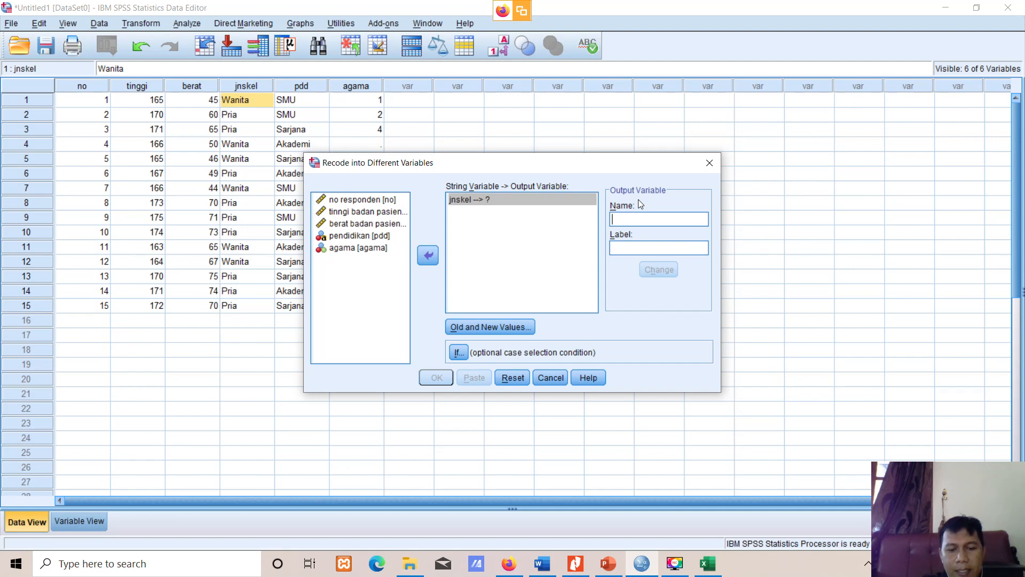
pyautogui.write('Gender')
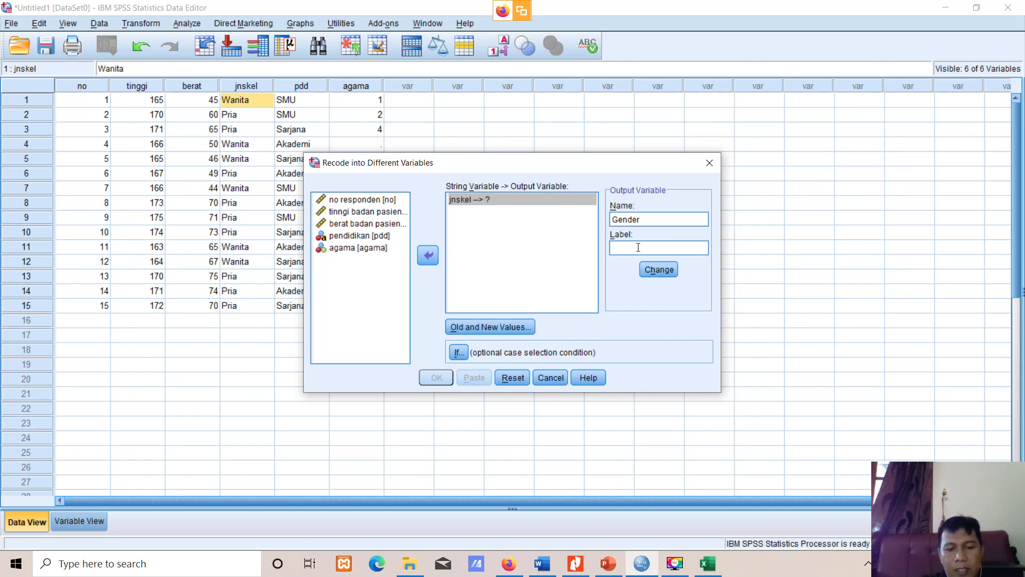
pyautogui.write('J')
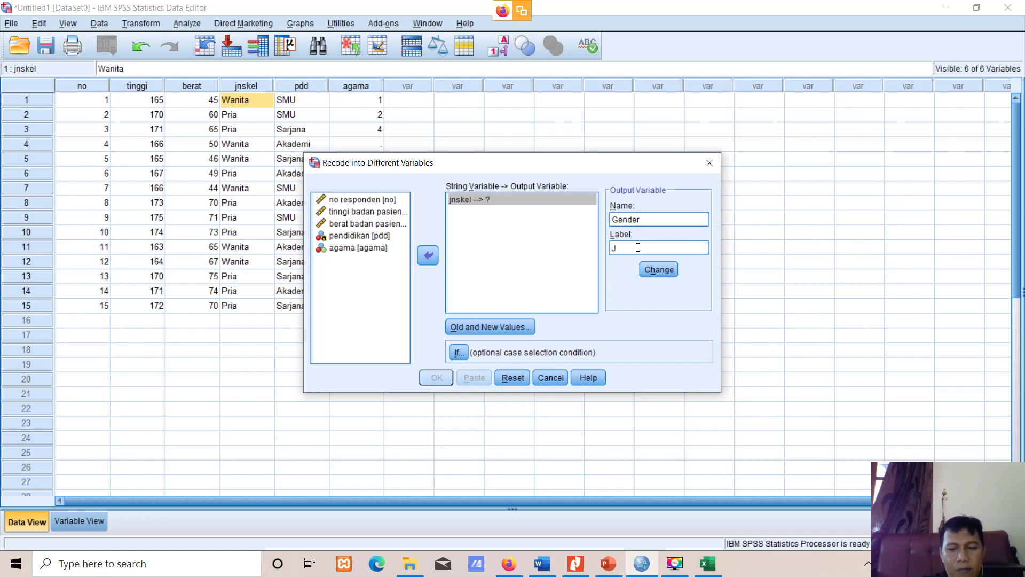
pyautogui.press('BackSpace')
pyautogui.write('tras')
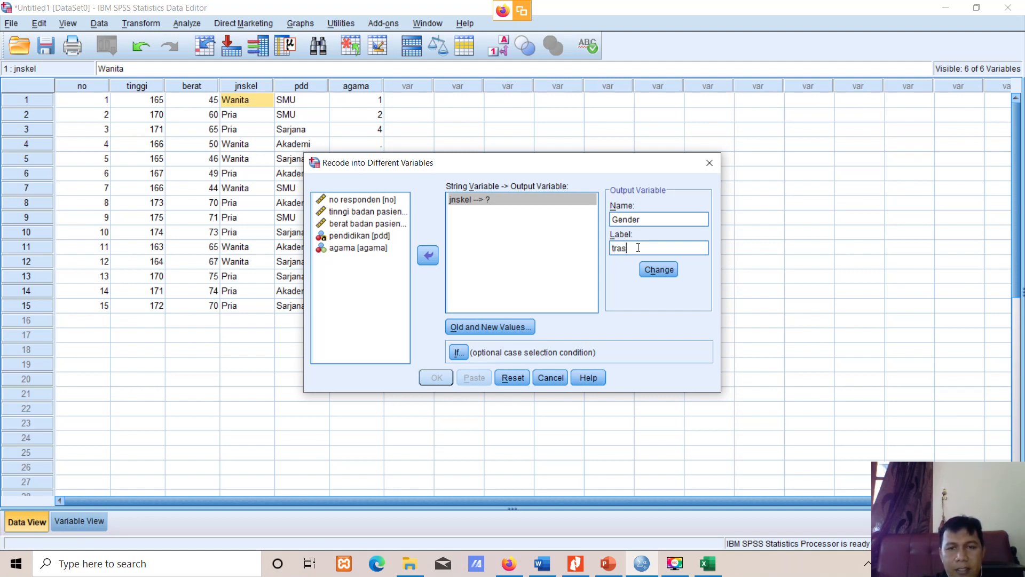
pyautogui.write('n ')
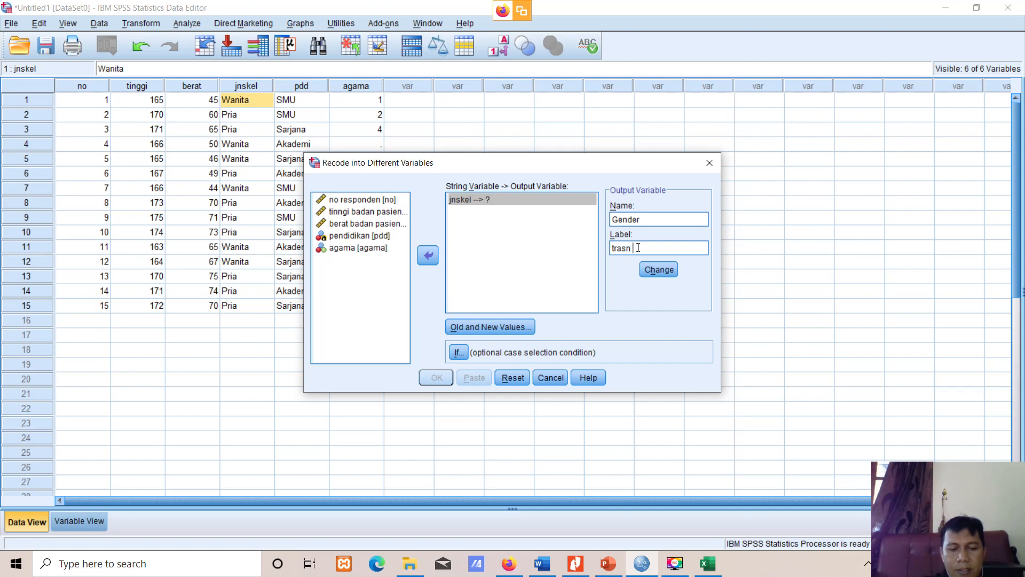
pyautogui.write('jns')
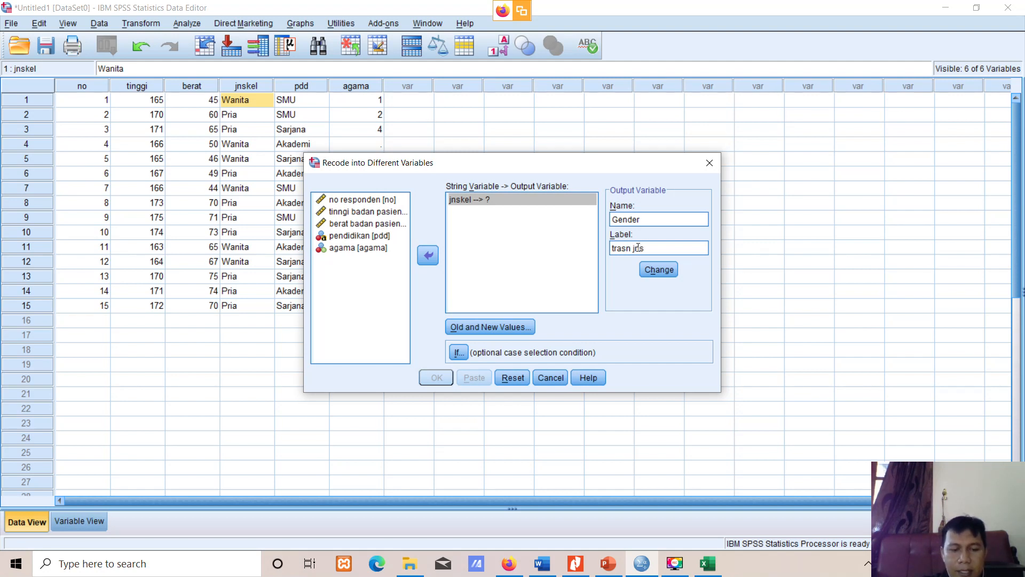
pyautogui.write('ke')
pyautogui.press('BackSpace')
pyautogui.press('BackSpace')
pyautogui.press('BackSpace')
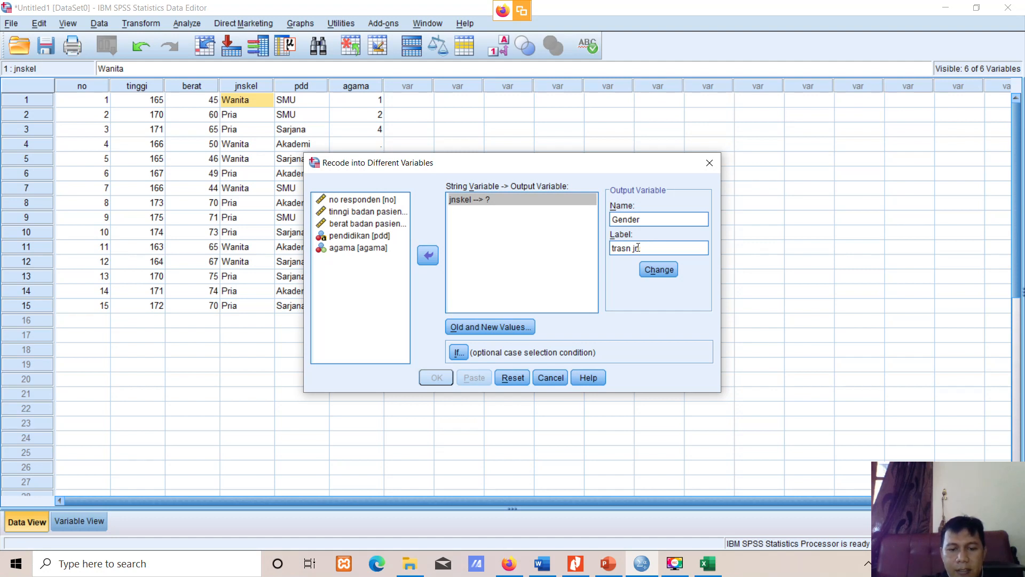
pyautogui.write('skel')
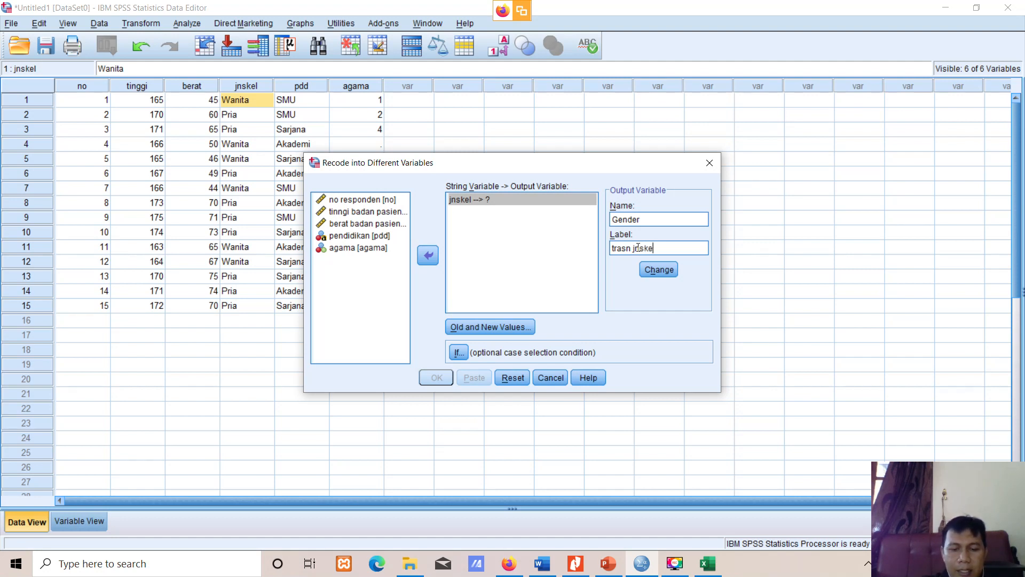
pyautogui.click(663, 276)
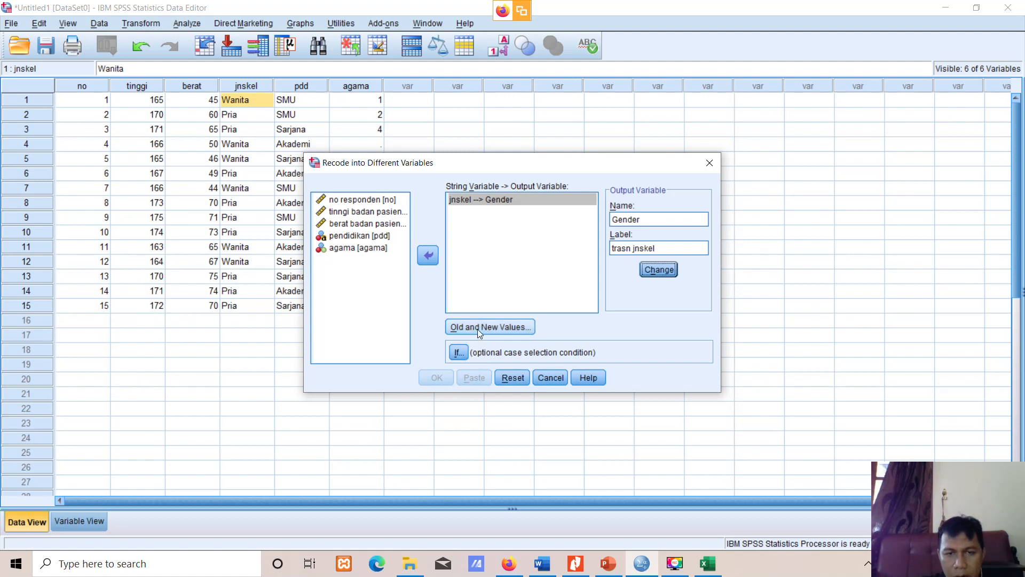
# Step: Check the recode's case selection condition, and try the string output option in the old and new values
pyautogui.click(458, 352)
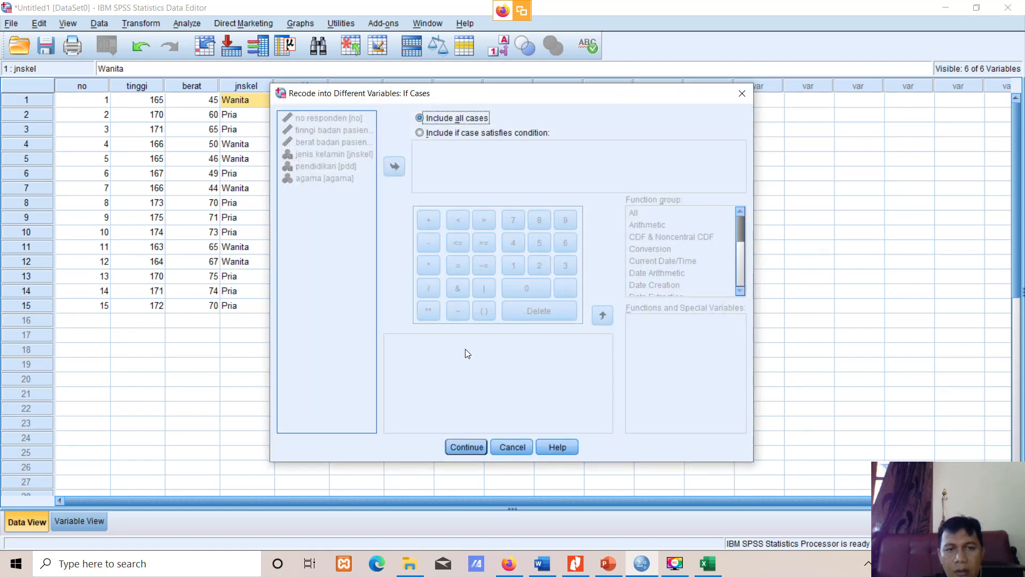
pyautogui.click(510, 443)
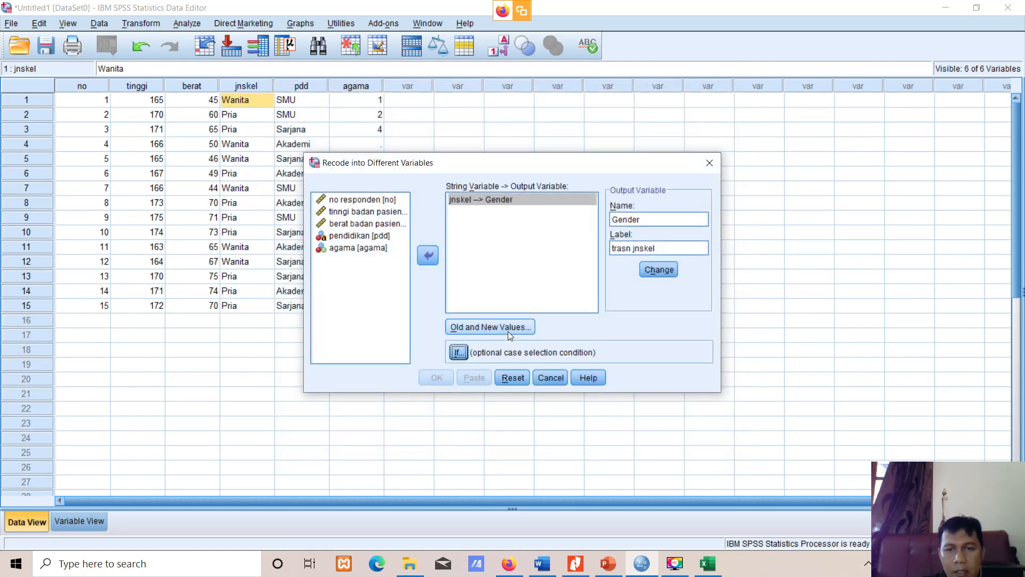
pyautogui.click(508, 331)
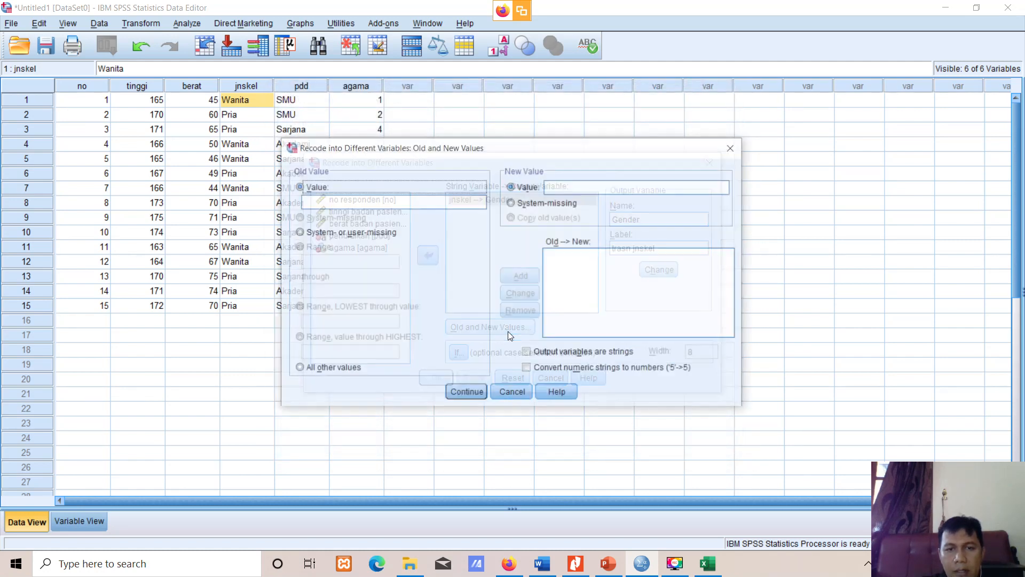
pyautogui.click(529, 353)
pyautogui.click(469, 392)
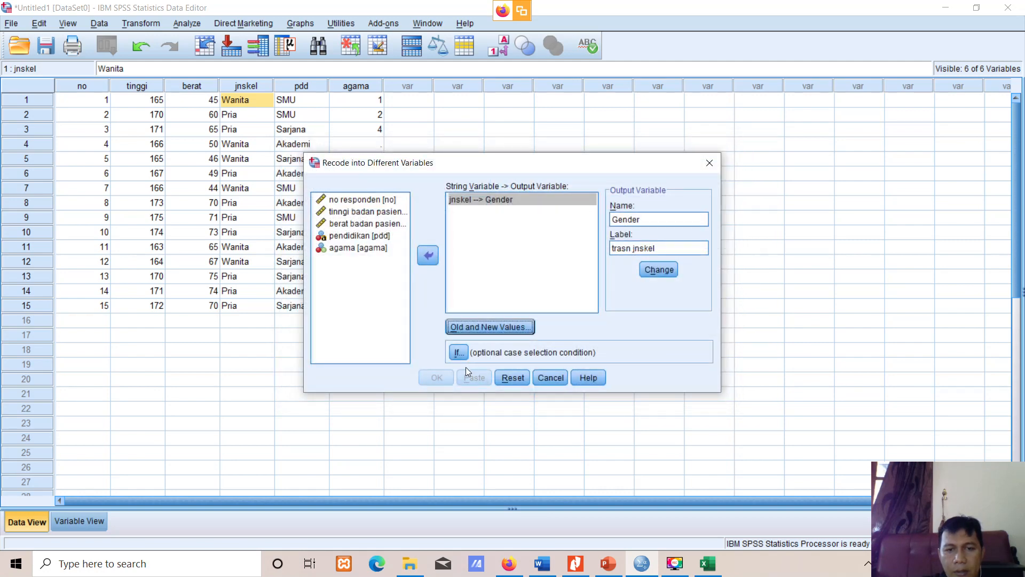
# Step: Reapply the output variable name and try to edit its label trasn jnskel
pyautogui.click(658, 272)
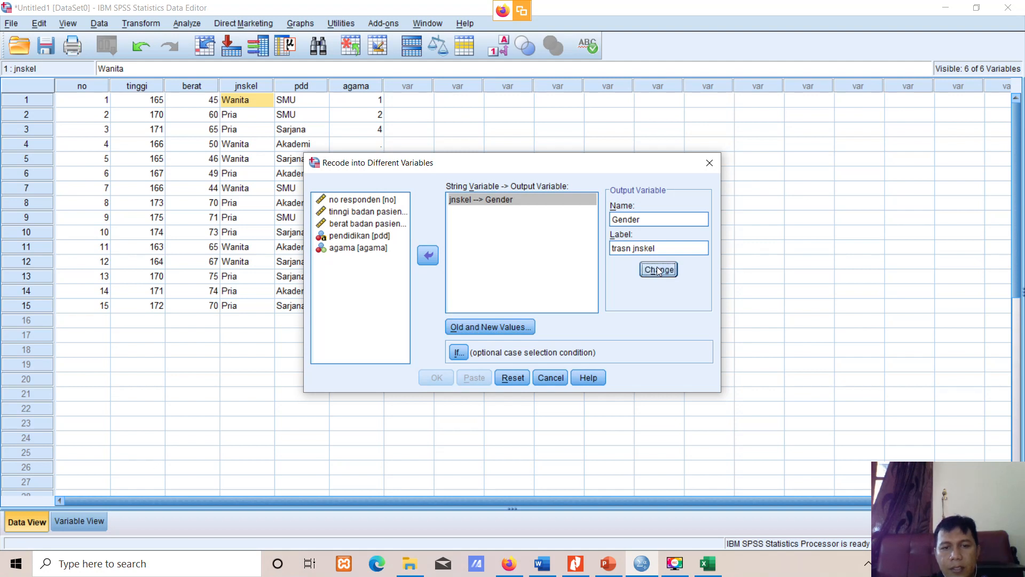
pyautogui.click(643, 219)
pyautogui.click(678, 241)
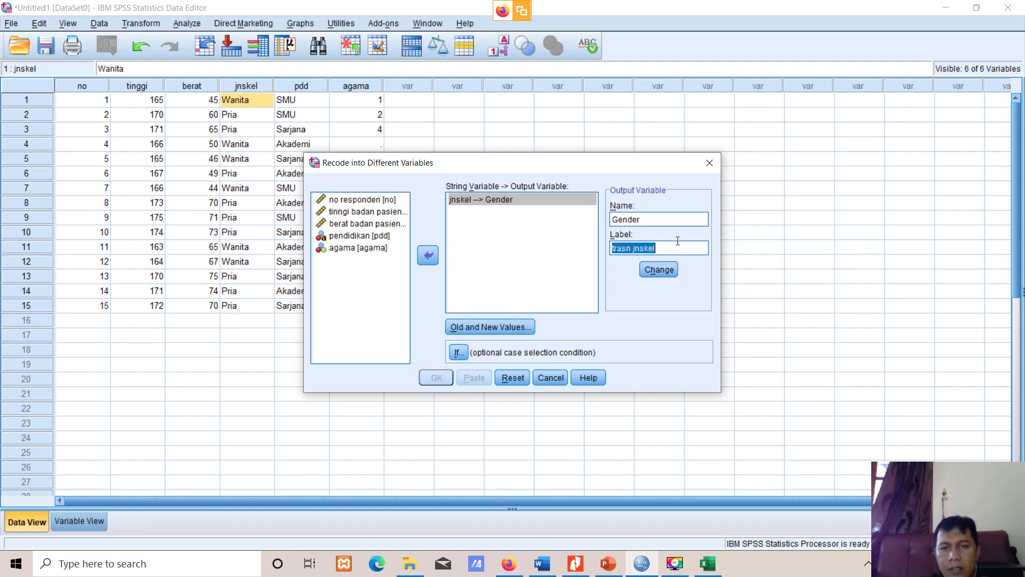
pyautogui.press('Left')
pyautogui.press('Left')
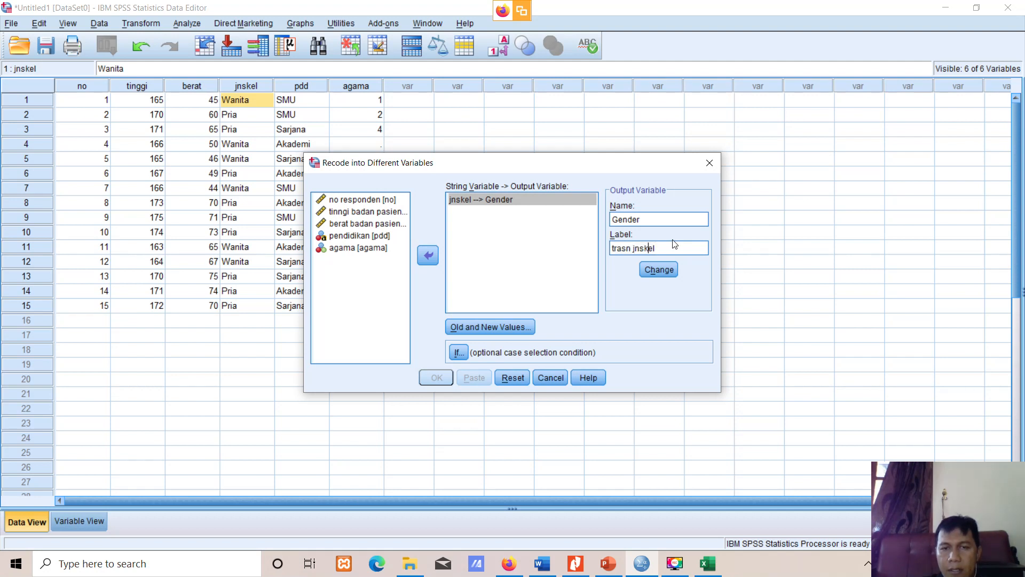
pyautogui.press('Left')
pyautogui.press('Left')
pyautogui.press('Left')
pyautogui.press('Left')
pyautogui.press('BackSpace')
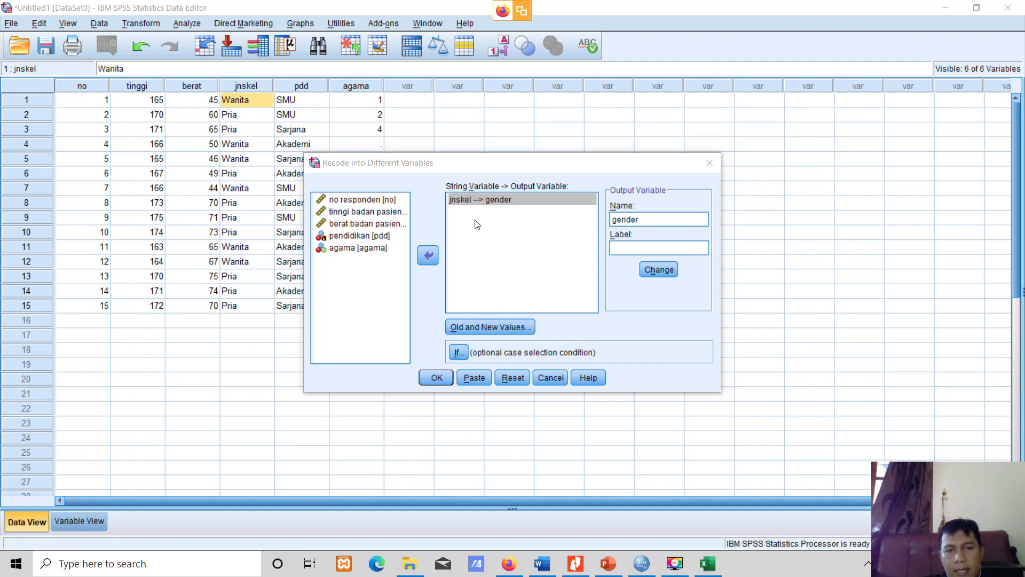
# Step: Run the recode of jnskel into gender and close the output log without saving it
pyautogui.click(437, 378)
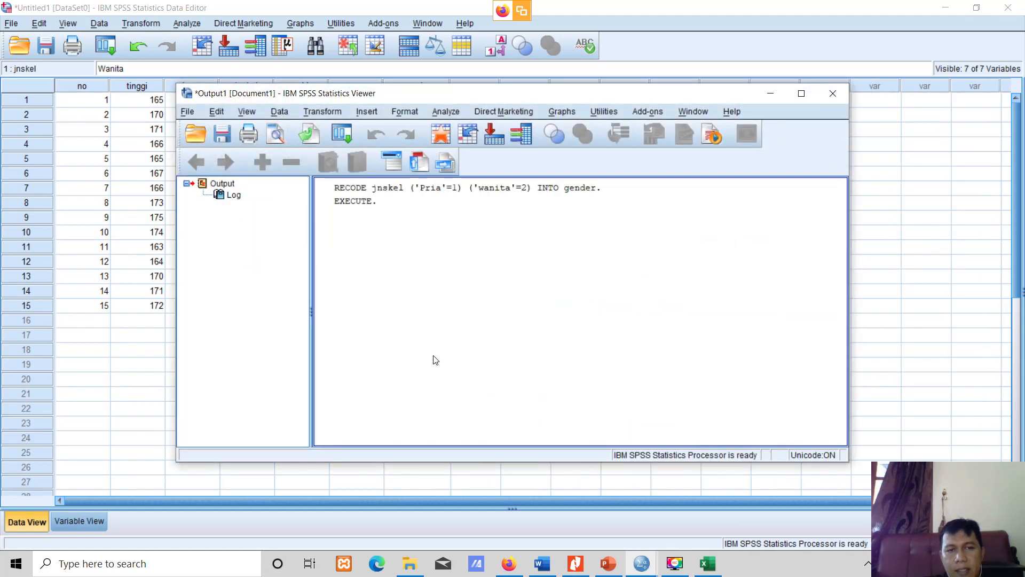
pyautogui.click(381, 213)
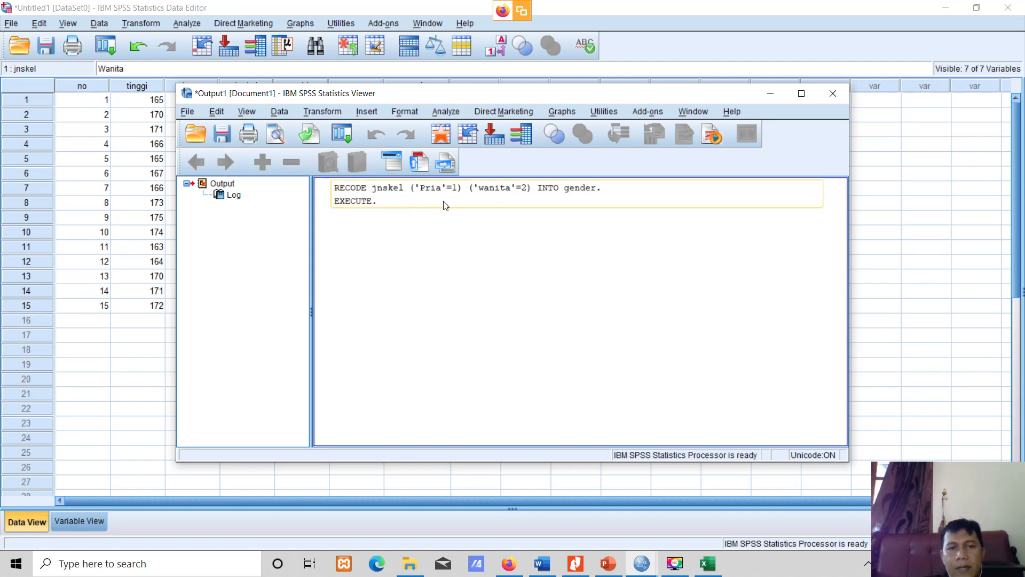
pyautogui.click(833, 94)
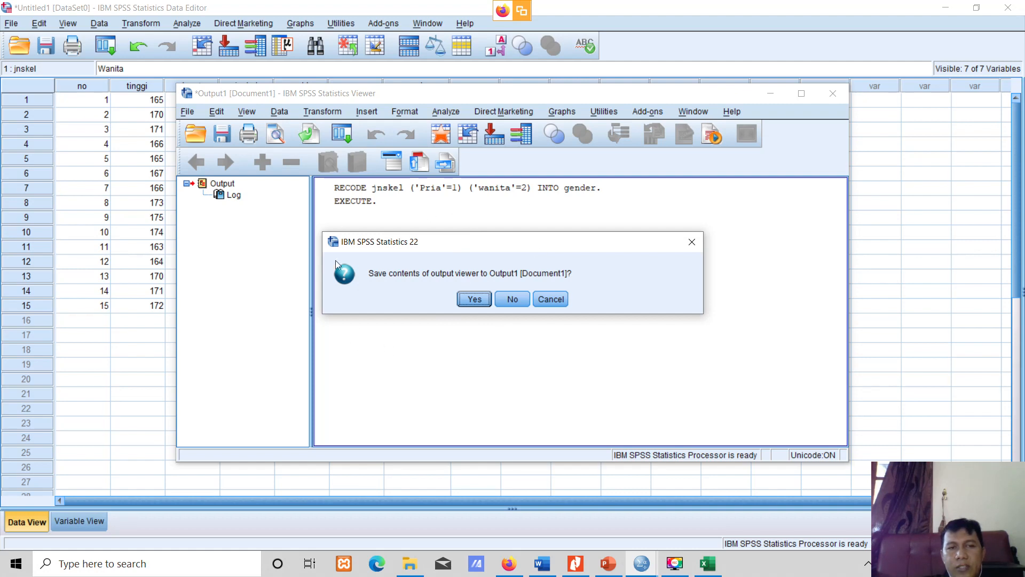
pyautogui.click(517, 299)
# Step: Compare the first gender values with the jnskel entry, and set the gender variable's decimals to 0
pyautogui.click(414, 101)
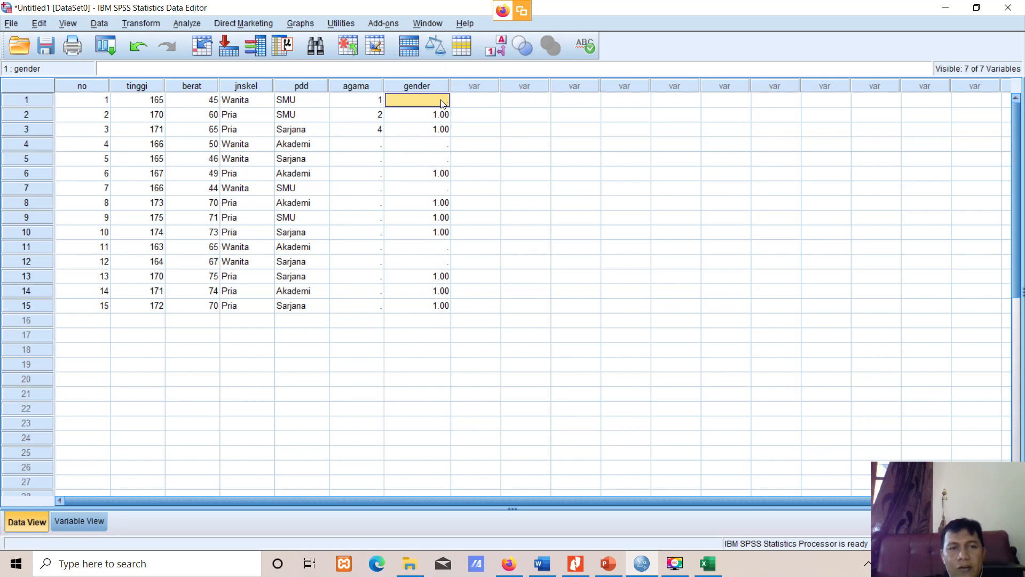
pyautogui.doubleClick(264, 100)
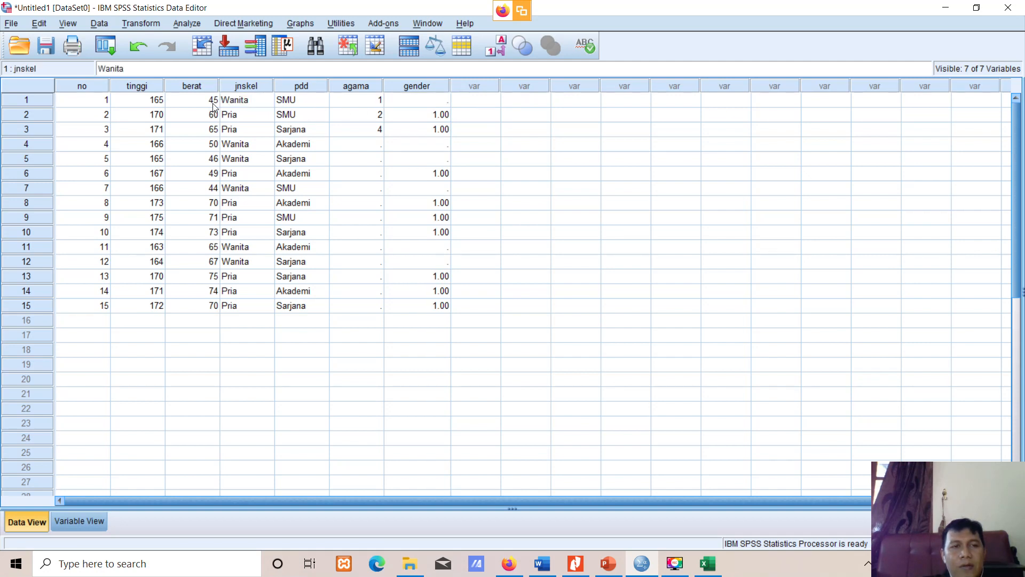
pyautogui.click(435, 116)
pyautogui.click(436, 99)
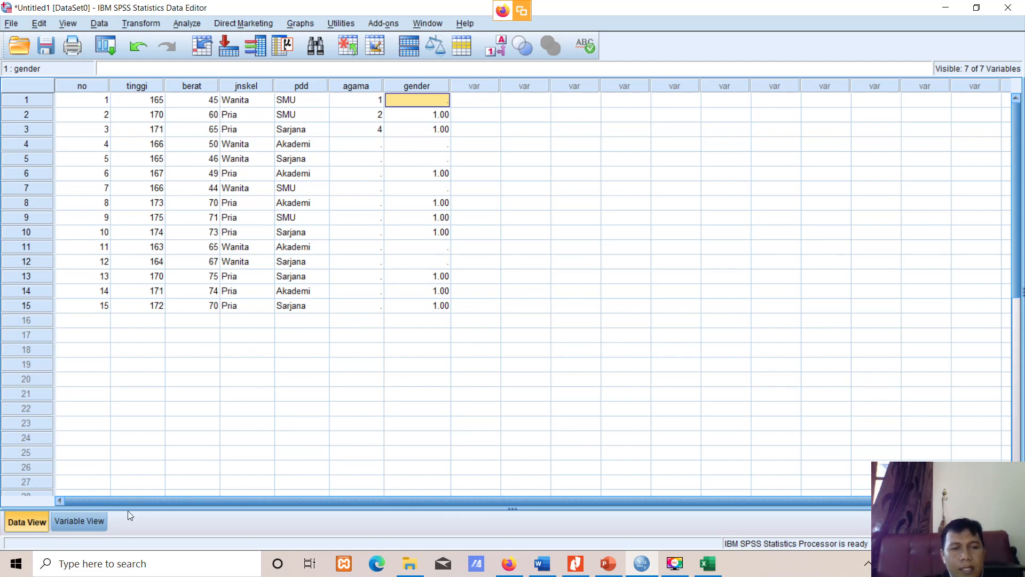
pyautogui.click(72, 520)
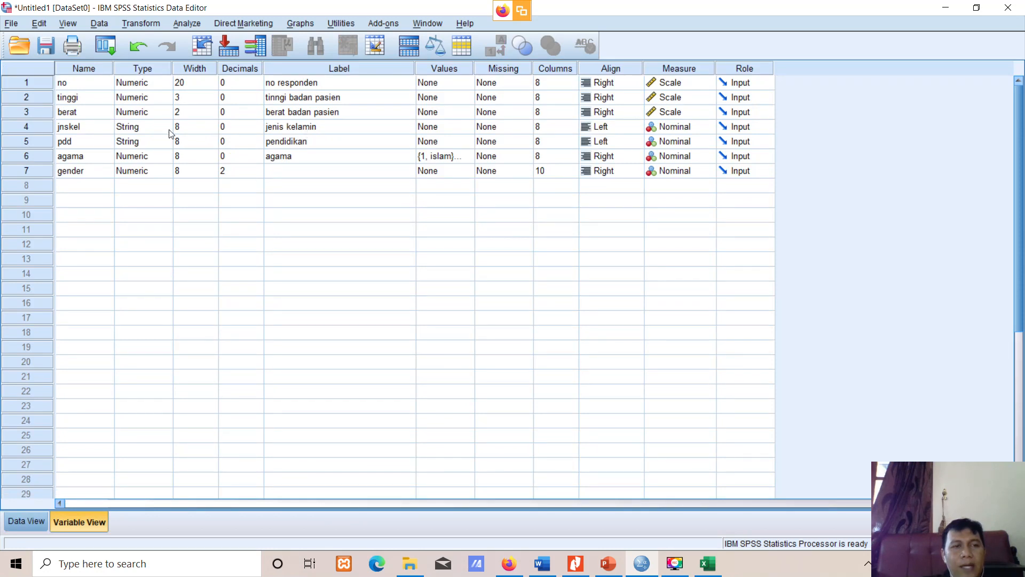
pyautogui.click(249, 168)
pyautogui.click(258, 173)
pyautogui.click(258, 173)
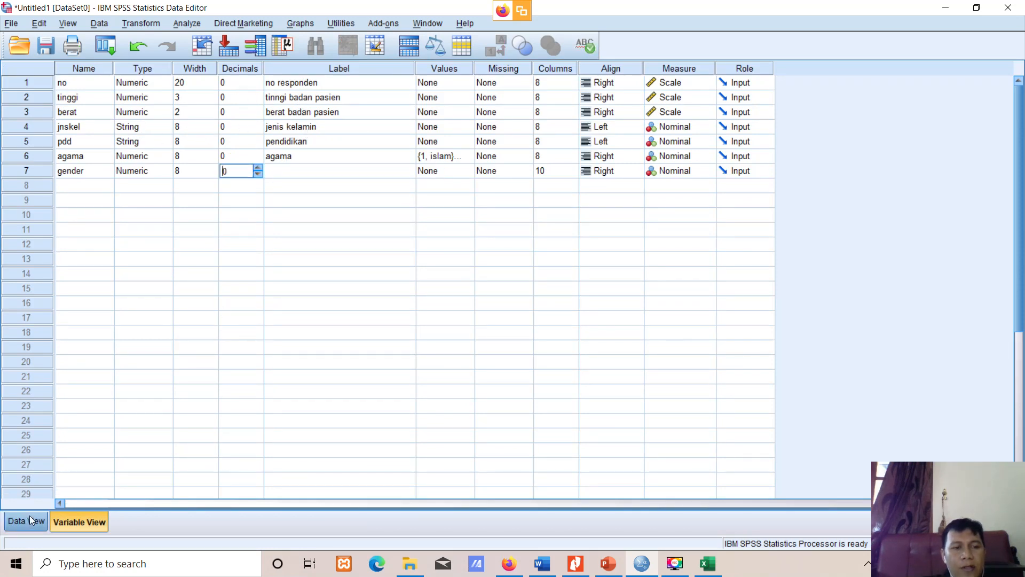
# Step: Return to the data and examine the first case's jnskel entry against its gender value
pyautogui.click(30, 518)
pyautogui.click(445, 102)
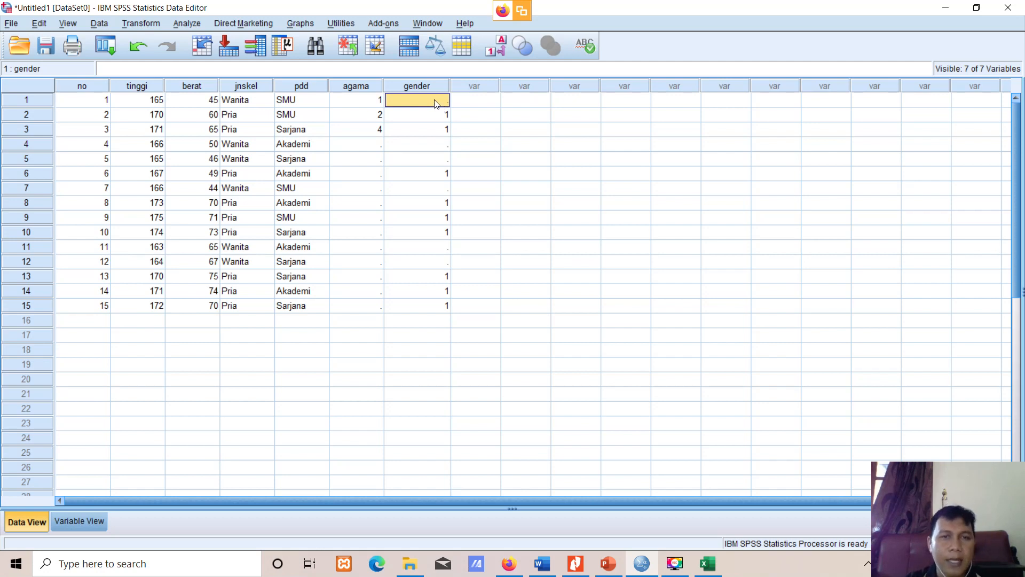
pyautogui.click(240, 100)
pyautogui.click(237, 89)
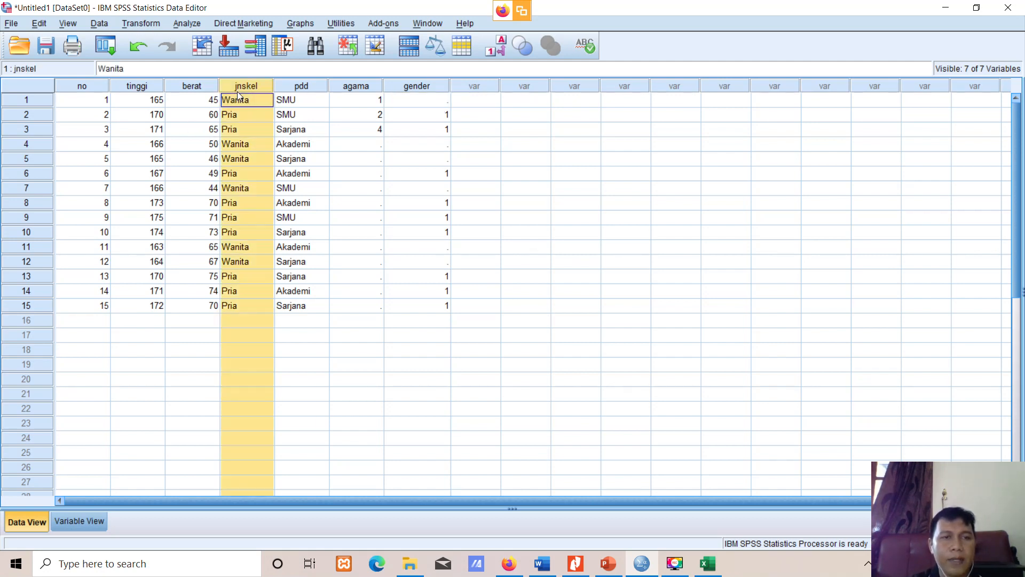
pyautogui.rightClick(237, 89)
pyautogui.click(235, 101)
pyautogui.doubleClick(249, 100)
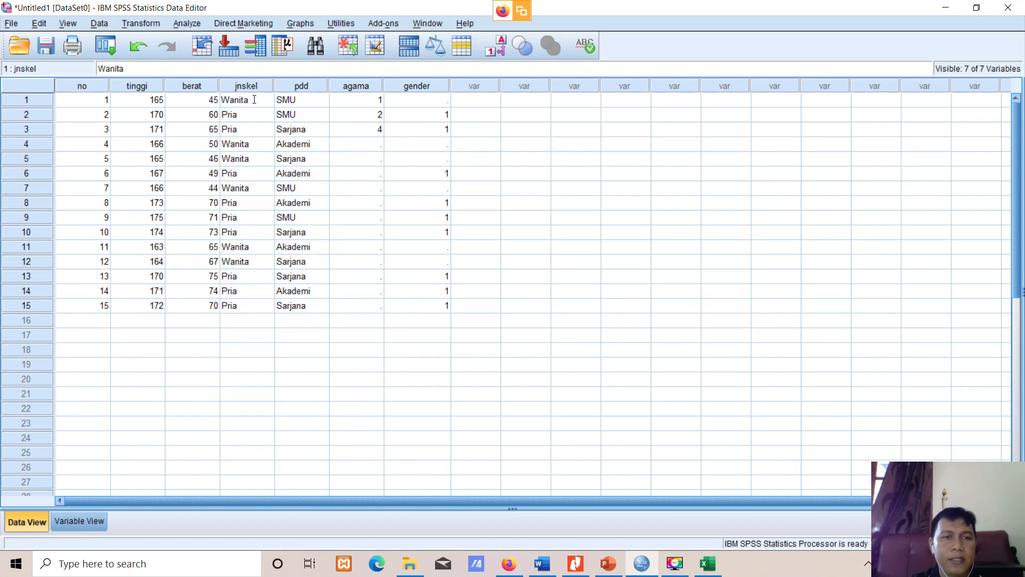
# Step: Copy the first case's jnskel entry Wanita and remove the 'wanita' to 2 mapping from the jnskel-to-gender recode
pyautogui.moveTo(255, 100); pyautogui.dragTo(222, 102)
pyautogui.hotkey('ctrl', 'c')
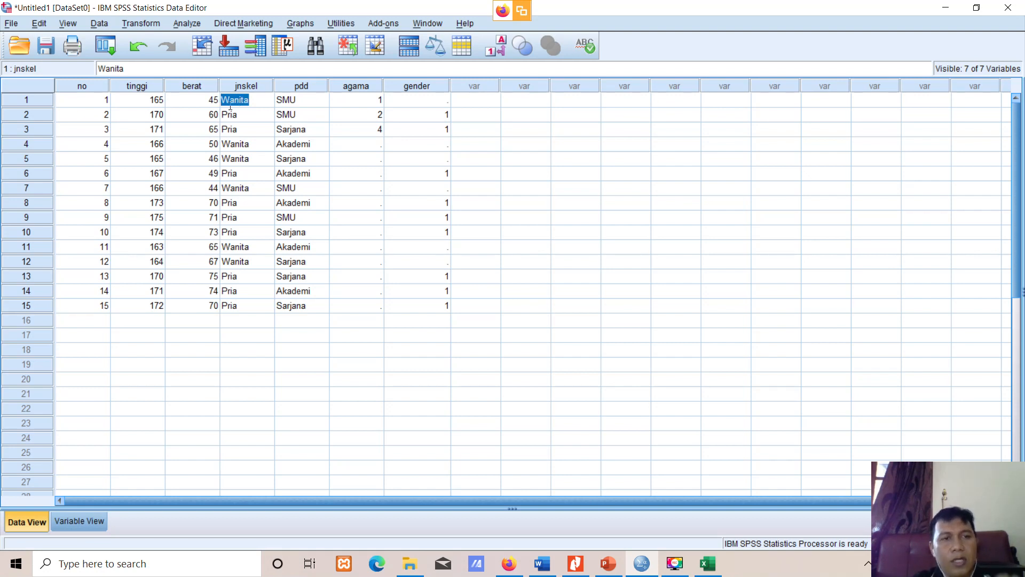
pyautogui.click(435, 105)
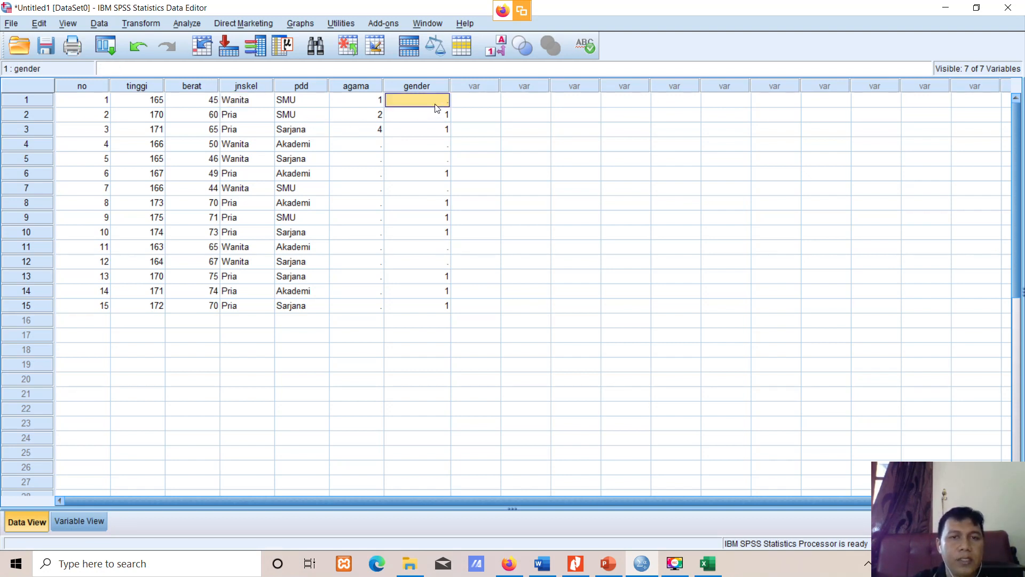
pyautogui.click(150, 24)
pyautogui.click(177, 125)
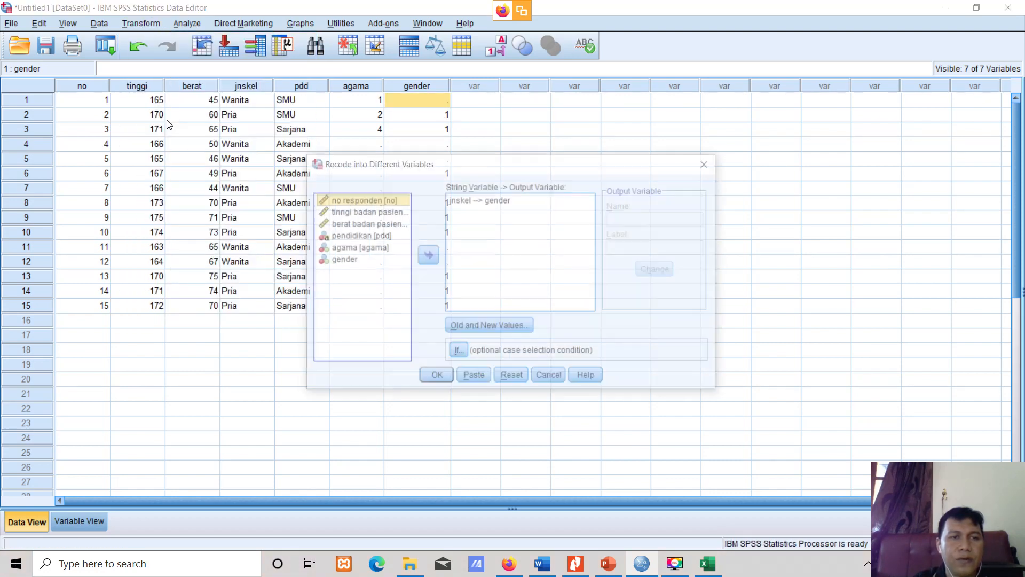
pyautogui.click(498, 202)
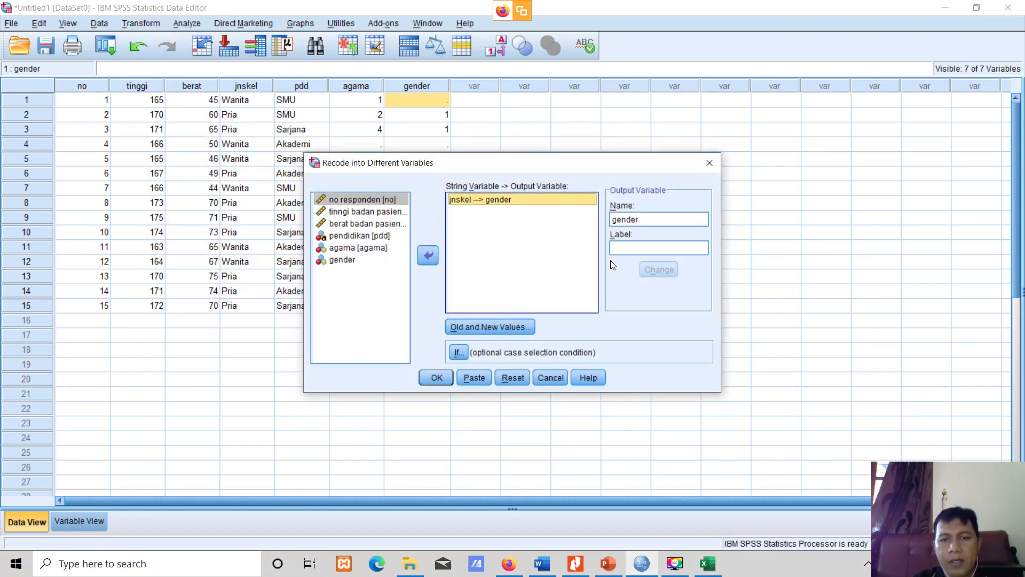
pyautogui.click(512, 325)
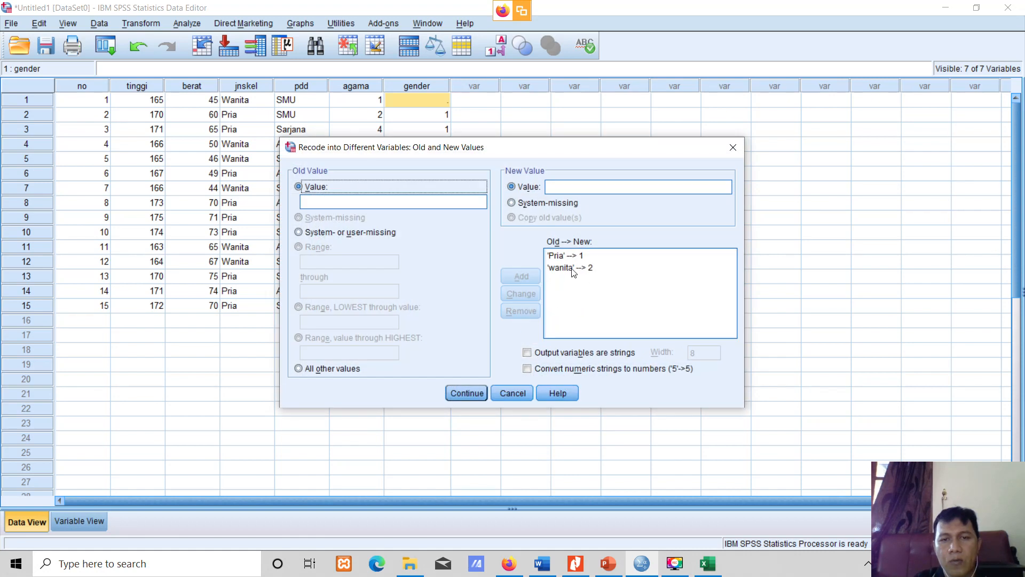
pyautogui.click(571, 268)
pyautogui.click(521, 311)
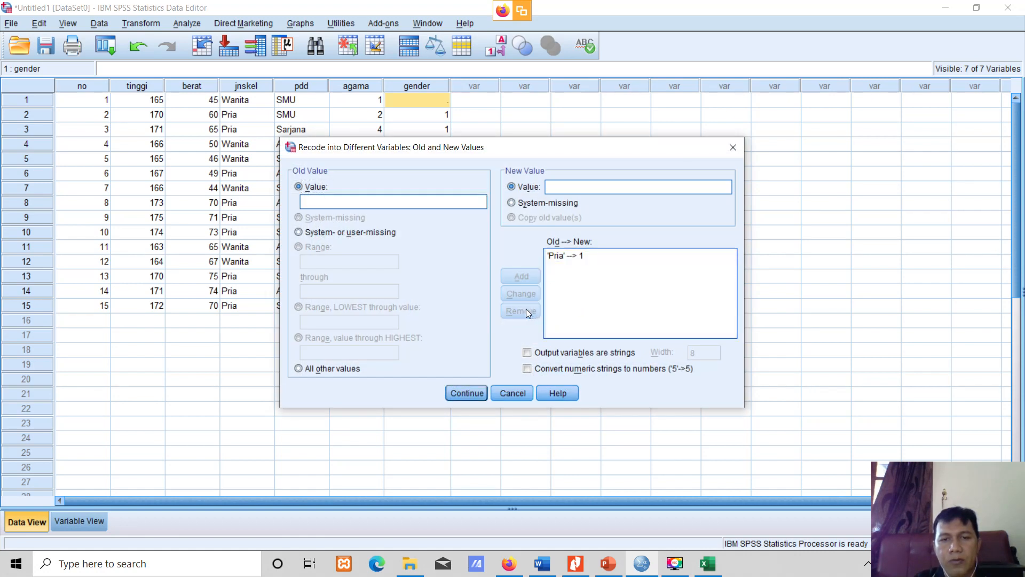
# Step: Add a recode mapping from the copied old value Wanita to the new value 2
pyautogui.rightClick(370, 205)
pyautogui.click(399, 285)
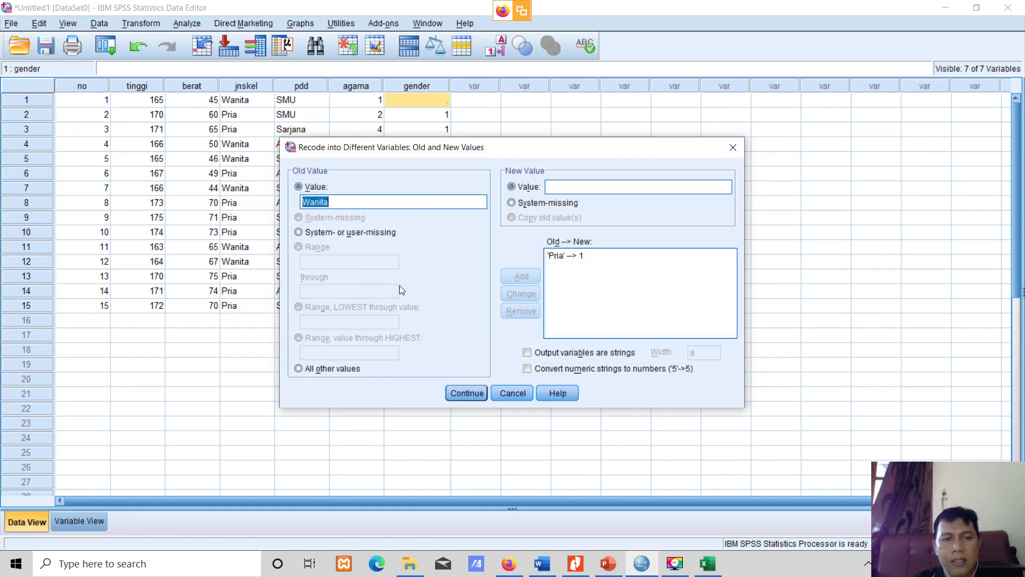
pyautogui.click(568, 187)
pyautogui.write('2')
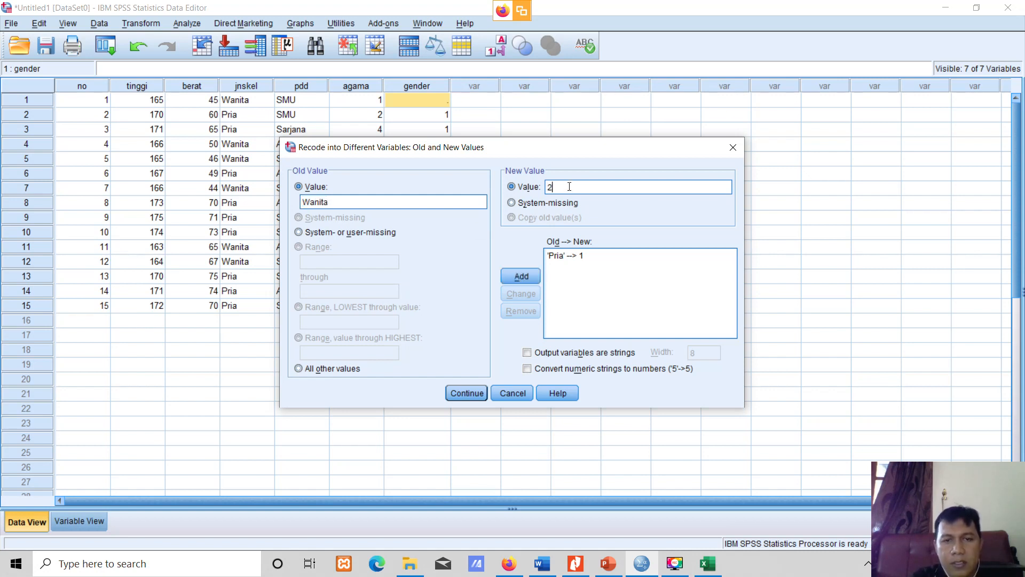
pyautogui.click(535, 276)
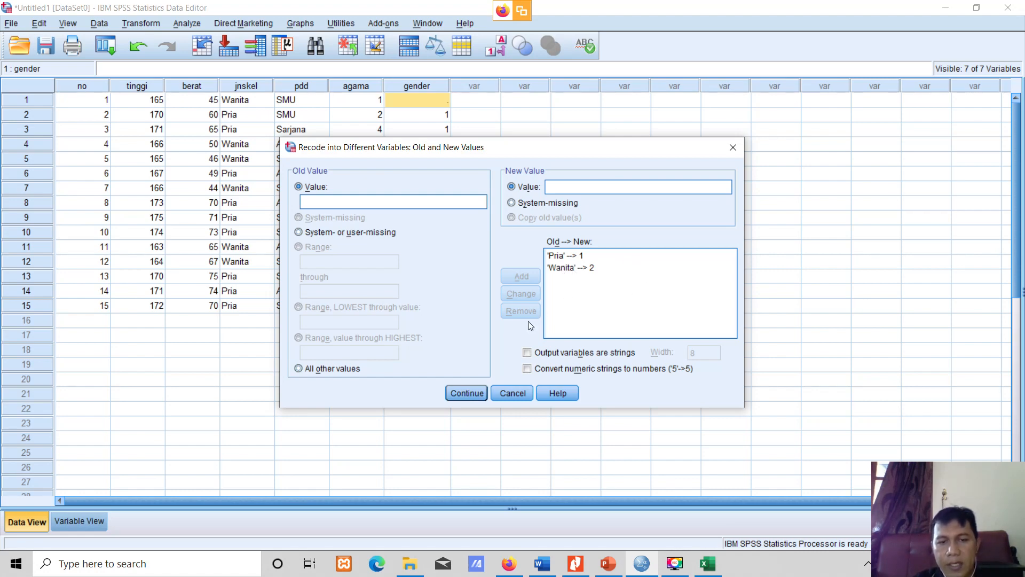
# Step: Run the corrected recode of jnskel into gender and close the output viewer without saving its contents
pyautogui.click(476, 393)
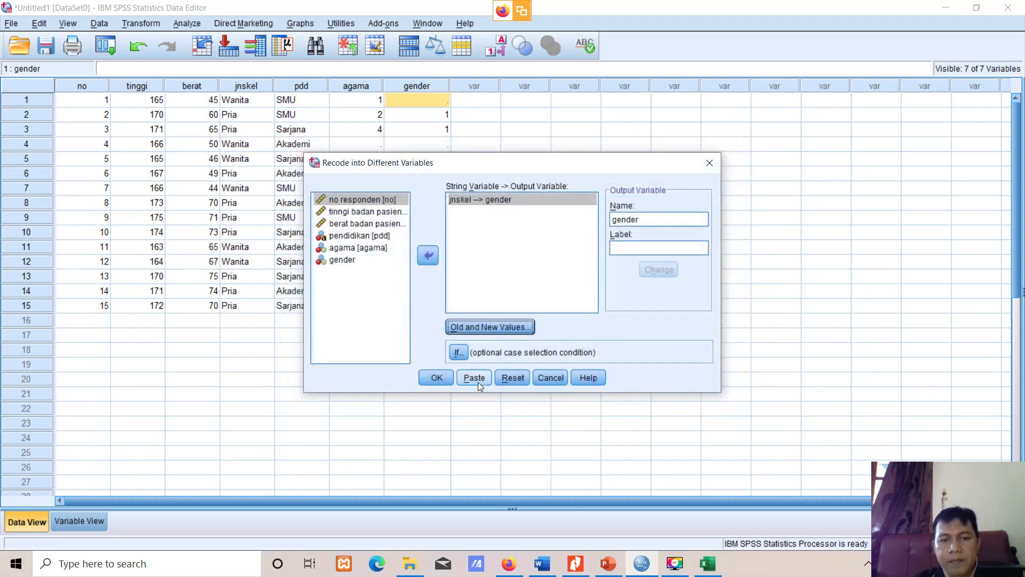
pyautogui.click(444, 380)
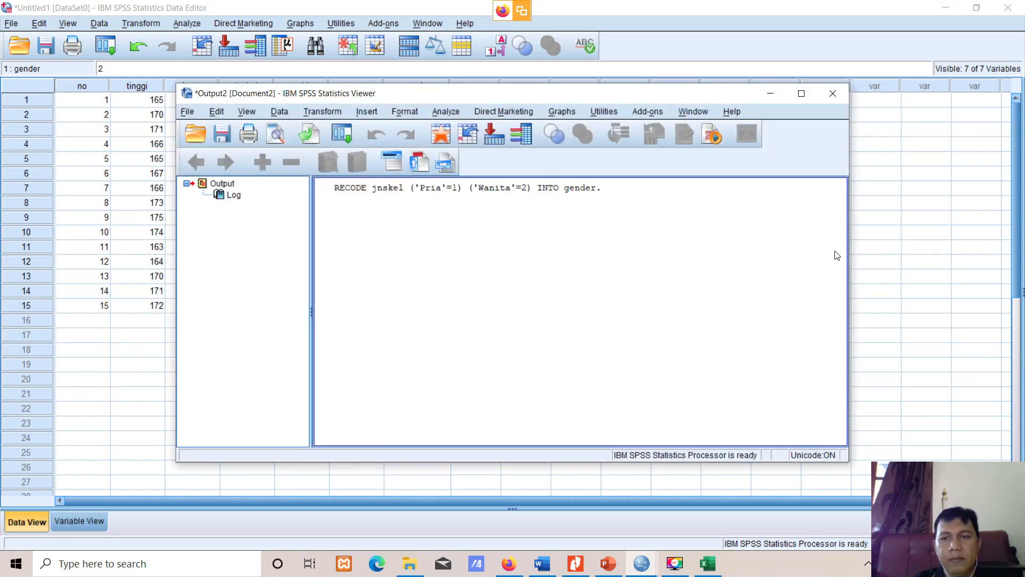
pyautogui.click(842, 97)
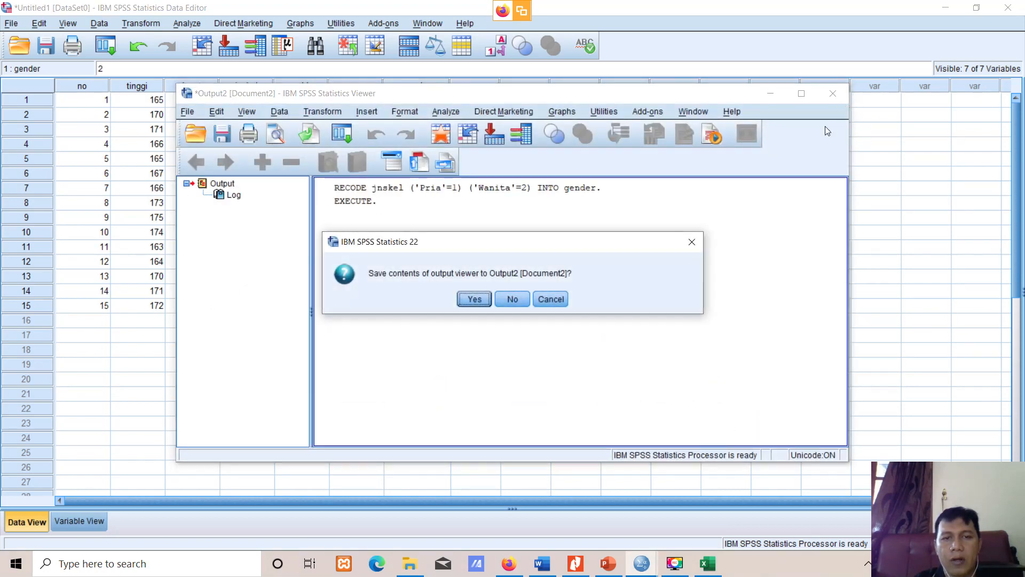
pyautogui.click(522, 297)
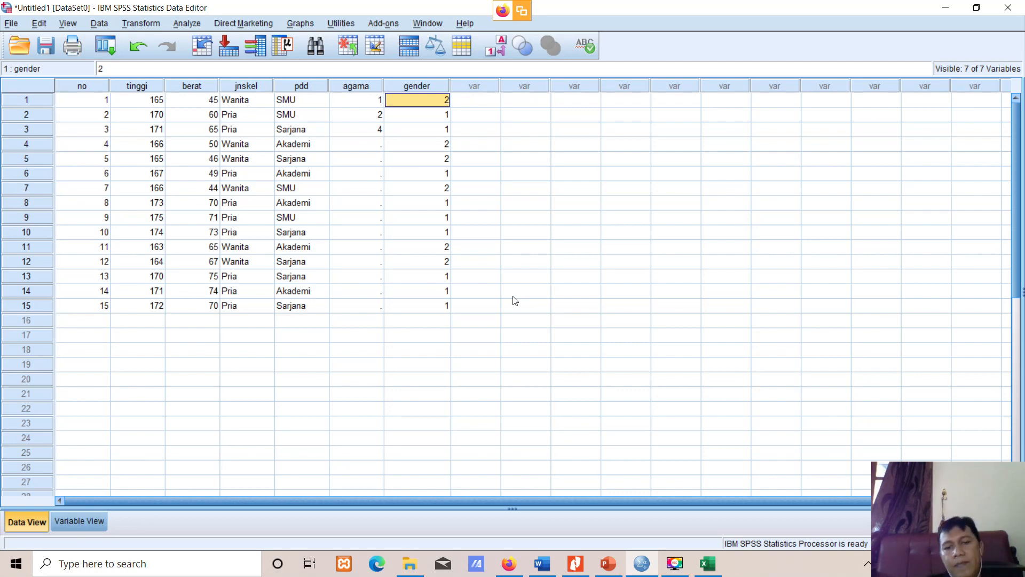
# Step: Switch to the Materi SPSS document in Nitro Pro and read the Recode and Compute sections of the data transformation chapter
pyautogui.click(578, 568)
pyautogui.scroll(-1, 447, 187)
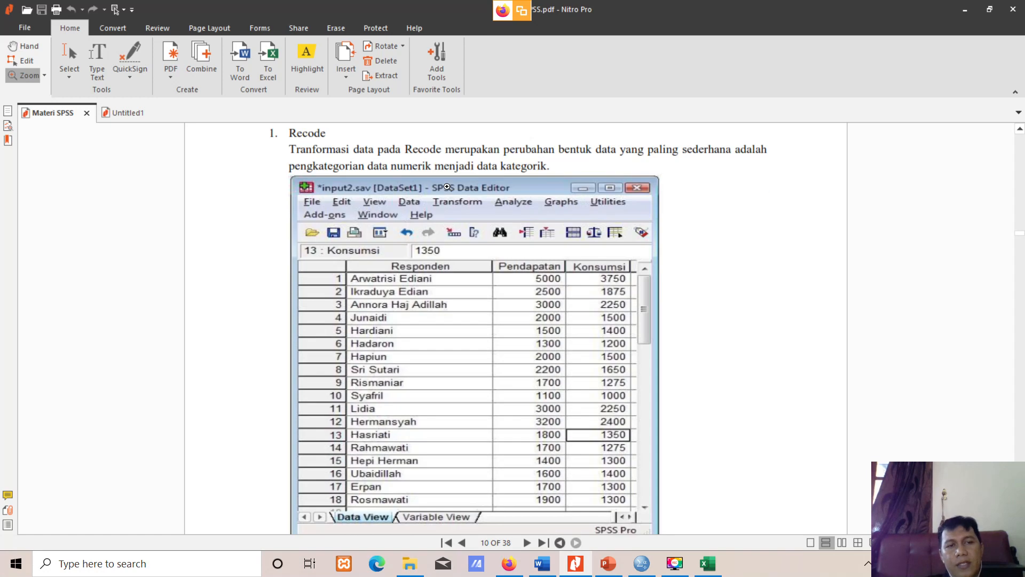
pyautogui.scroll(1, 448, 187)
pyautogui.scroll(-1, 569, 214)
pyautogui.scroll(1, 555, 219)
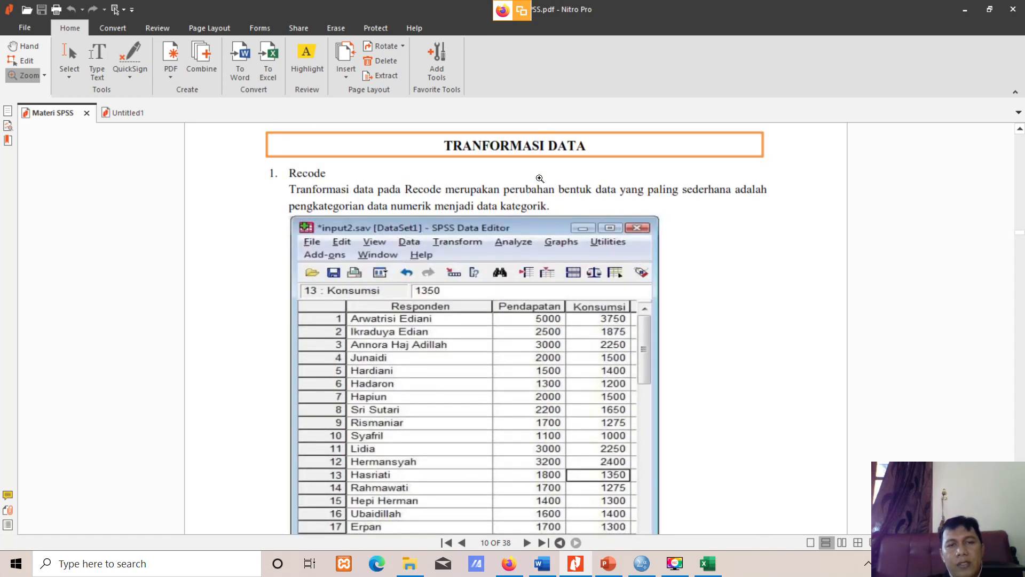
pyautogui.scroll(-15, 401, 275)
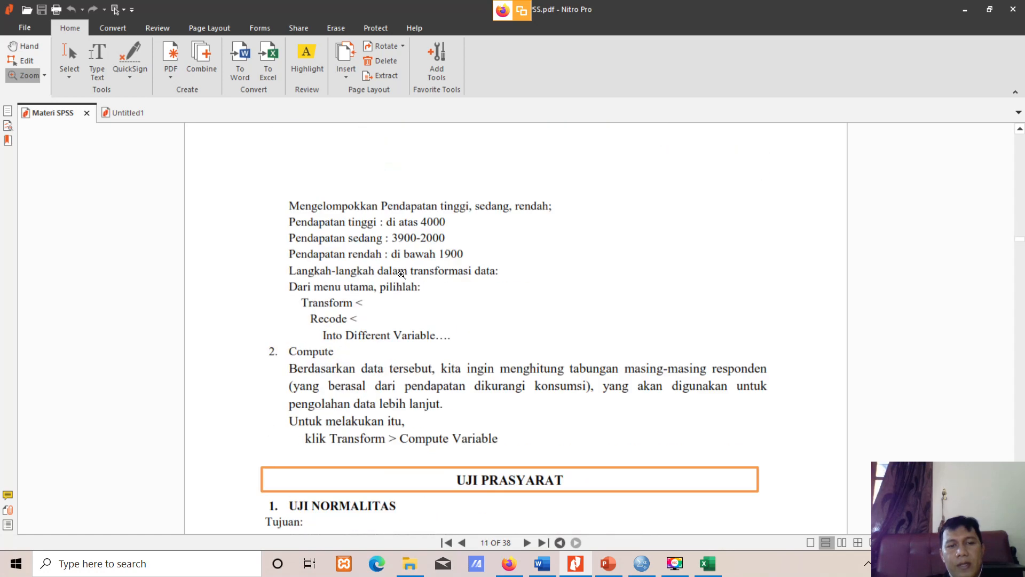
pyautogui.scroll(1, 402, 274)
pyautogui.scroll(-2, 402, 275)
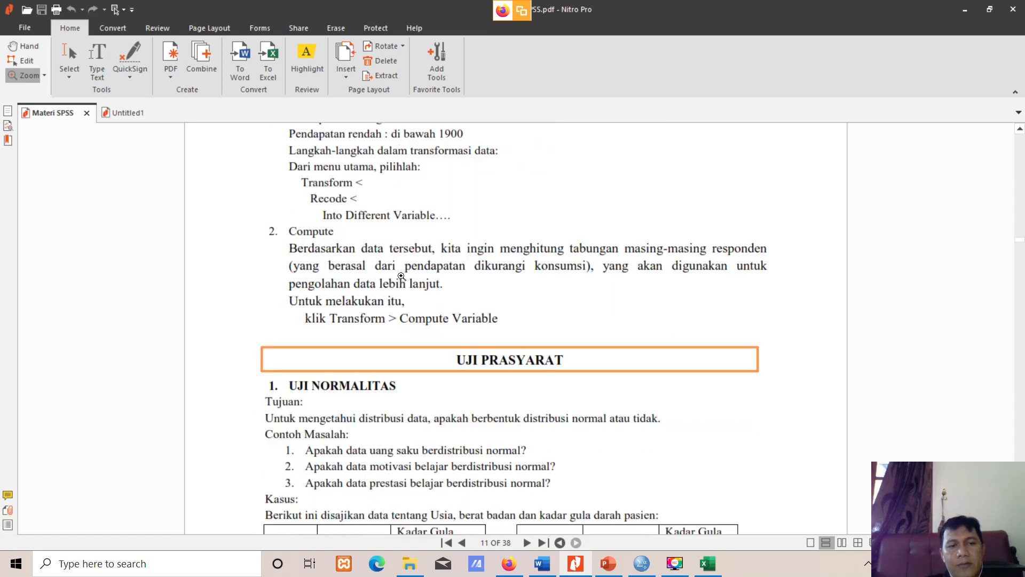
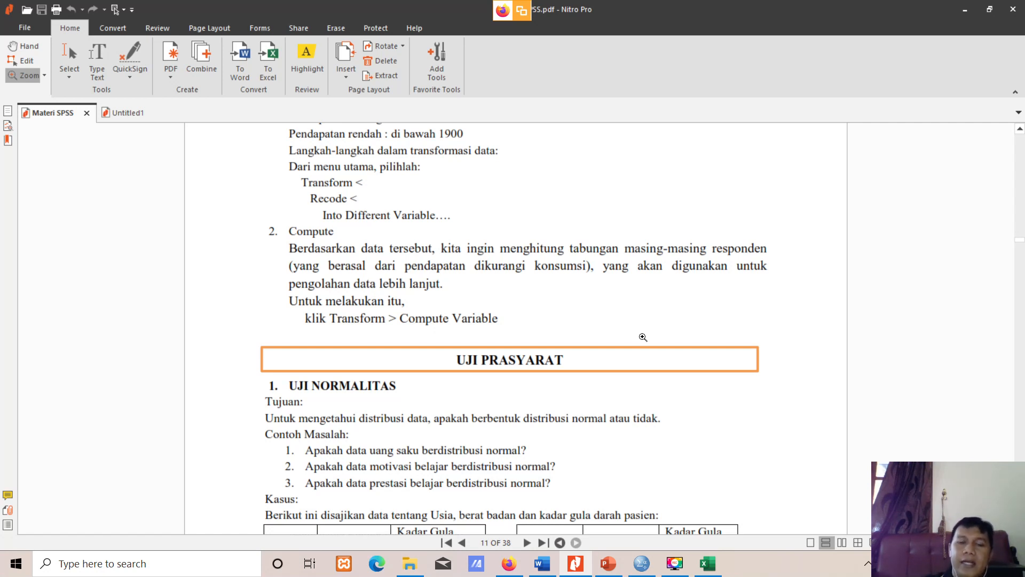
# Step: Glance at the online meeting, return to SPSS and review the variable definitions and the agama column's empty entries
pyautogui.click(510, 564)
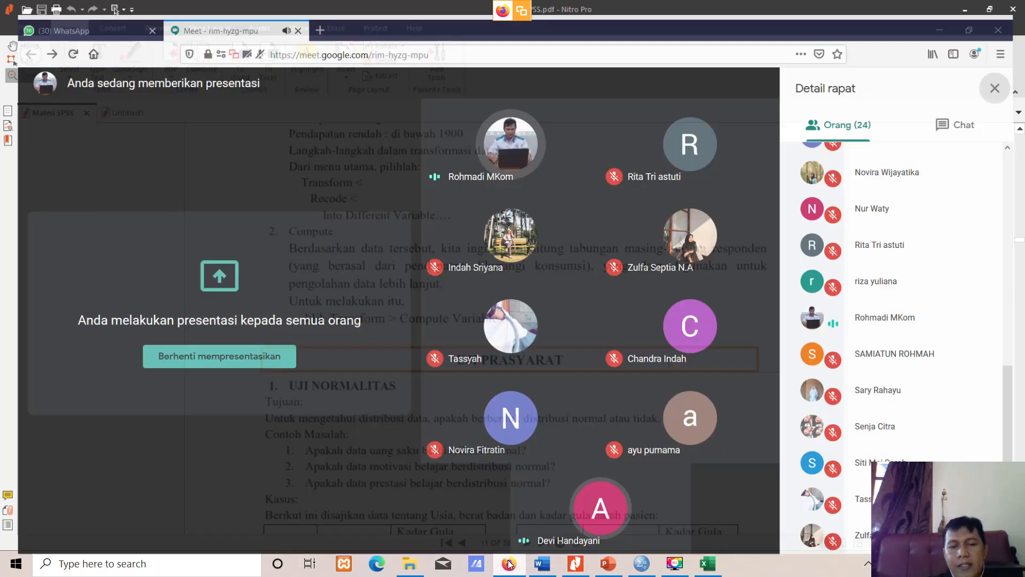
pyautogui.click(510, 563)
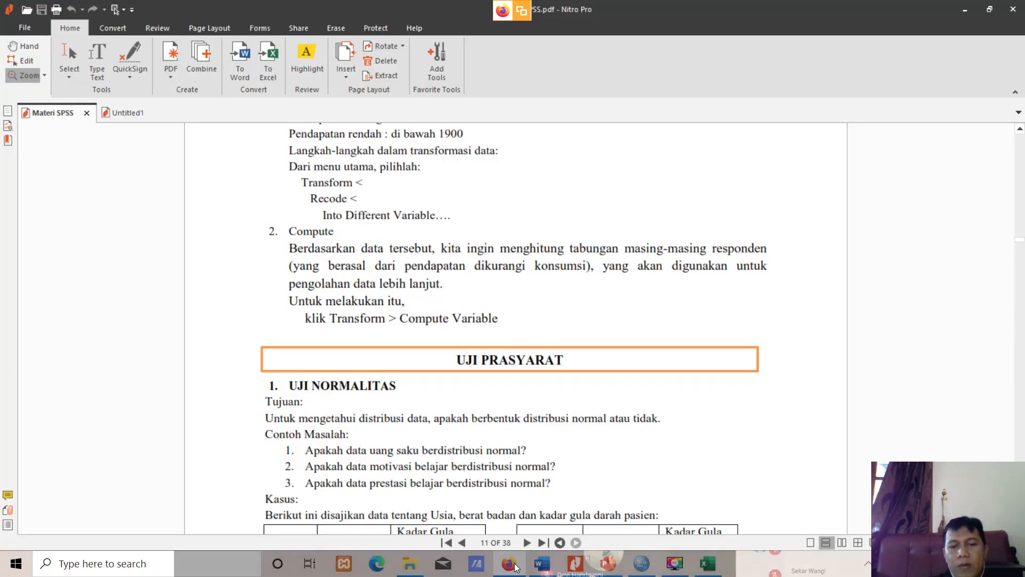
pyautogui.click(642, 564)
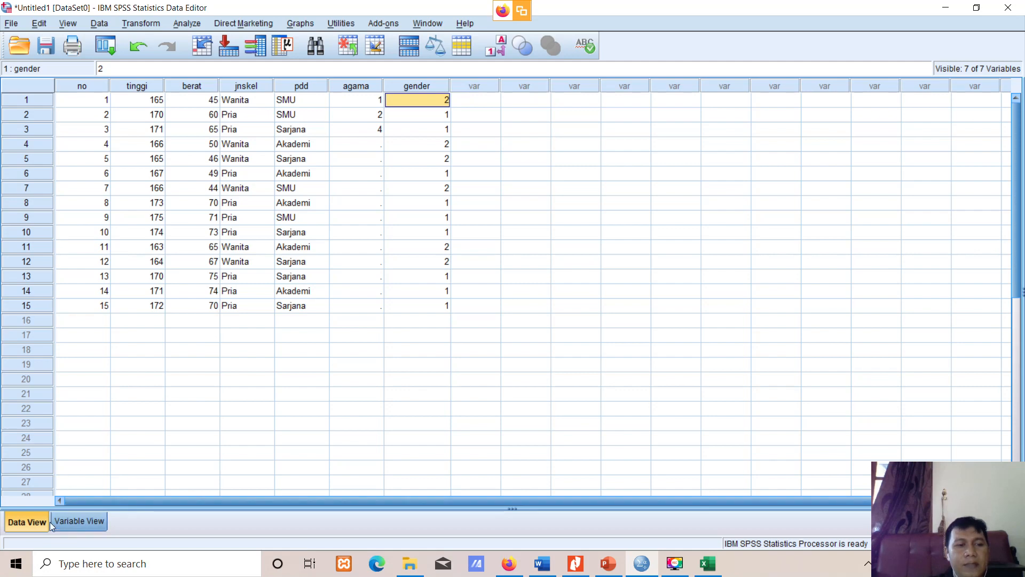
pyautogui.click(79, 521)
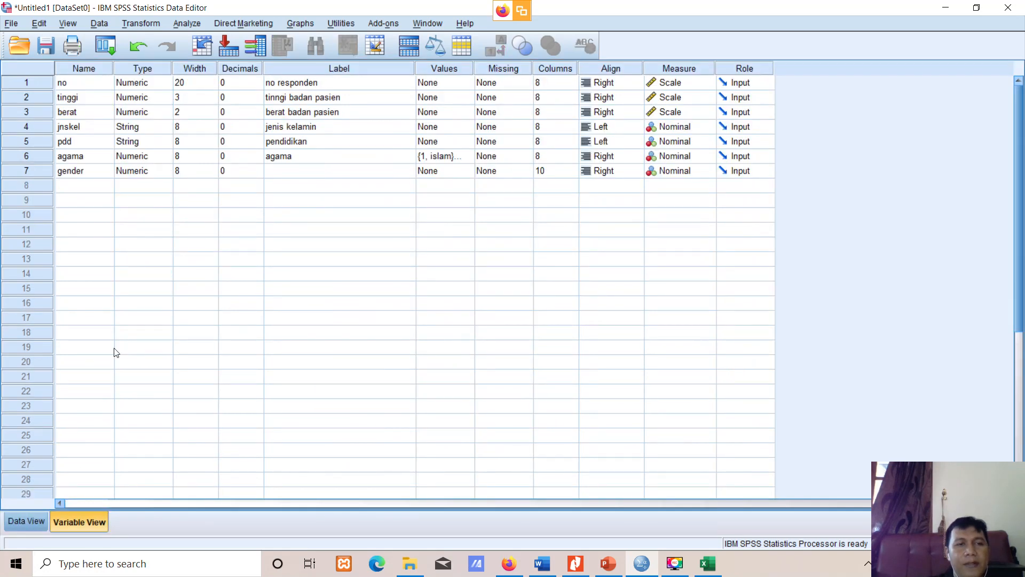
pyautogui.click(18, 524)
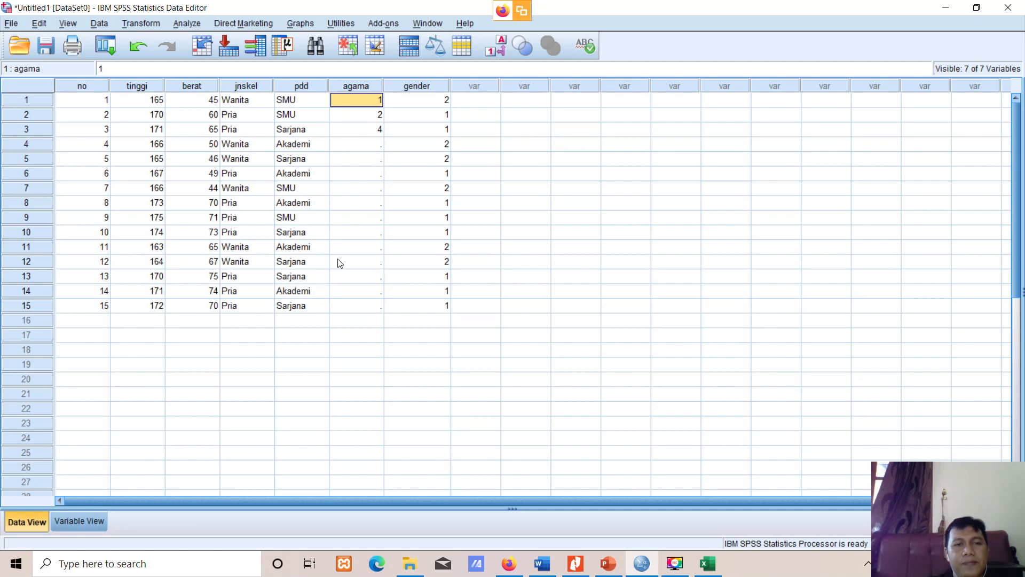
pyautogui.click(367, 146)
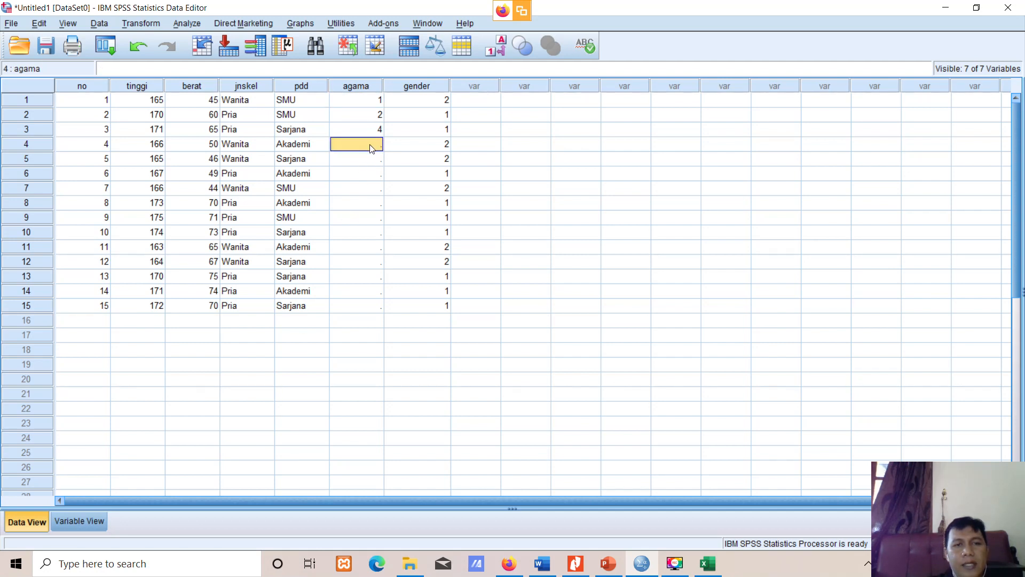
pyautogui.moveTo(360, 189); pyautogui.dragTo(376, 322)
pyautogui.click(372, 148)
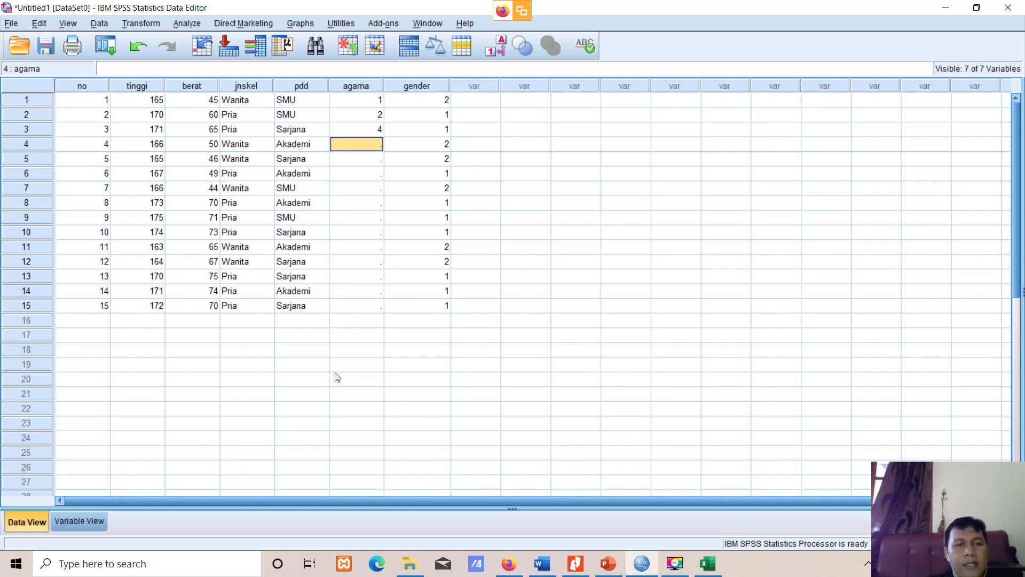
# Step: Compare the first case's tinggi and berat values and examine both columns
pyautogui.click(144, 103)
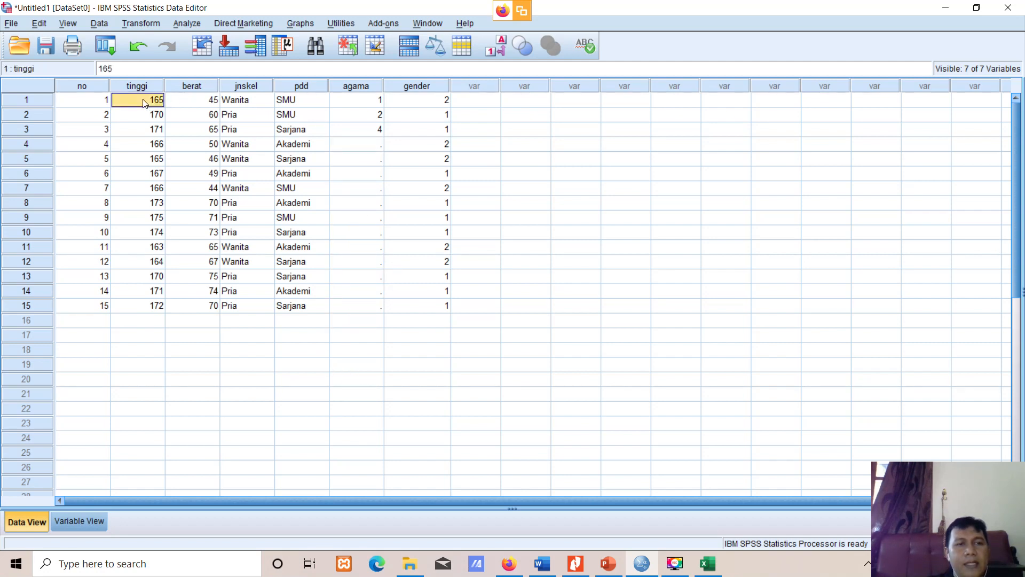
pyautogui.click(182, 99)
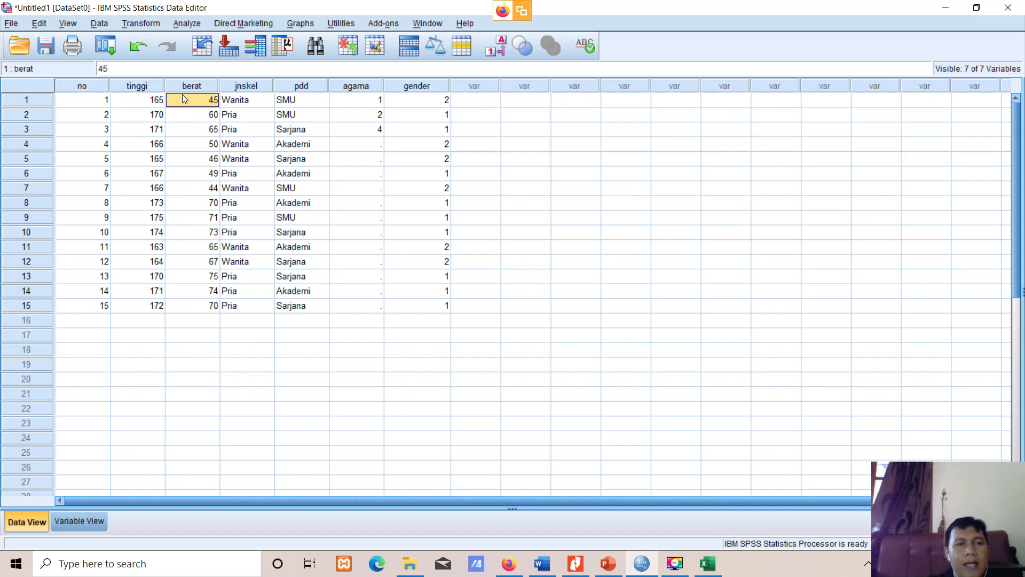
pyautogui.click(138, 99)
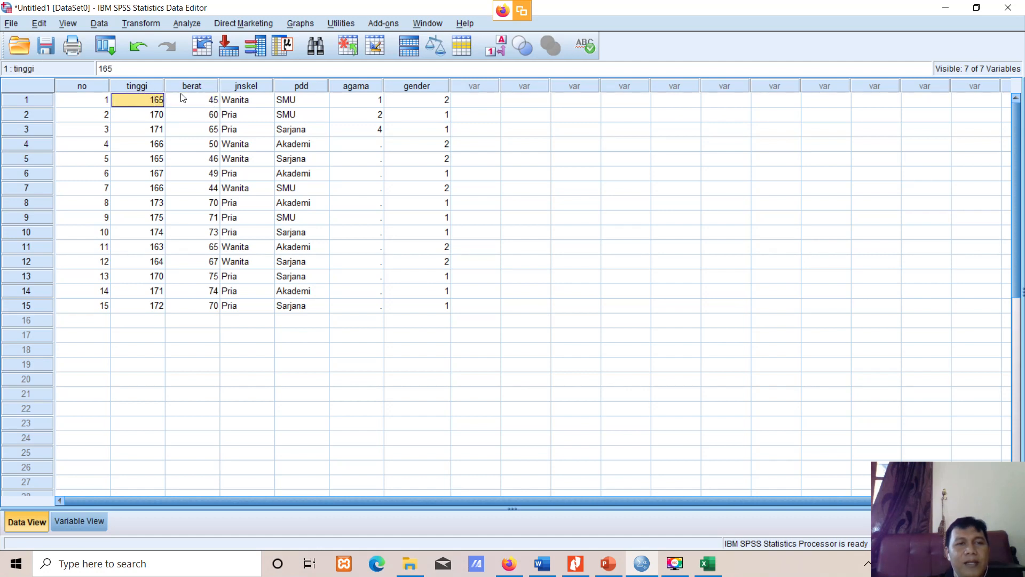
pyautogui.click(194, 100)
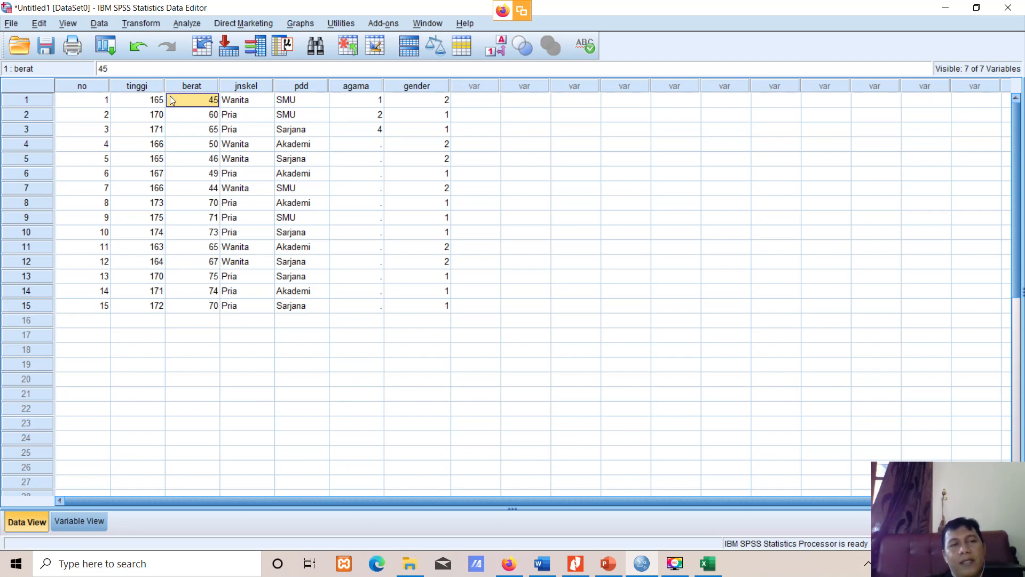
pyautogui.click(147, 102)
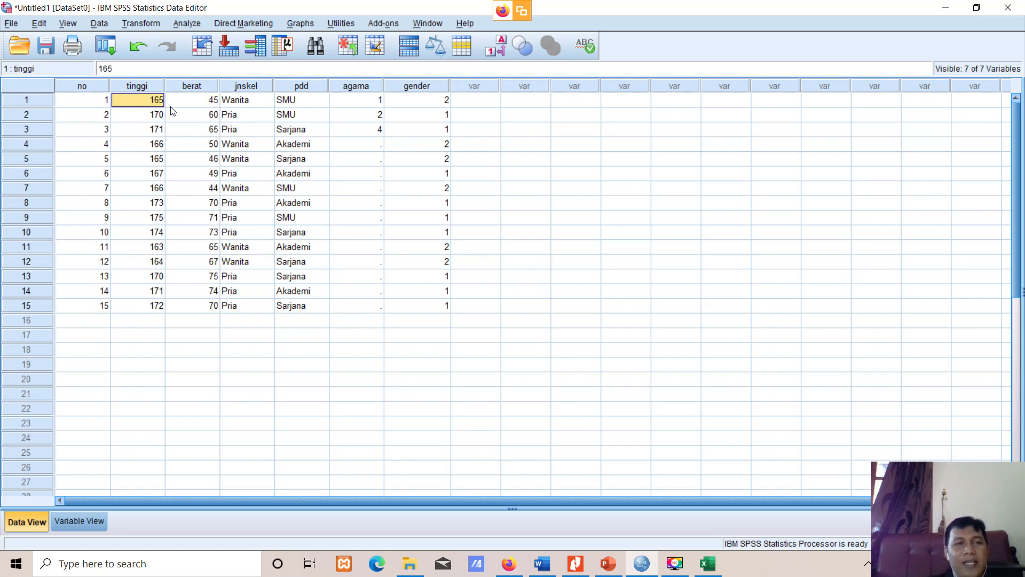
pyautogui.click(139, 86)
pyautogui.click(195, 86)
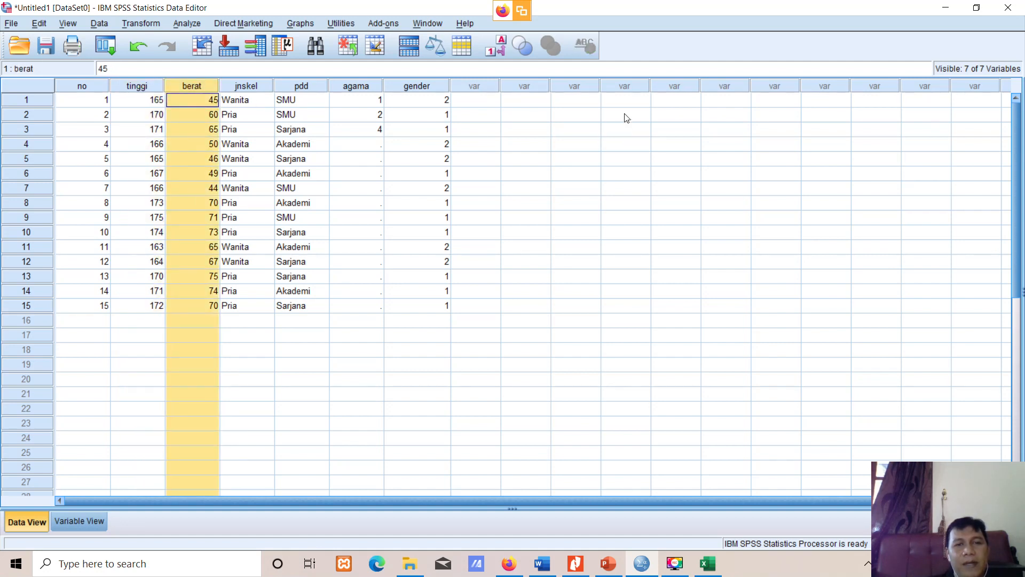
# Step: Open the Compute Variable dialog to create a new variable from the existing data
pyautogui.click(477, 87)
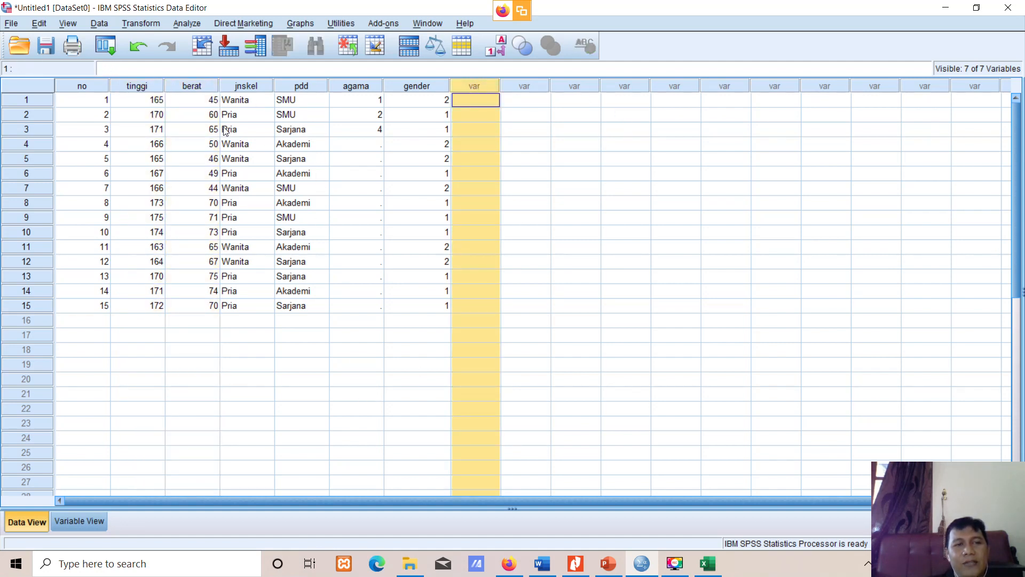
pyautogui.click(191, 102)
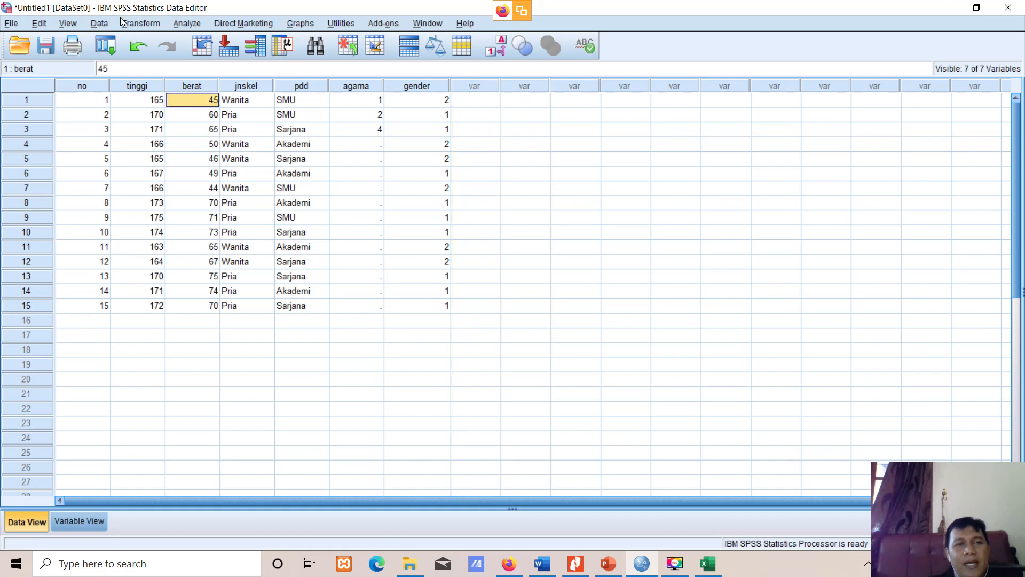
pyautogui.click(139, 24)
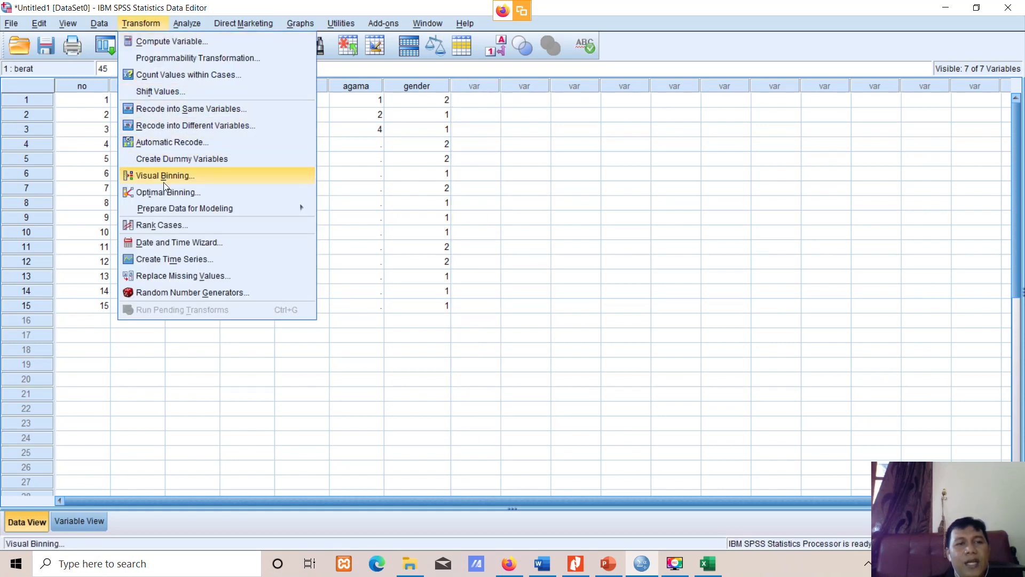
pyautogui.click(180, 43)
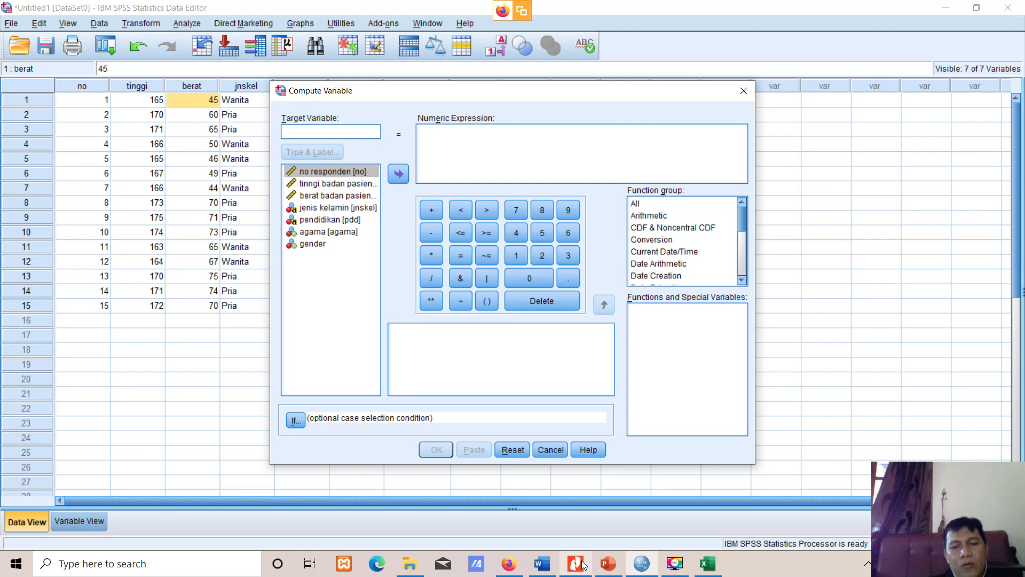
# Step: Check the Compute section of the Materi SPSS document in Nitro Pro and return to the Compute Variable dialog in SPSS
pyautogui.moveTo(583, 563)
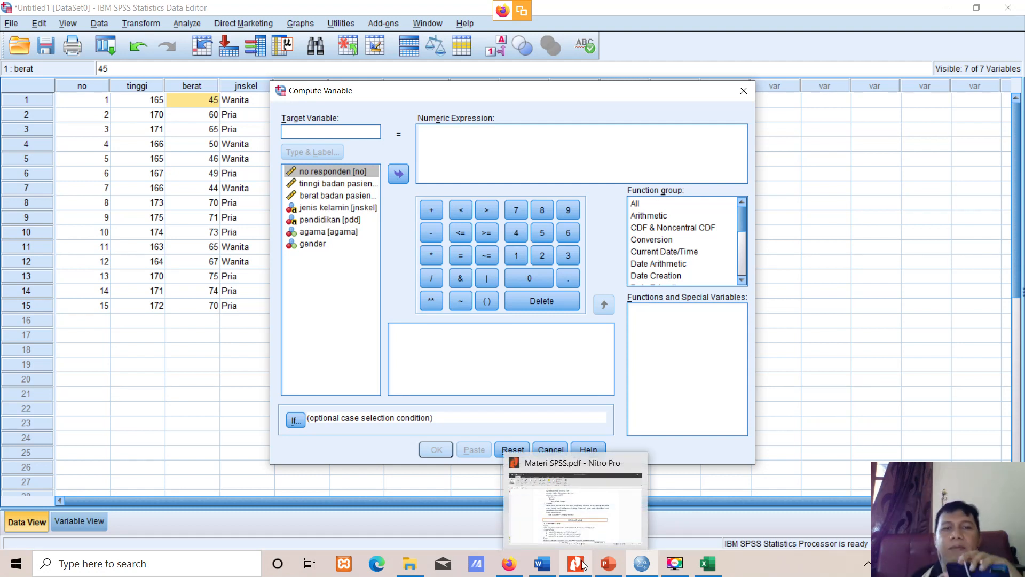
pyautogui.click(583, 565)
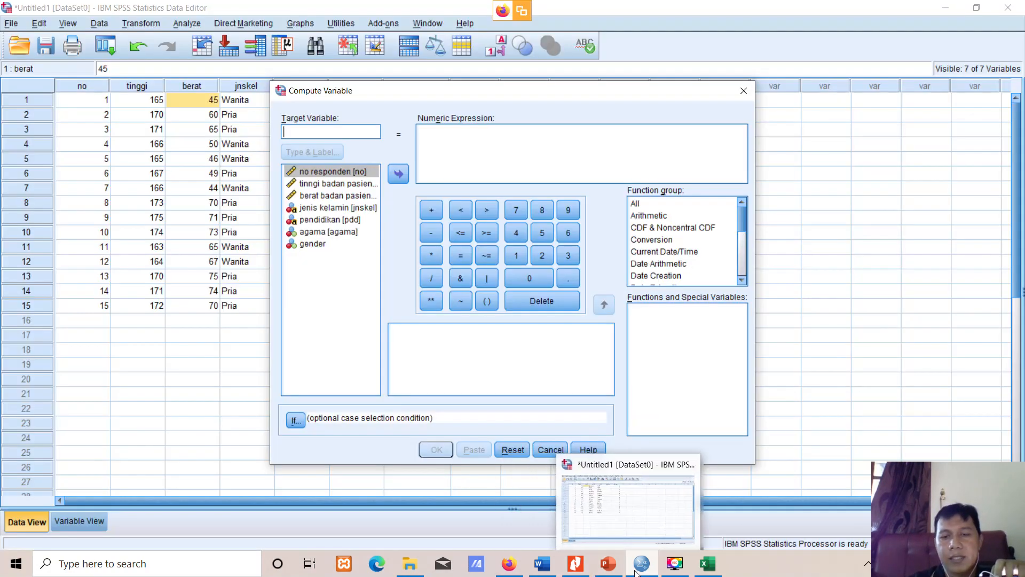
pyautogui.click(641, 569)
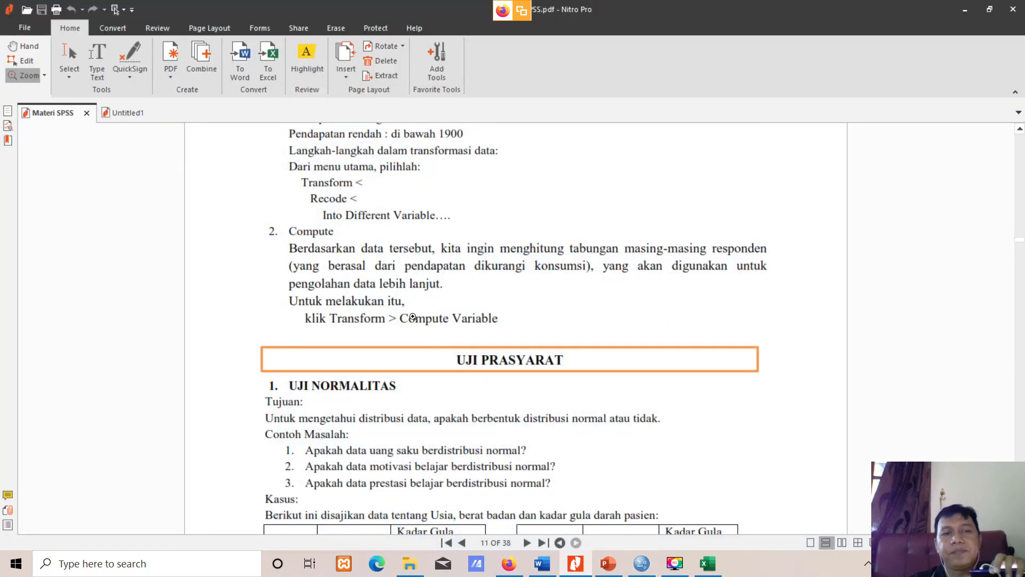
pyautogui.click(641, 564)
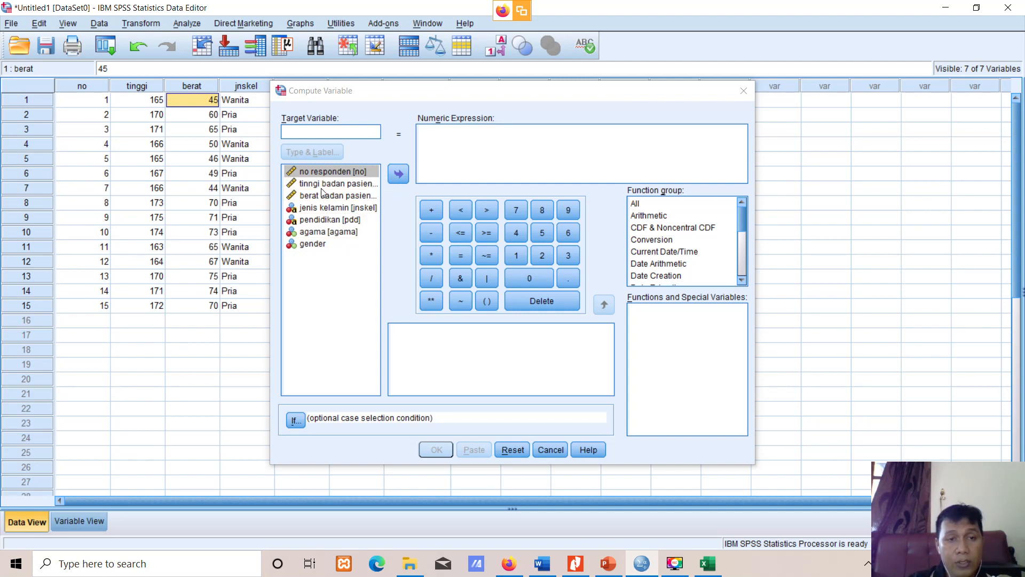
# Step: Name the target variable proporsi
pyautogui.click(318, 131)
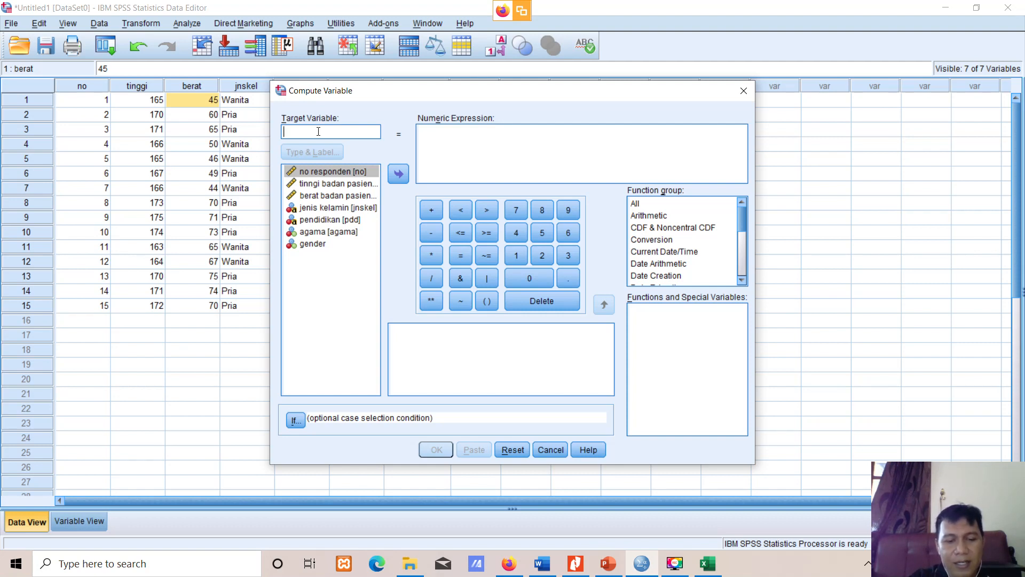
pyautogui.write('p')
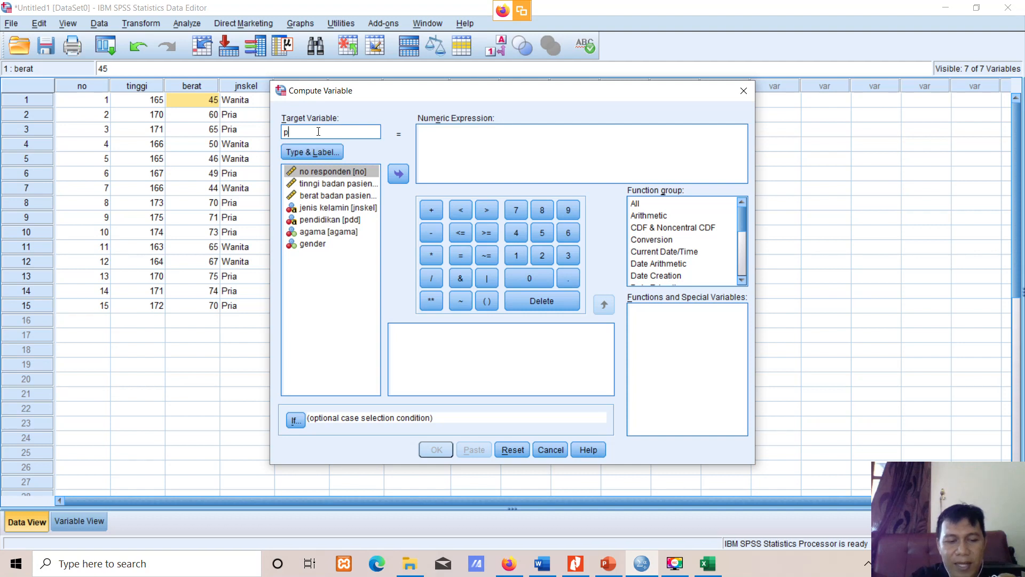
pyautogui.press('BackSpace')
pyautogui.press('BackSpace')
pyautogui.press('BackSpace')
pyautogui.press('BackSpace')
pyautogui.press('BackSpace')
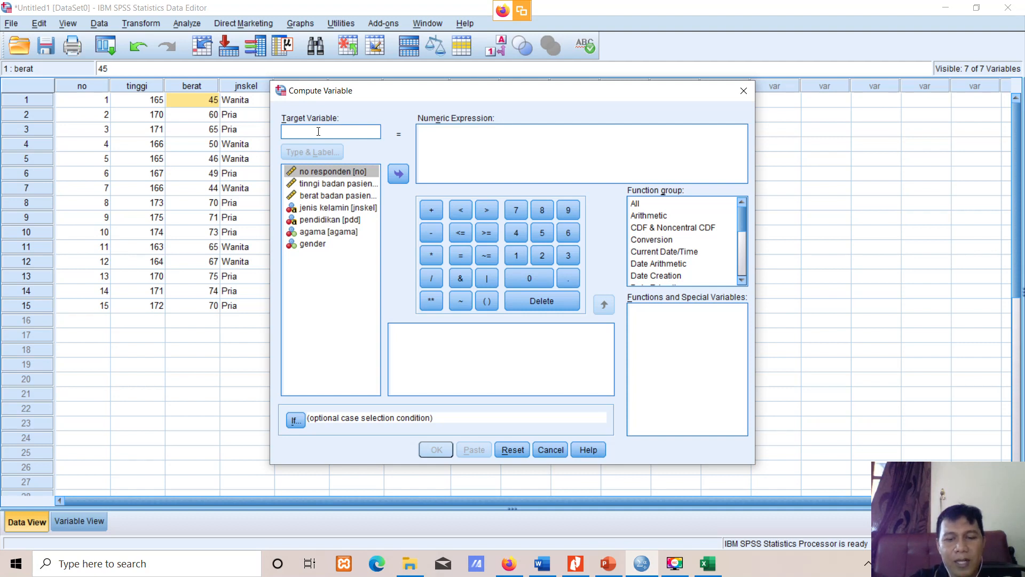
pyautogui.write('porsi')
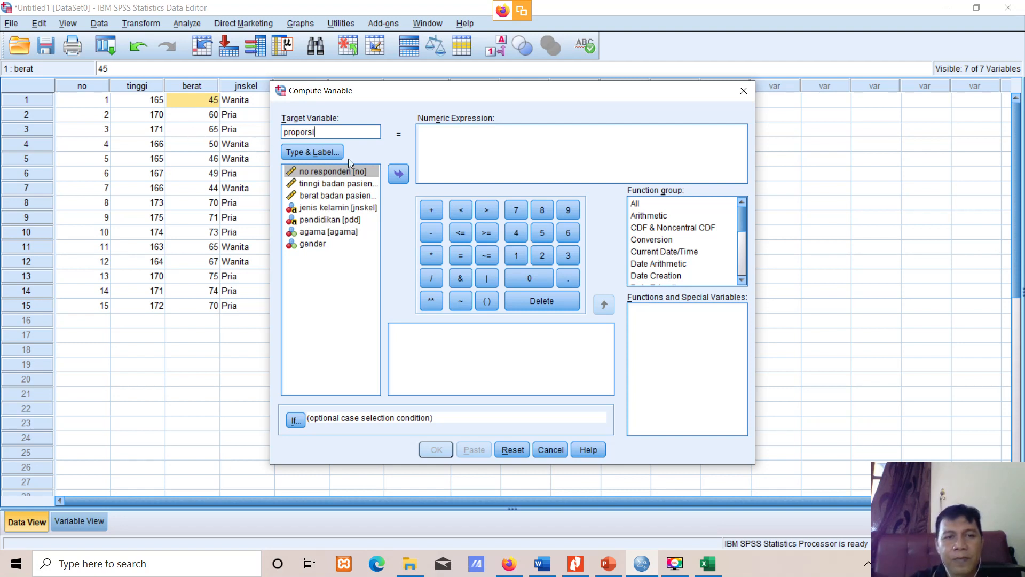
pyautogui.click(448, 146)
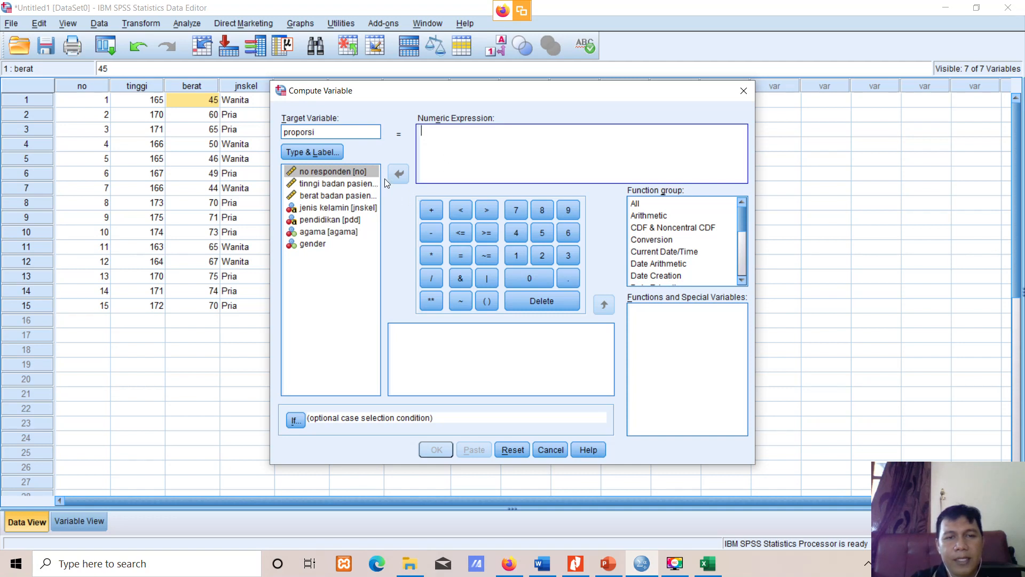
pyautogui.click(320, 171)
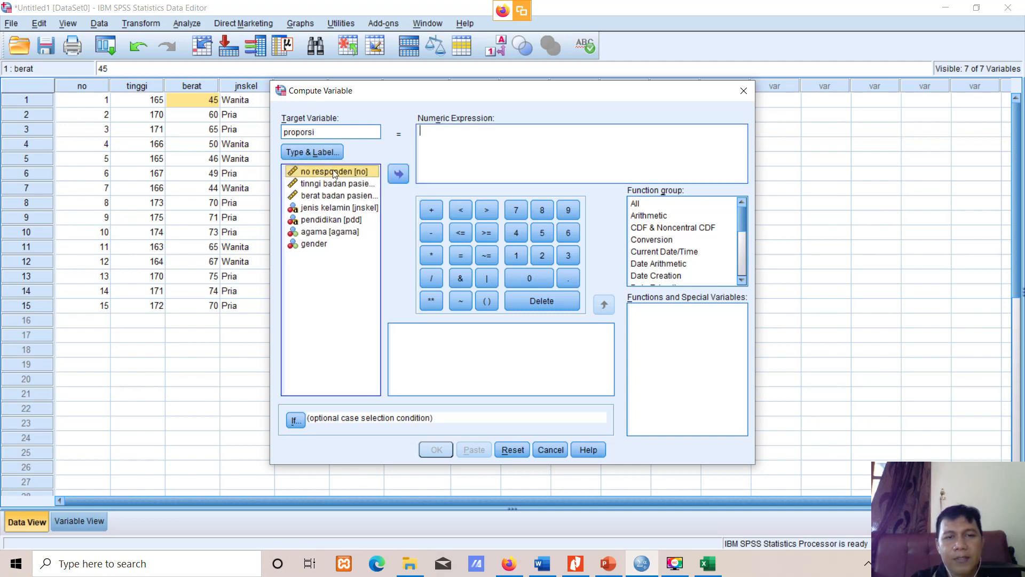
pyautogui.click(399, 174)
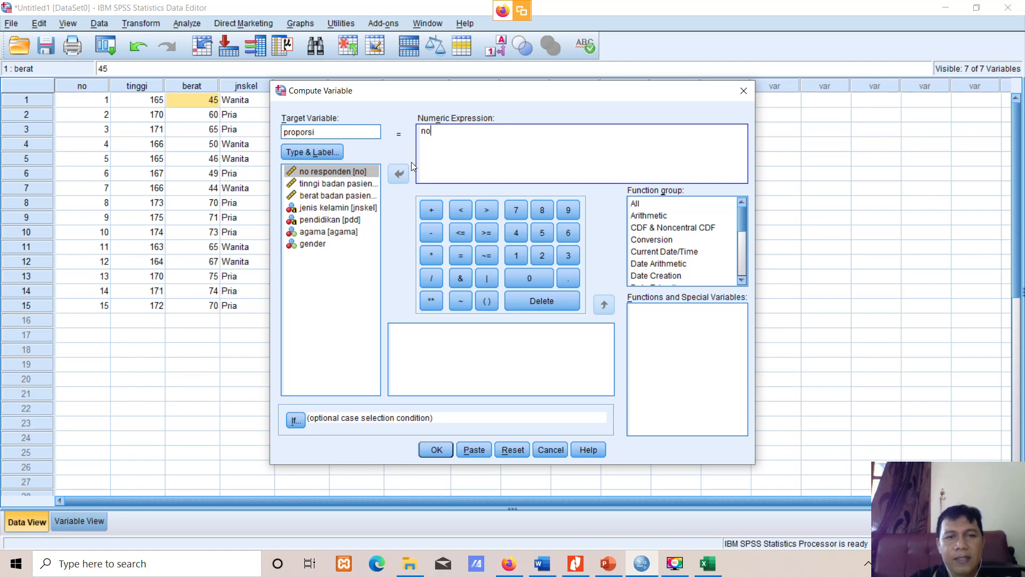
pyautogui.doubleClick(437, 131)
pyautogui.press('BackSpace')
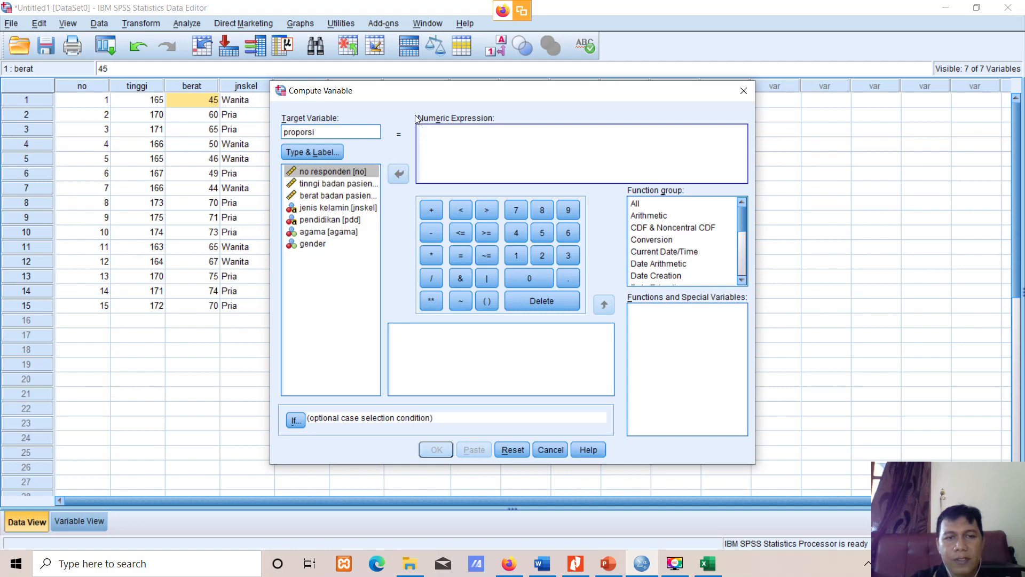
# Step: Build the numeric expression tinggi + berat from the height and weight variables
pyautogui.click(336, 185)
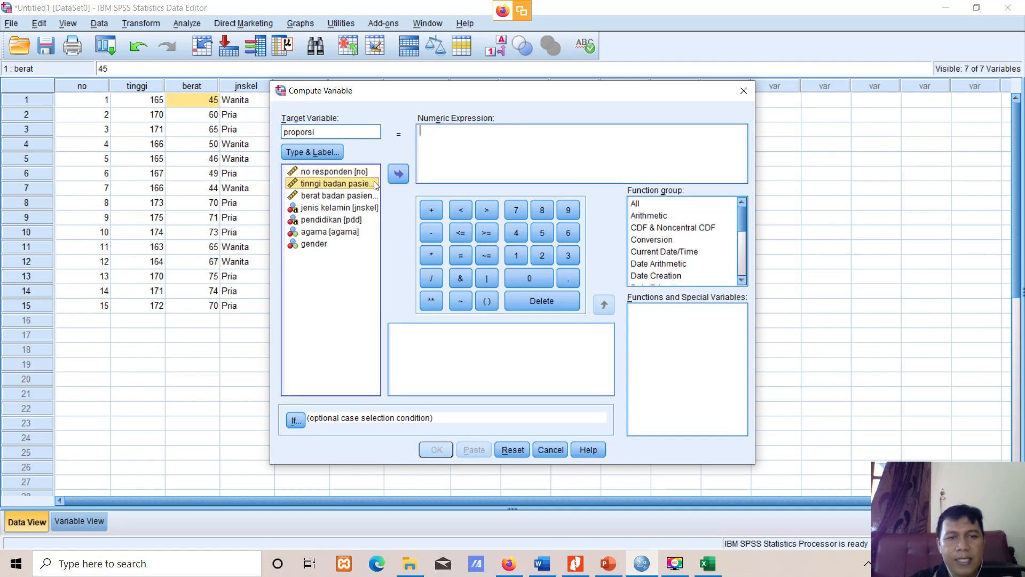
pyautogui.click(399, 174)
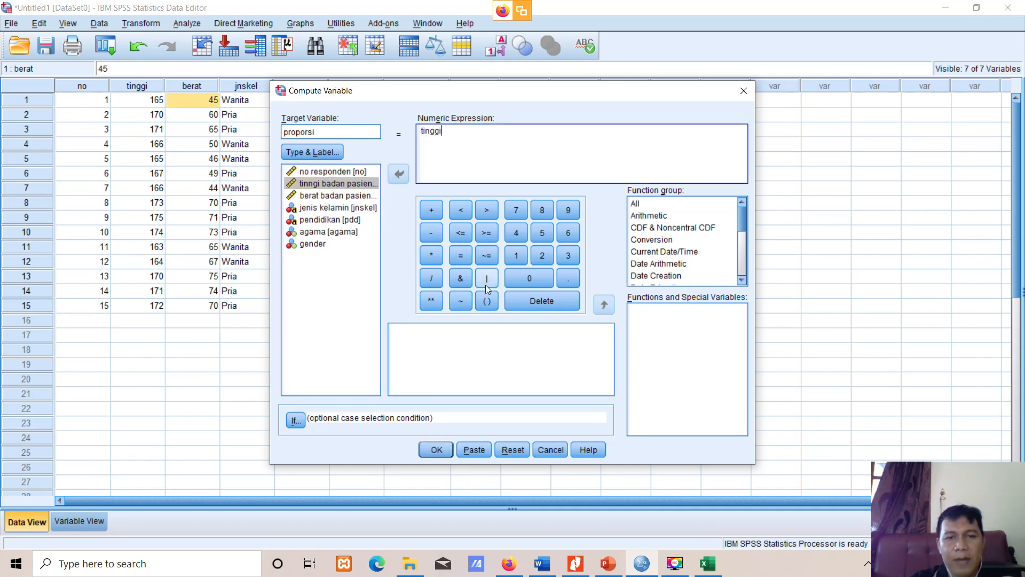
pyautogui.click(431, 211)
pyautogui.click(332, 197)
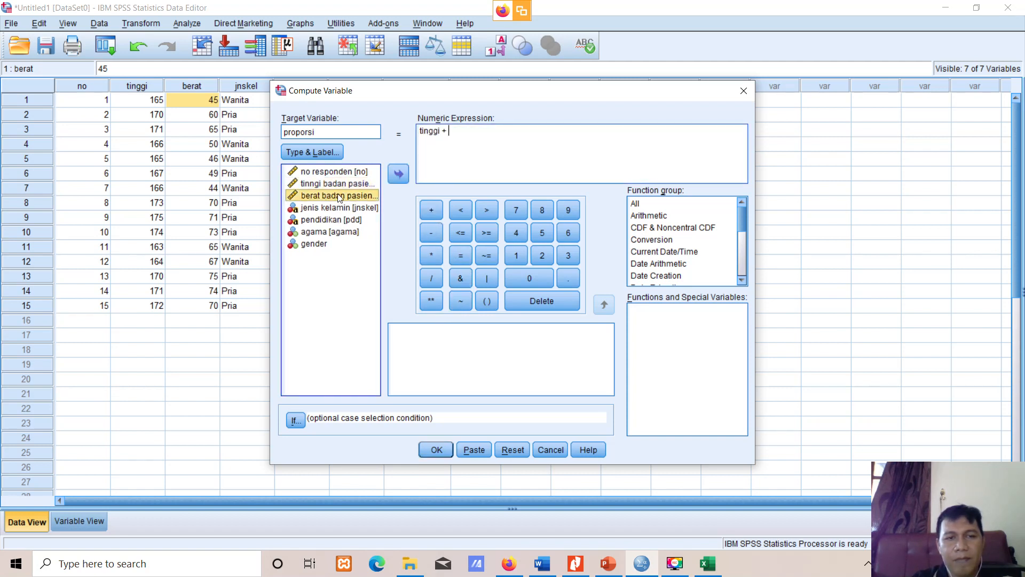
pyautogui.click(399, 175)
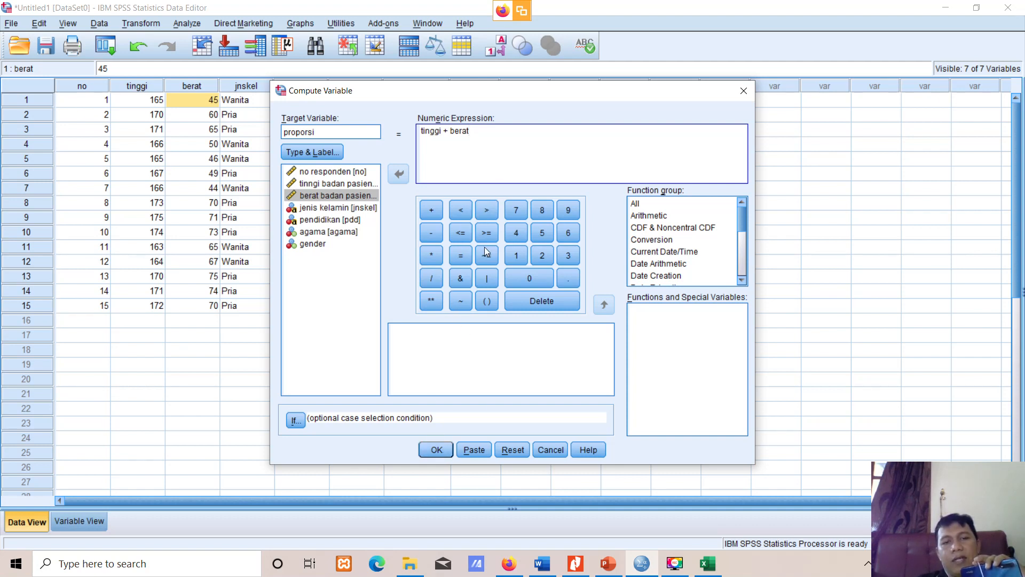
# Step: Run the computation of proporsi and close the output viewer without saving its contents
pyautogui.click(446, 448)
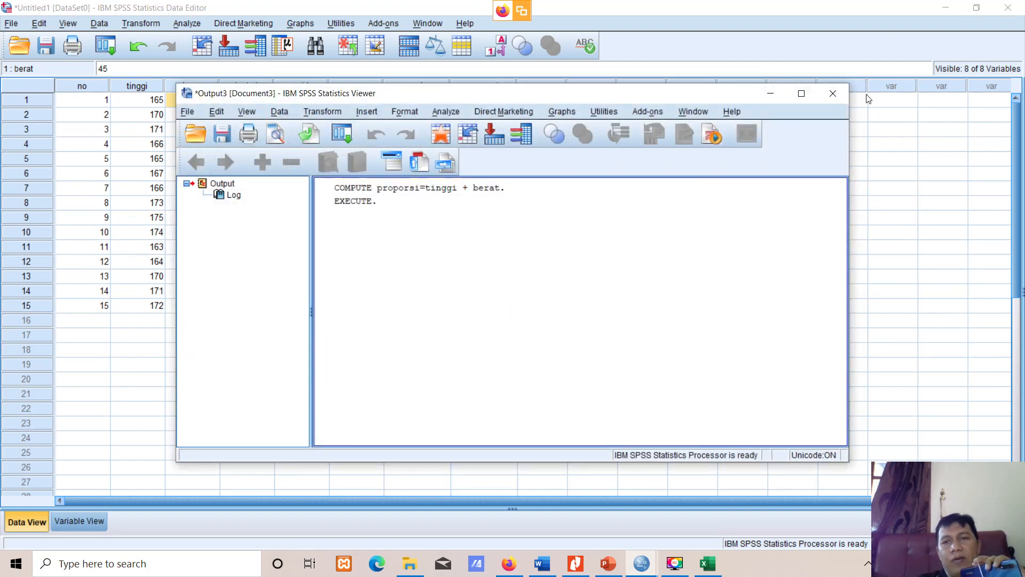
pyautogui.click(833, 96)
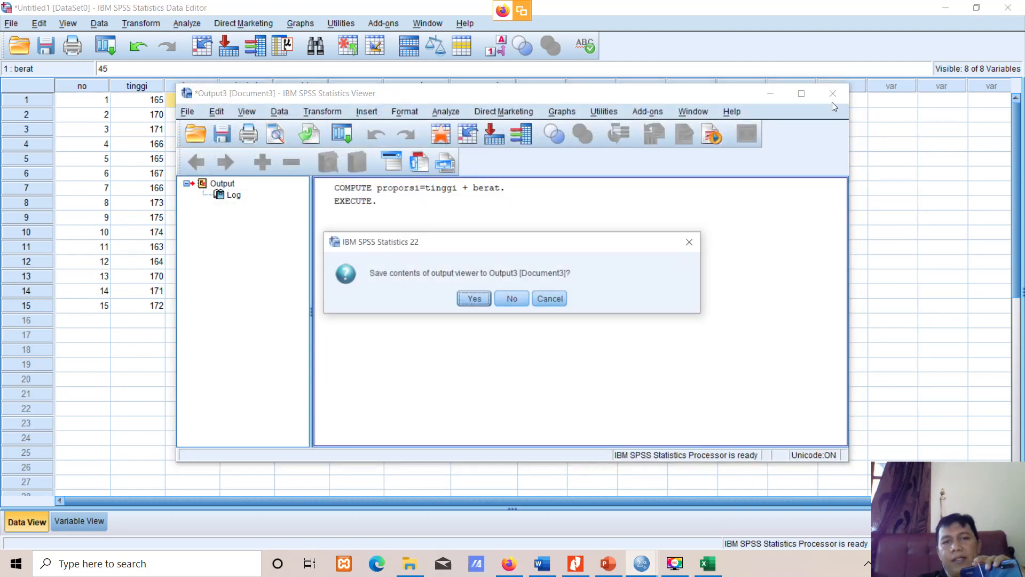
pyautogui.click(514, 301)
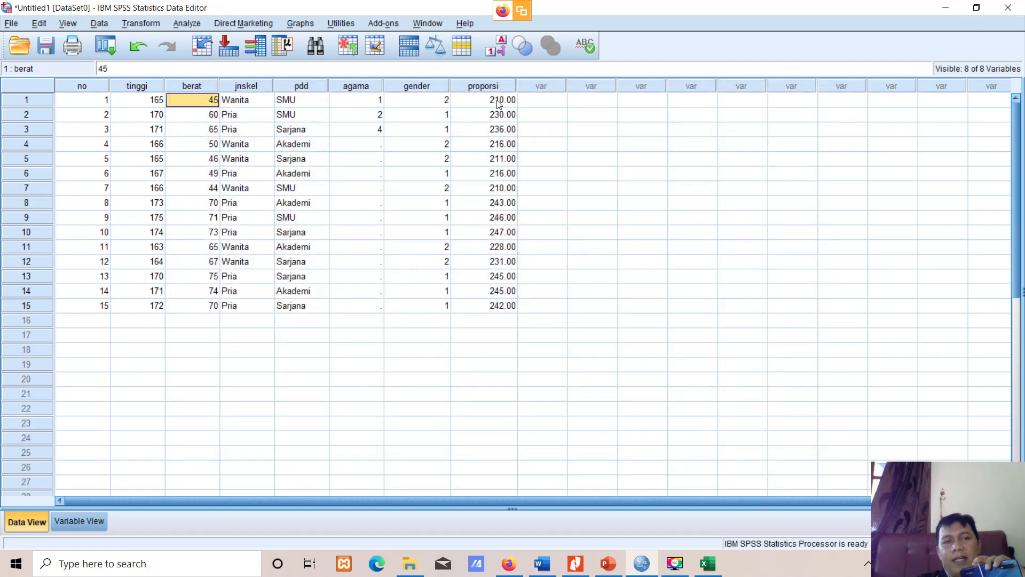
# Step: Compare the first case's tinggi and berat values with its computed proporsi value
pyautogui.click(156, 105)
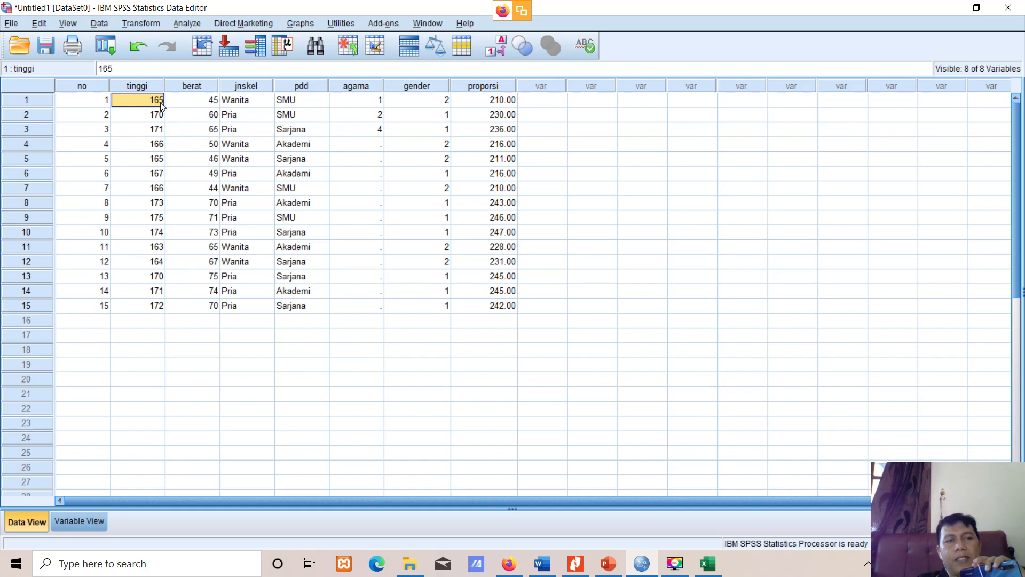
pyautogui.click(205, 106)
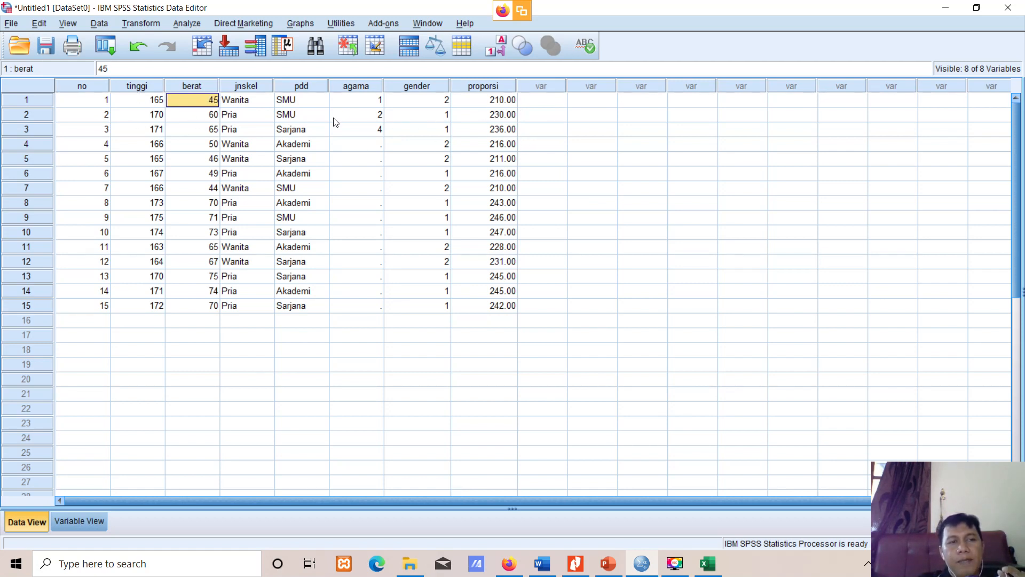
pyautogui.click(487, 103)
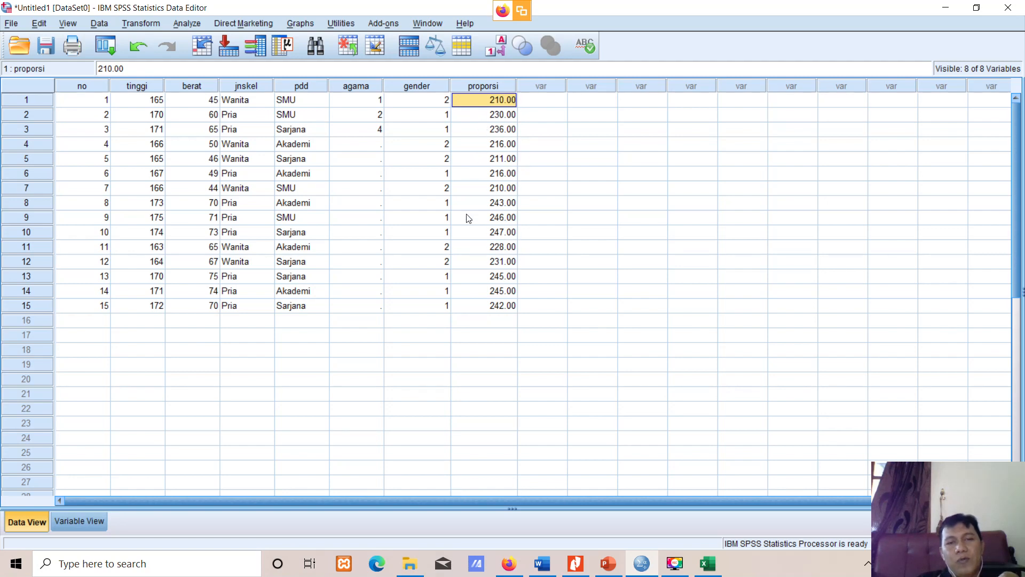
# Step: Set the decimals of proporsi to 0 in the variable definitions and return to the data sheet
pyautogui.click(92, 518)
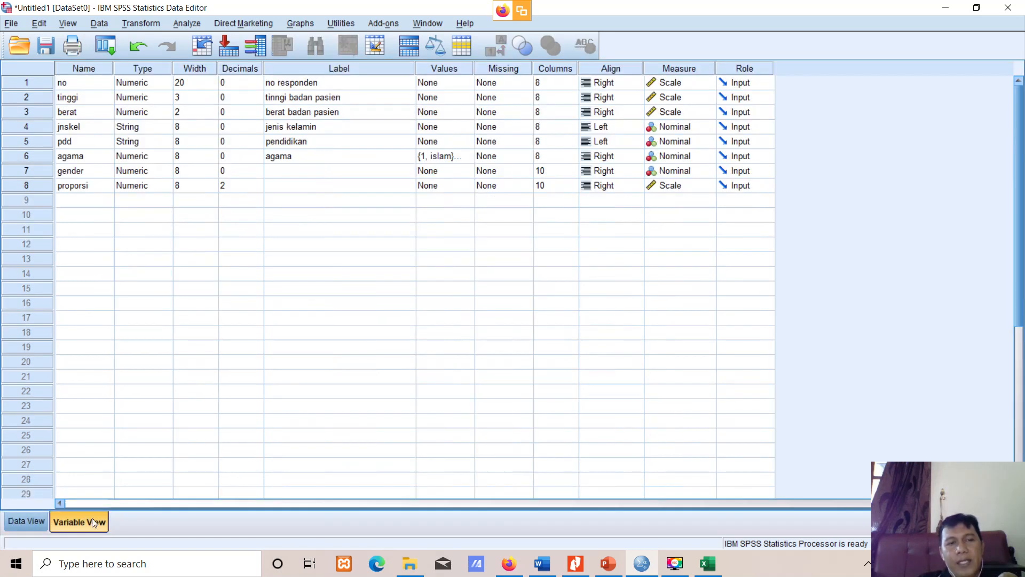
pyautogui.click(228, 186)
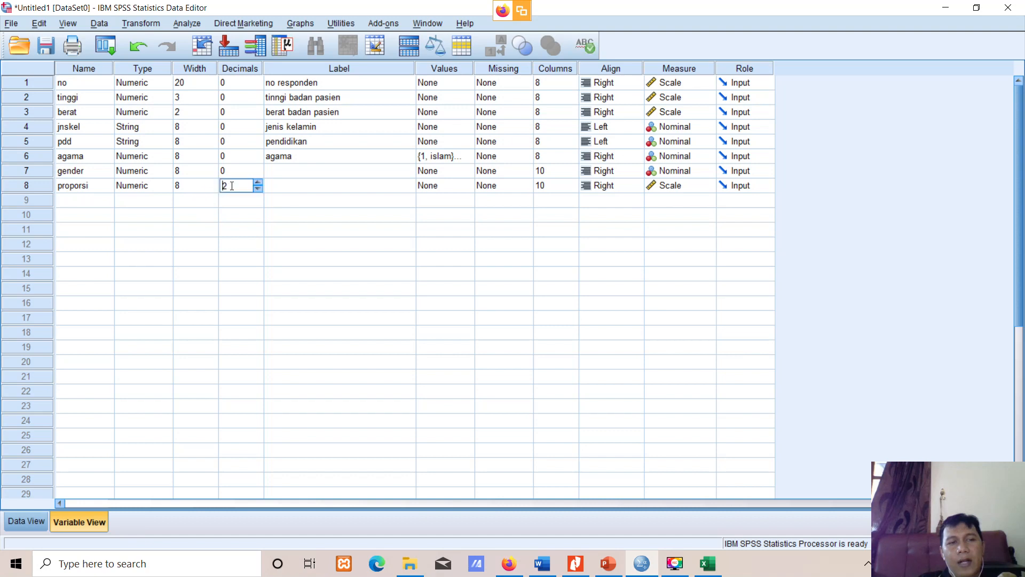
pyautogui.click(259, 189)
pyautogui.click(258, 189)
pyautogui.click(111, 188)
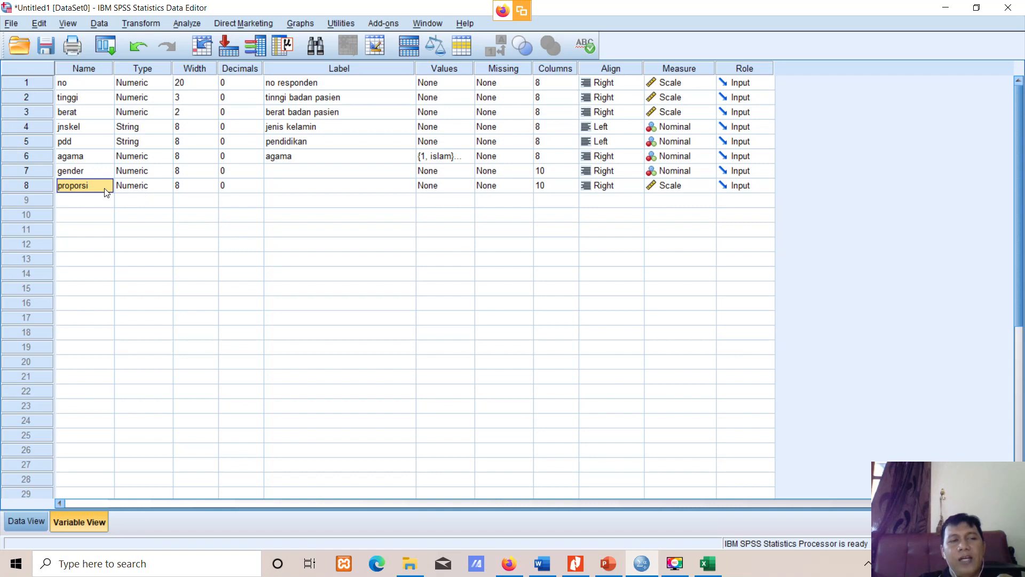
pyautogui.click(76, 99)
pyautogui.click(79, 113)
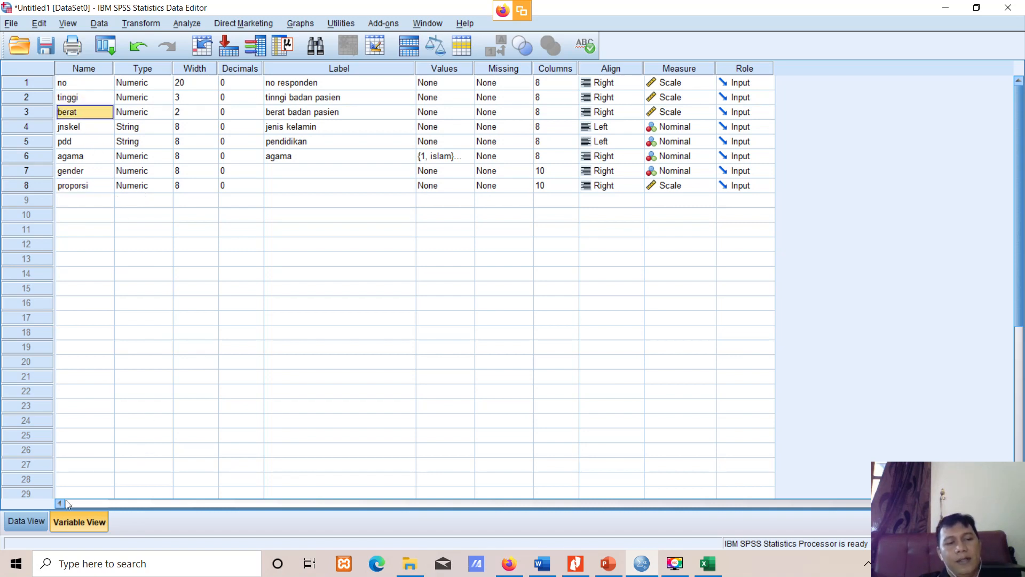
pyautogui.click(21, 523)
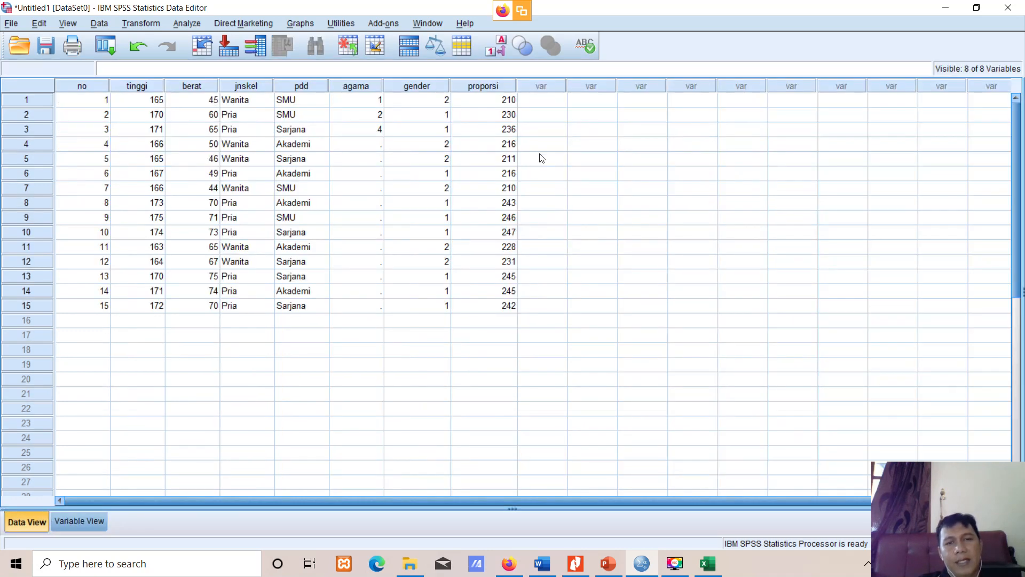
# Step: Switch to the Materi SPSS document in Nitro Pro and go back to the Descriptives options illustration
pyautogui.click(578, 564)
pyautogui.scroll(15, 530, 279)
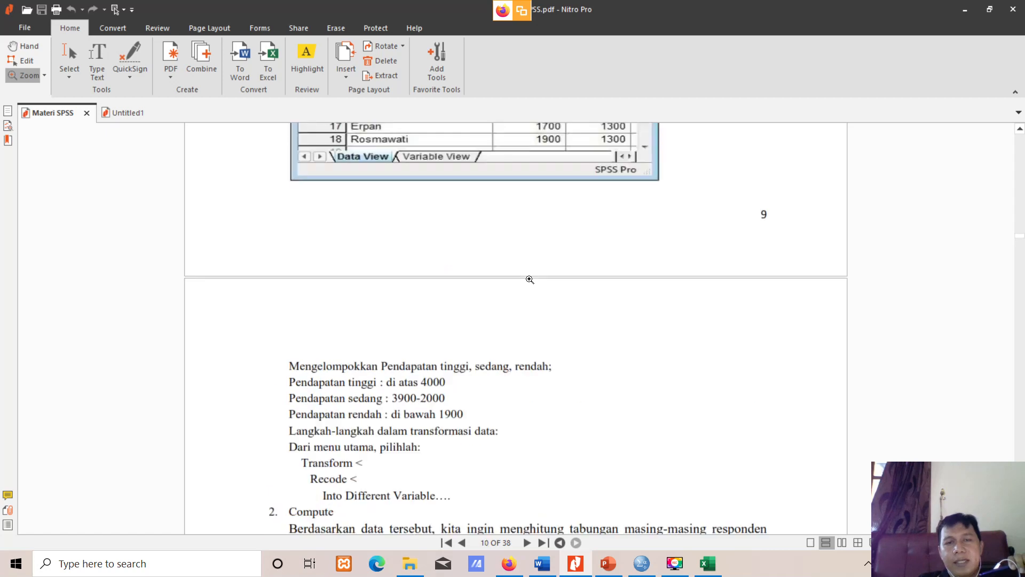
pyautogui.scroll(10, 526, 291)
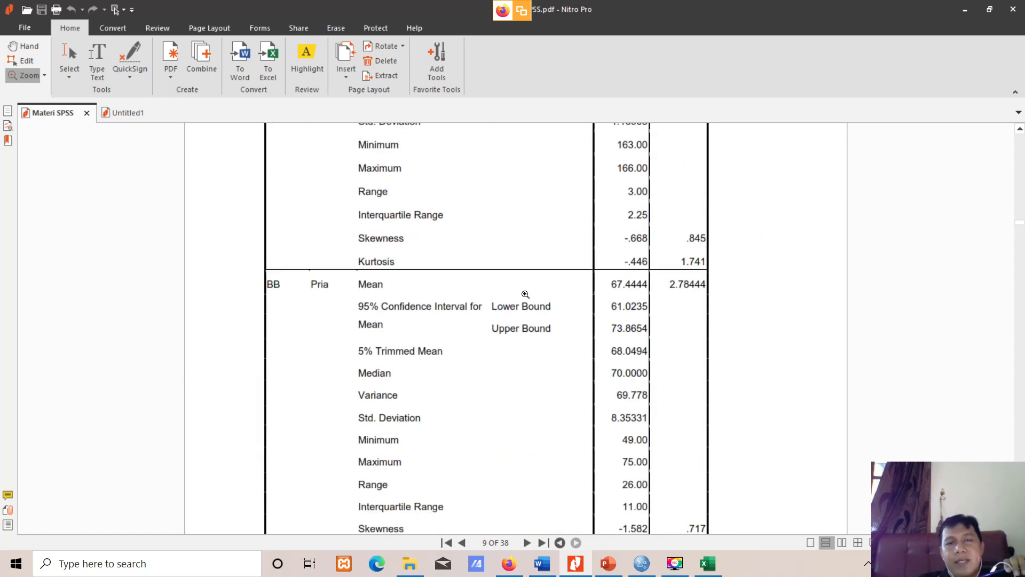
pyautogui.scroll(10, 521, 308)
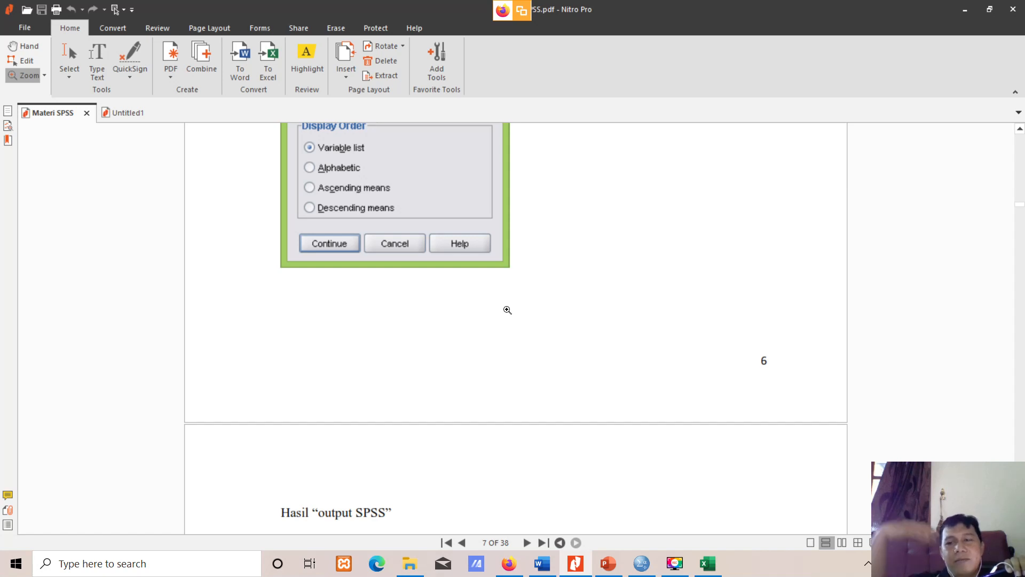
pyautogui.scroll(8, 479, 325)
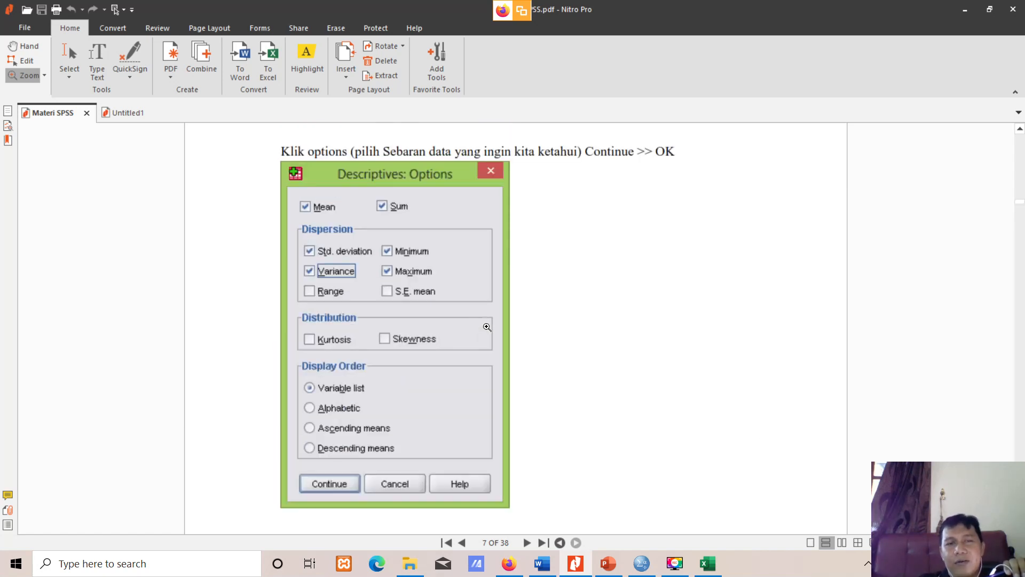
# Step: Read on past the Descriptives options illustration to the Explore instructions and their Descriptives output table
pyautogui.scroll(-9, 489, 326)
pyautogui.scroll(-5, 489, 326)
pyautogui.scroll(8, 489, 326)
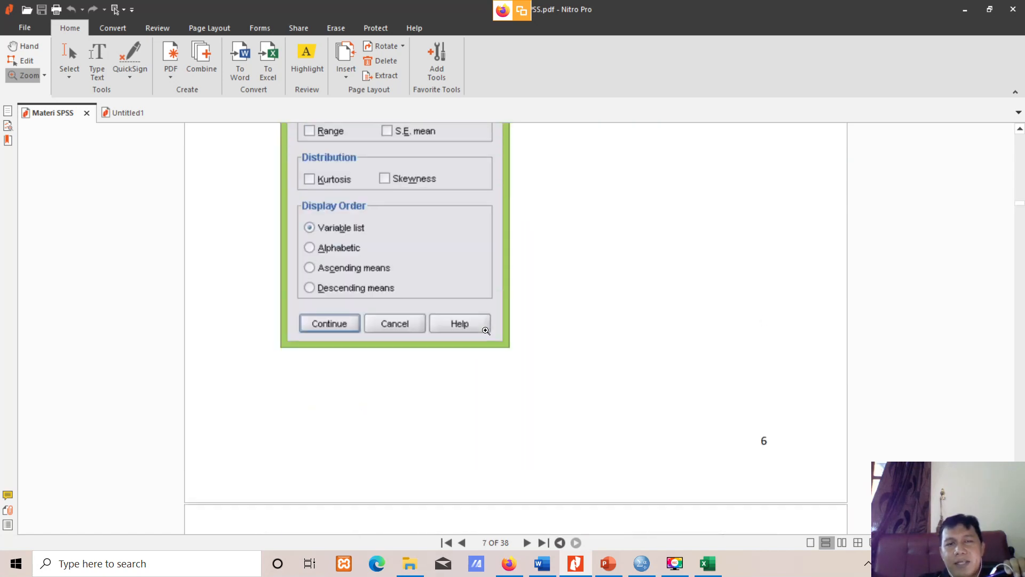
pyautogui.scroll(-17, 467, 353)
pyautogui.scroll(-10, 467, 353)
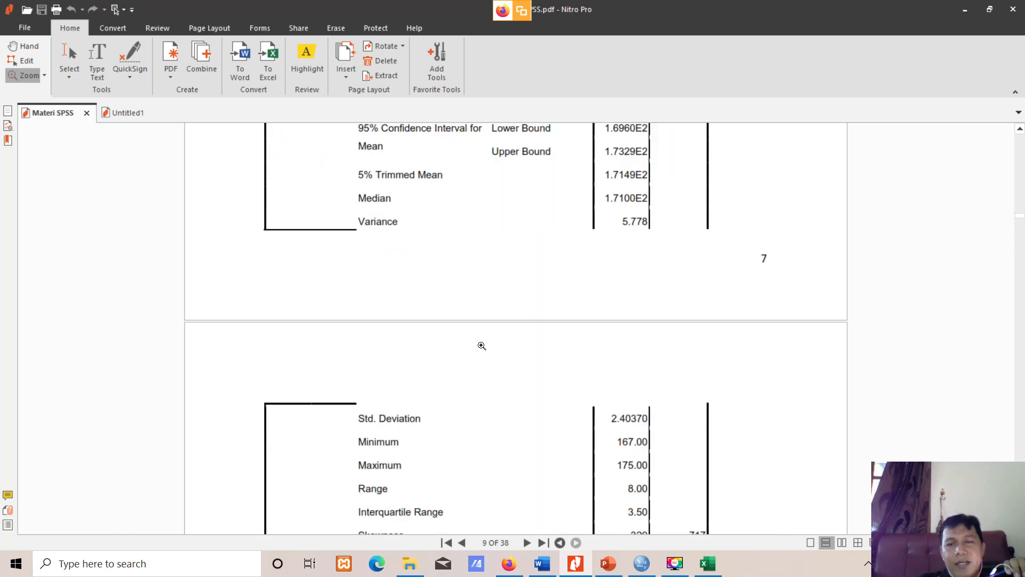
pyautogui.scroll(9, 915, 340)
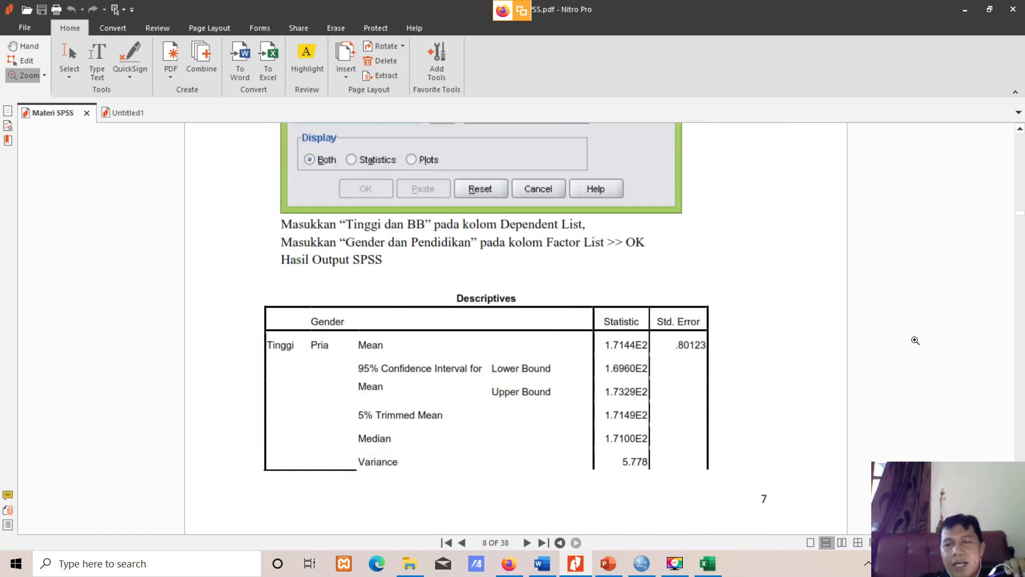
# Step: Switch to the SPSS Data Editor, review the variable definitions and return to the data sheet
pyautogui.click(641, 564)
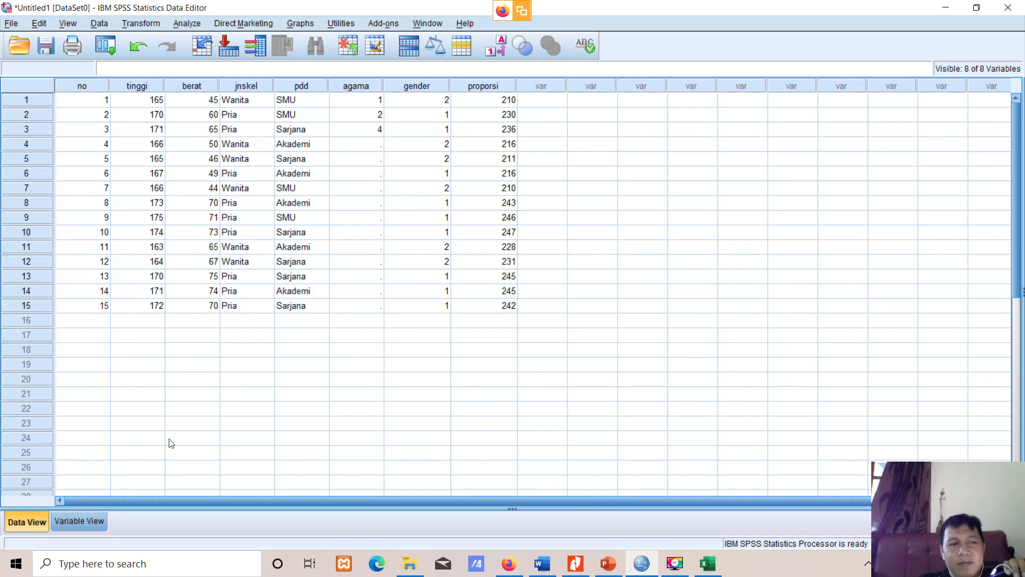
pyautogui.click(97, 522)
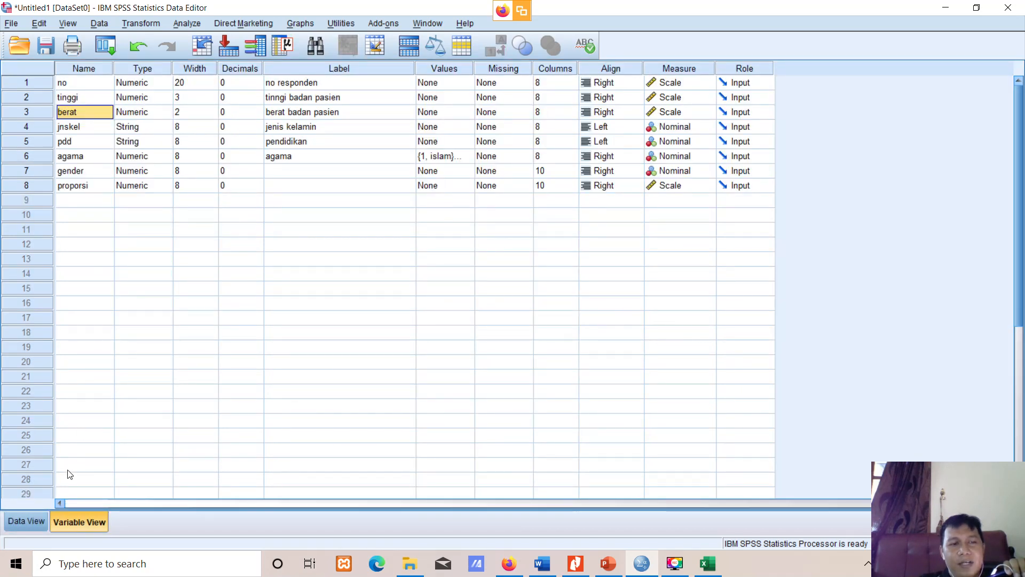
pyautogui.click(34, 523)
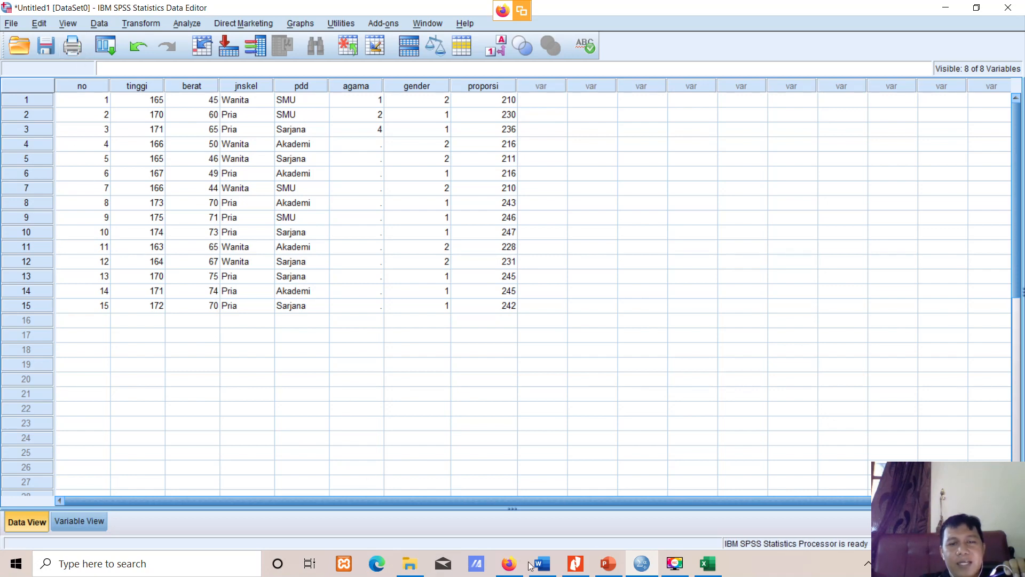
# Step: Switch to the Materi SPSS document in Nitro Pro and go back to the patient data table under Deskripsi Data
pyautogui.click(575, 564)
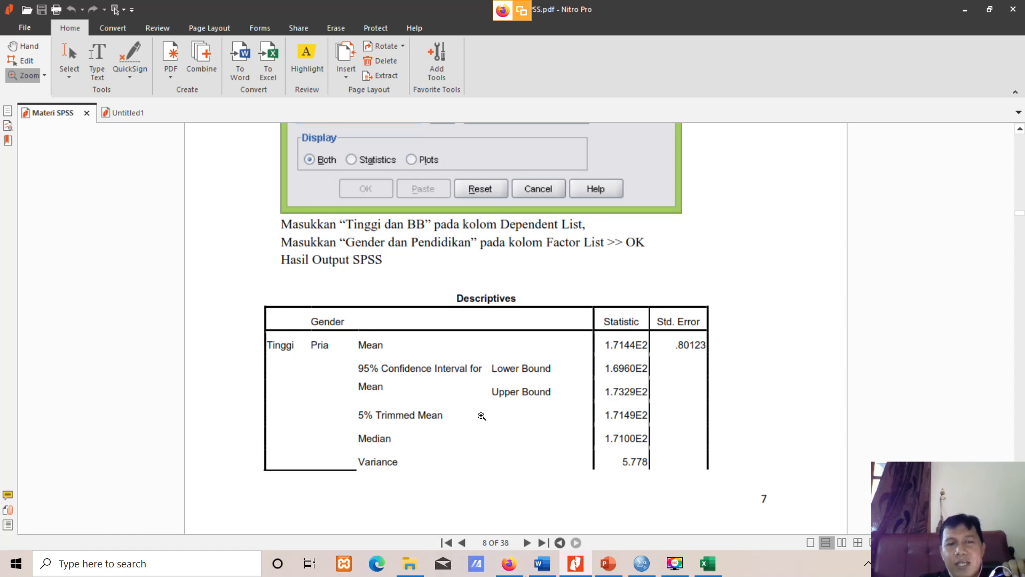
pyautogui.scroll(15, 539, 271)
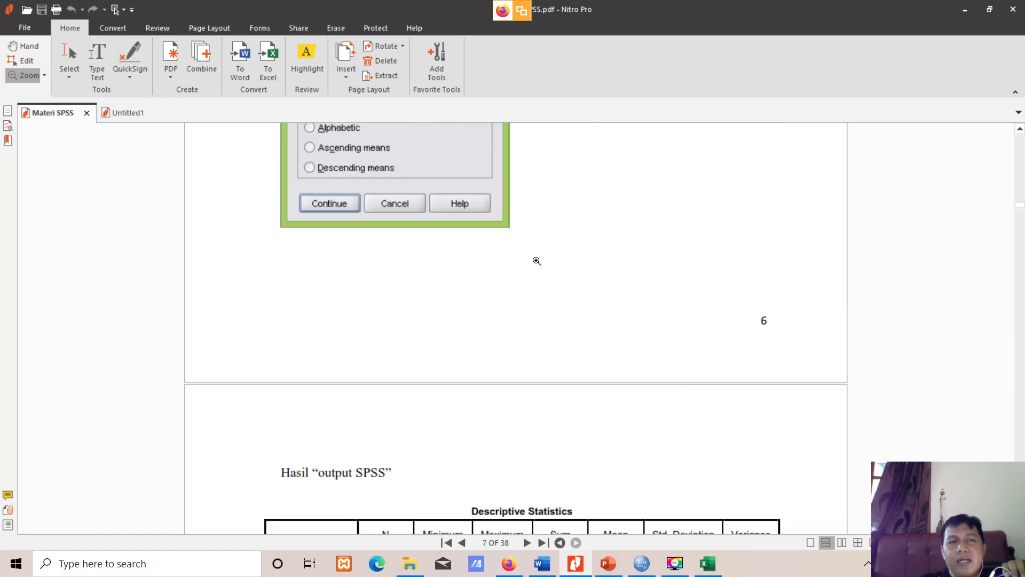
pyautogui.scroll(15, 526, 242)
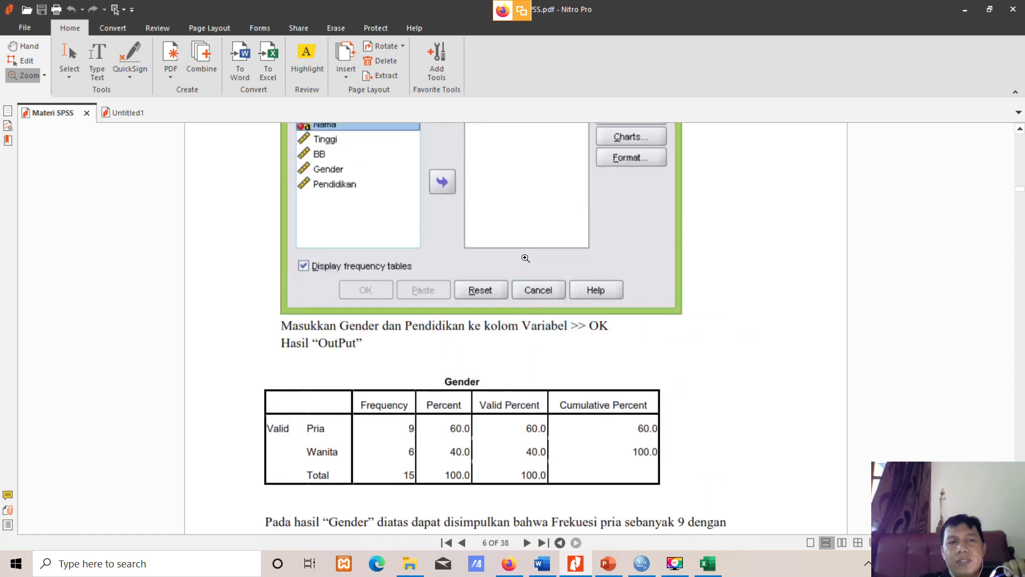
pyautogui.scroll(15, 526, 261)
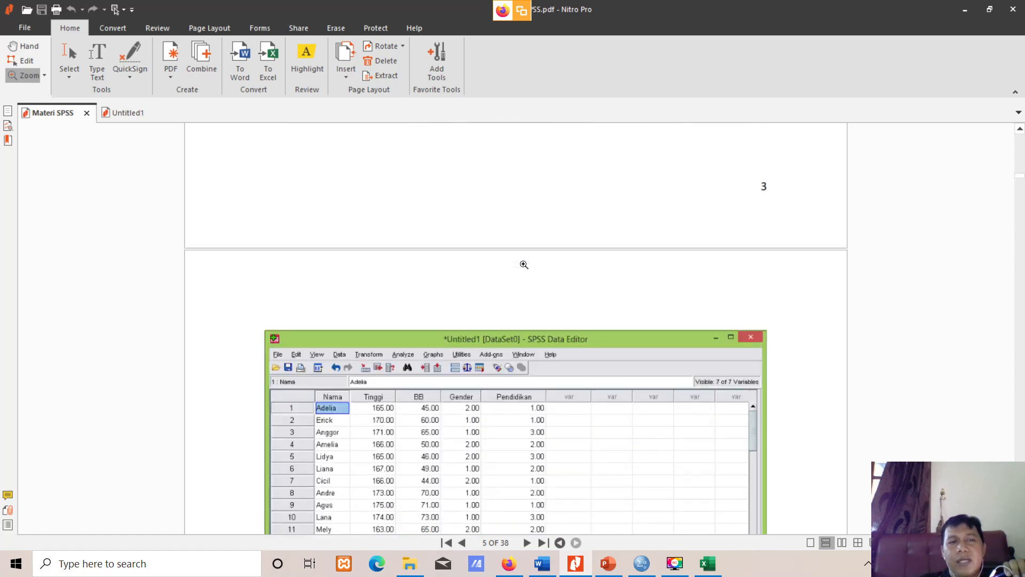
pyautogui.scroll(15, 524, 267)
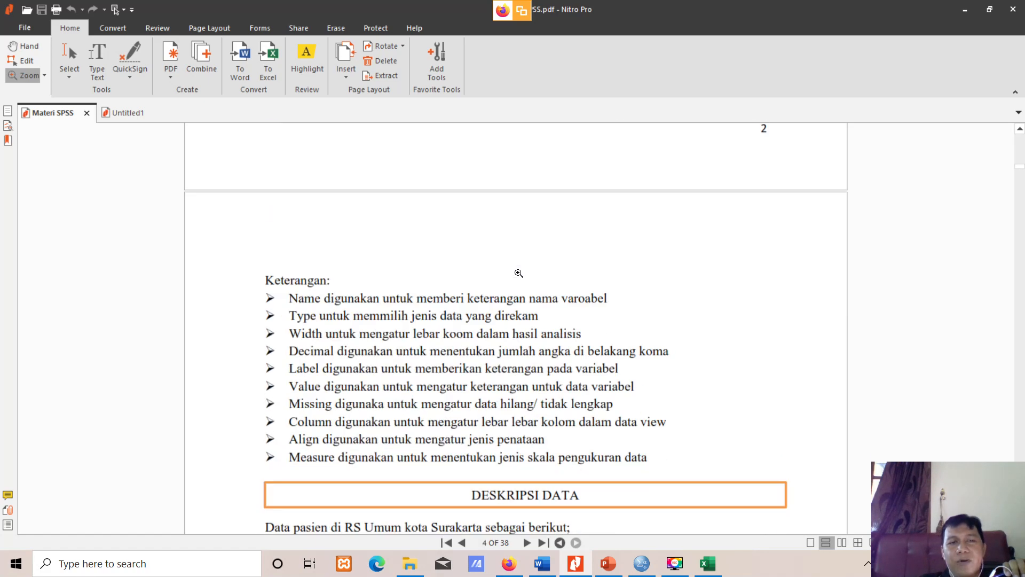
pyautogui.scroll(7, 519, 270)
pyautogui.scroll(-12, 511, 270)
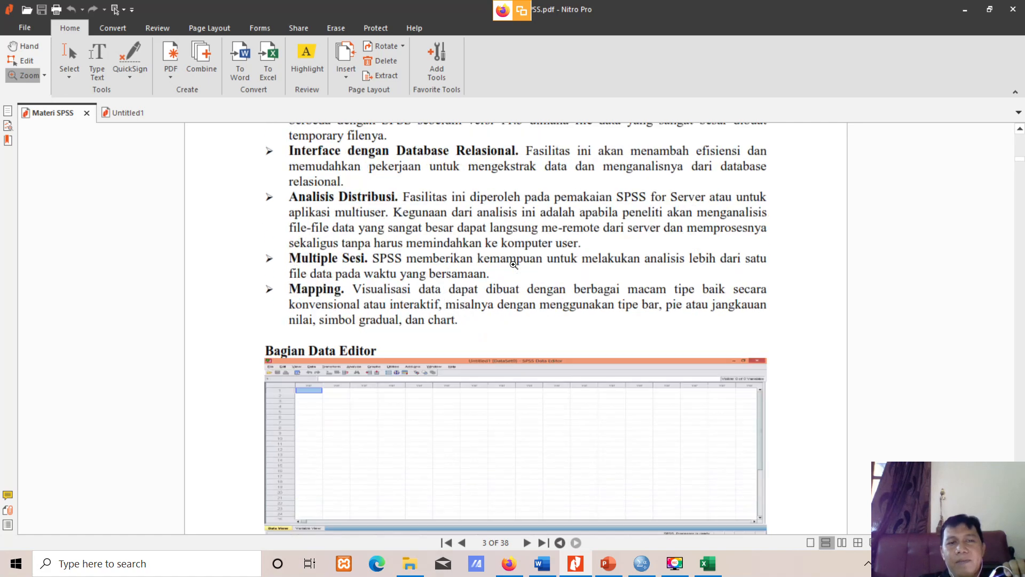
pyautogui.scroll(-15, 511, 269)
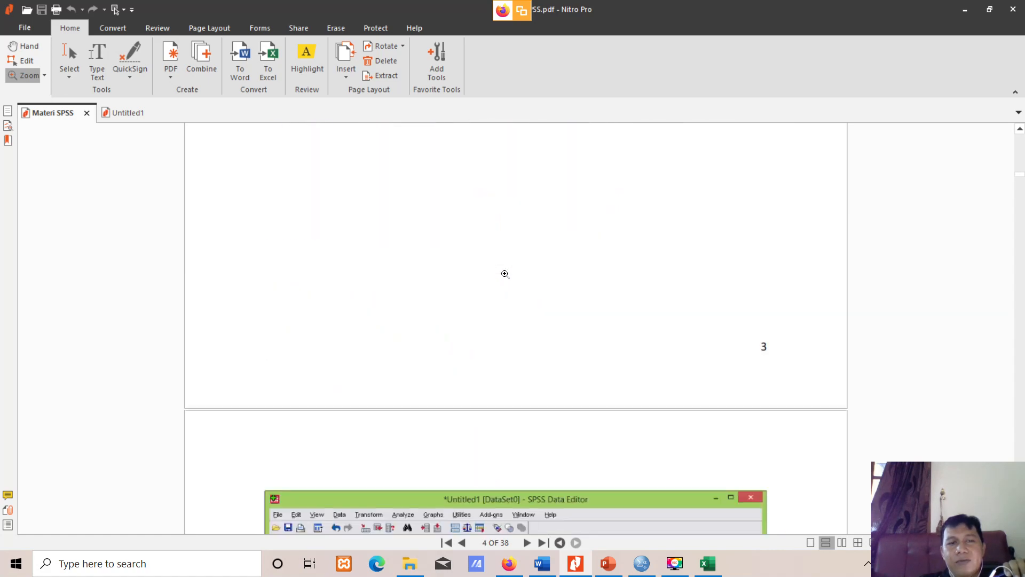
pyautogui.scroll(10, 506, 274)
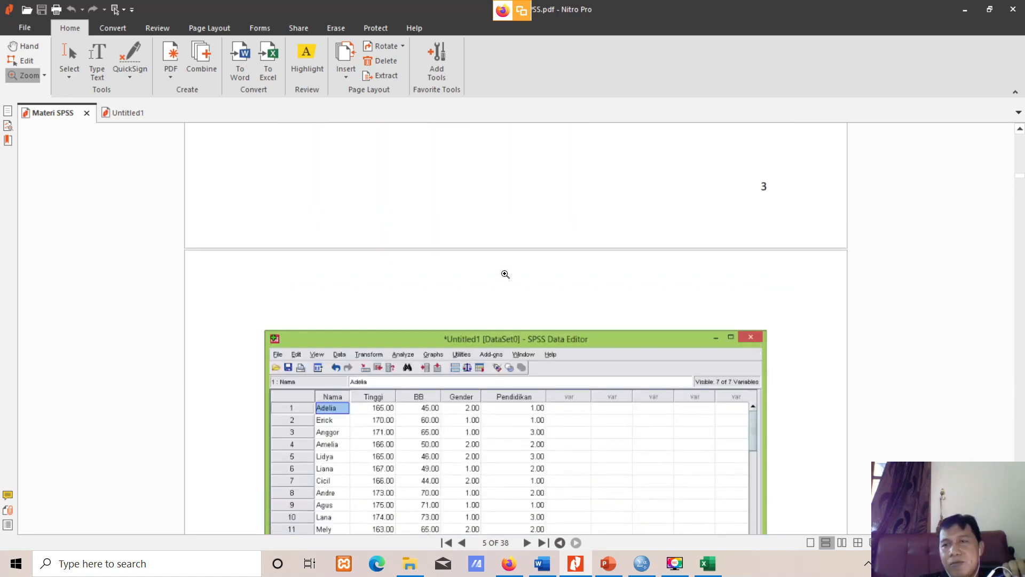
pyautogui.scroll(-3, 496, 294)
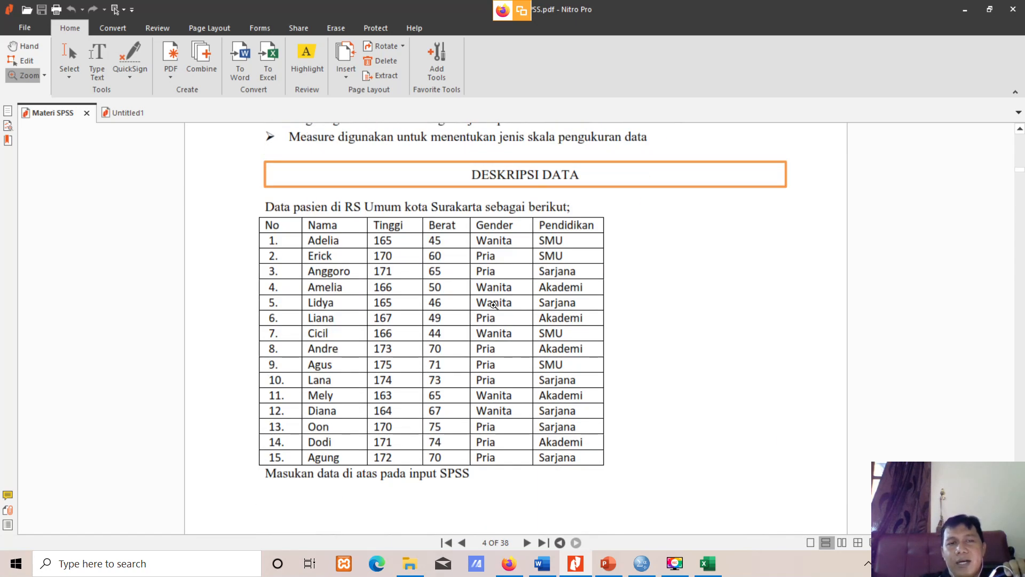
# Step: Skim the document from the data entry illustration through the Frekuensi, Descriptives and Tranformasi Data sections to Uji Linieritas
pyautogui.scroll(-13, 493, 304)
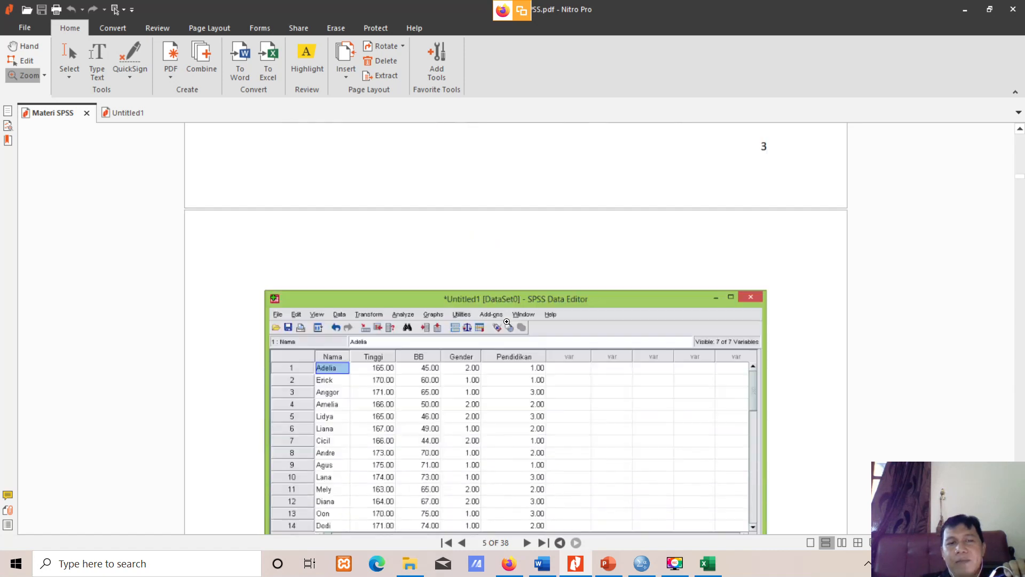
pyautogui.scroll(-20, 920, 336)
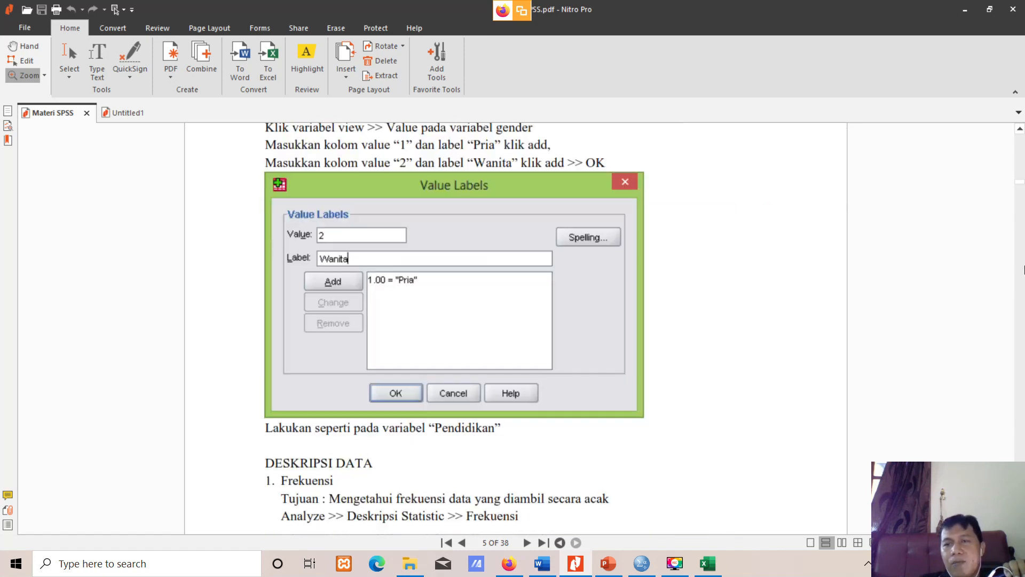
pyautogui.scroll(-20, 1024, 270)
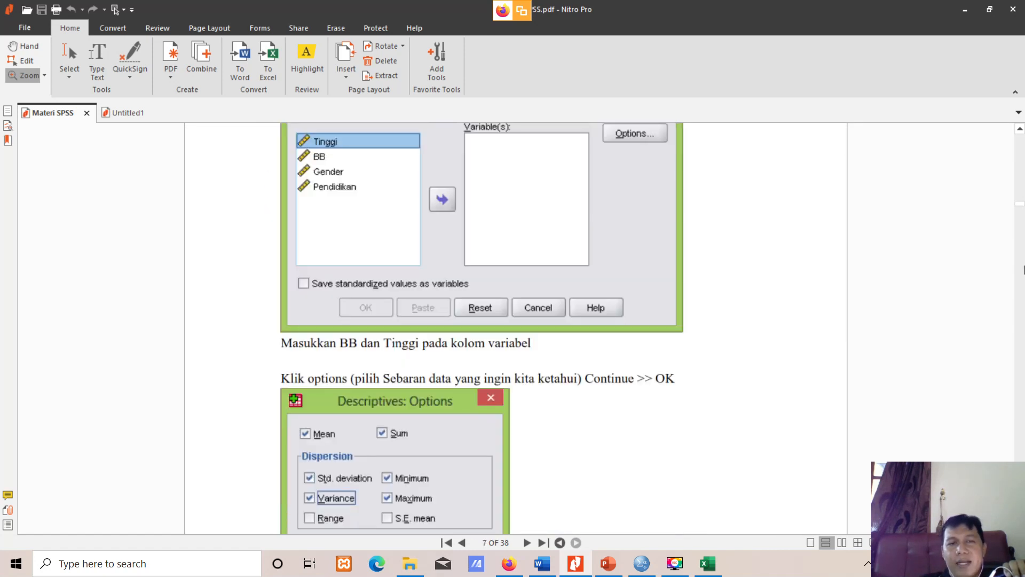
pyautogui.scroll(-9, 588, 309)
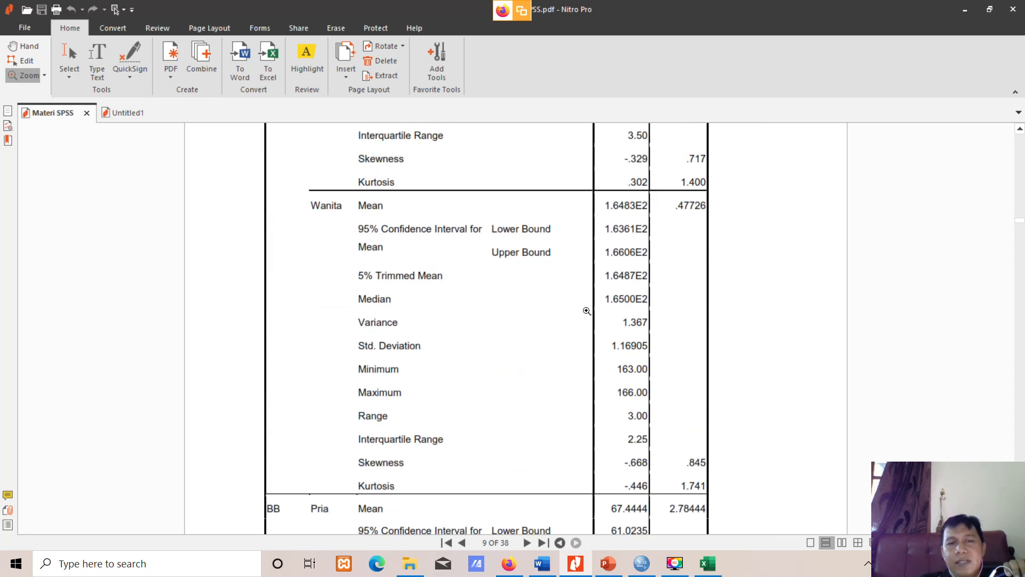
pyautogui.scroll(-20, 1022, 307)
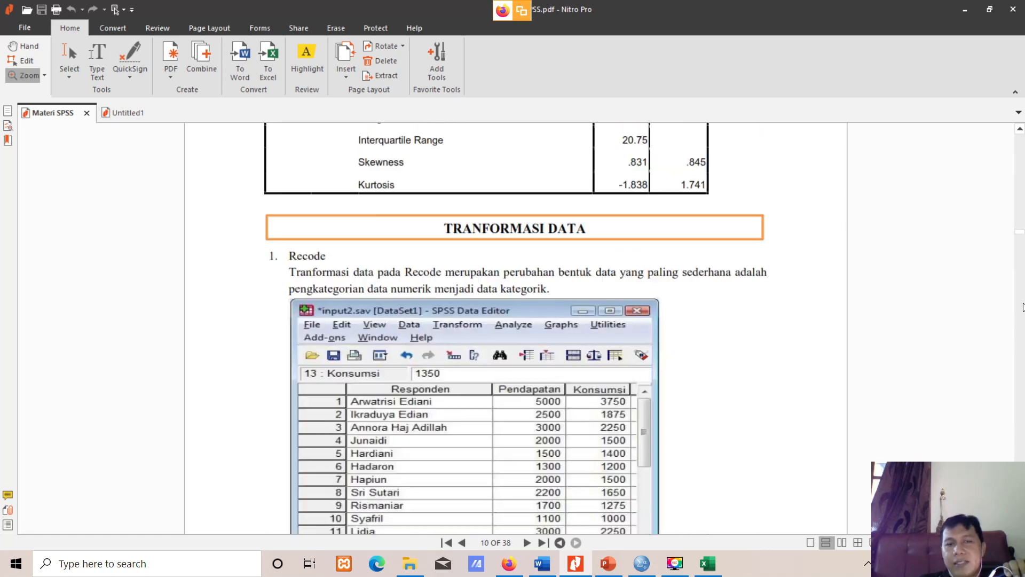
pyautogui.scroll(-8, 1020, 307)
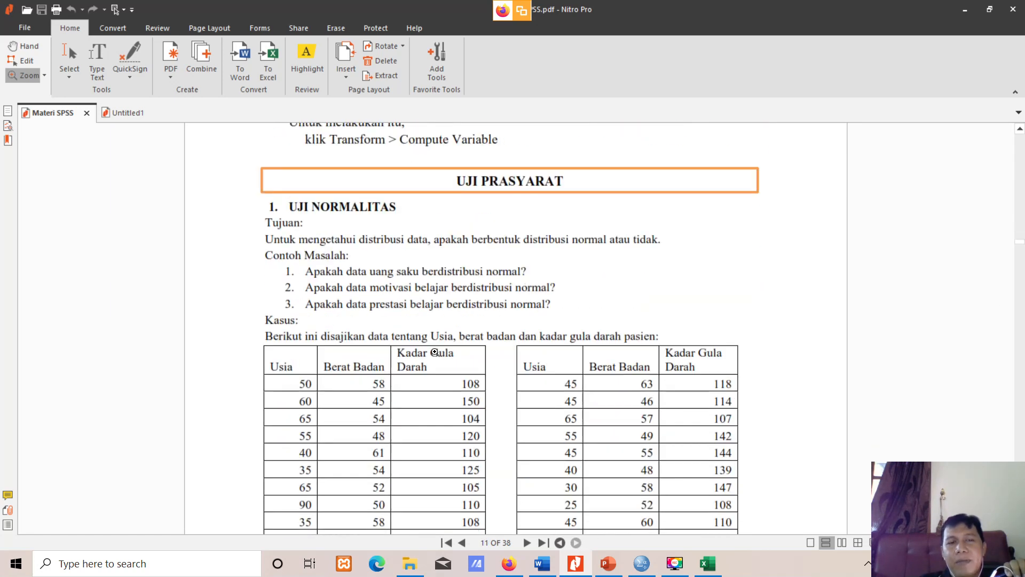
pyautogui.scroll(-11, 435, 352)
pyautogui.scroll(-15, 435, 352)
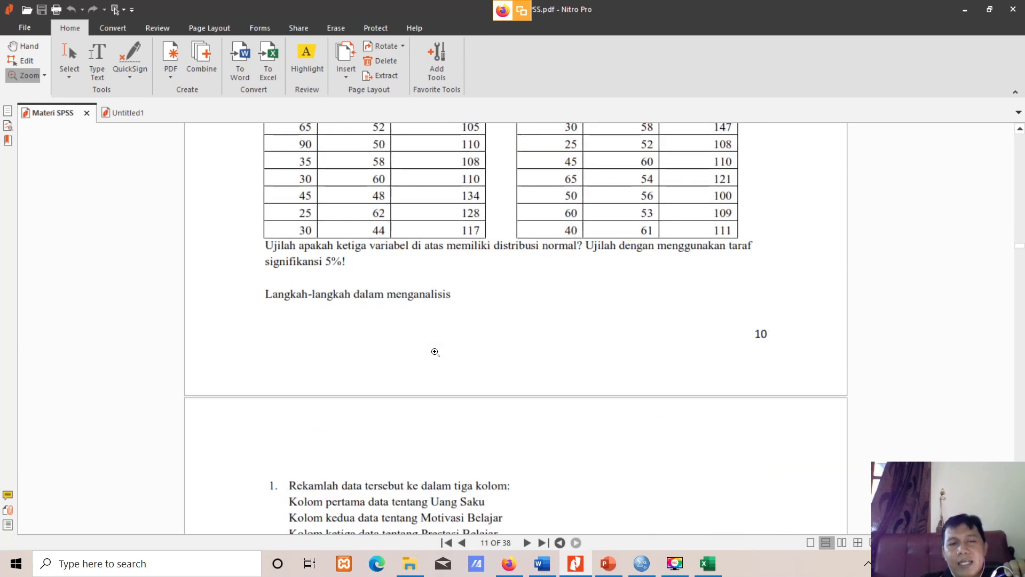
pyautogui.scroll(-15, 436, 359)
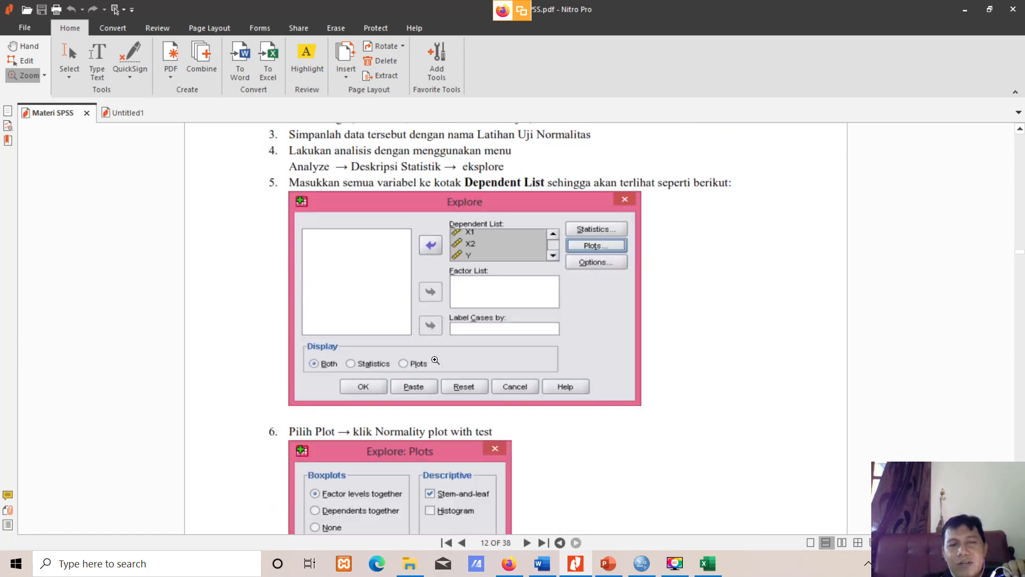
pyautogui.scroll(-12, 435, 369)
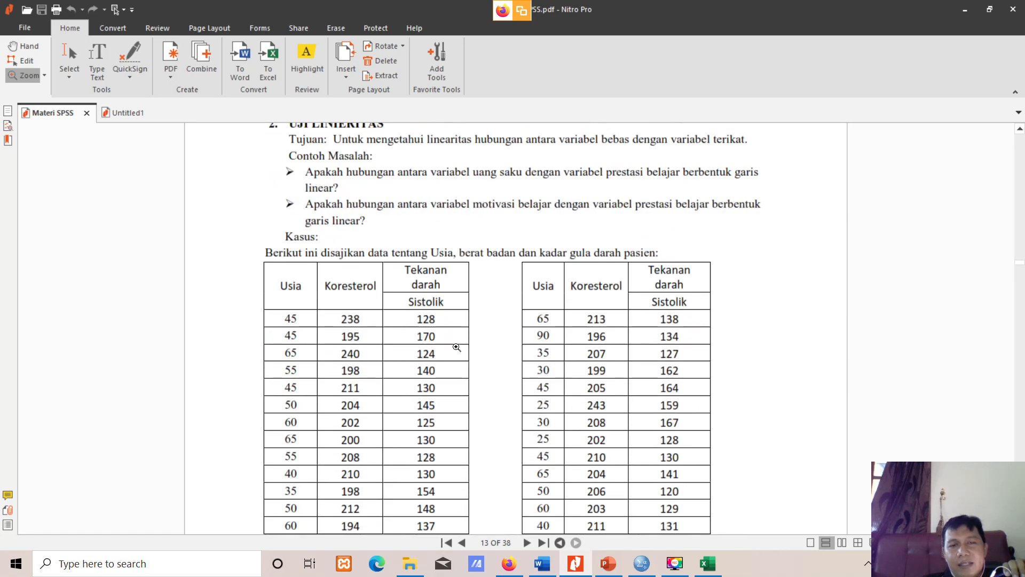
# Step: Review the Uji Normalitas section, from its purpose and case data to the Explore and Explore: Plots settings
pyautogui.scroll(5, 471, 314)
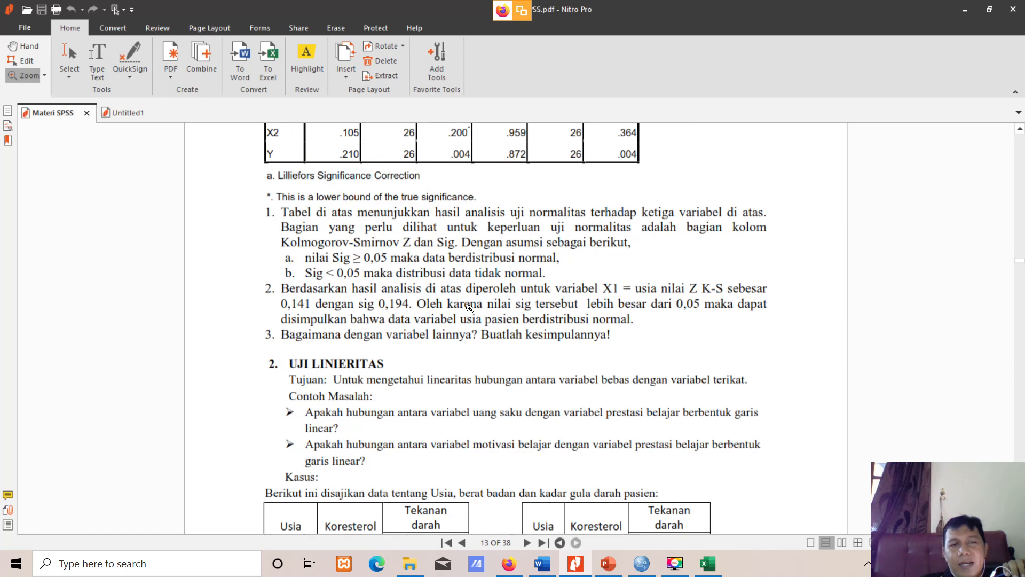
pyautogui.scroll(8, 469, 275)
pyautogui.scroll(8, 469, 276)
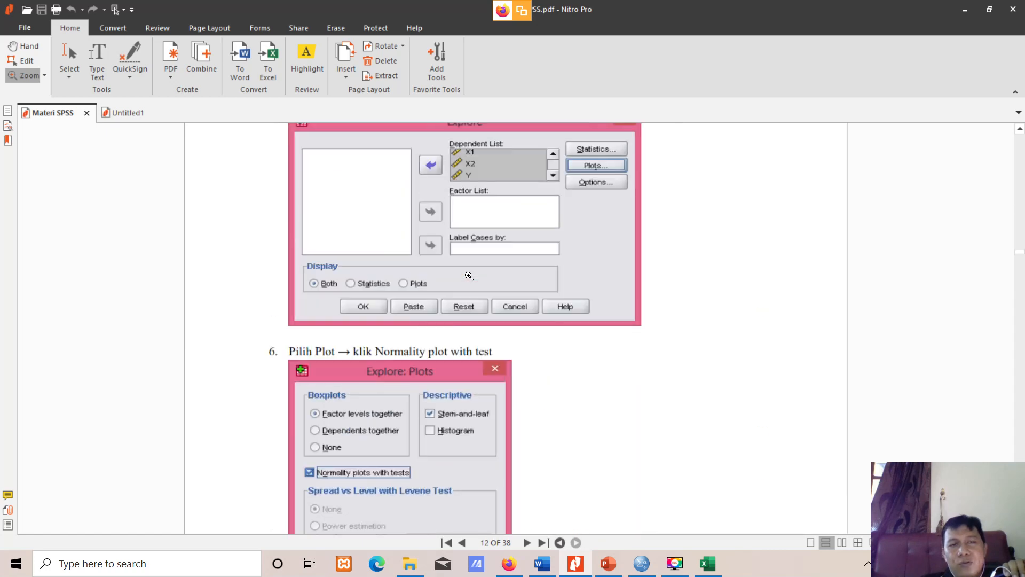
pyautogui.scroll(15, 469, 276)
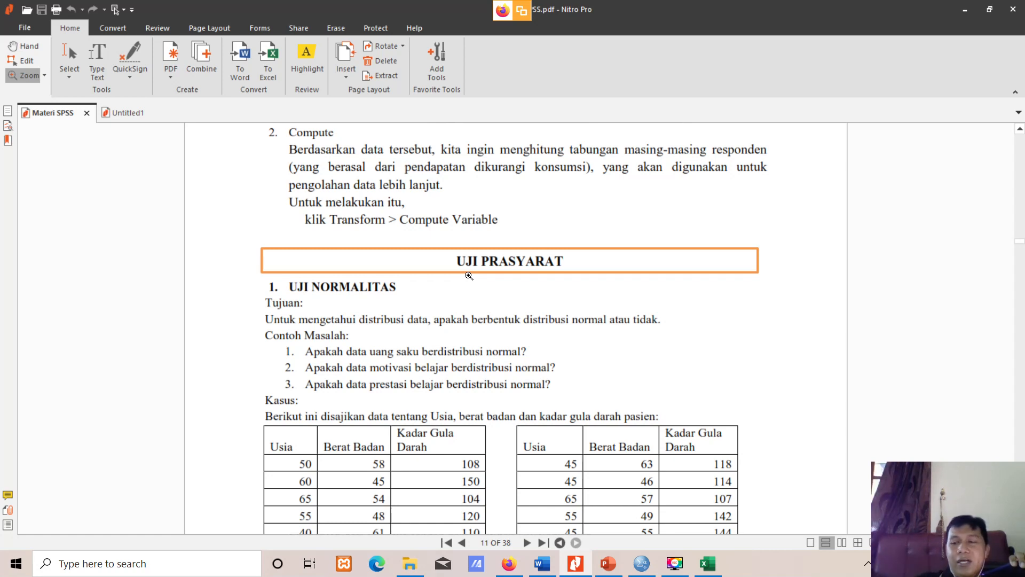
pyautogui.scroll(-10, 510, 239)
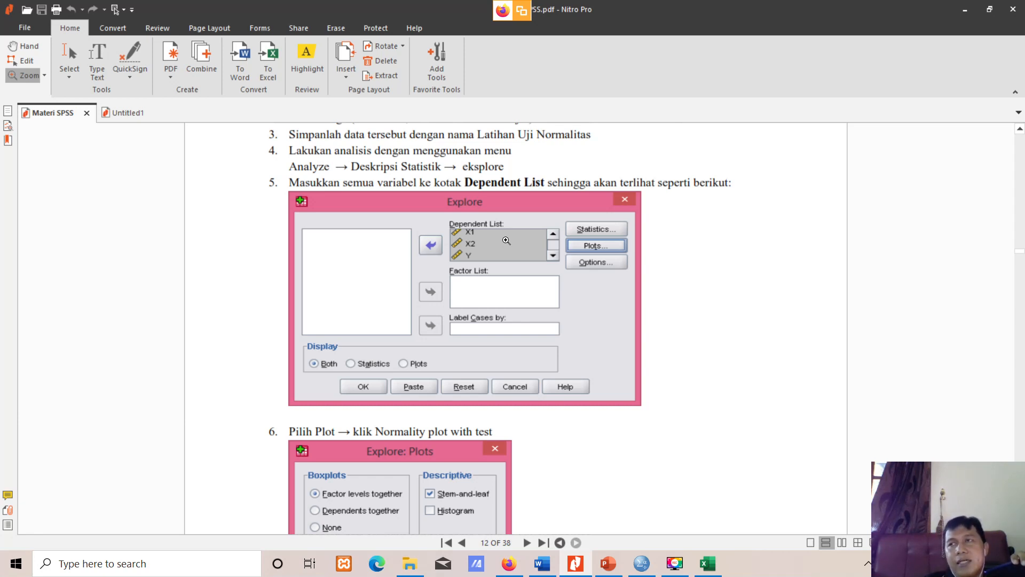
pyautogui.scroll(-3, 539, 221)
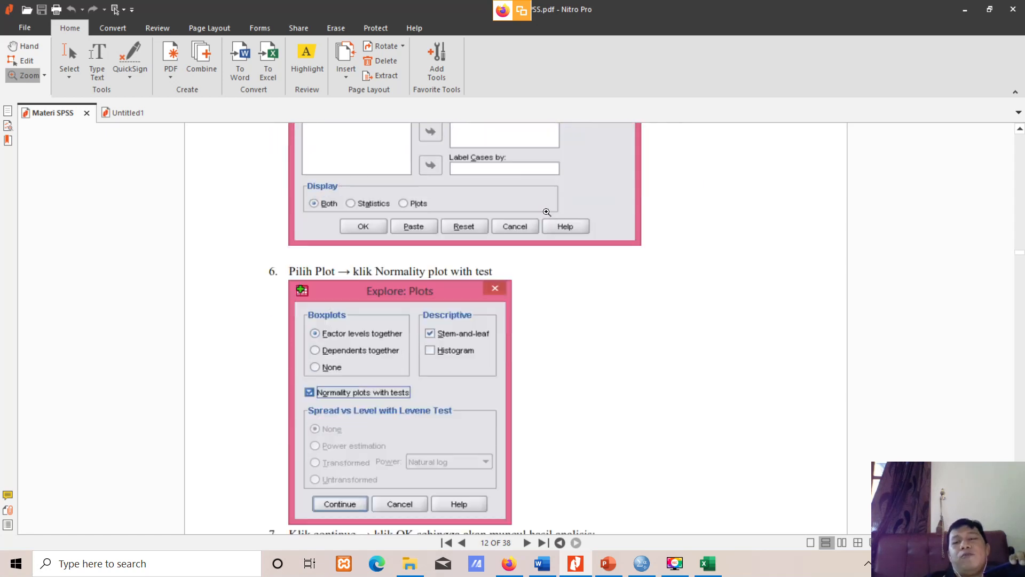